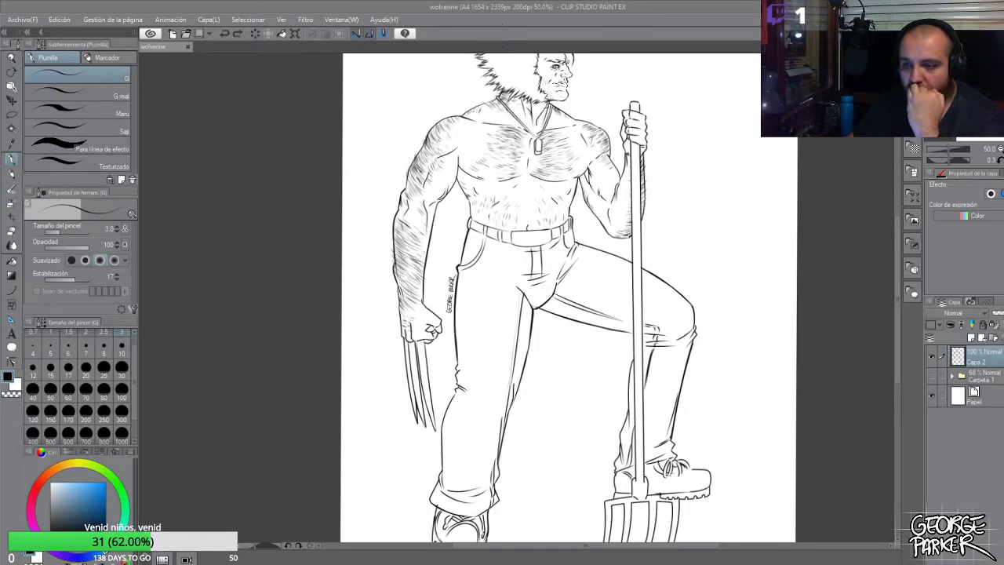
Add a new raster layer beneath the Capa 2 line art and activate the G pen for colouring
click(680, 226)
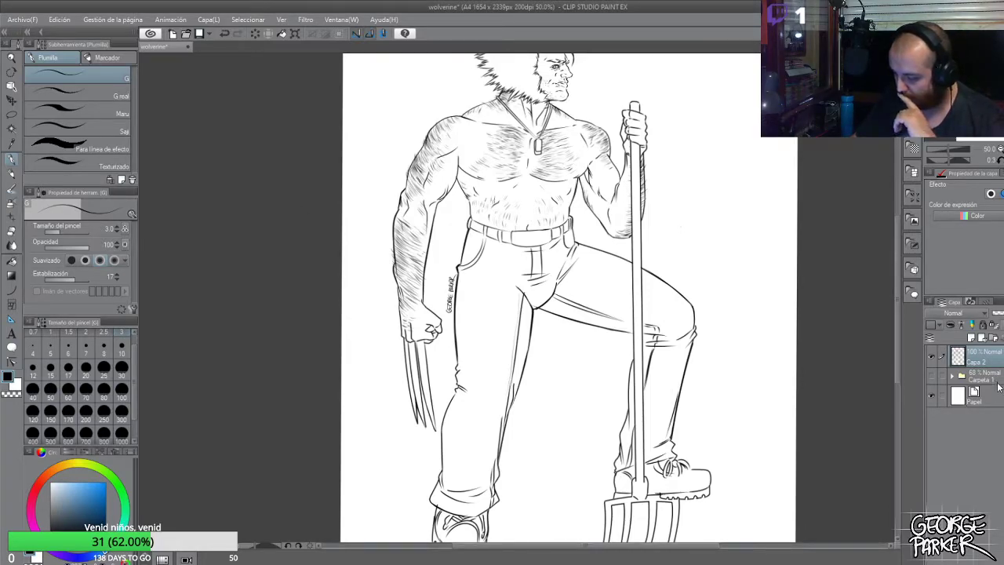
click(969, 337)
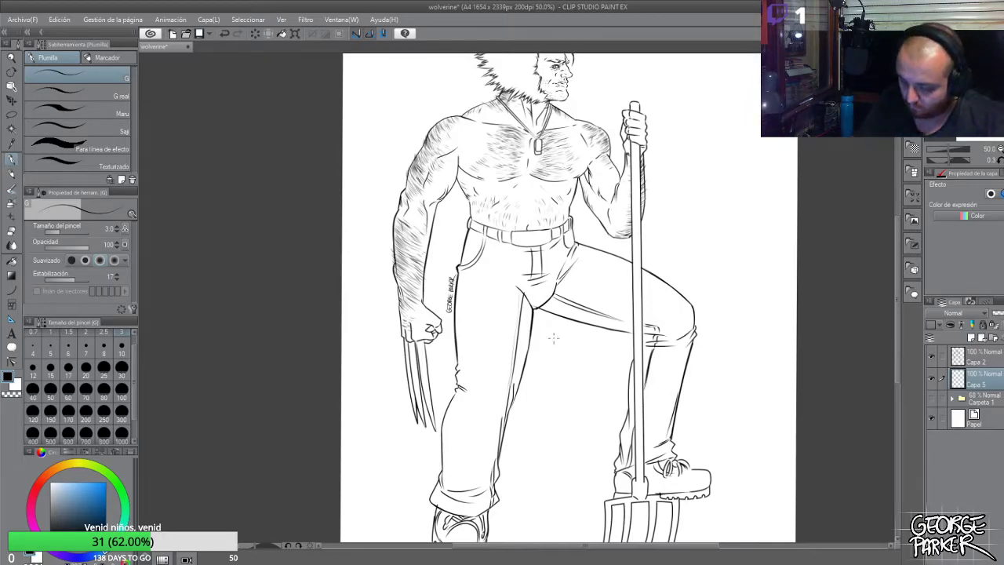
scroll(556, 348, down, 1)
scroll(561, 307, up, 1)
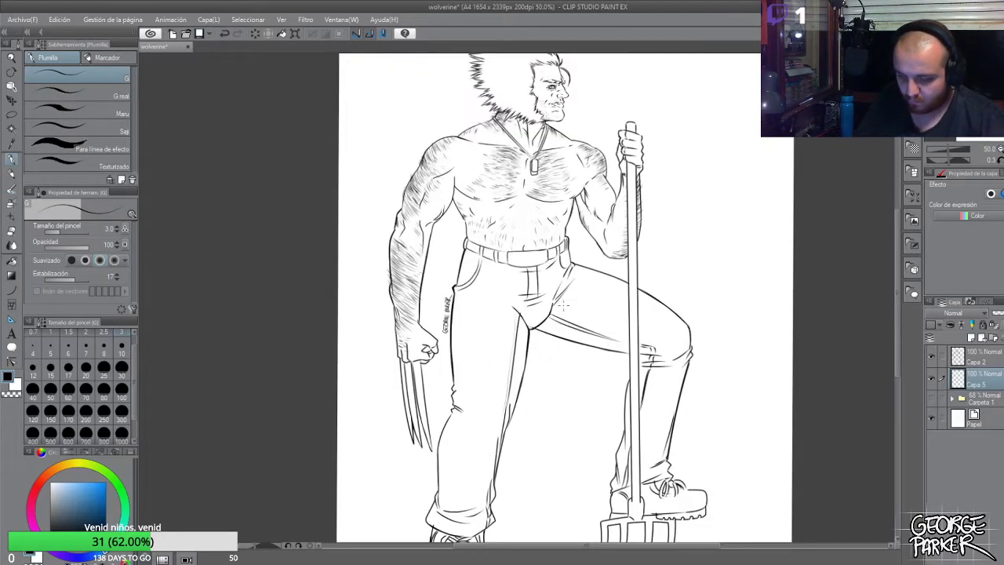
key(p)
key(p)
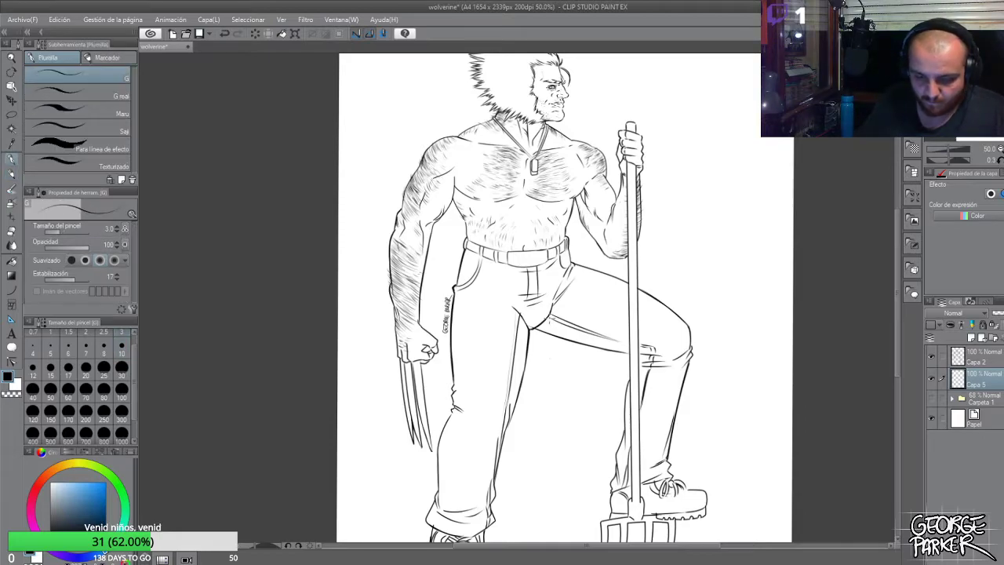
Try a muted reddish-orange skin tone on the chest with the G pen at size 100
drag(99, 495, 79, 488)
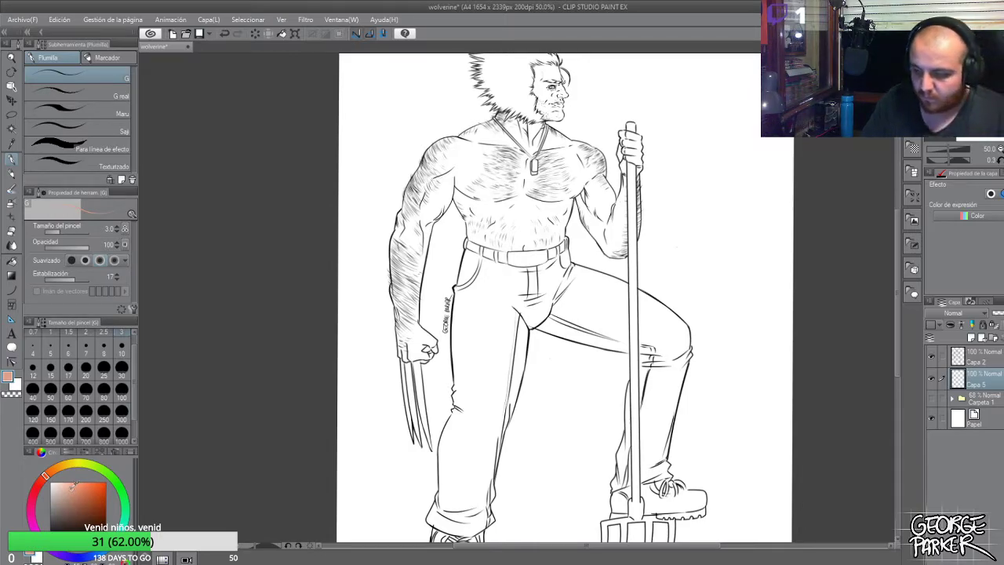
scroll(487, 290, down, 1)
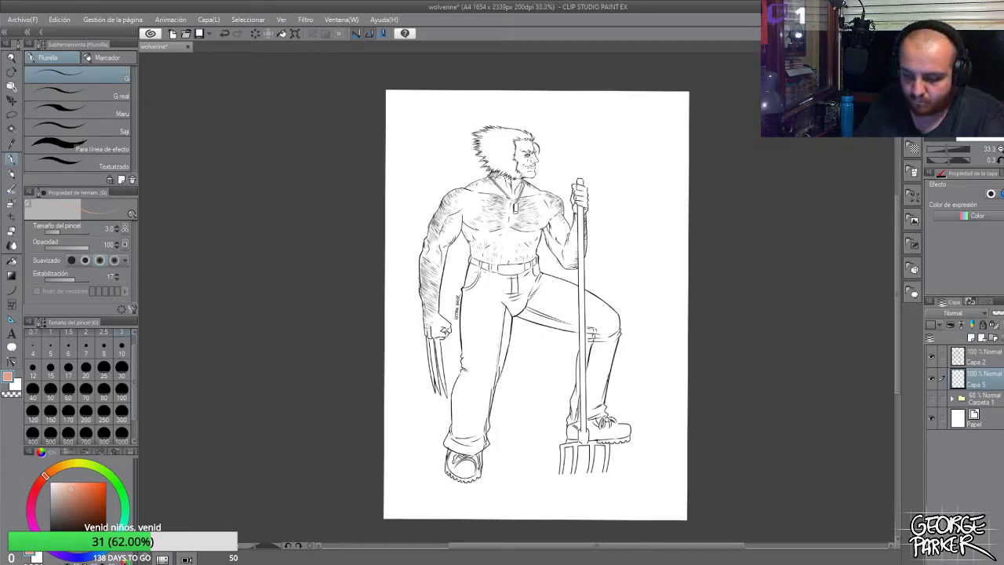
click(121, 388)
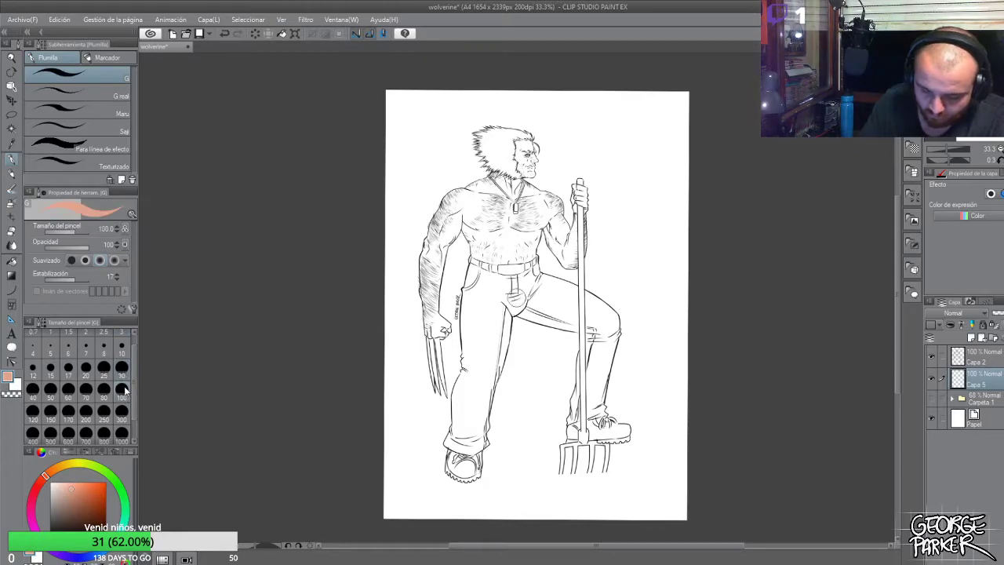
mouse_move(515, 182)
mouse_down()
mouse_move(486, 205)
mouse_move(494, 200)
mouse_up()
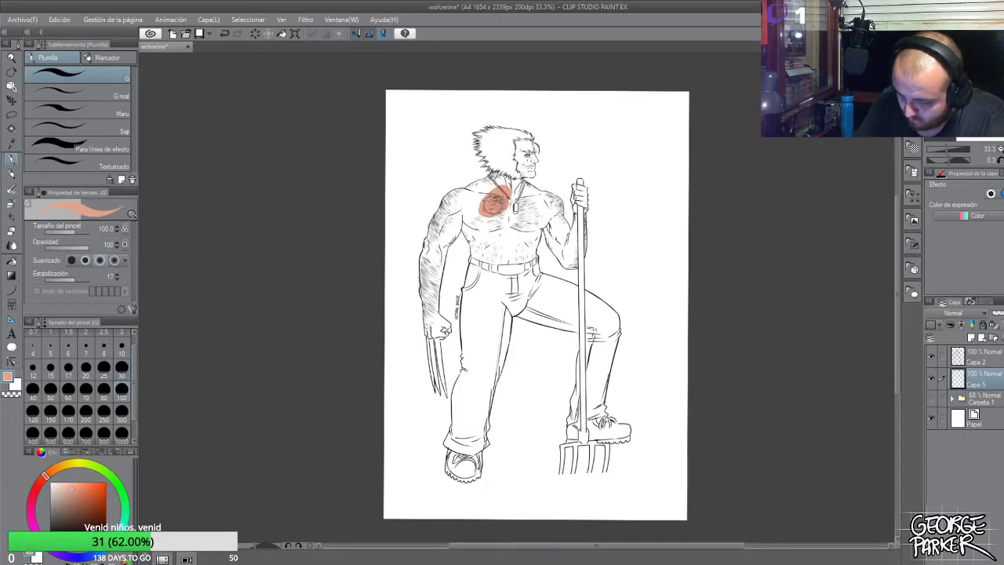
scroll(494, 182, up, 1)
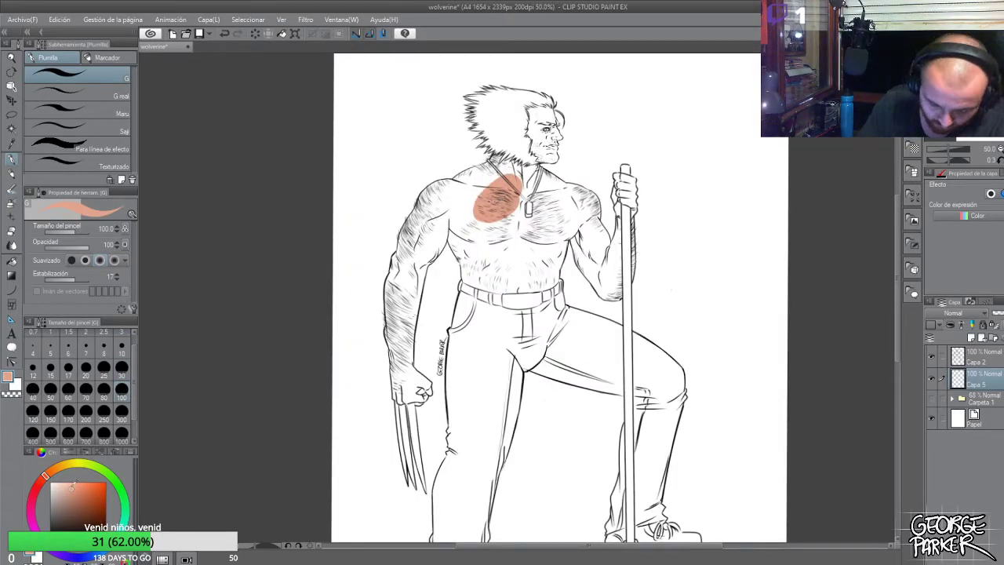
Try a lighter salmon skin tone on the chest, then cover the neck and collar area at size 30
click(72, 486)
drag(512, 184, 483, 210)
click(122, 366)
mouse_move(513, 166)
mouse_down()
mouse_move(509, 157)
mouse_move(506, 176)
mouse_move(499, 157)
mouse_move(496, 167)
mouse_up()
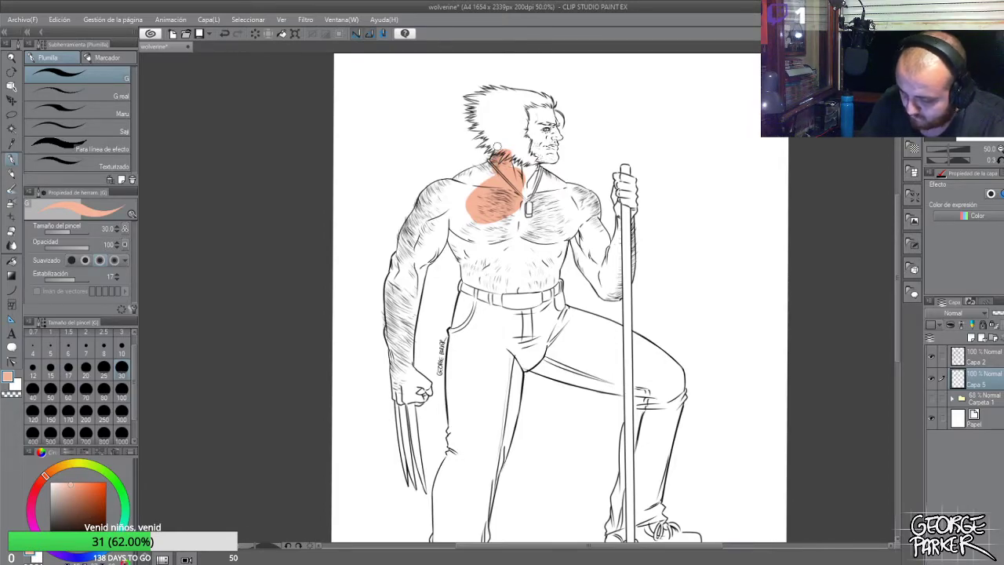
scroll(494, 145, up, 1)
mouse_move(494, 160)
mouse_down()
mouse_move(470, 184)
mouse_move(495, 164)
mouse_up()
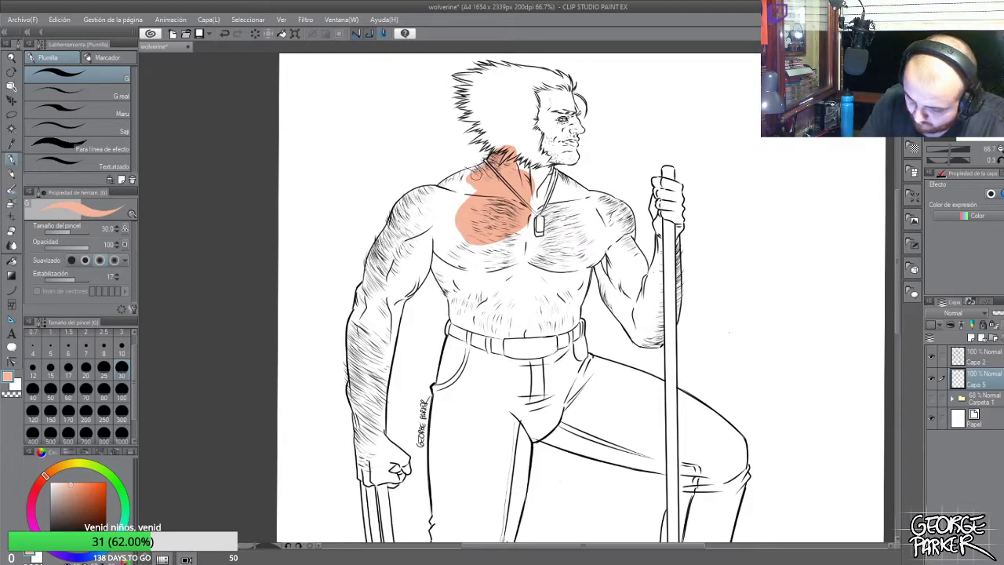
Shift the skin colour to a yellower light orange and repaint the neck and upper chest with it at size 100
click(79, 485)
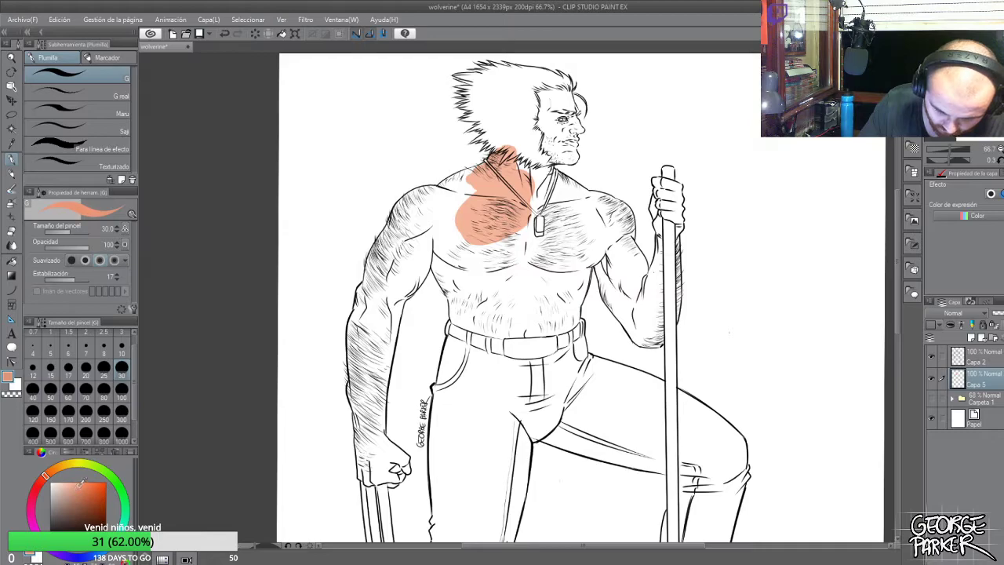
drag(49, 479, 51, 471)
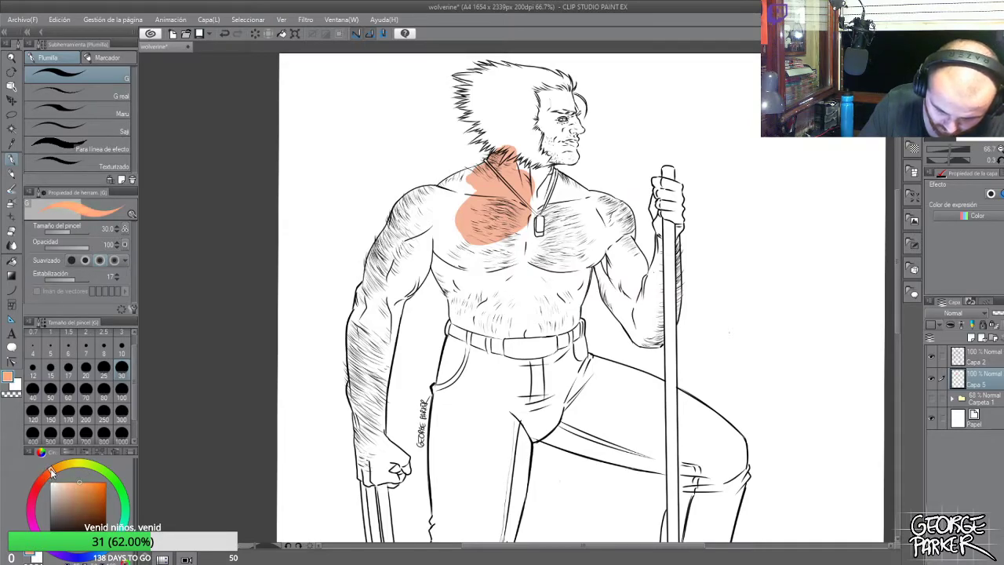
mouse_move(536, 176)
mouse_down()
mouse_move(522, 213)
mouse_move(534, 208)
mouse_up()
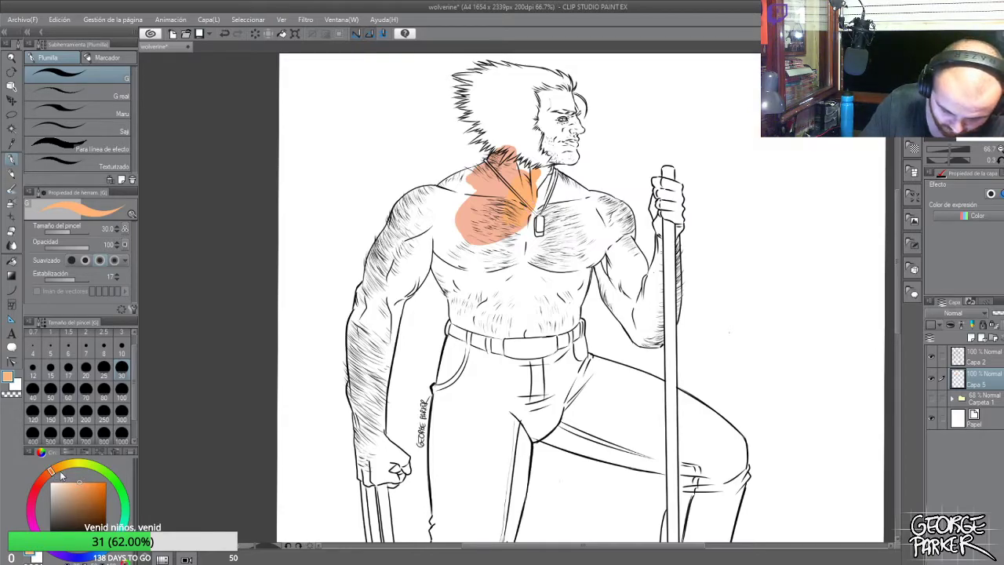
click(122, 389)
mouse_move(530, 160)
mouse_down()
mouse_move(498, 205)
mouse_move(484, 192)
mouse_move(504, 177)
mouse_move(474, 192)
mouse_move(516, 161)
mouse_move(494, 177)
mouse_move(526, 196)
mouse_move(503, 210)
mouse_move(486, 195)
mouse_move(437, 221)
mouse_up()
Paint the clawed arm's shoulder at size 30 and its upper arm at size 50 in light orange
click(122, 369)
drag(472, 180, 445, 186)
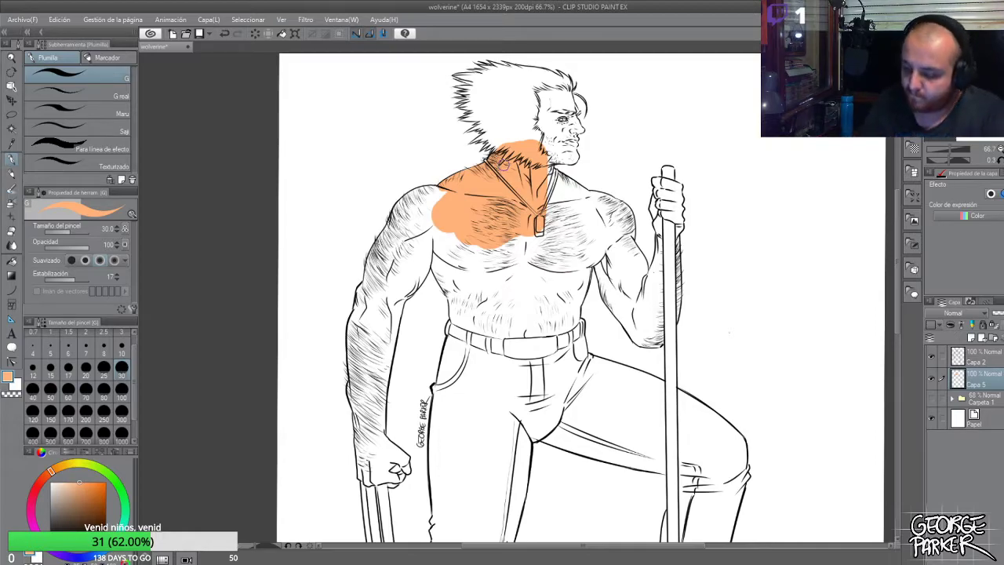
mouse_move(470, 177)
mouse_down()
mouse_move(442, 200)
mouse_move(439, 192)
mouse_move(440, 203)
mouse_move(422, 189)
mouse_move(396, 215)
mouse_up()
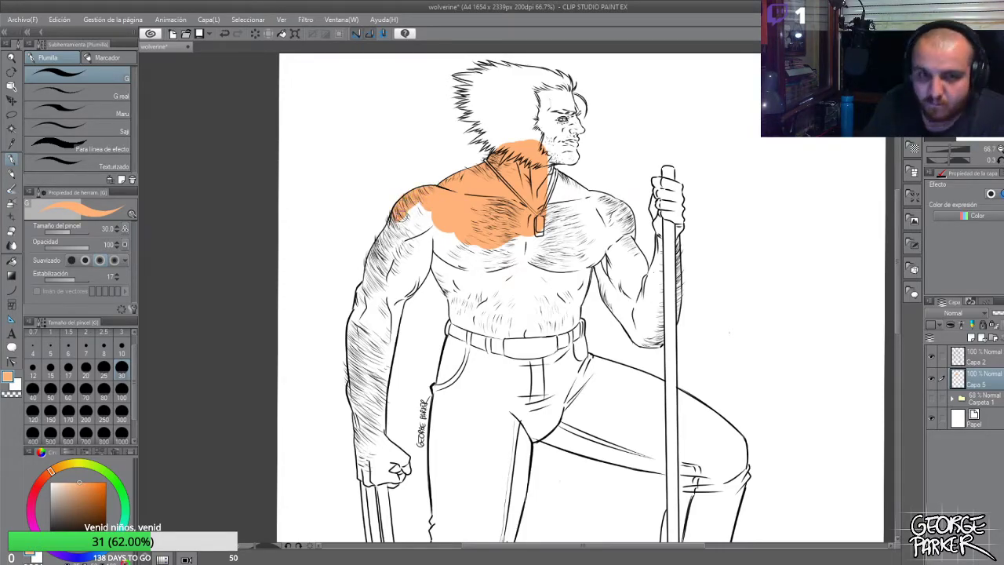
key(ctrl+minus)
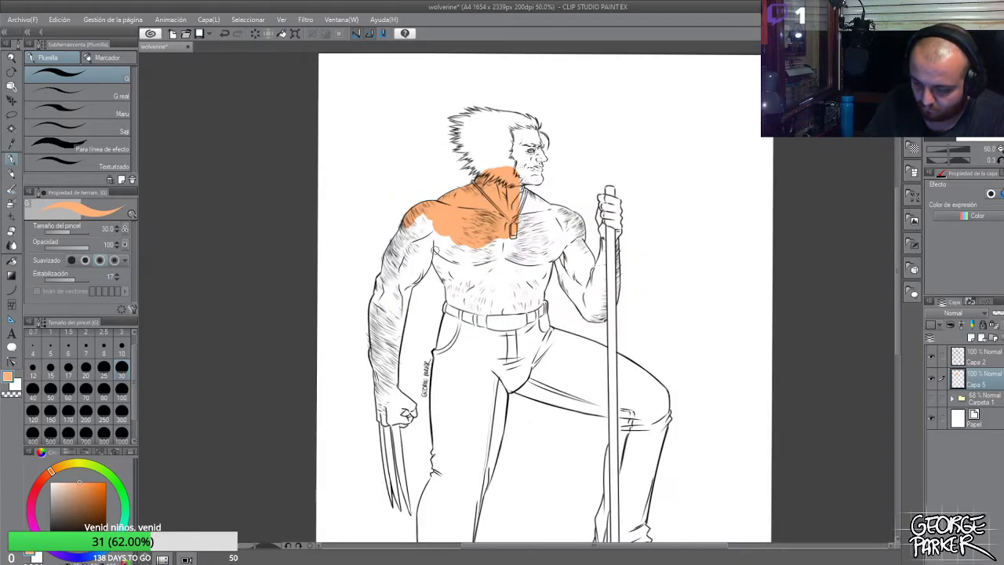
click(52, 391)
mouse_move(428, 233)
mouse_down()
mouse_move(429, 222)
mouse_move(408, 265)
mouse_move(417, 221)
mouse_move(392, 259)
mouse_up()
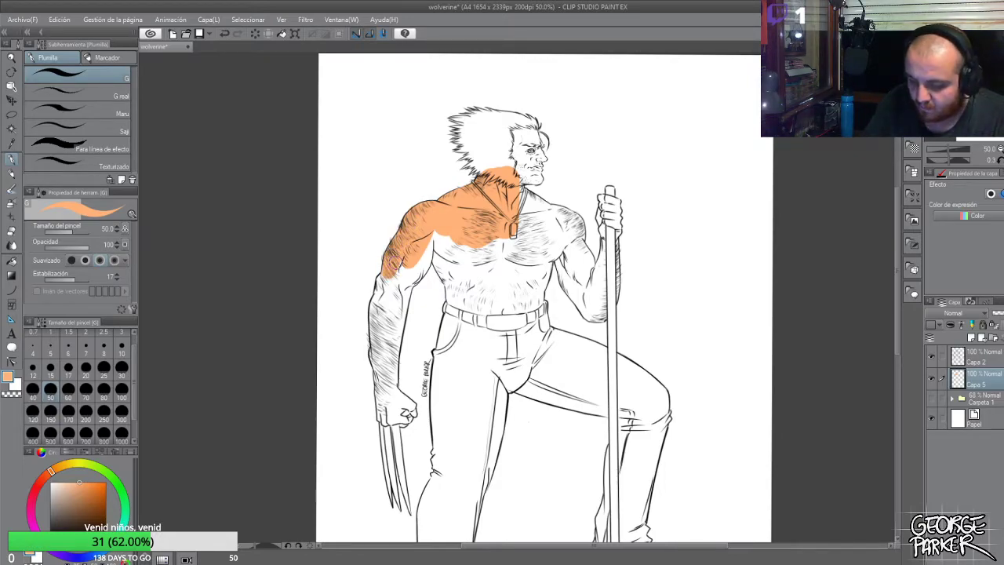
Erase the skin colour spilling outside the clawed arm's shoulder outline with the Más fuerte eraser at size 6
scroll(409, 198, up, 2)
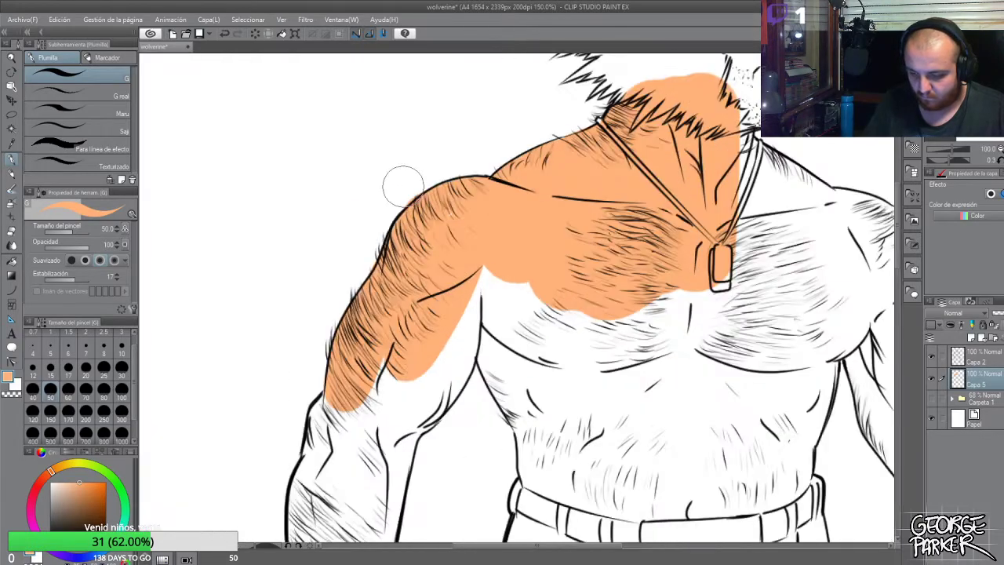
key(e)
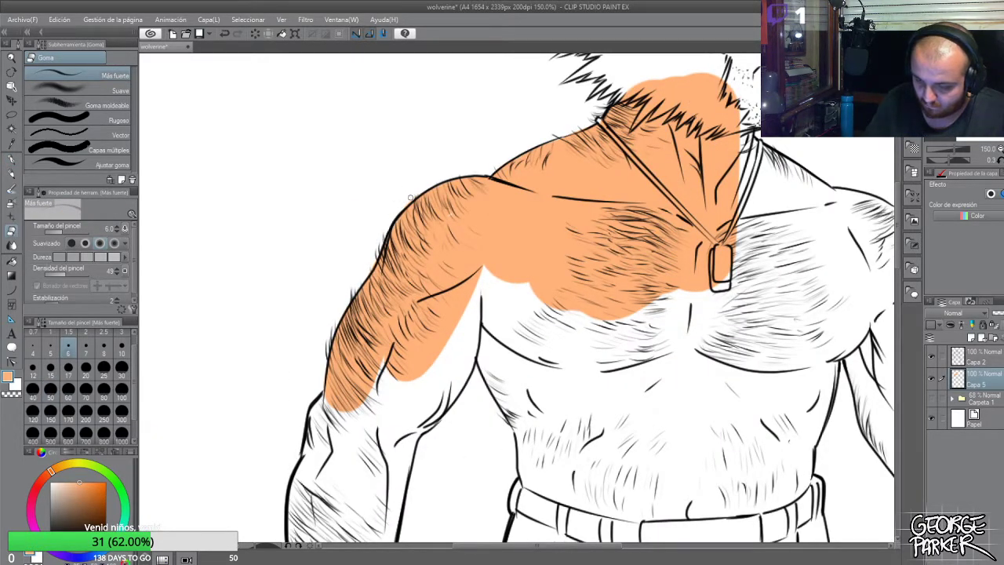
key(p)
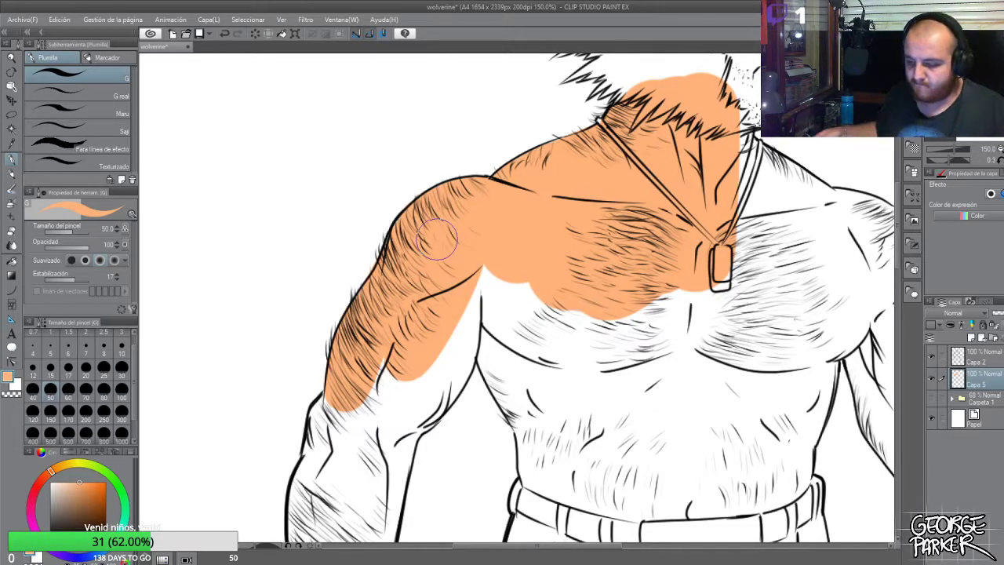
Paint the inner upper arm and the adjacent side of the torso down to the belt with the G pen at size 30
scroll(437, 237, down, 4)
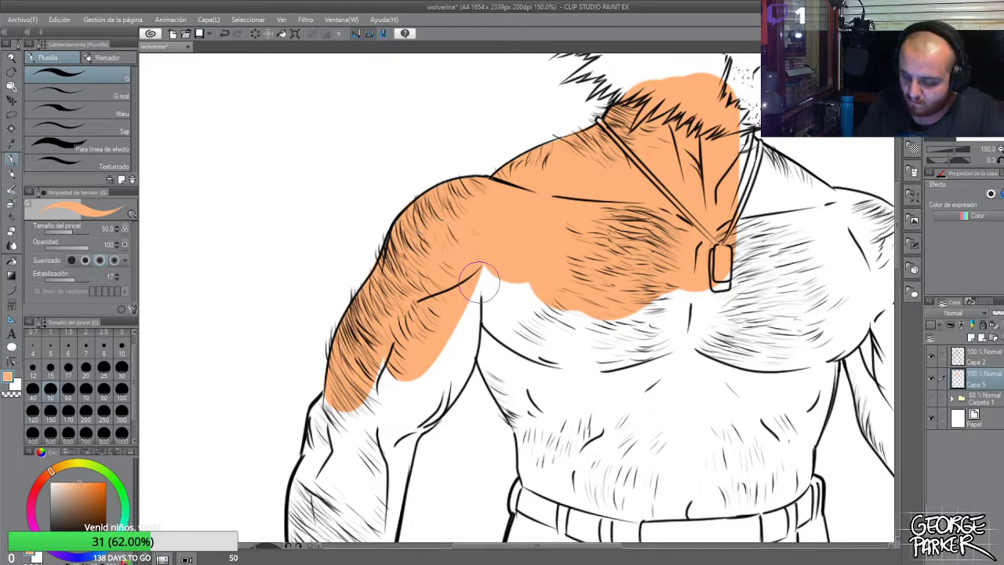
scroll(468, 337, up, 2)
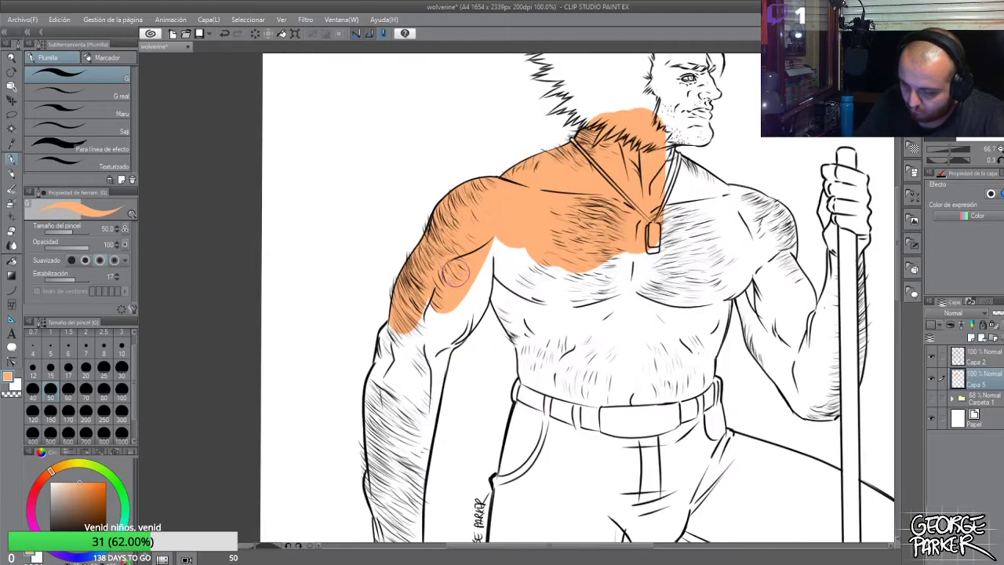
click(121, 368)
mouse_move(490, 243)
mouse_down()
mouse_move(470, 314)
mouse_move(483, 256)
mouse_move(471, 315)
mouse_move(496, 270)
mouse_move(521, 342)
mouse_move(524, 331)
mouse_move(527, 371)
mouse_up()
scroll(550, 273, down, 2)
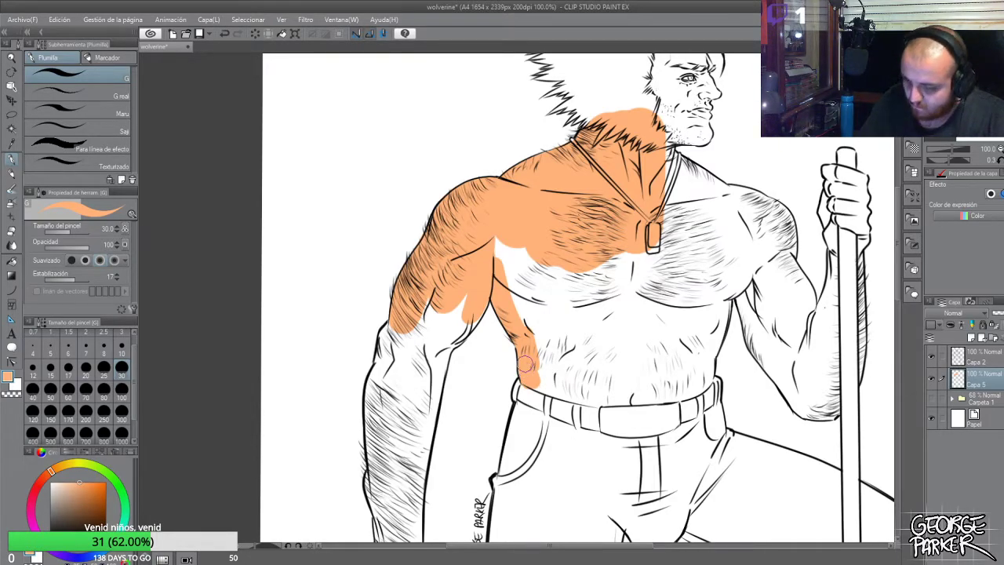
drag(489, 311, 499, 296)
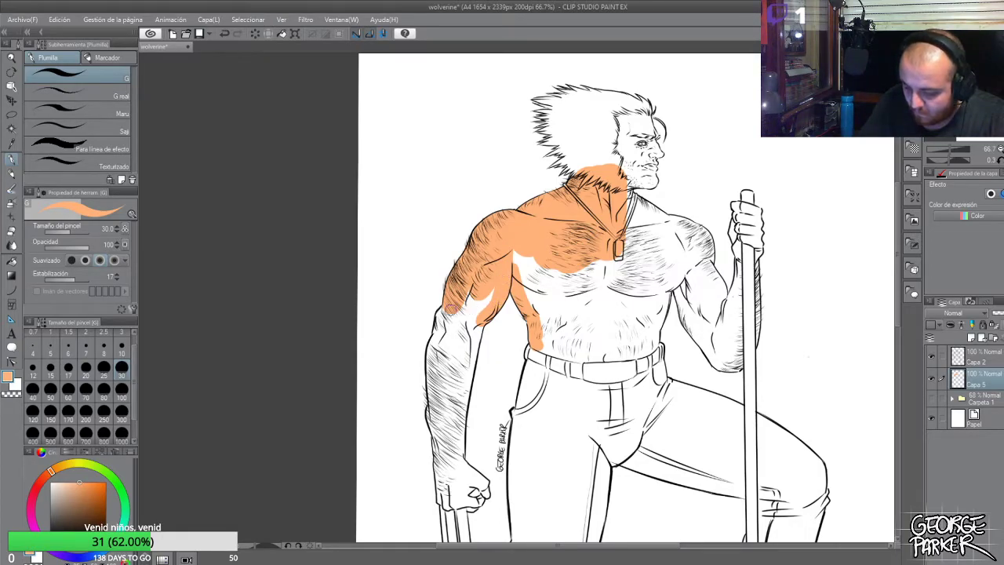
Fill the clawed arm's elbow and forearm with the light orange skin colour down to the wrist
mouse_move(439, 313)
mouse_down()
mouse_move(439, 447)
mouse_move(437, 437)
mouse_up()
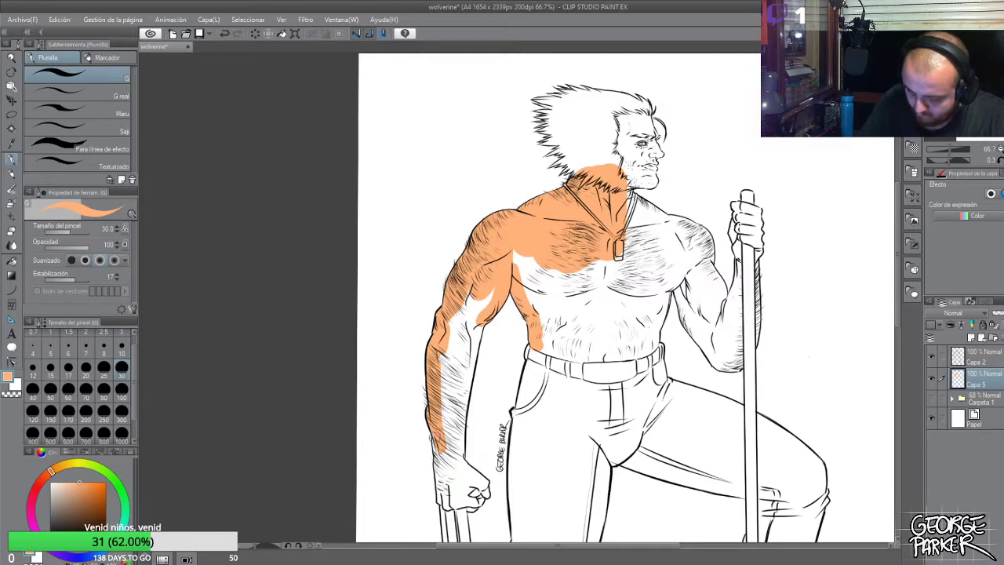
scroll(468, 310, down, 1)
scroll(486, 378, up, 1)
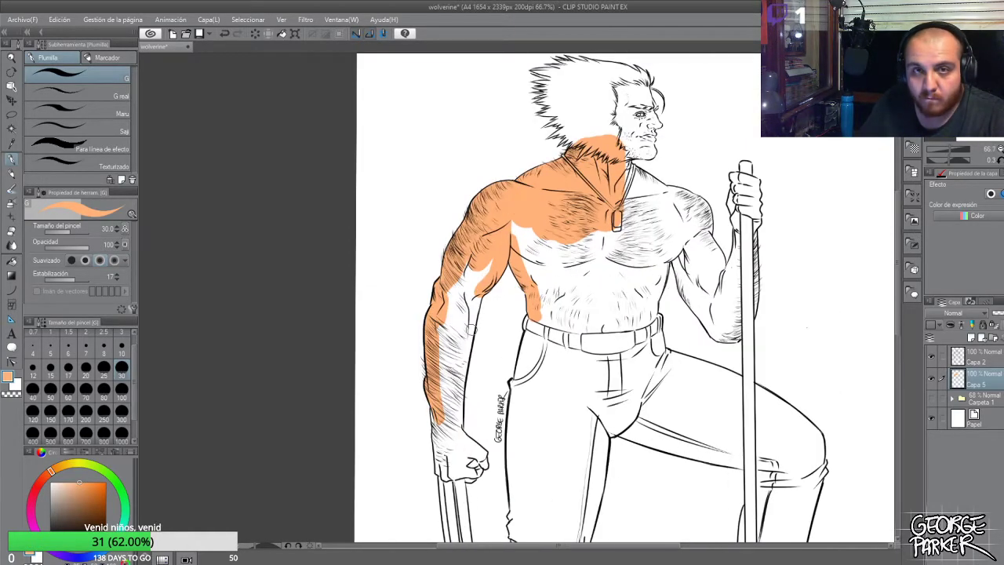
mouse_move(469, 329)
mouse_down()
mouse_move(494, 259)
mouse_move(474, 298)
mouse_move(478, 269)
mouse_move(464, 287)
mouse_move(467, 275)
mouse_move(457, 283)
mouse_move(456, 268)
mouse_move(449, 279)
mouse_move(464, 333)
mouse_move(469, 320)
mouse_move(463, 370)
mouse_move(464, 346)
mouse_move(458, 352)
mouse_move(446, 321)
mouse_move(441, 339)
mouse_move(437, 371)
mouse_move(456, 340)
mouse_move(460, 399)
mouse_move(445, 336)
mouse_move(447, 403)
mouse_move(440, 350)
mouse_move(444, 427)
mouse_up()
scroll(485, 279, down, 1)
scroll(474, 403, up, 1)
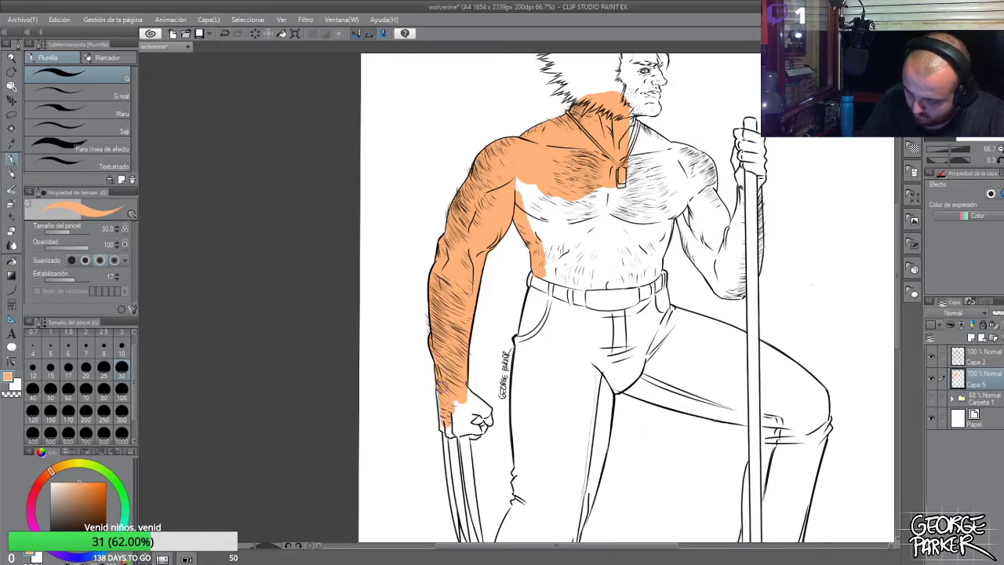
Colour the clenched fist in light orange, using size 10 for the fingers and edges and size 30 for the remaining gap
scroll(443, 406, up, 2)
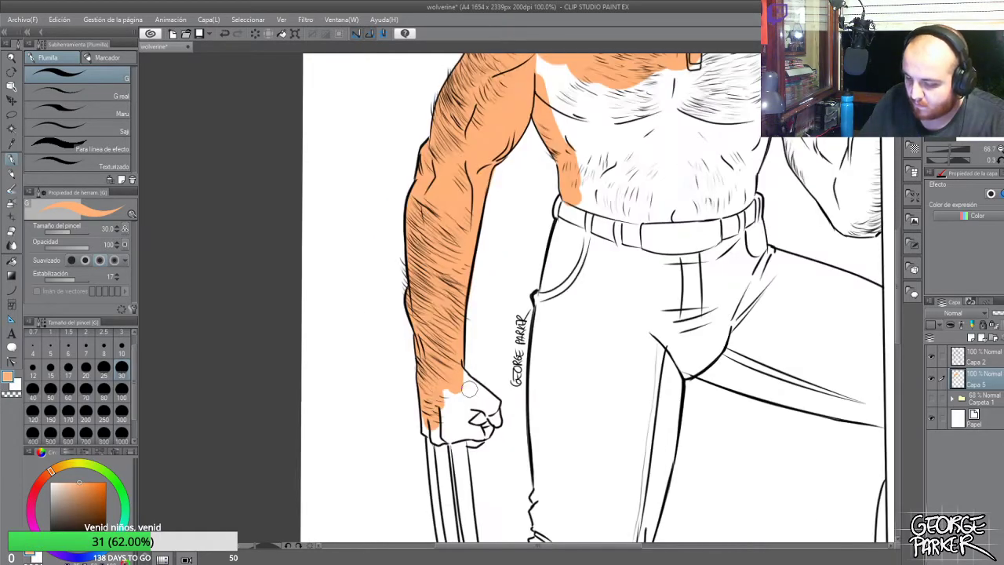
mouse_move(464, 364)
mouse_down()
mouse_move(434, 391)
mouse_move(434, 381)
mouse_move(432, 441)
mouse_move(428, 393)
mouse_move(419, 459)
mouse_move(437, 456)
mouse_move(414, 435)
mouse_move(406, 447)
mouse_move(407, 410)
mouse_move(439, 457)
mouse_move(469, 447)
mouse_move(455, 453)
mouse_move(471, 449)
mouse_move(471, 462)
mouse_move(511, 436)
mouse_up()
click(122, 351)
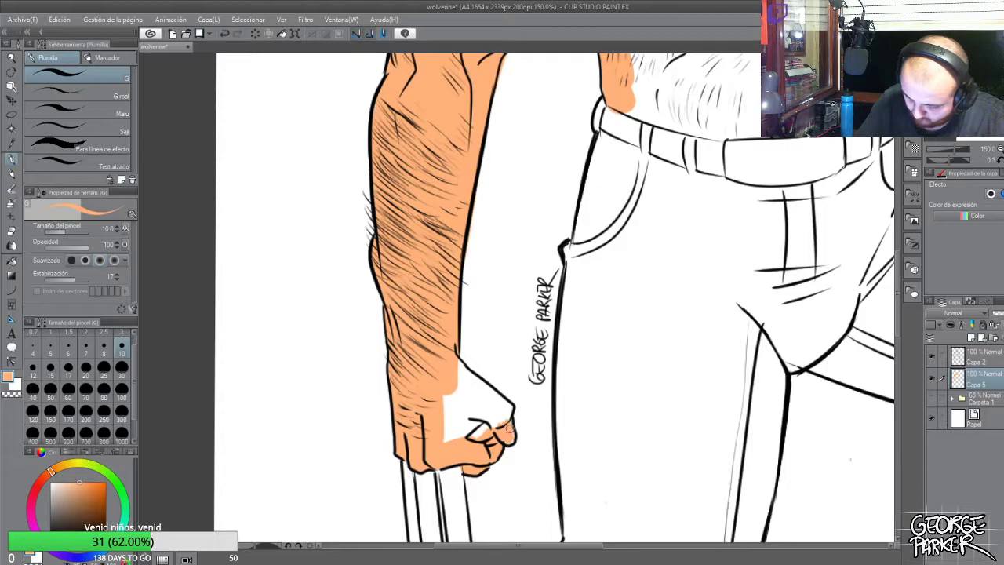
mouse_move(461, 362)
mouse_down()
mouse_move(452, 358)
mouse_move(506, 407)
mouse_up()
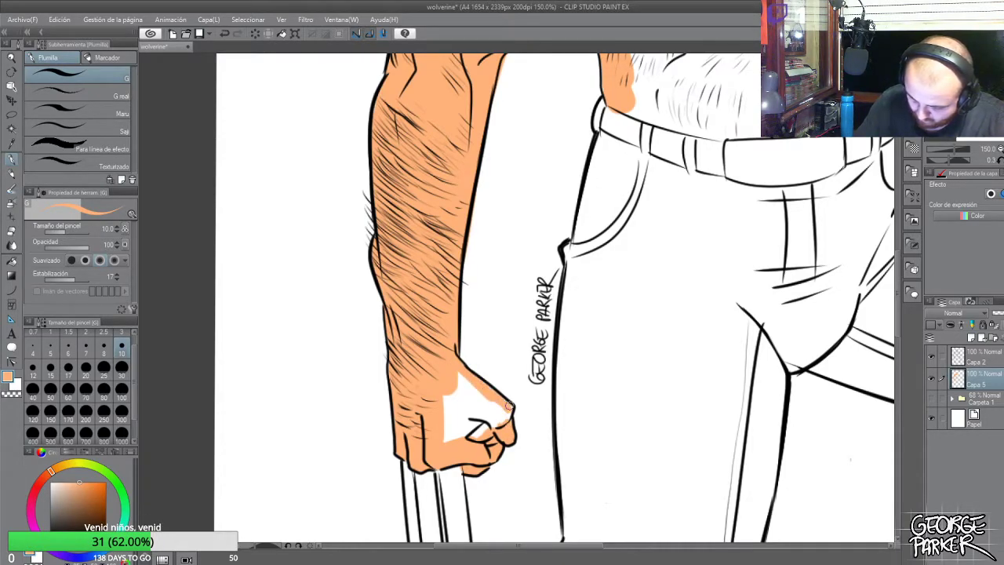
click(126, 367)
mouse_move(471, 404)
mouse_down()
mouse_move(476, 438)
mouse_move(434, 391)
mouse_move(462, 421)
mouse_move(470, 404)
mouse_move(485, 438)
mouse_move(475, 444)
mouse_move(445, 441)
mouse_up()
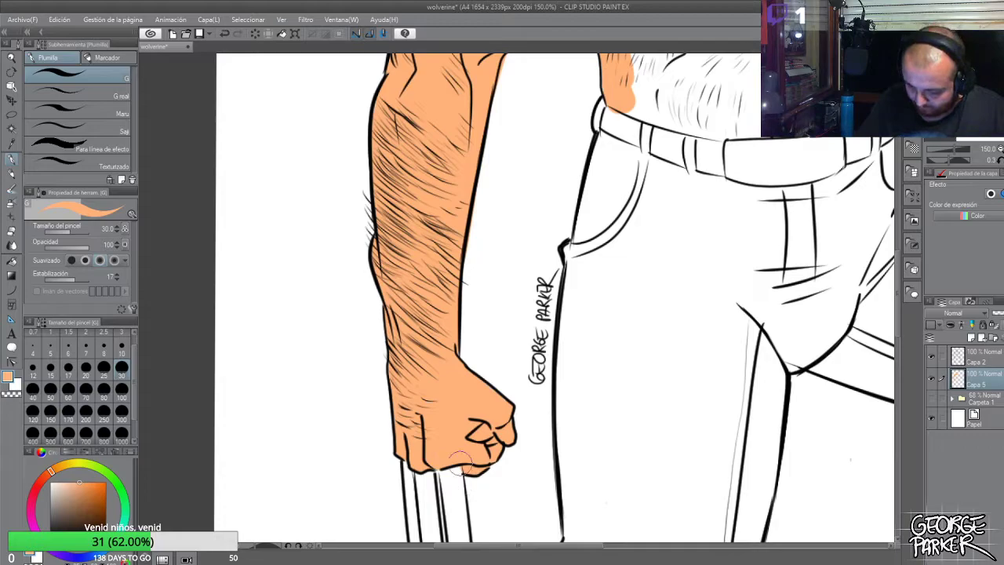
Erase the skin colour spilling past the outlines of the fist and forearm with the Más fuerte eraser
key(e)
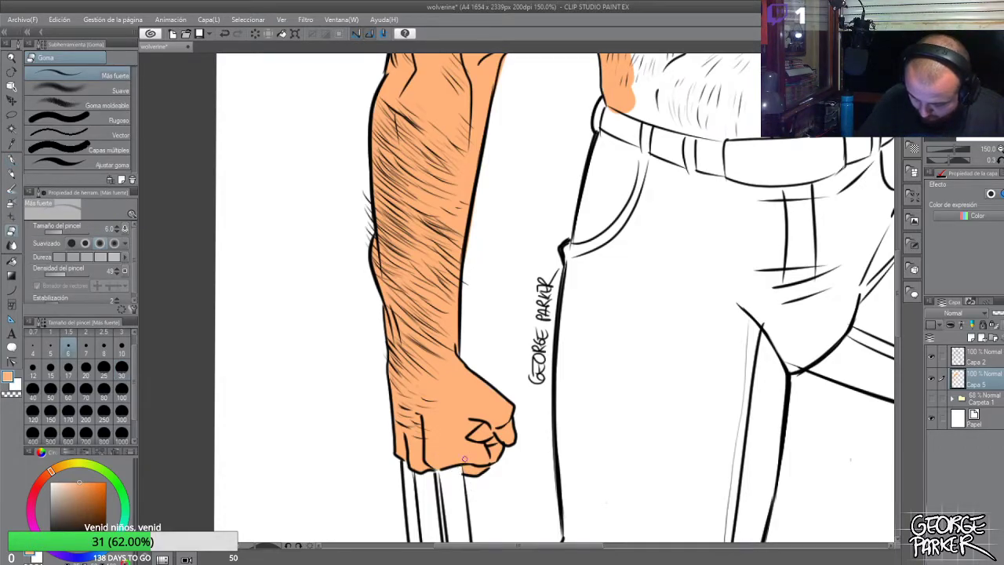
scroll(464, 459, down, 5)
scroll(476, 308, up, 5)
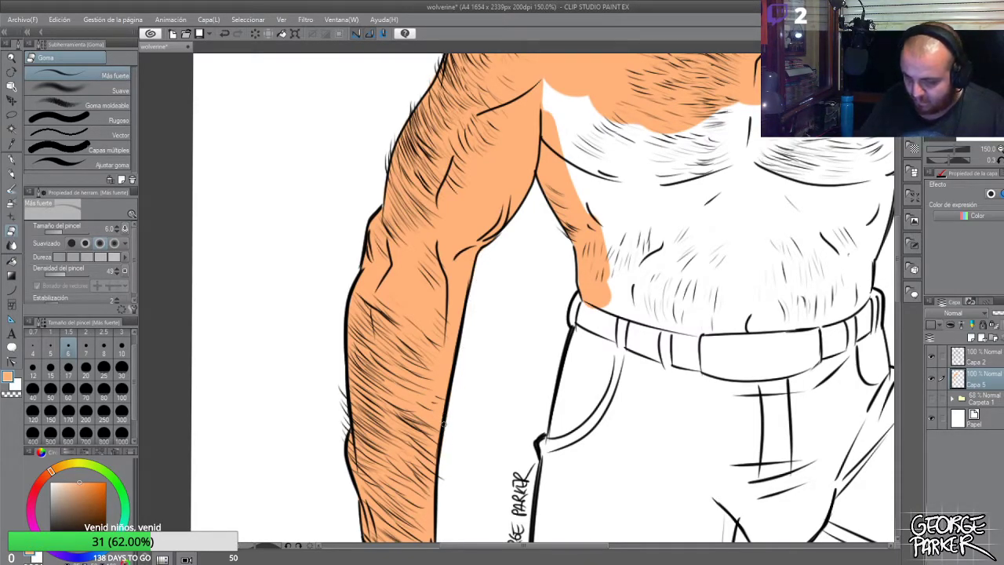
scroll(444, 423, down, 4)
scroll(547, 360, up, 1)
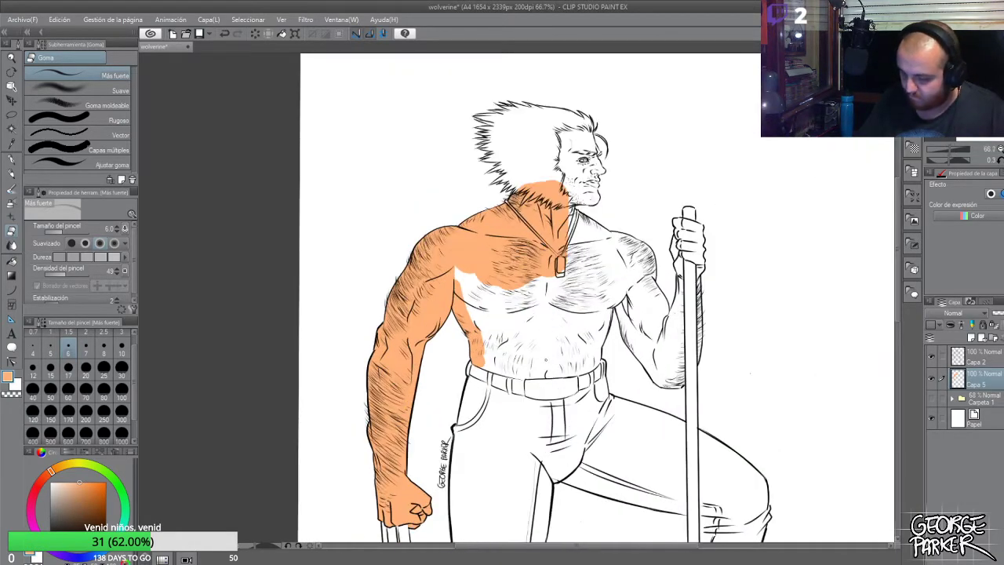
Fill the lower chest and abdomen with light orange, using the G pen at size 100 for broad areas and size 30 under the far pectoral
key(b)
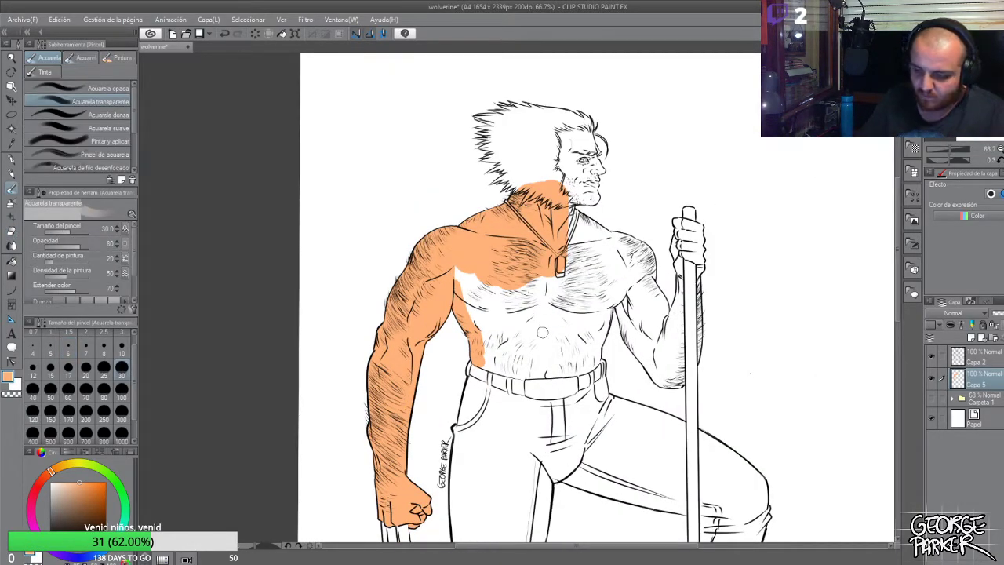
mouse_move(472, 260)
mouse_down()
mouse_move(459, 256)
mouse_move(482, 339)
mouse_up()
drag(473, 279, 486, 337)
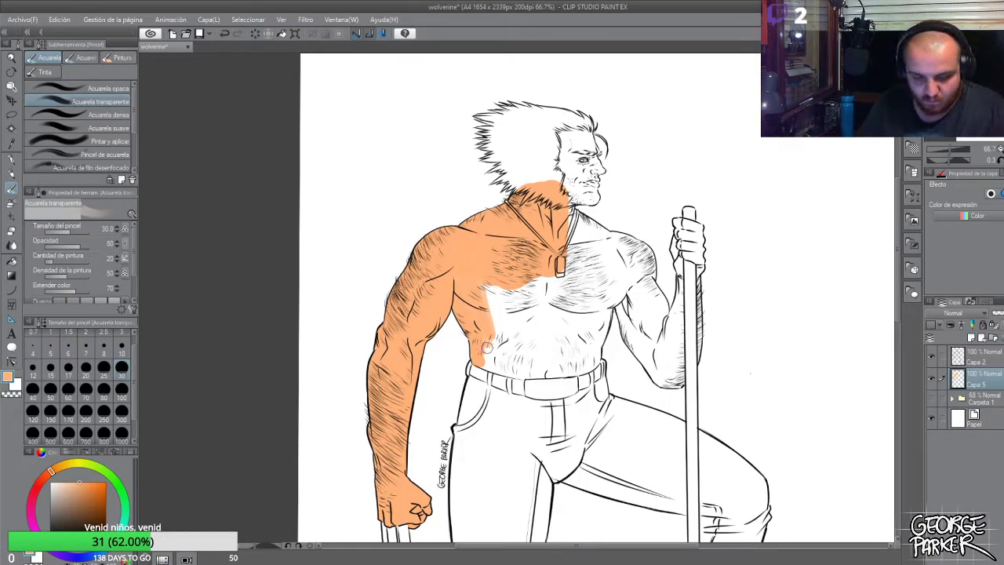
key(p)
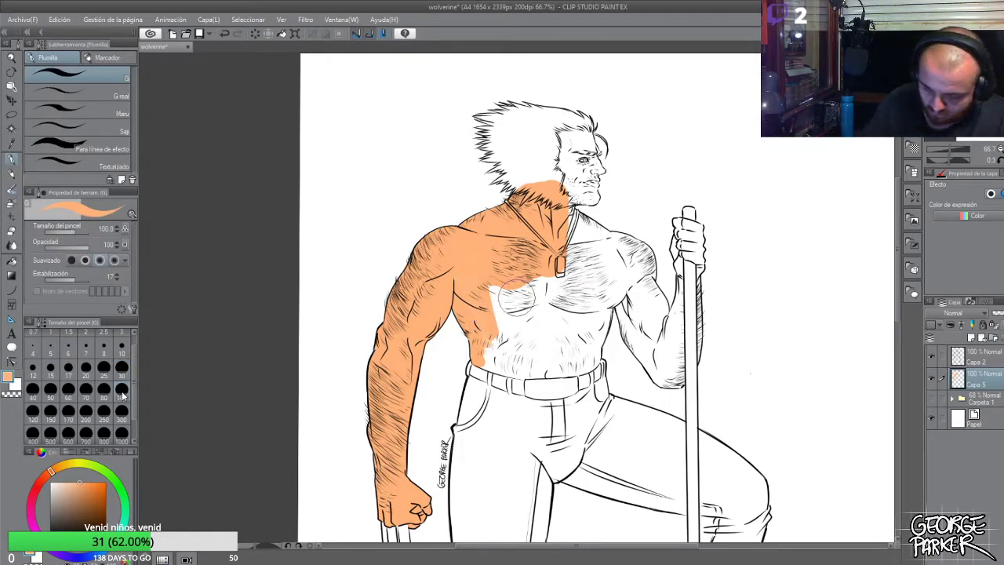
mouse_move(509, 273)
mouse_down()
mouse_move(521, 356)
mouse_move(497, 351)
mouse_up()
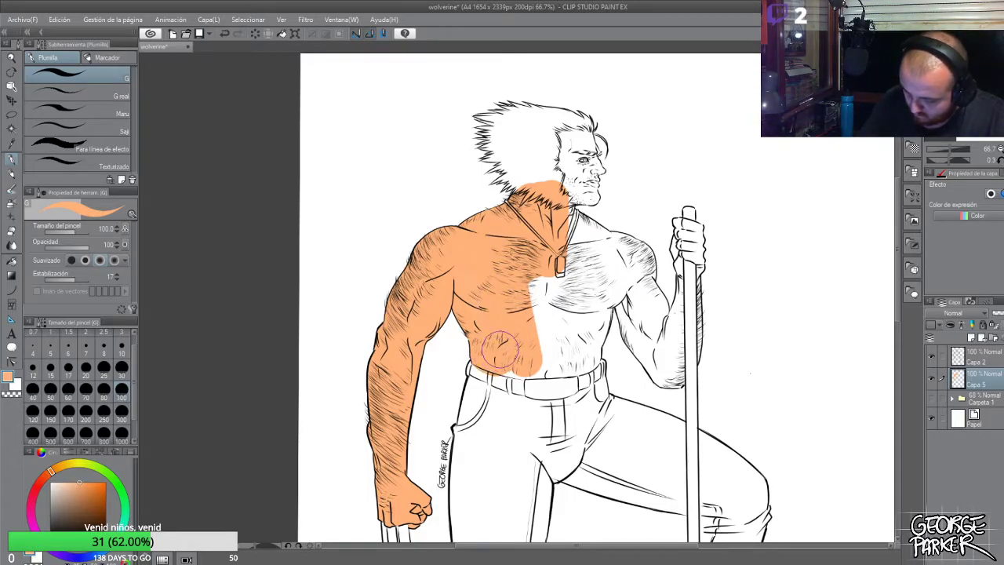
mouse_move(487, 352)
mouse_down()
mouse_move(534, 338)
mouse_move(551, 367)
mouse_move(551, 338)
mouse_move(548, 369)
mouse_move(563, 374)
mouse_move(582, 320)
mouse_move(579, 372)
mouse_move(582, 324)
mouse_move(582, 359)
mouse_up()
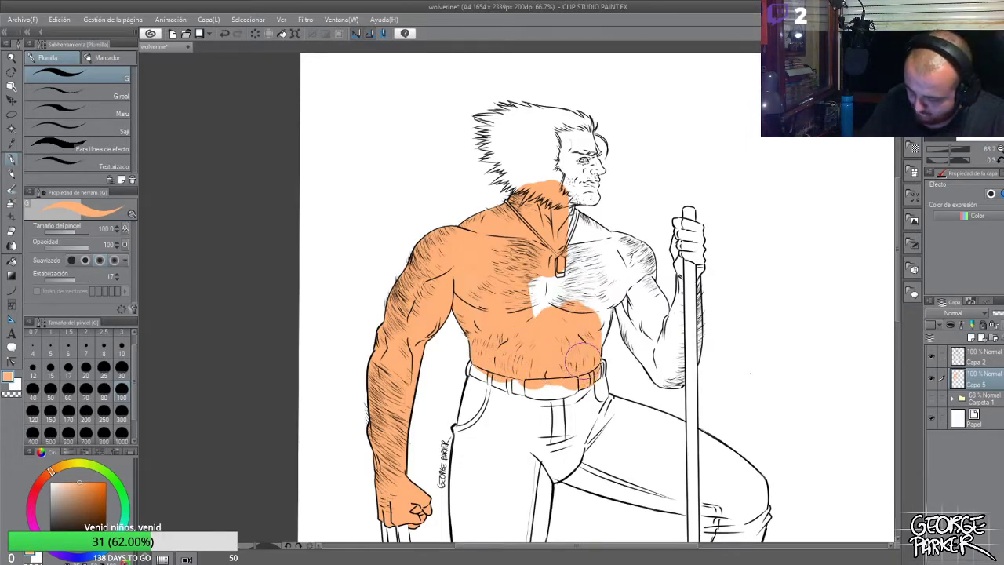
click(122, 368)
mouse_move(604, 310)
mouse_down()
mouse_move(599, 334)
mouse_move(605, 312)
mouse_move(599, 336)
mouse_move(616, 291)
mouse_move(592, 311)
mouse_move(624, 291)
mouse_move(588, 310)
mouse_up()
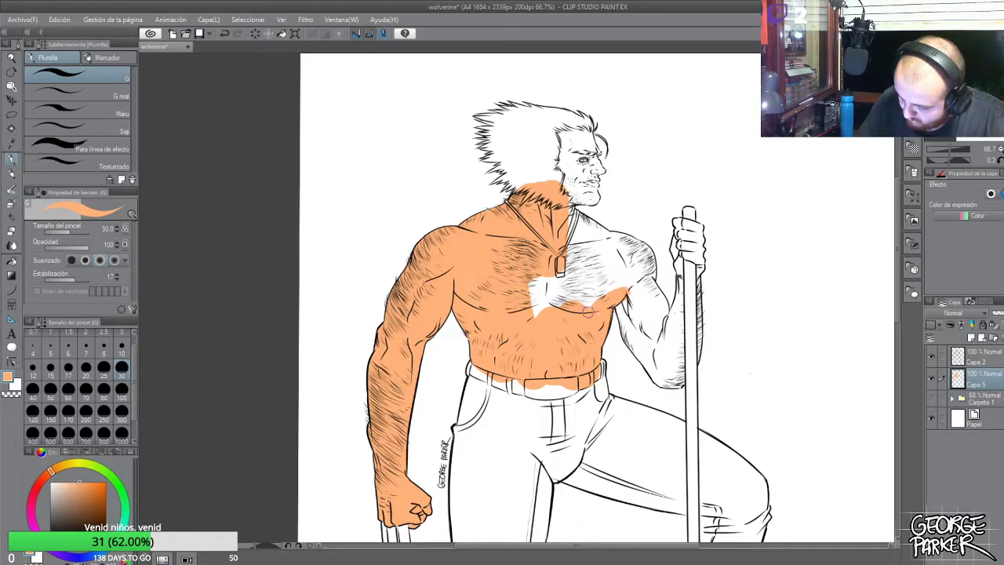
Colour the forehead and eye area at size 30 and the nose, lips and jaw edge at size 10 in light orange
scroll(594, 291, down, 1)
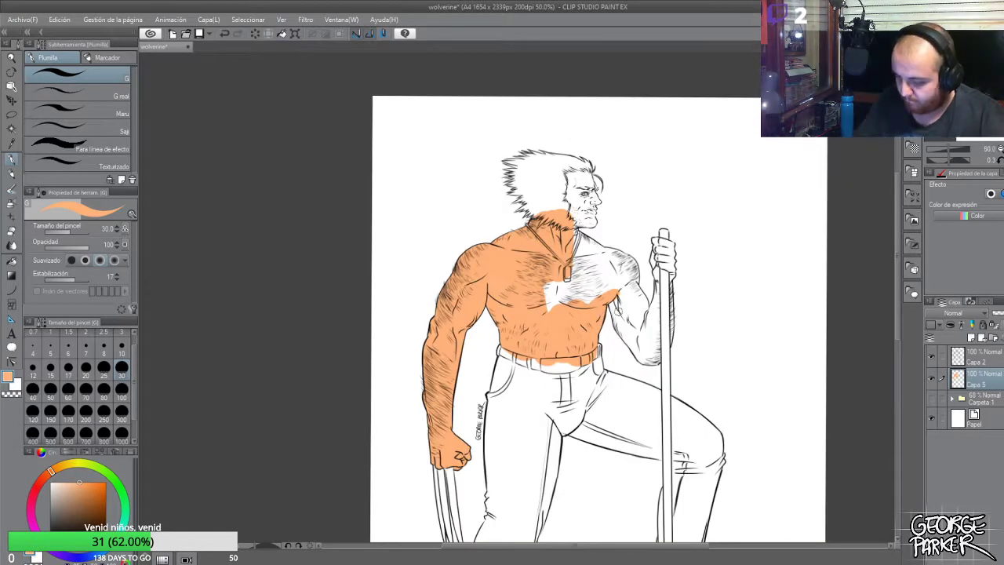
scroll(670, 258, up, 1)
mouse_move(562, 144)
mouse_down()
mouse_move(558, 160)
mouse_move(550, 149)
mouse_move(538, 196)
mouse_move(560, 179)
mouse_up()
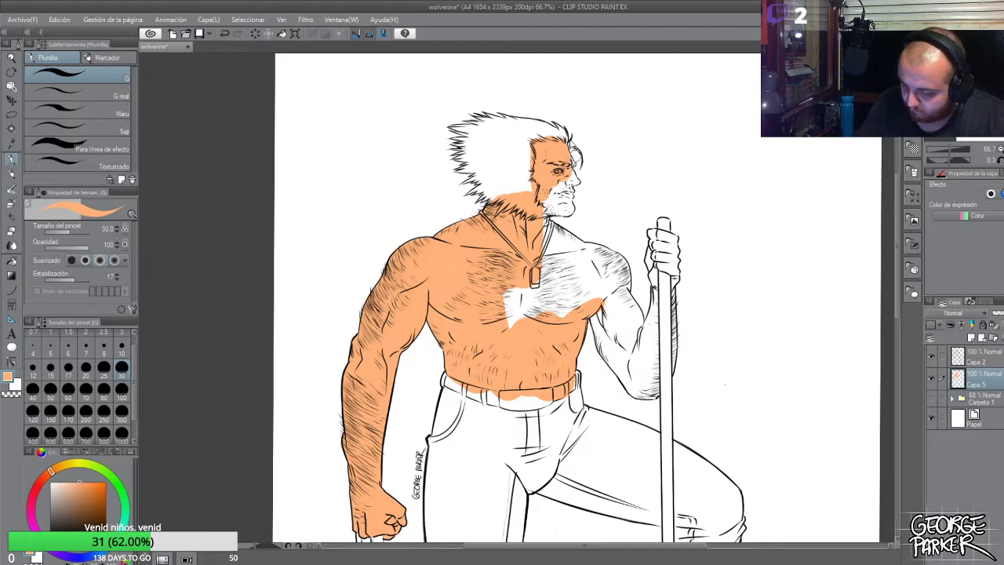
scroll(568, 150, up, 3)
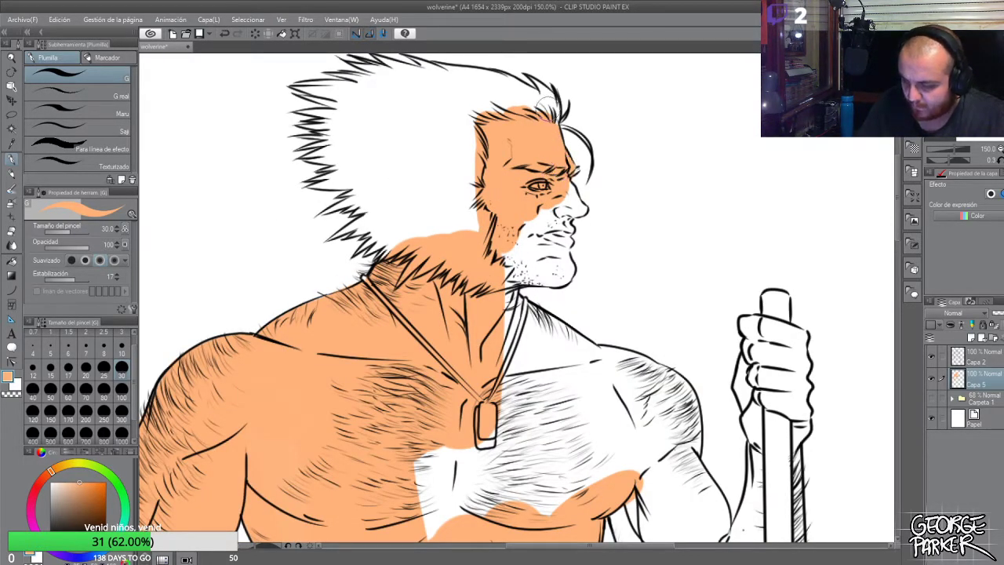
click(122, 347)
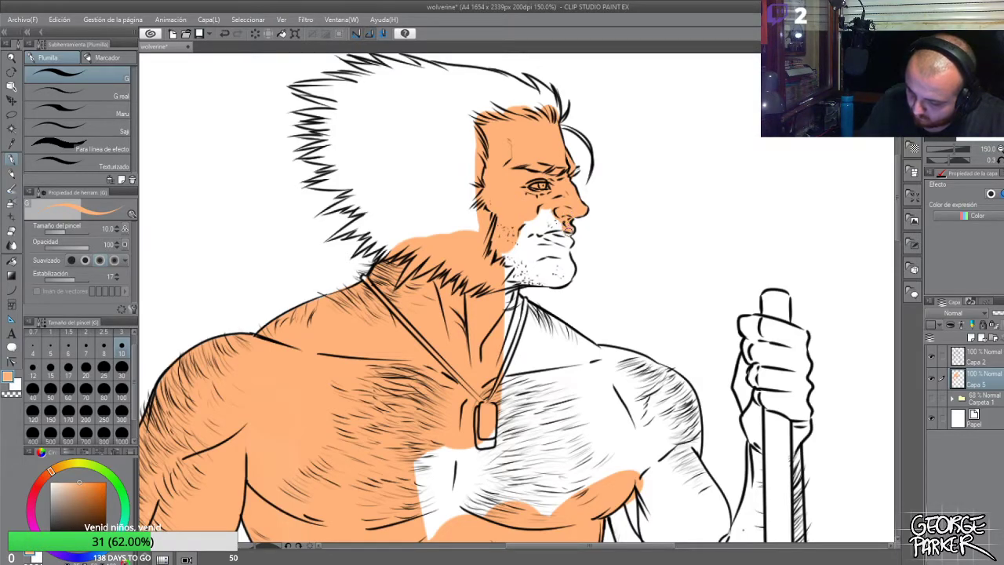
drag(555, 222, 564, 233)
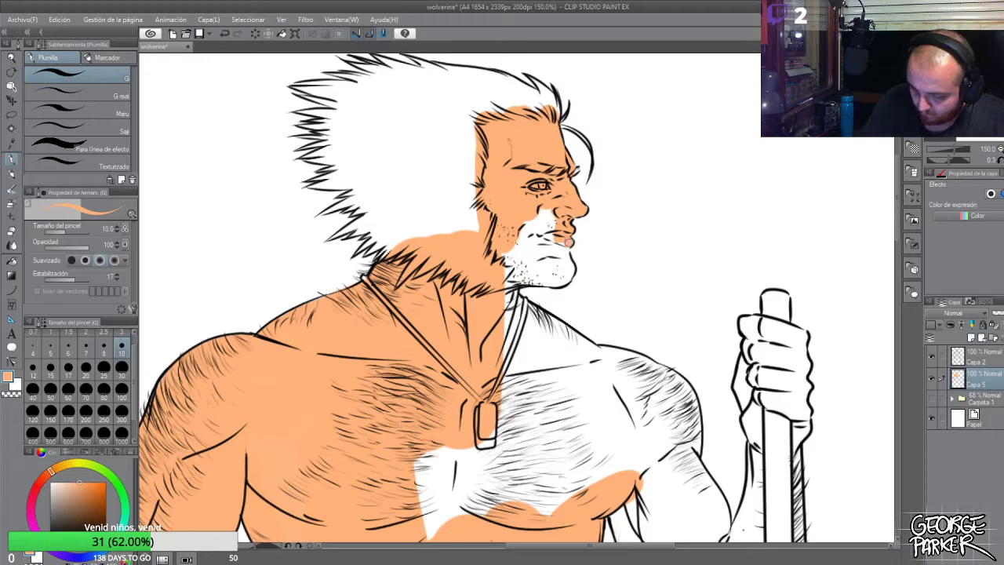
mouse_move(564, 237)
mouse_down()
mouse_move(570, 270)
mouse_move(554, 285)
mouse_move(569, 278)
mouse_move(567, 253)
mouse_move(528, 257)
mouse_move(501, 284)
mouse_move(552, 284)
mouse_move(527, 280)
mouse_move(556, 272)
mouse_move(513, 242)
mouse_up()
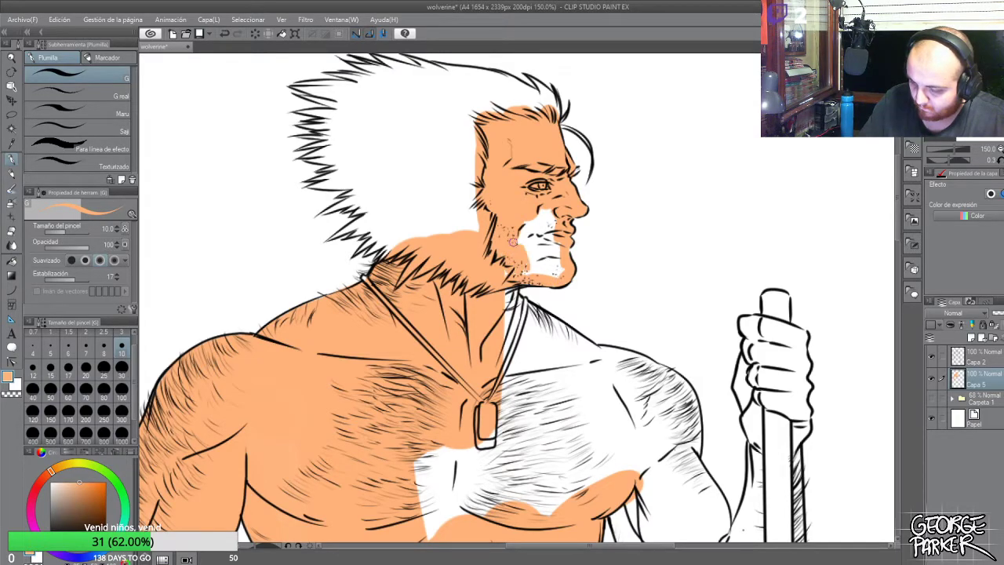
Fill the remaining white gap across the cheek, mouth and chin with light orange at size 30
key(bracketright)
key(bracketright)
key(bracketright)
key(bracketright)
key(bracketright)
key(bracketright)
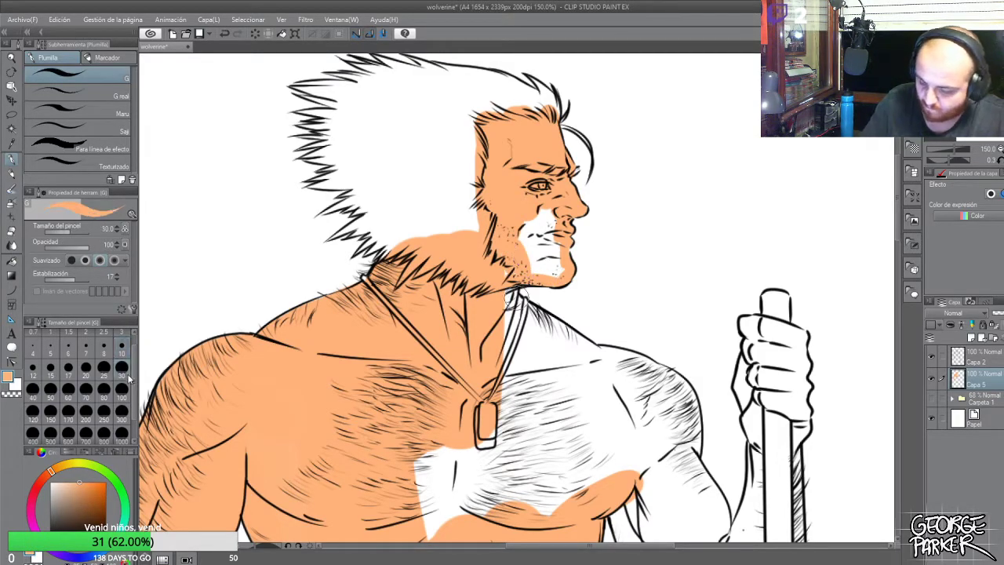
mouse_move(545, 206)
mouse_down()
mouse_move(551, 269)
mouse_move(547, 200)
mouse_move(550, 265)
mouse_move(537, 249)
mouse_move(529, 256)
mouse_move(549, 271)
mouse_up()
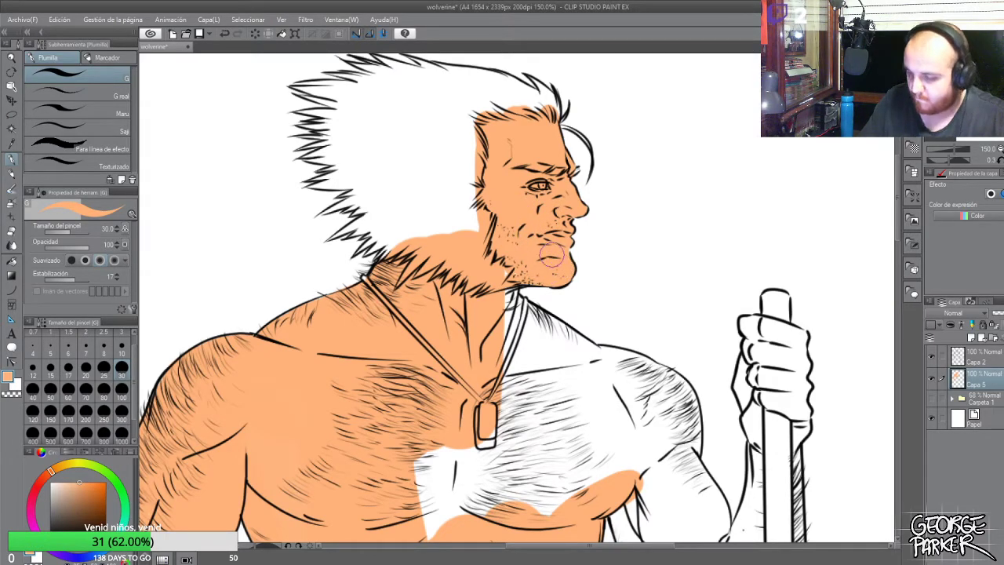
Paint the centre of the chest, the dog tag area and the far collarbone in light orange, finishing at size 30
scroll(561, 210, down, 3)
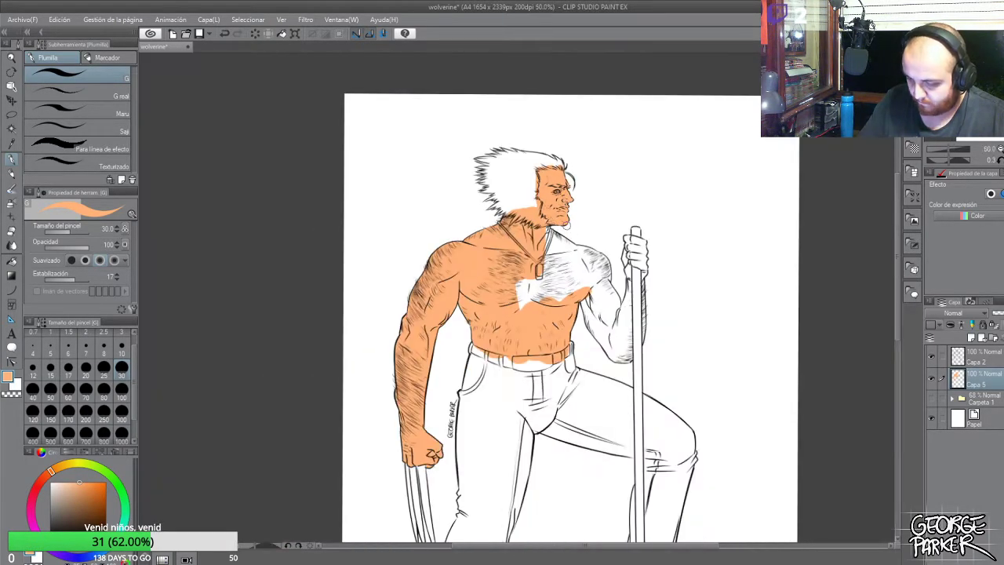
key(ctrl+plus)
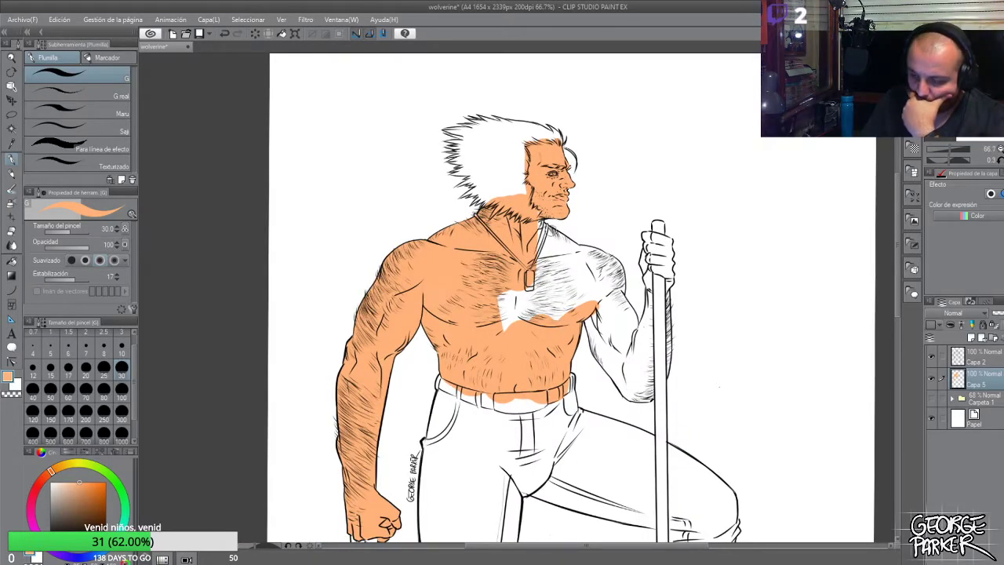
mouse_move(547, 237)
mouse_down()
mouse_move(588, 259)
mouse_move(519, 296)
mouse_move(554, 272)
mouse_move(539, 343)
mouse_move(531, 316)
mouse_move(497, 290)
mouse_move(525, 336)
mouse_up()
click(122, 390)
click(121, 367)
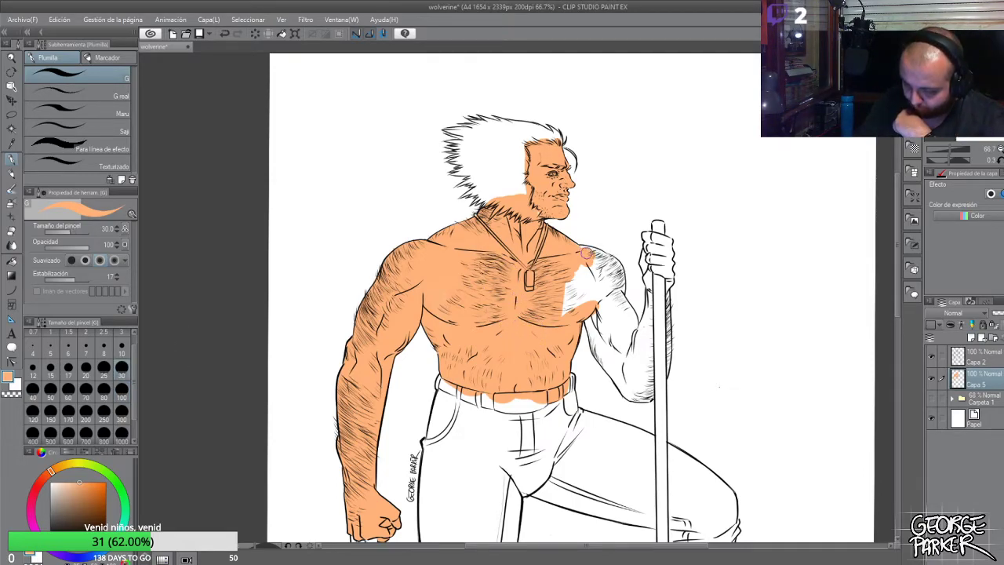
Fill the remaining gap in the far pectoral and colour the adjoining shoulder light orange at size 30
scroll(584, 251, up, 4)
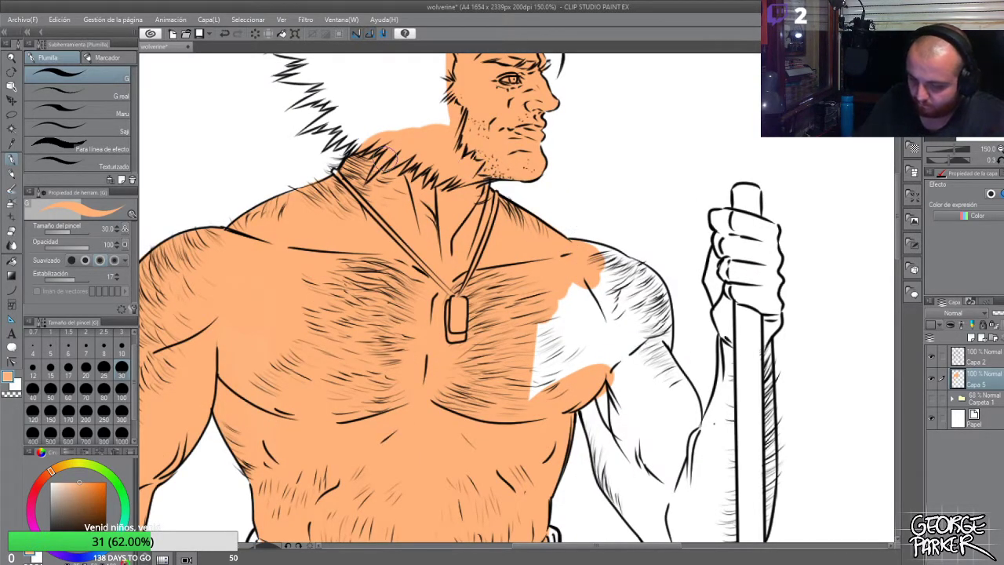
mouse_move(584, 287)
mouse_down()
mouse_move(588, 371)
mouse_move(590, 293)
mouse_move(559, 402)
mouse_move(553, 321)
mouse_move(530, 400)
mouse_up()
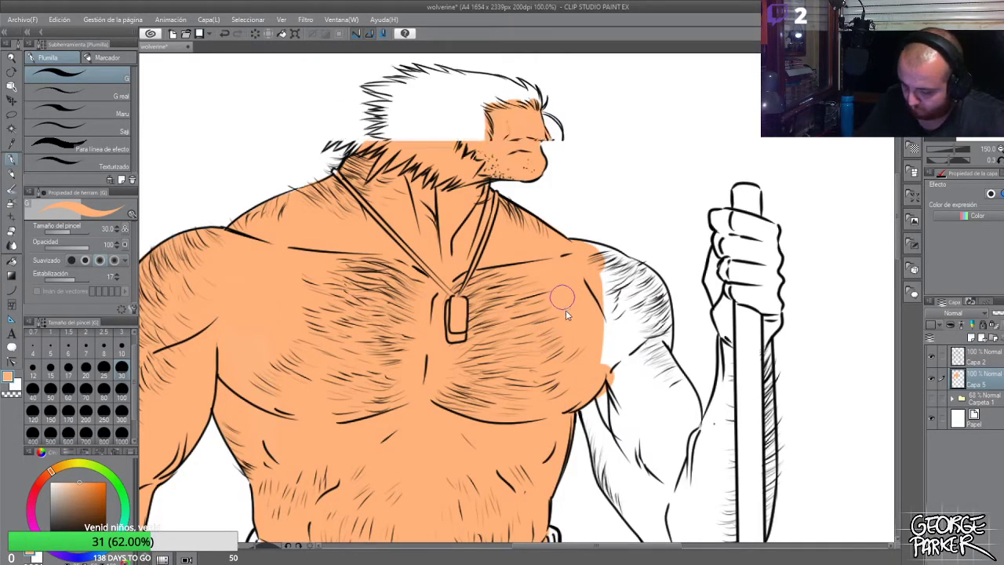
scroll(563, 300, down, 1)
scroll(599, 290, up, 1)
mouse_move(586, 274)
mouse_down()
mouse_move(561, 256)
mouse_move(622, 282)
mouse_move(628, 289)
mouse_move(611, 274)
mouse_move(639, 330)
mouse_move(636, 306)
mouse_move(632, 358)
mouse_move(615, 362)
mouse_move(599, 350)
mouse_move(587, 298)
mouse_move(584, 361)
mouse_up()
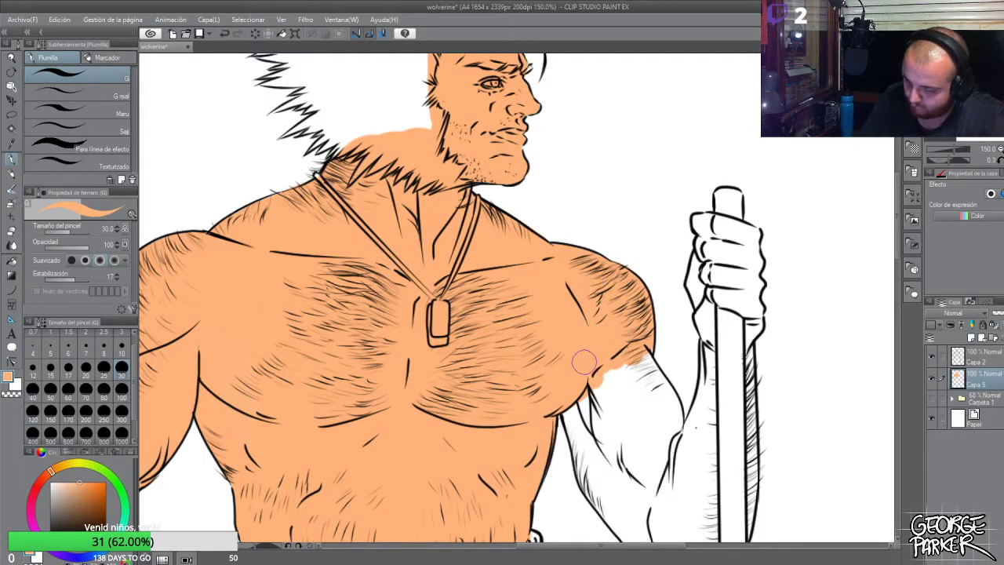
Fill the pole-holding arm with light orange from below the shoulder through the elbow and up the forearm at size 30
scroll(572, 281, down, 2)
scroll(595, 333, up, 1)
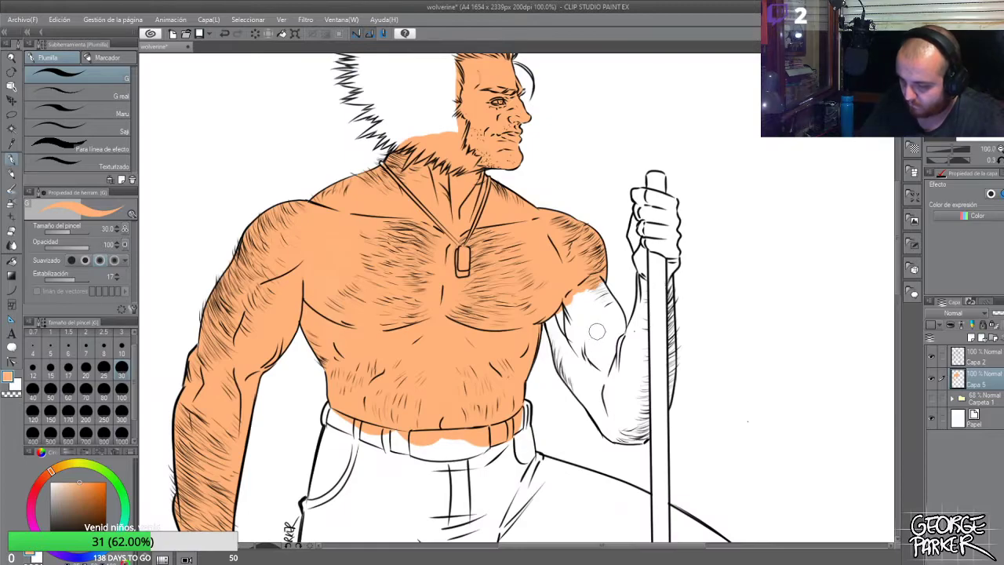
mouse_move(596, 332)
mouse_down()
mouse_move(570, 332)
mouse_move(567, 341)
mouse_move(551, 312)
mouse_move(569, 370)
mouse_up()
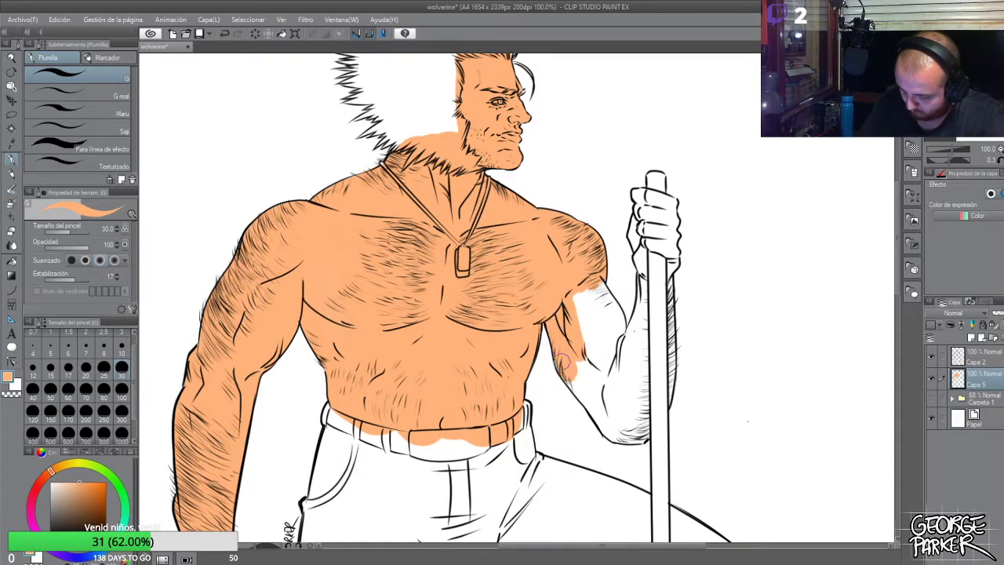
mouse_move(566, 370)
mouse_down()
mouse_move(600, 410)
mouse_move(588, 357)
mouse_move(602, 420)
mouse_move(591, 399)
mouse_move(608, 427)
mouse_move(623, 438)
mouse_move(642, 431)
mouse_up()
mouse_move(643, 267)
mouse_down()
mouse_move(644, 363)
mouse_move(631, 425)
mouse_move(645, 322)
mouse_move(628, 378)
mouse_move(638, 328)
mouse_move(629, 364)
mouse_move(629, 340)
mouse_move(617, 376)
mouse_move(625, 347)
mouse_move(611, 368)
mouse_move(639, 429)
mouse_up()
mouse_move(596, 282)
mouse_down()
mouse_move(617, 330)
mouse_move(600, 292)
mouse_move(618, 360)
mouse_move(570, 289)
mouse_move(590, 351)
mouse_up()
Colour the hand gripping the pole and the forearm strip behind it, using size 10 for the finger edges and size 30 for the rest
mouse_move(645, 239)
mouse_down()
mouse_move(646, 266)
mouse_move(637, 219)
mouse_move(635, 235)
mouse_move(647, 238)
mouse_move(649, 333)
mouse_up()
mouse_move(667, 260)
mouse_down()
mouse_move(657, 284)
mouse_move(670, 249)
mouse_up()
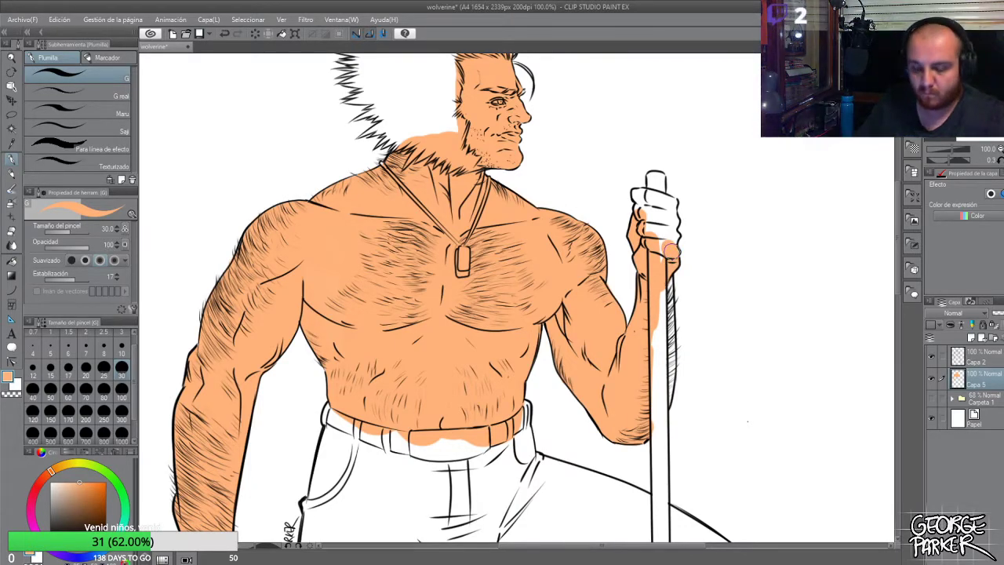
click(121, 350)
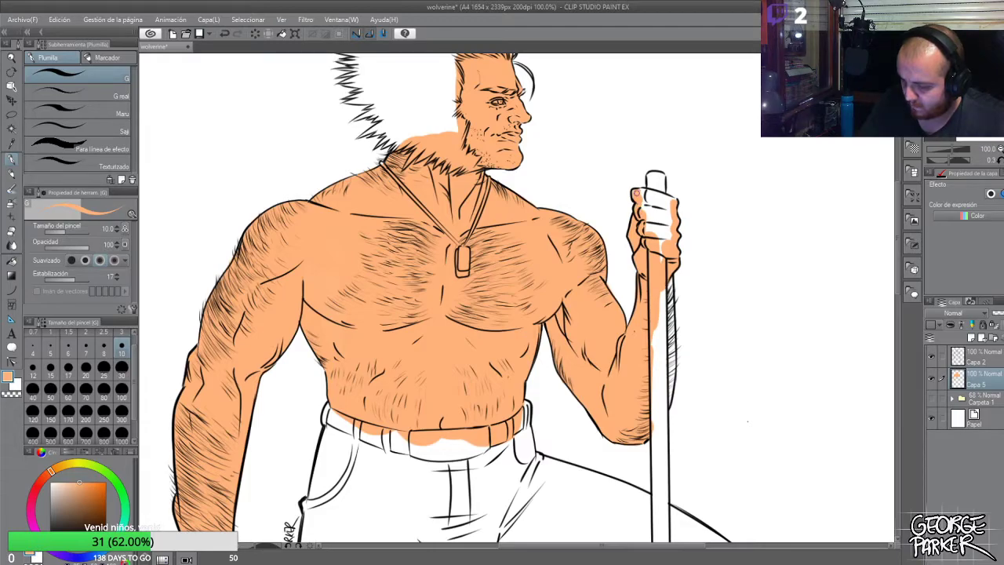
mouse_move(642, 191)
mouse_down()
mouse_move(671, 199)
mouse_move(672, 214)
mouse_move(646, 196)
mouse_up()
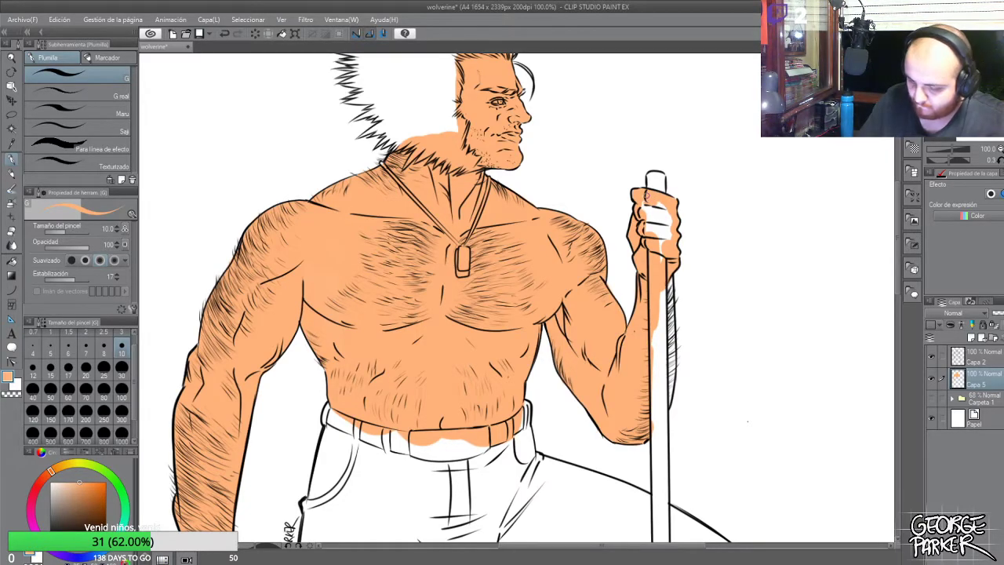
click(123, 367)
mouse_move(653, 247)
mouse_down()
mouse_move(655, 211)
mouse_move(668, 251)
mouse_move(657, 408)
mouse_move(664, 345)
mouse_move(659, 385)
mouse_up()
Erase the stray ink dot beside the pole on layer Capa 2 with the Más fuerte eraser and reselect layer Capa 5
scroll(659, 385, down, 4)
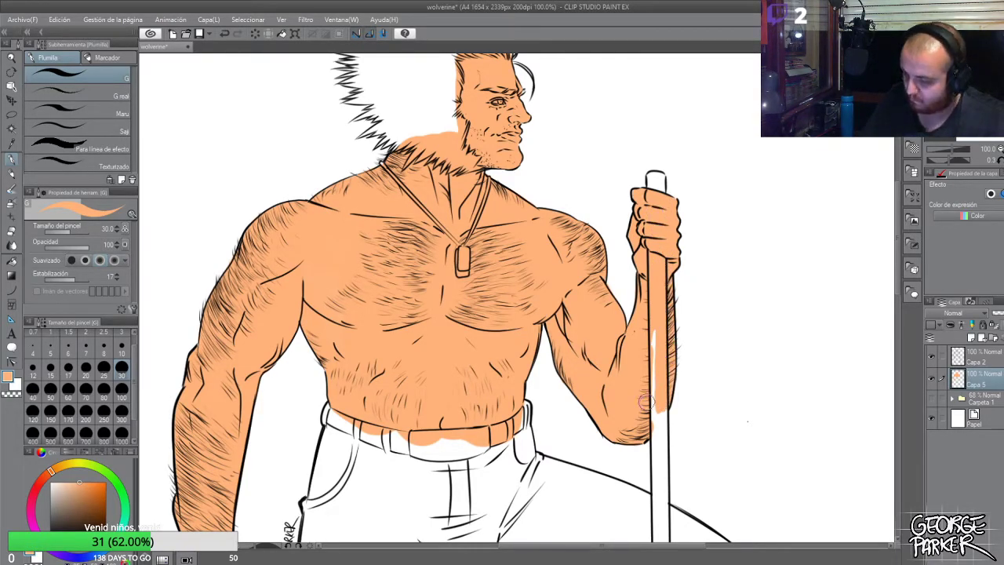
scroll(639, 339, up, 1)
scroll(634, 290, down, 2)
scroll(636, 329, up, 1)
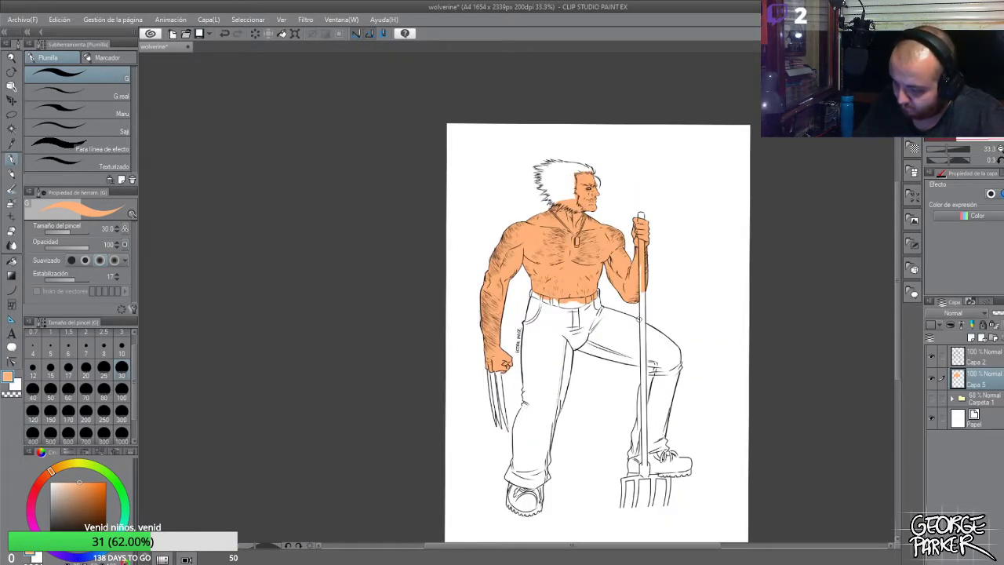
scroll(641, 314, up, 4)
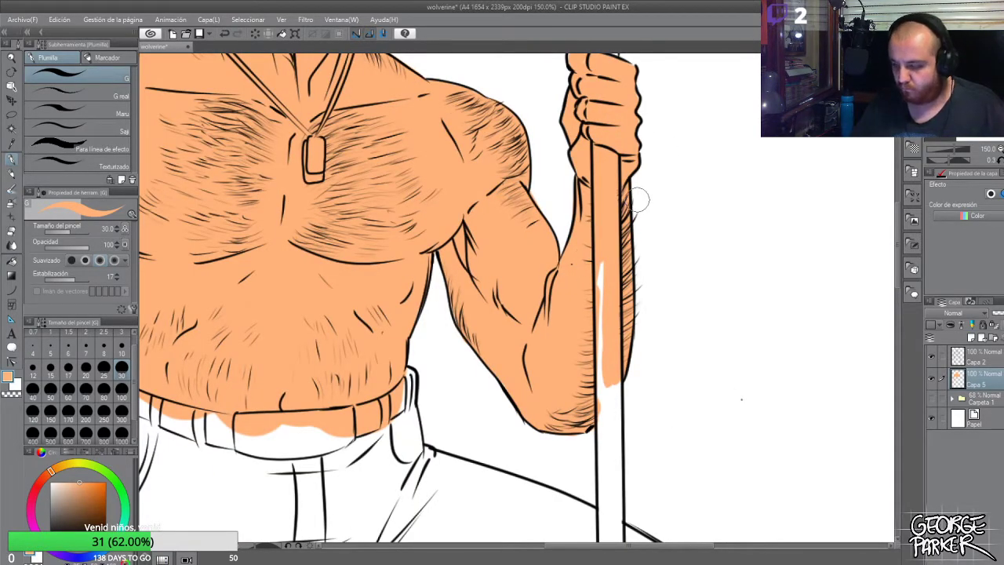
mouse_move(898, 278)
mouse_down()
mouse_move(898, 265)
mouse_move(896, 290)
mouse_up()
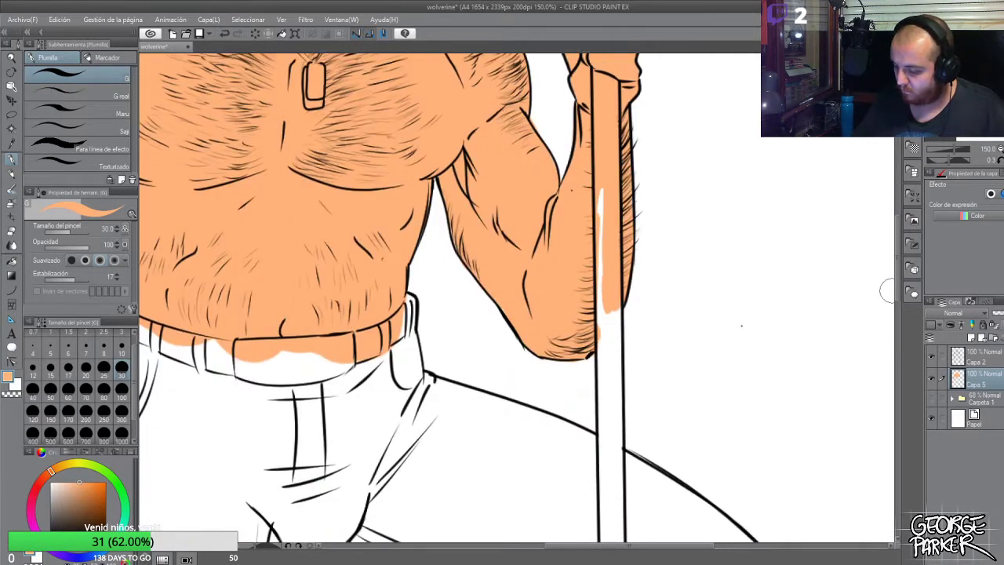
click(992, 358)
key(e)
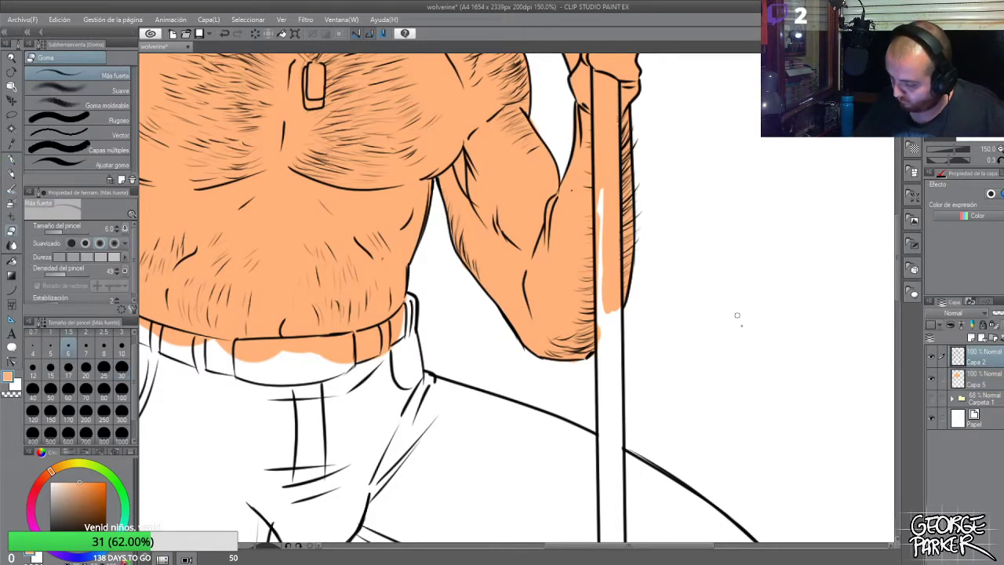
click(976, 380)
Touch up the skin colour edge where the far shoulder meets the upper arm, using the Más fuerte eraser and the G pen
scroll(740, 392, down, 3)
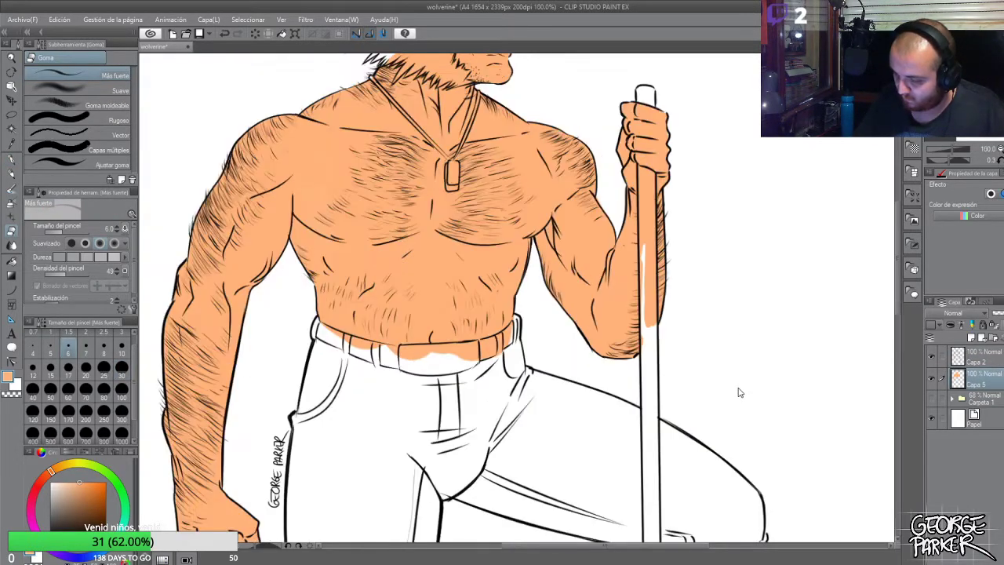
scroll(547, 97, up, 3)
scroll(547, 97, up, 4)
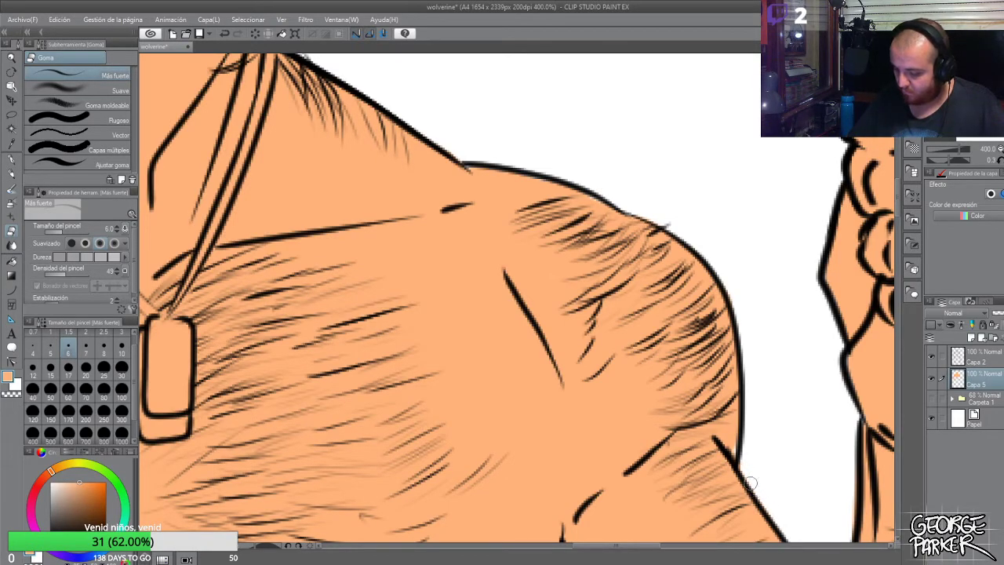
key(p)
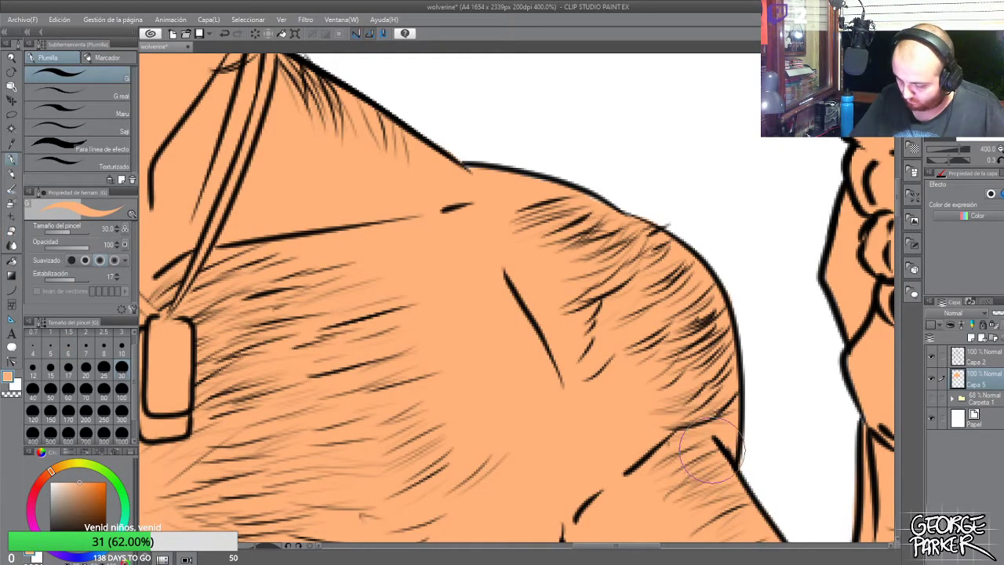
key(e)
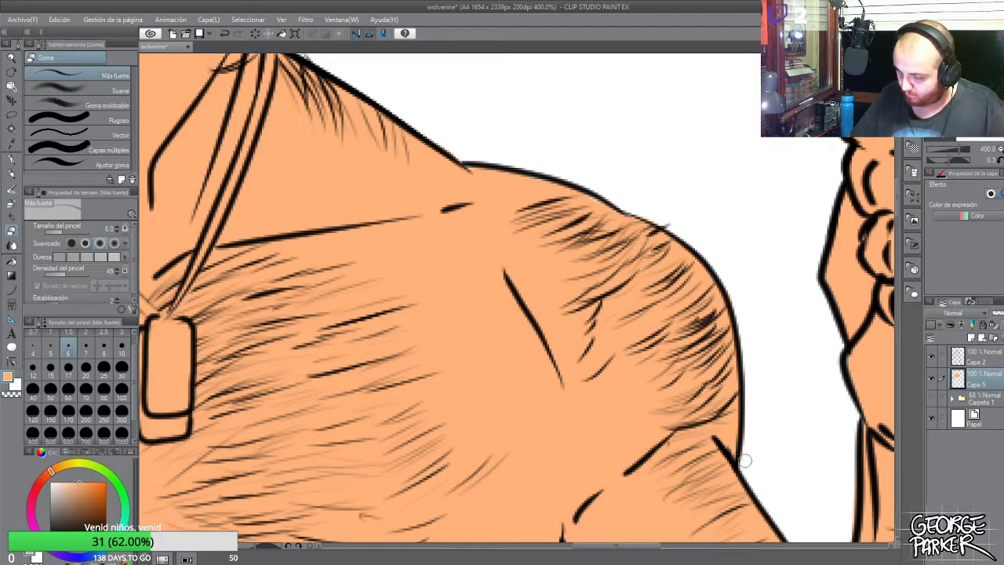
scroll(745, 439, down, 2)
scroll(785, 389, up, 1)
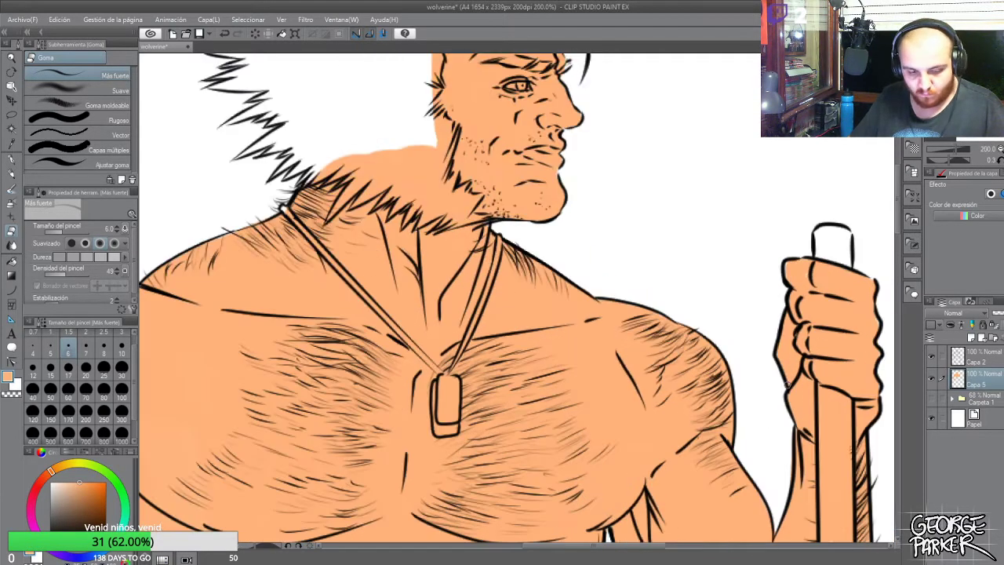
Touch up the skin colour on the thumb of the pole-holding hand and along the forehead hairline with the G pen at size 30
key(p)
mouse_move(812, 260)
mouse_down()
mouse_move(796, 287)
mouse_move(807, 282)
mouse_move(797, 273)
mouse_up()
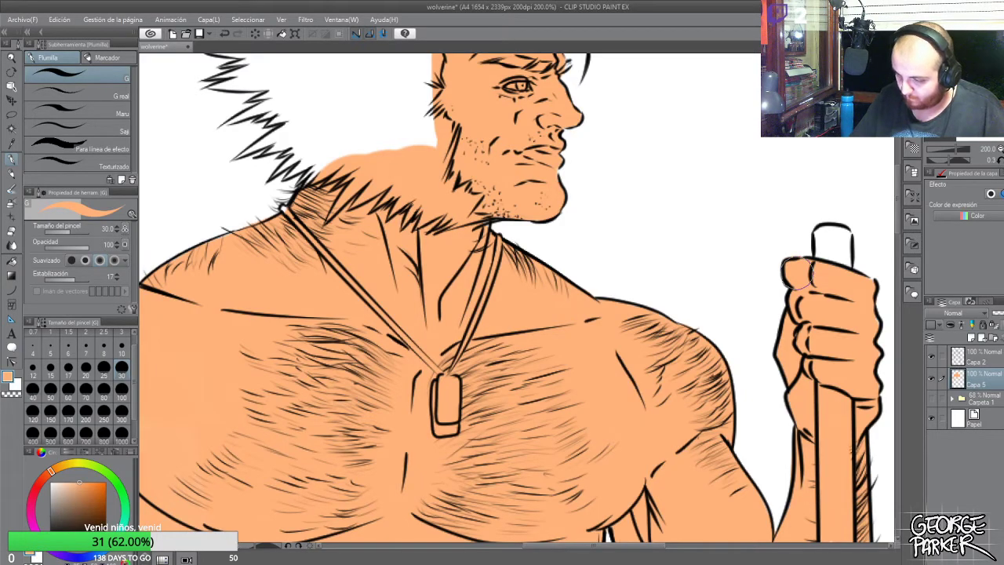
scroll(819, 328, down, 2)
drag(651, 159, 631, 171)
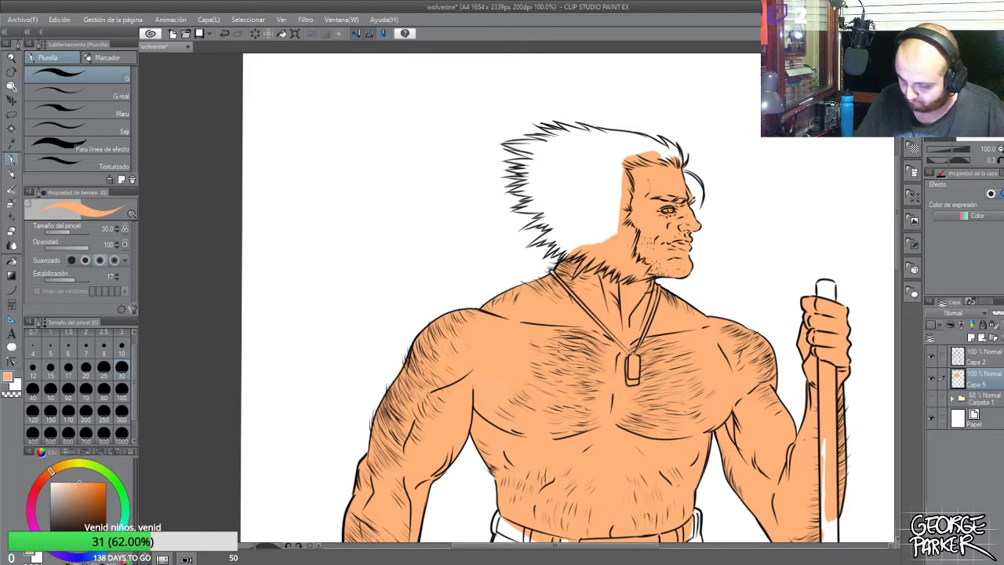
scroll(616, 204, down, 2)
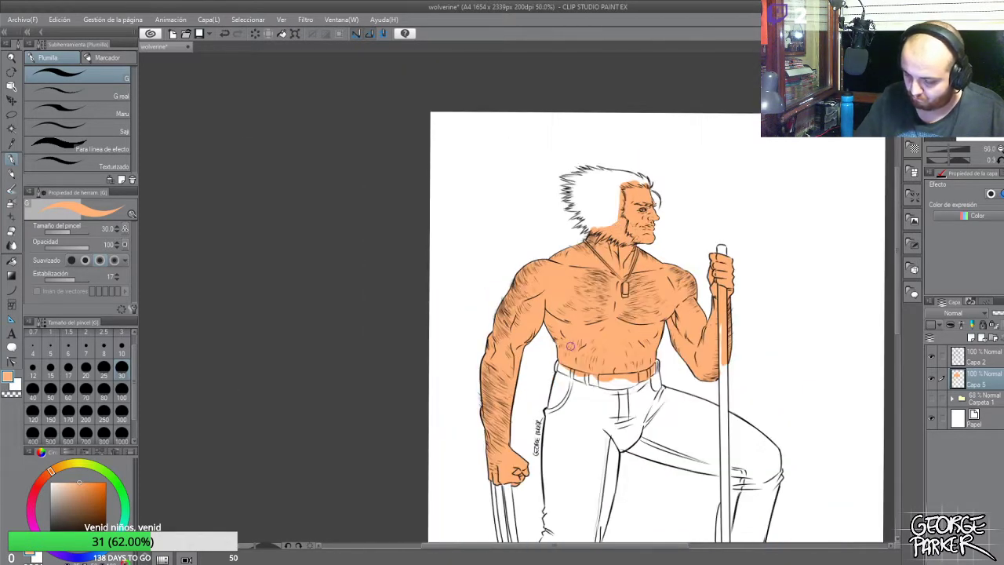
scroll(574, 335, up, 2)
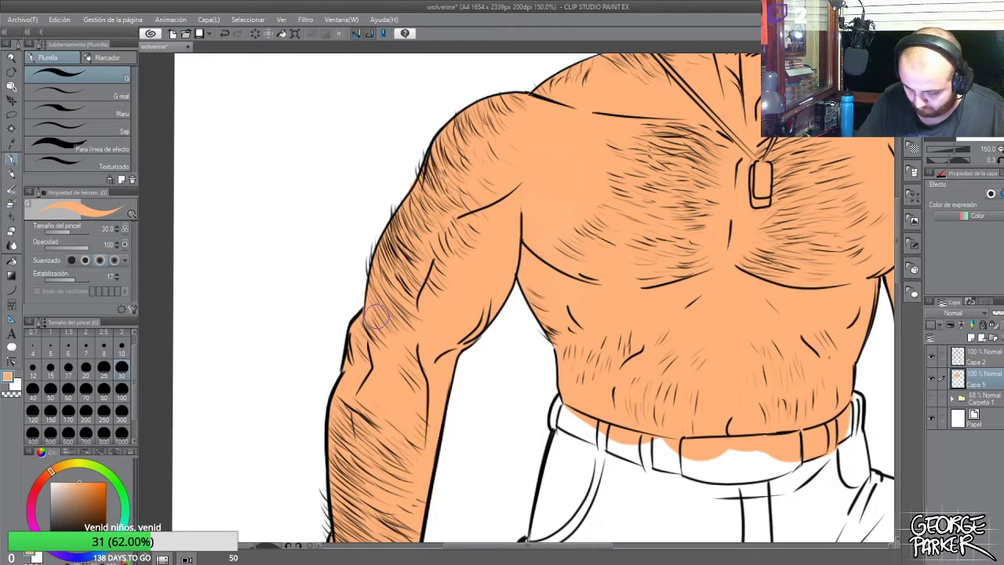
scroll(435, 274, down, 1)
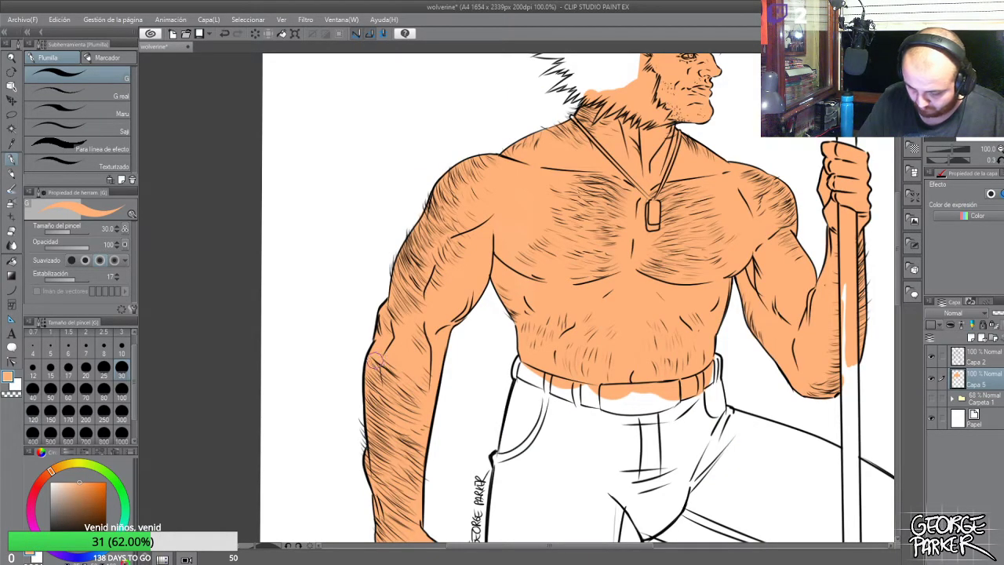
scroll(438, 355, down, 1)
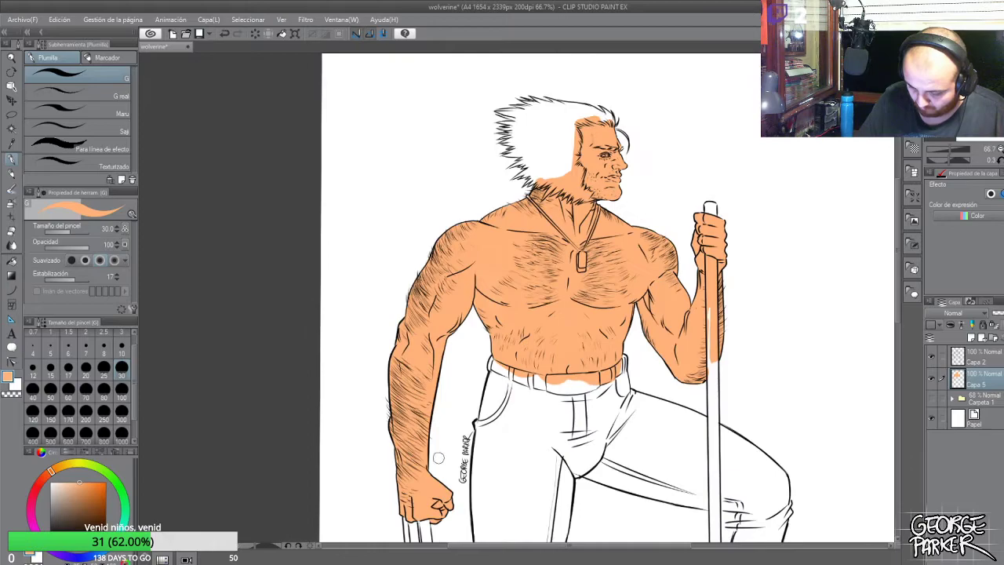
Clean up the skin colour edge around the clawed fist with the Más fuerte eraser and the G pen, and save the document
scroll(436, 444, up, 2)
key(e)
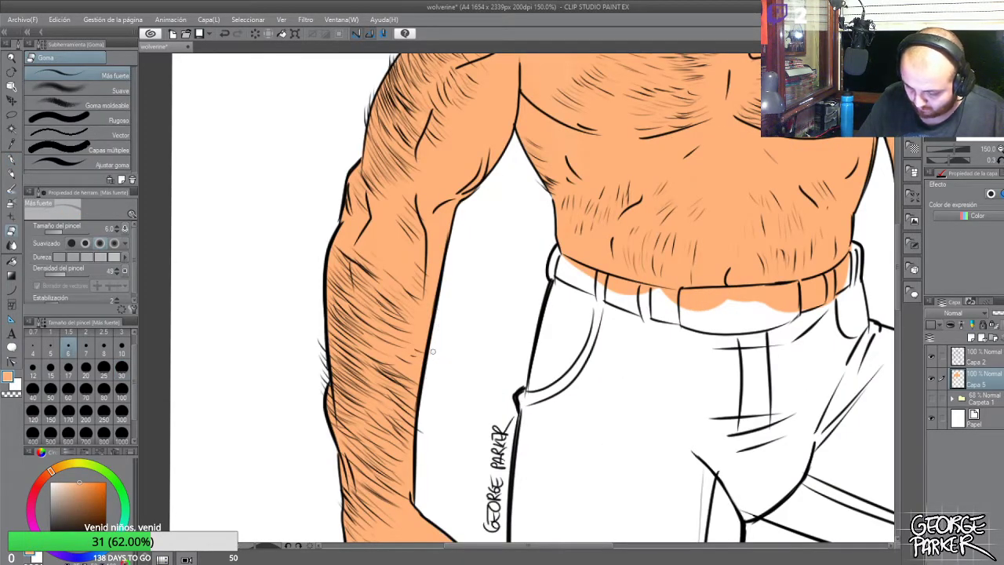
scroll(429, 388, down, 1)
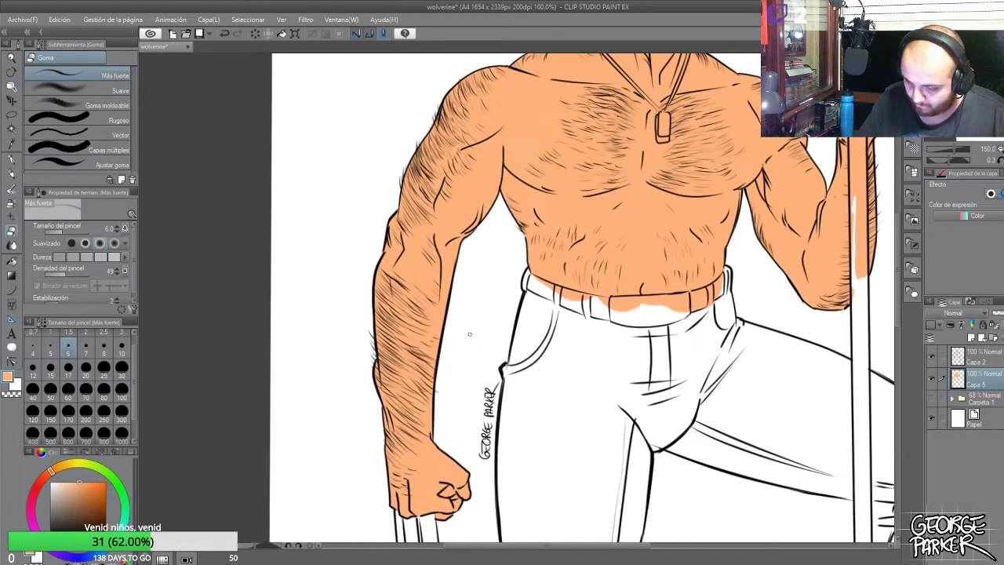
scroll(449, 464, up, 2)
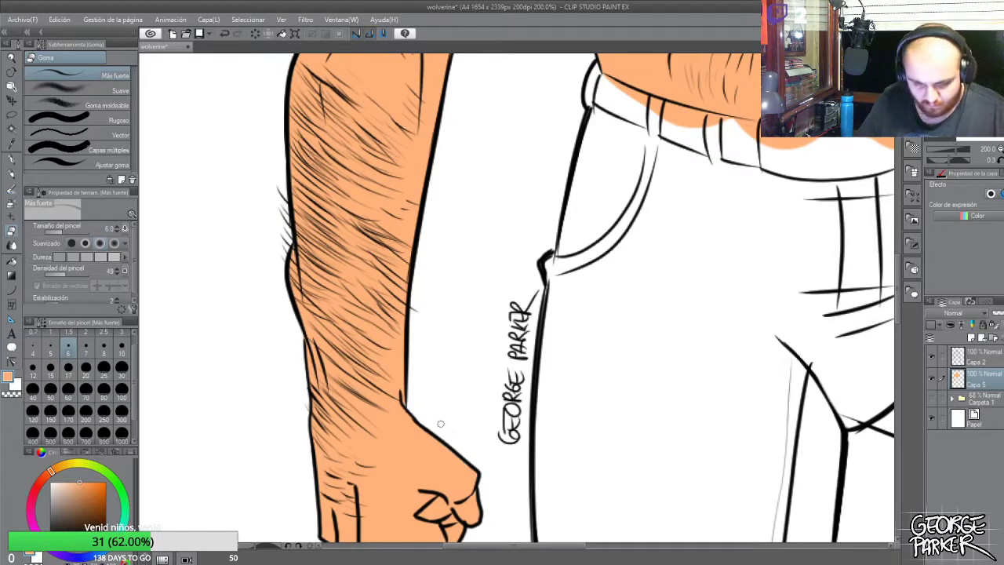
key(p)
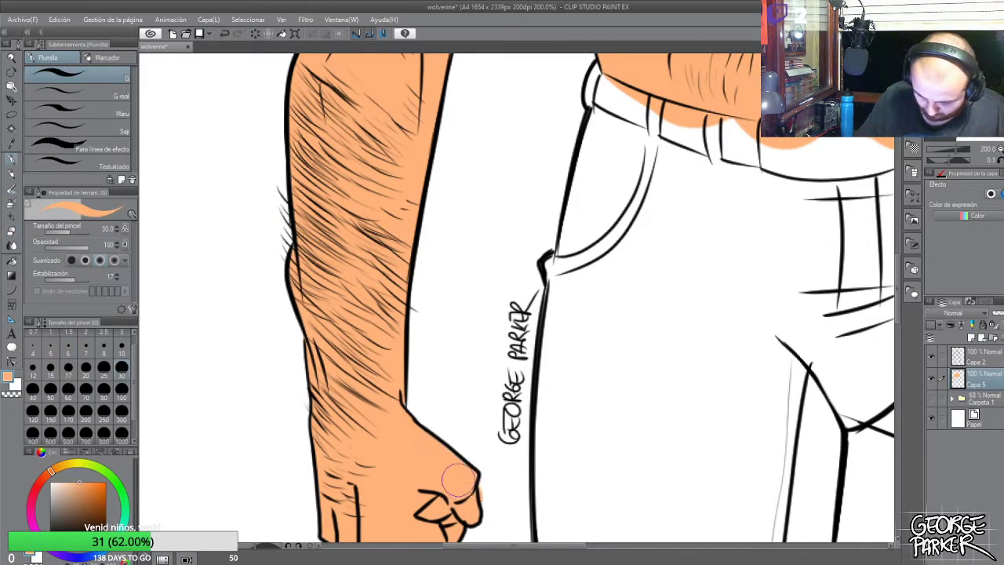
key(e)
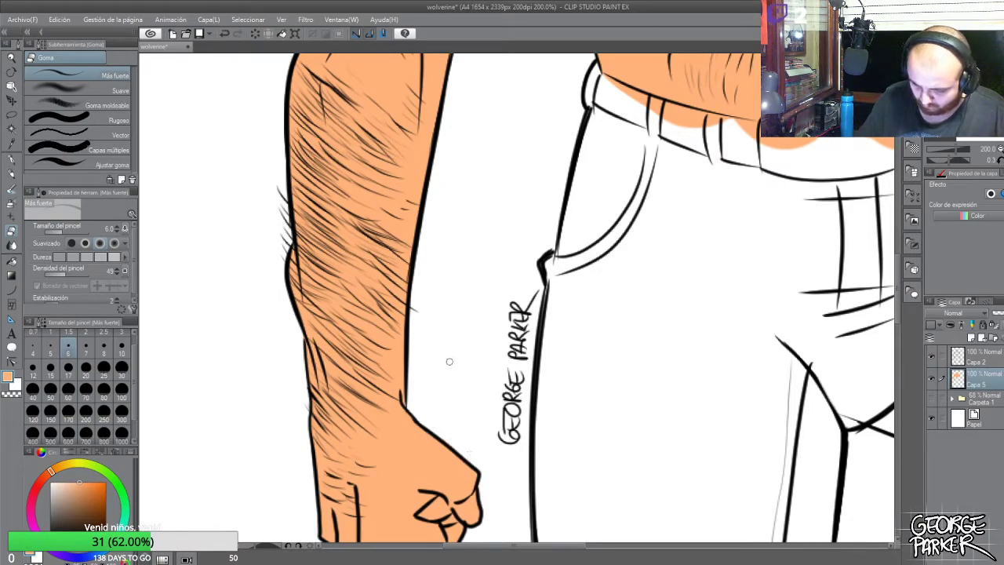
scroll(468, 333, down, 1)
scroll(471, 338, down, 3)
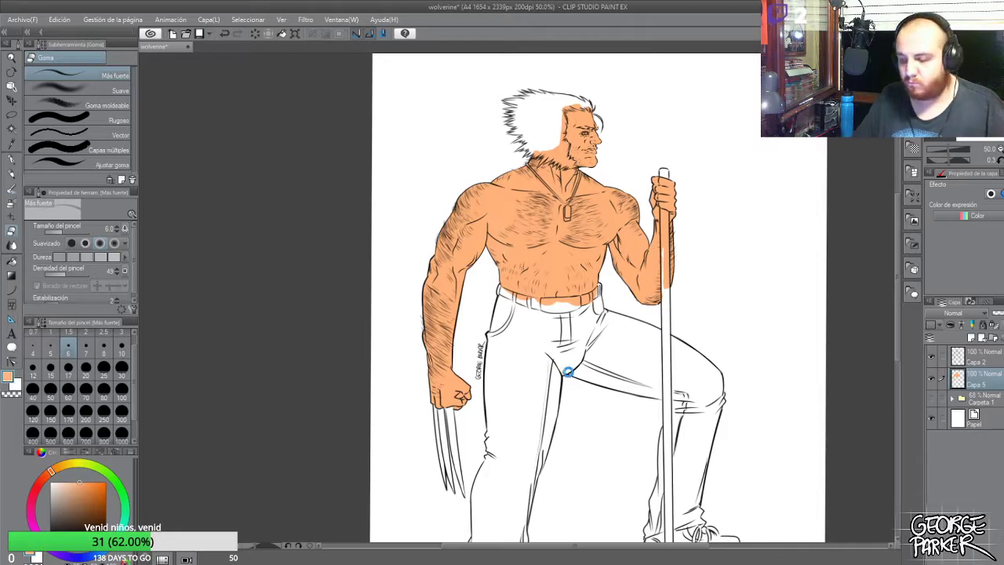
key(ctrl+s)
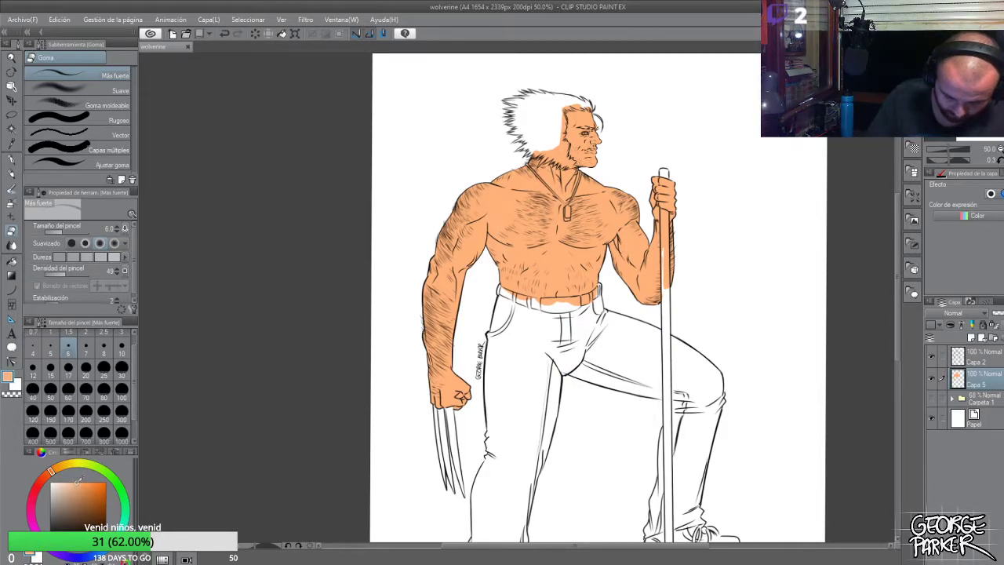
Refill the skin on layer Capa 5 with a paler, slightly yellower orange using the Referir solo a capa editada fill, saving between fills
key(g)
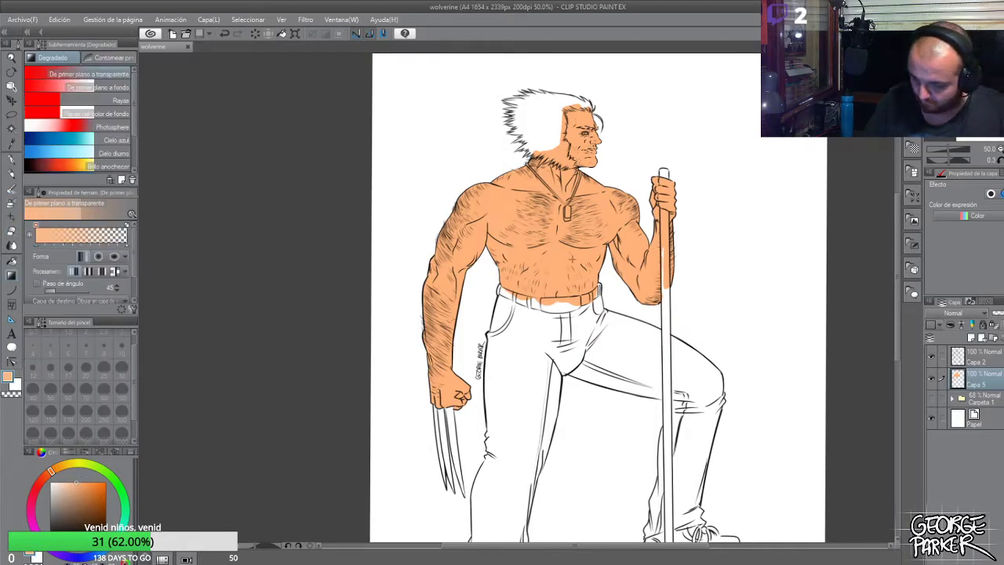
key(g)
click(582, 257)
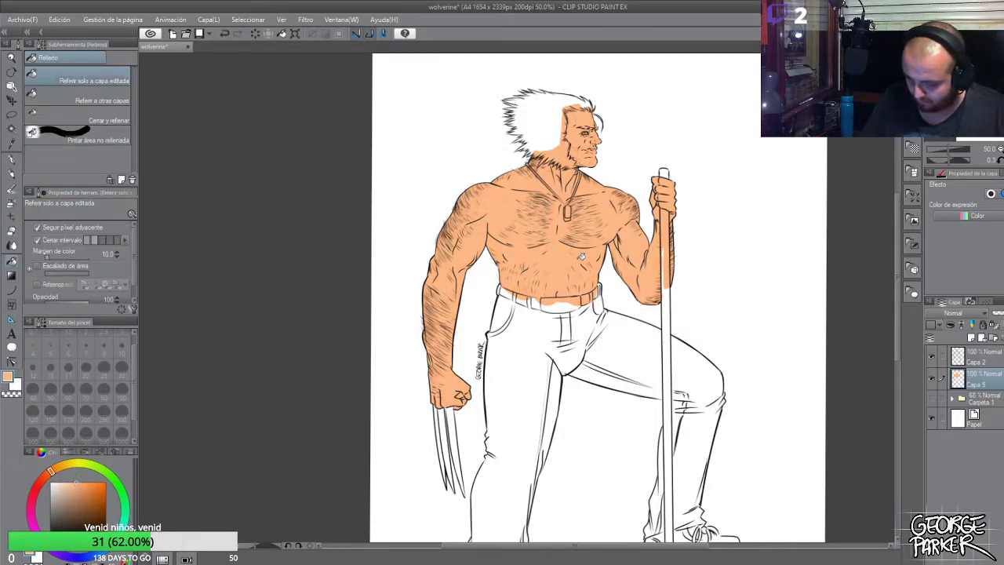
scroll(577, 273, down, 1)
scroll(604, 278, up, 1)
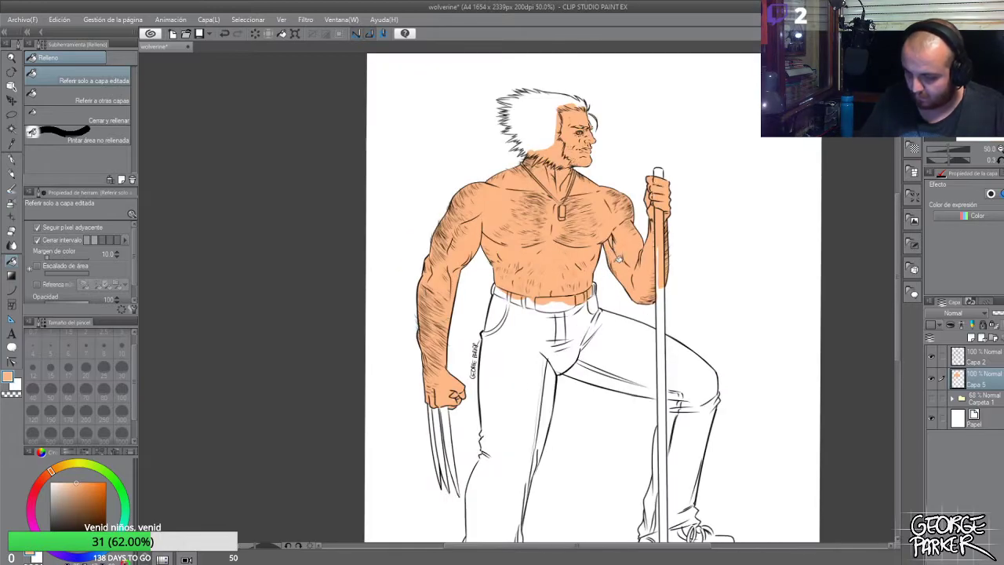
key(ctrl+s)
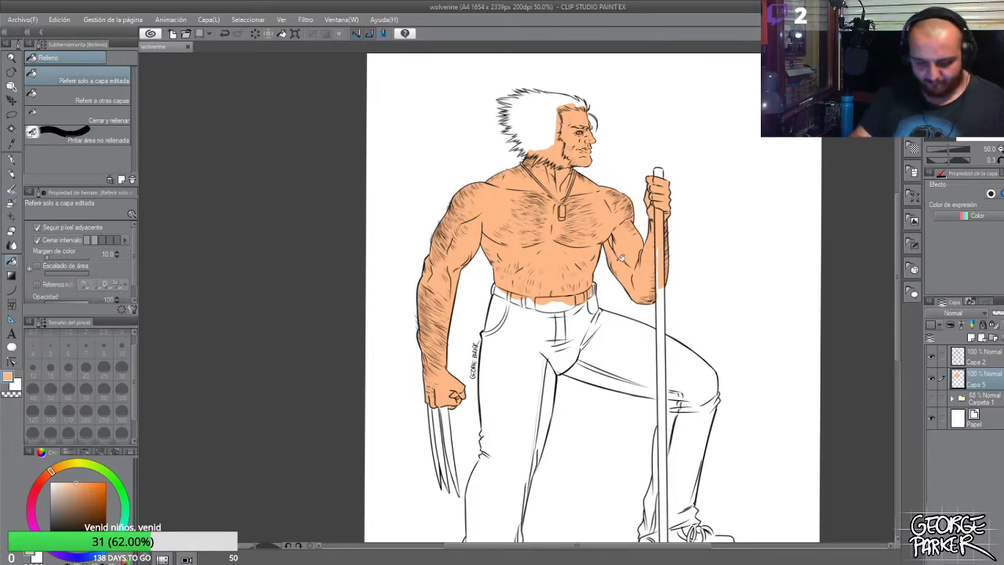
key(g)
key(g)
click(574, 254)
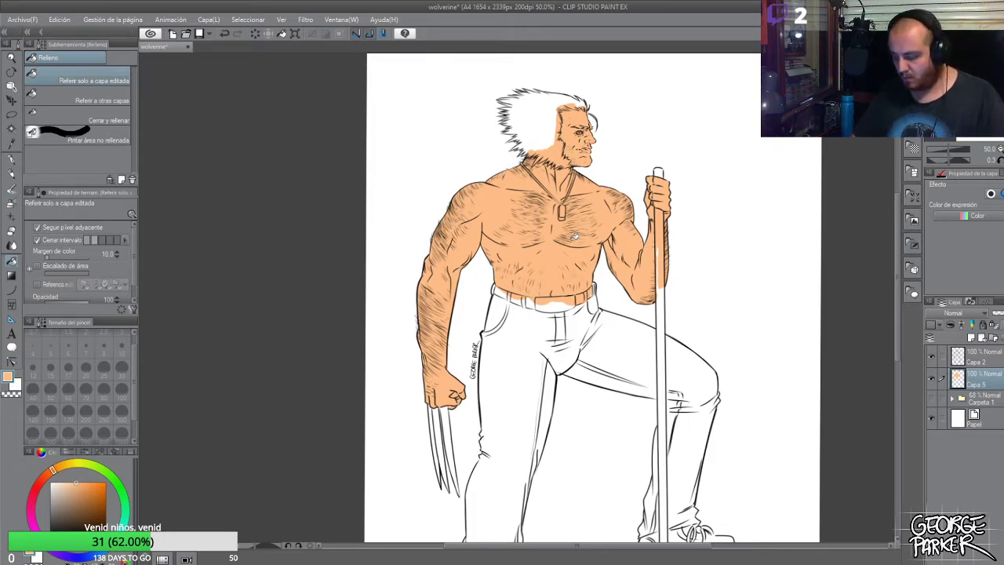
Create a new layer above Capa 5 and set up the Millipen marker with a light blue for the trousers
click(970, 338)
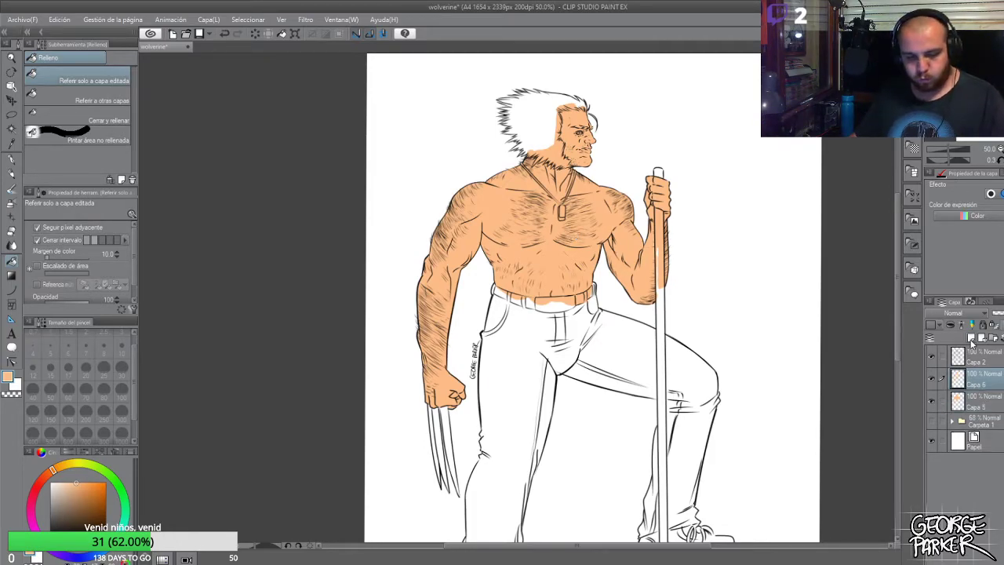
key(p)
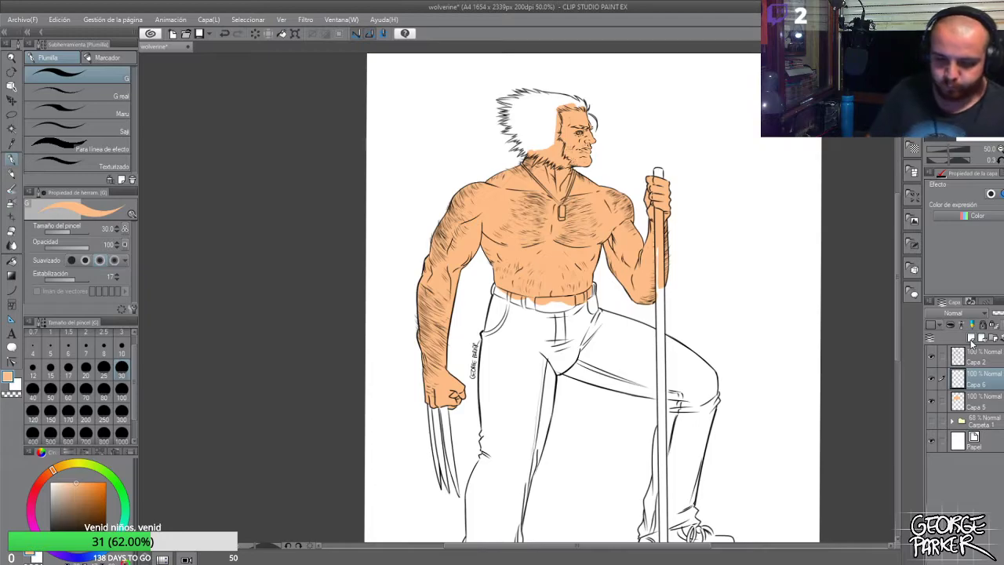
click(105, 58)
click(65, 556)
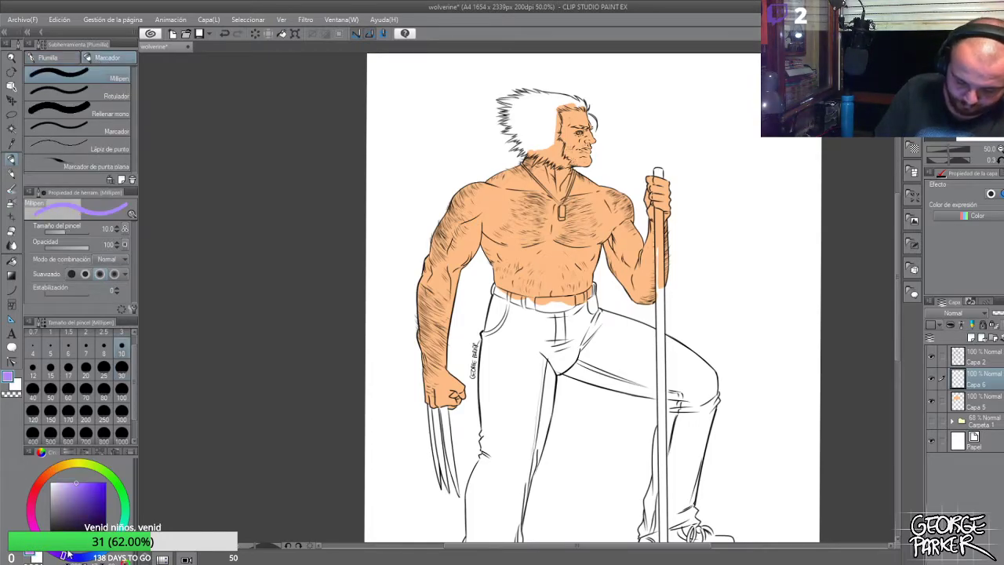
click(100, 556)
click(88, 492)
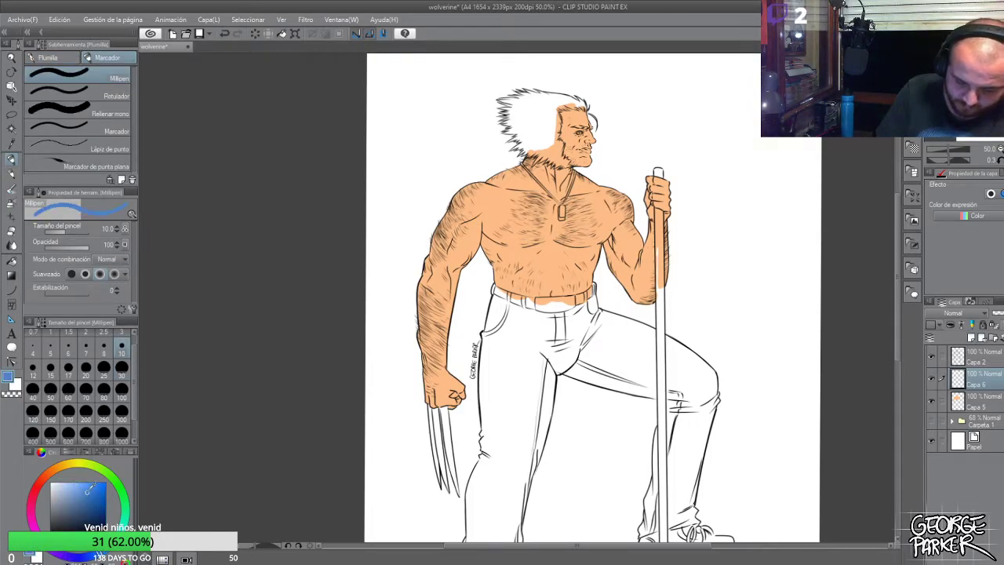
drag(91, 486, 75, 491)
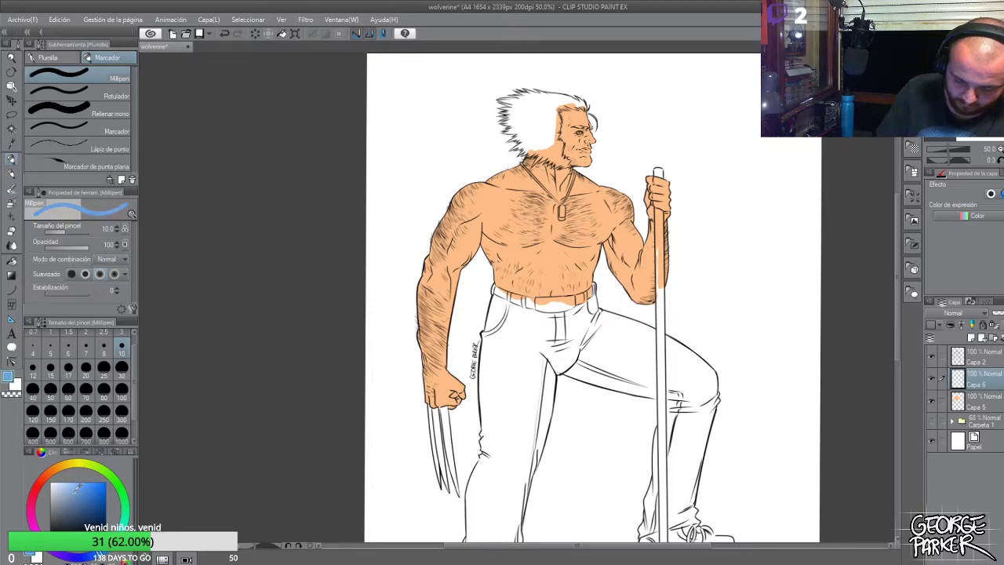
Block in blue over the waistband, pocket and thigh of the straight leg, raising the Millipen size to 30 and 100
drag(529, 308, 517, 381)
click(121, 368)
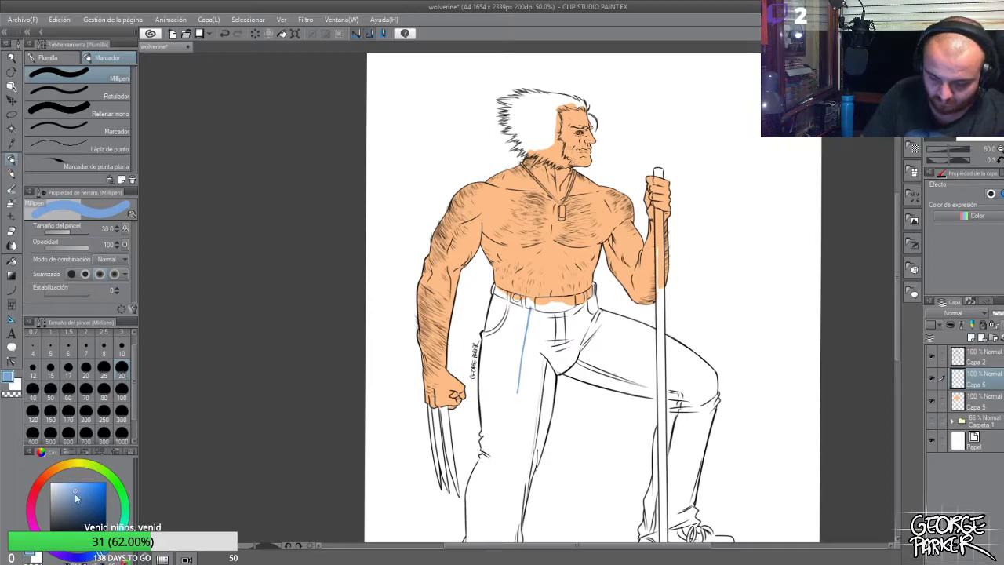
mouse_move(528, 309)
mouse_down()
mouse_move(520, 366)
mouse_move(509, 417)
mouse_up()
click(122, 392)
mouse_move(519, 302)
mouse_down()
mouse_move(508, 433)
mouse_move(520, 300)
mouse_move(509, 395)
mouse_move(509, 302)
mouse_move(498, 369)
mouse_move(507, 309)
mouse_move(495, 346)
mouse_up()
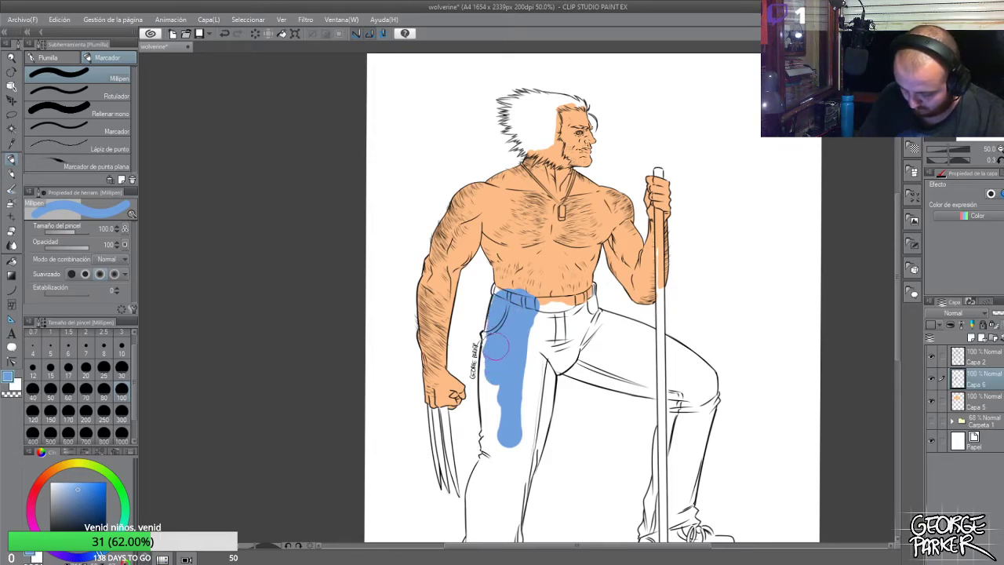
Erase the blue spilling onto the belly above the waistband with the Más fuerte eraser at size 10
click(67, 58)
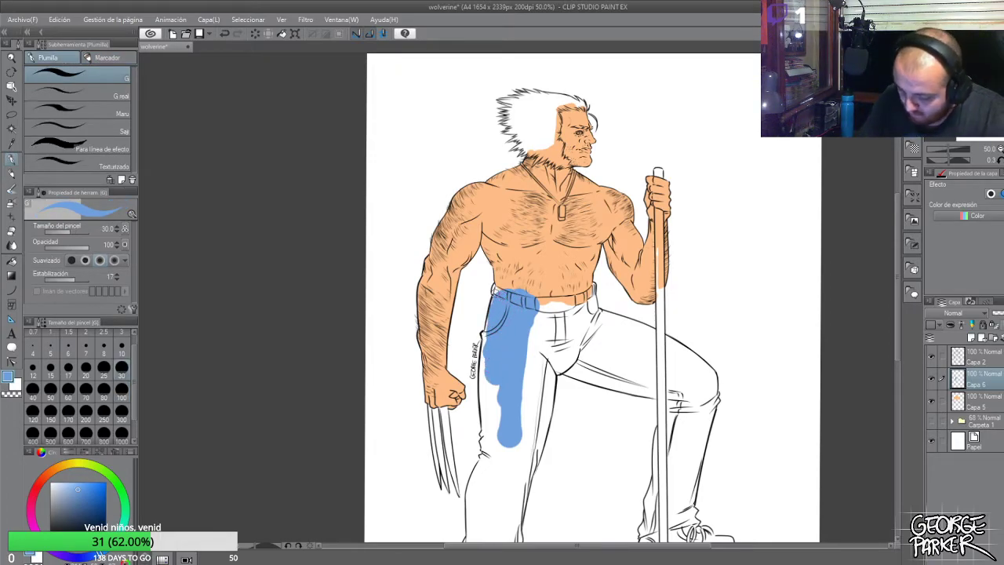
scroll(509, 273, up, 2)
key(e)
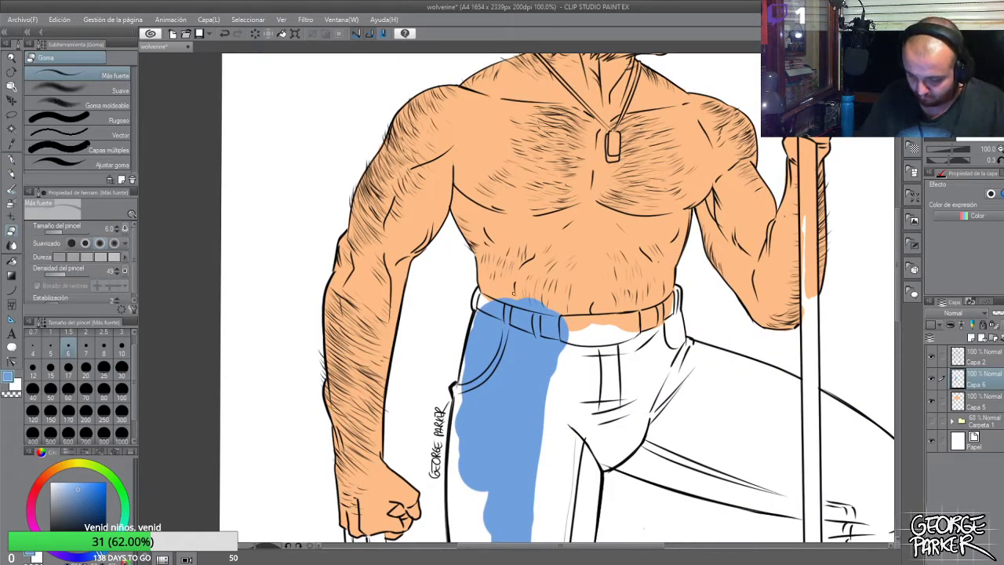
click(124, 353)
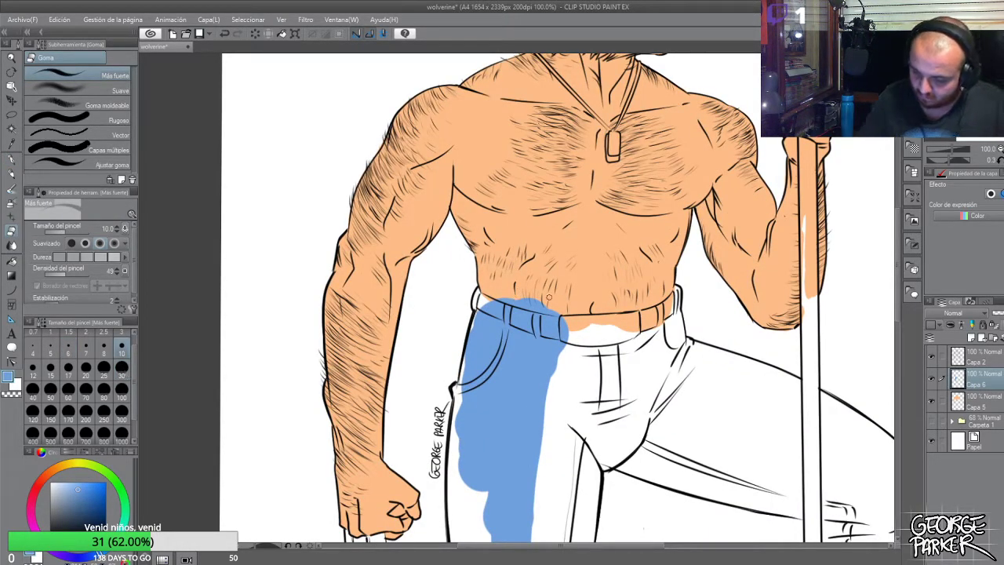
mouse_move(548, 309)
mouse_down()
mouse_move(506, 301)
mouse_move(554, 312)
mouse_up()
scroll(556, 308, down, 3)
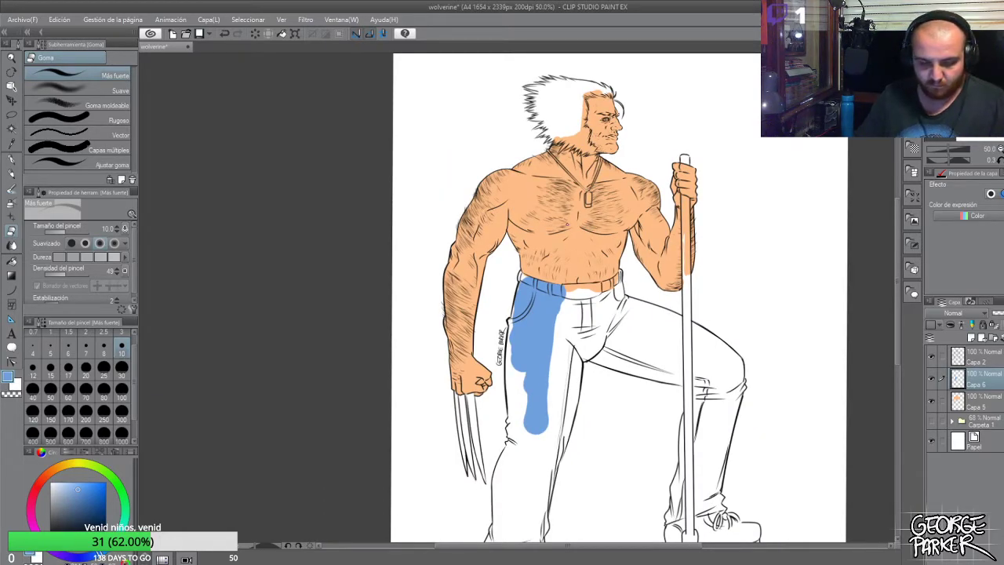
Choose a slightly darker blue and refill the painted trouser area with it
key(p)
drag(78, 489, 78, 493)
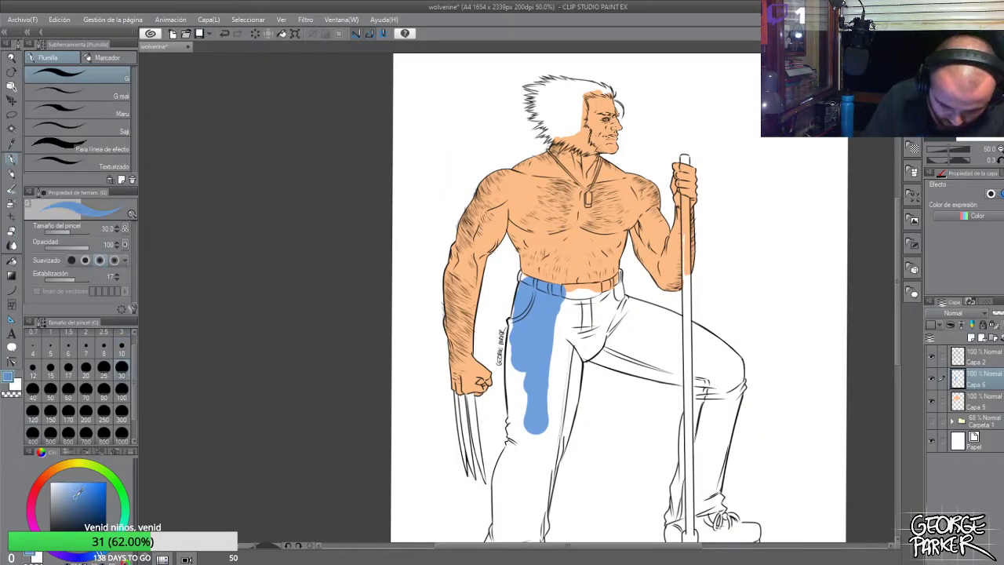
key(g)
click(550, 322)
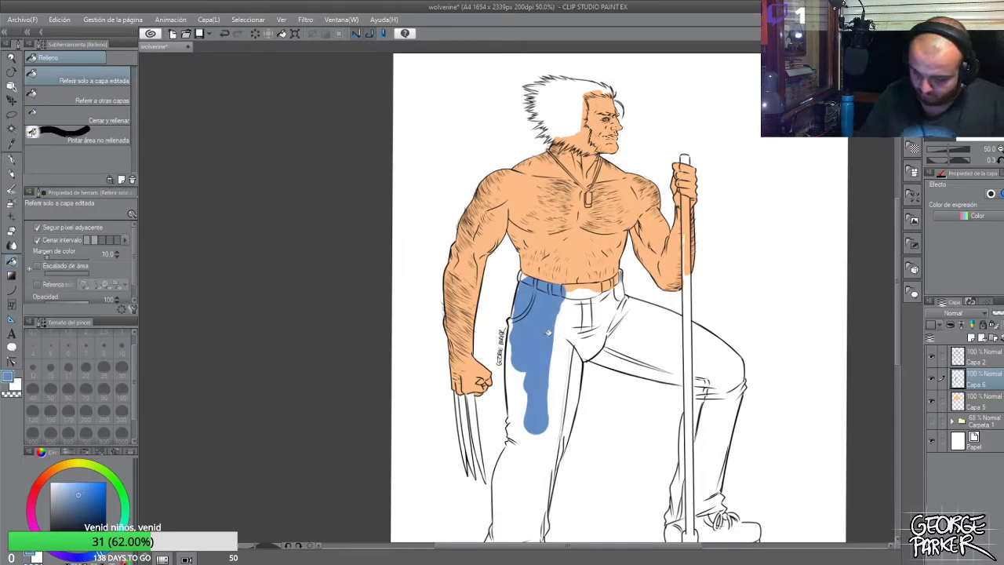
Colour the belt loop and waistband corner at the hip beside the clawed arm blue with the G pen at size 15
key(p)
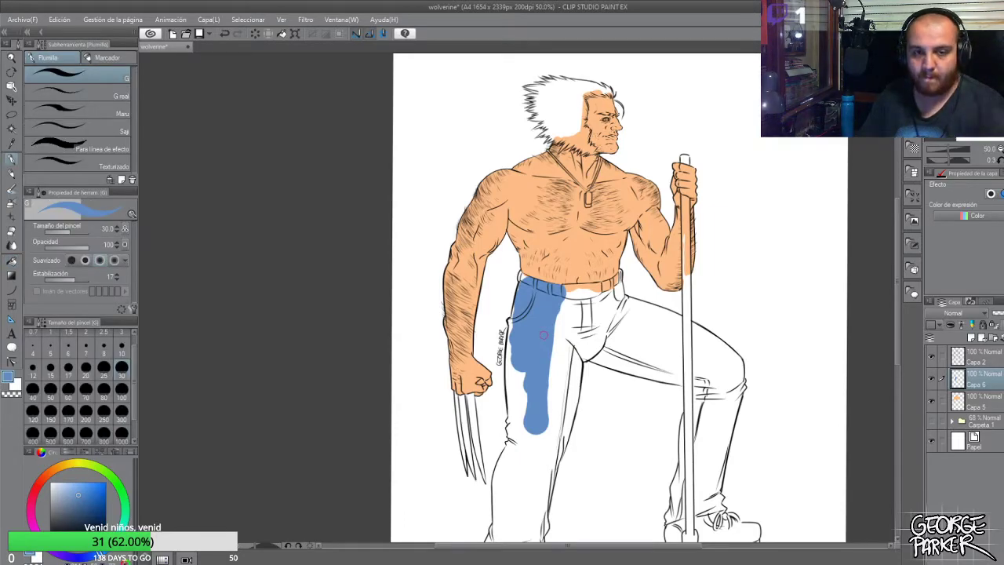
scroll(543, 335, up, 2)
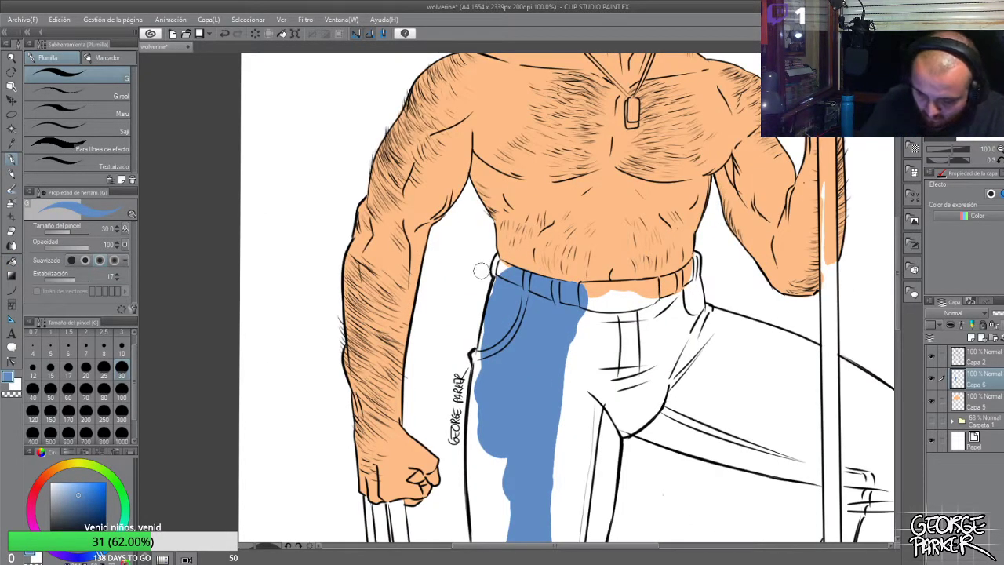
click(51, 370)
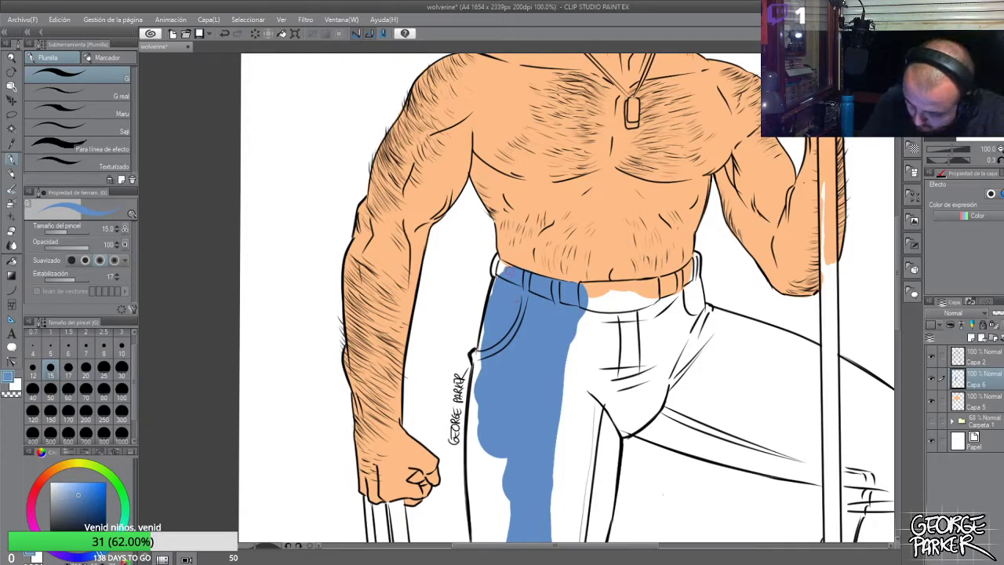
drag(499, 268, 497, 262)
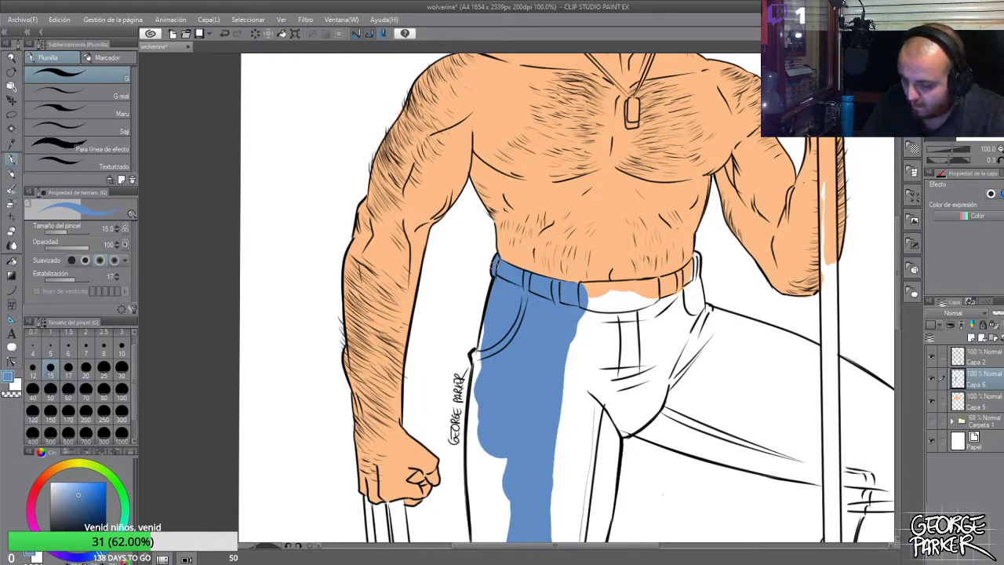
Extend the blue to the outer outline of the straight leg's thigh below the pocket with the G pen at size 15
scroll(521, 259, down, 2)
scroll(525, 265, up, 1)
scroll(525, 265, up, 1)
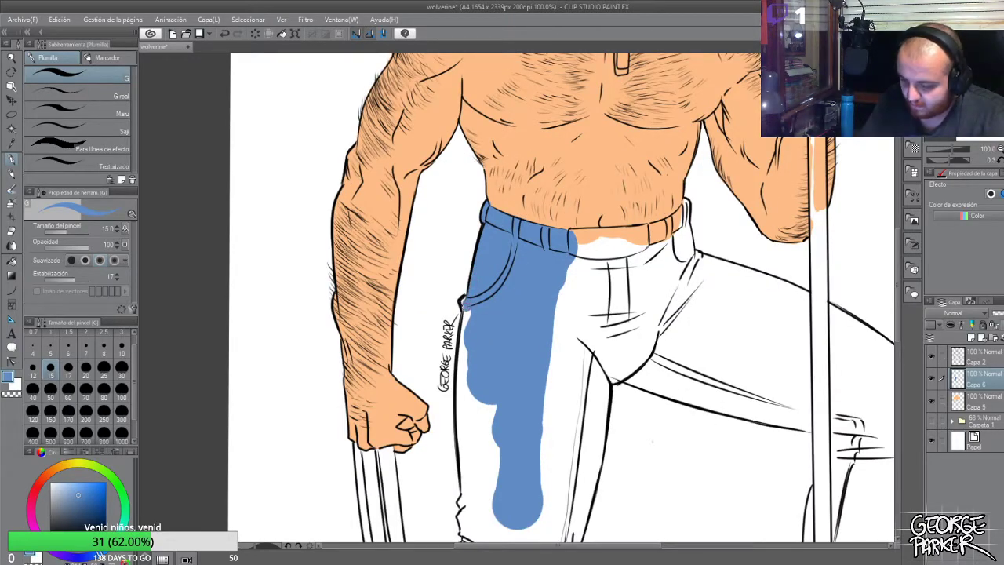
mouse_move(470, 312)
mouse_down()
mouse_move(460, 393)
mouse_move(461, 323)
mouse_up()
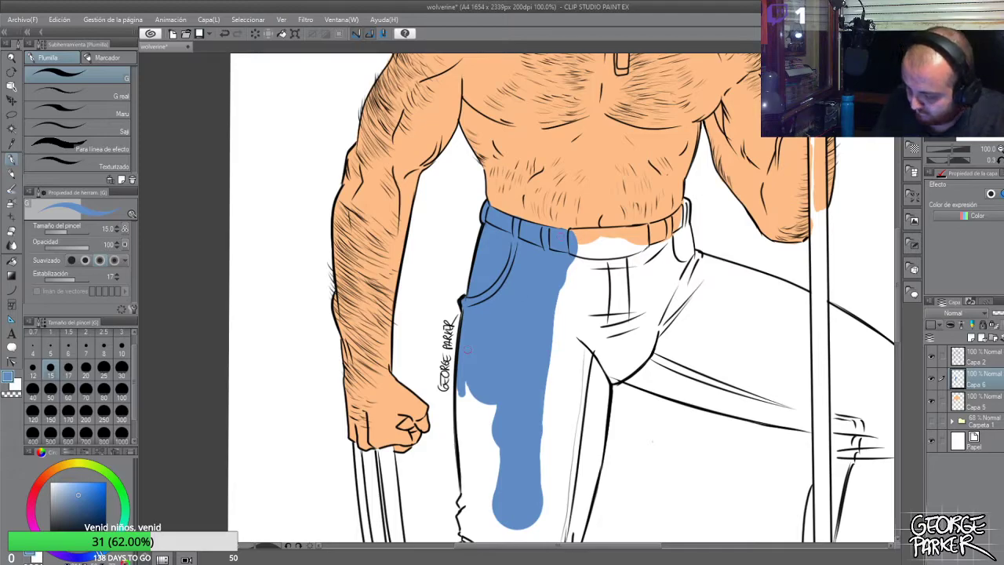
Paint blue along the waistband's upper edge, the far belt loop and the pocket on the bent-leg hip
key(e)
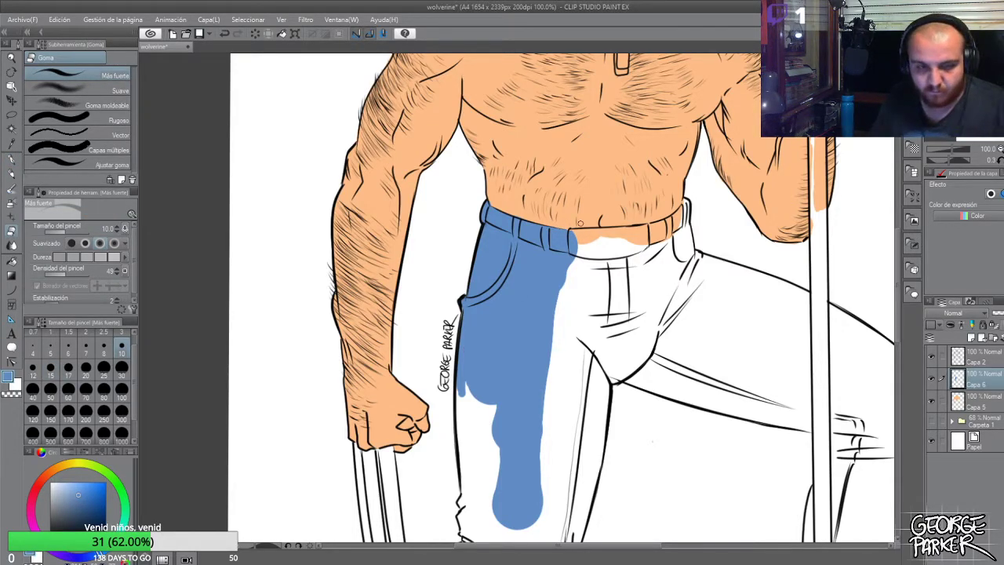
key(p)
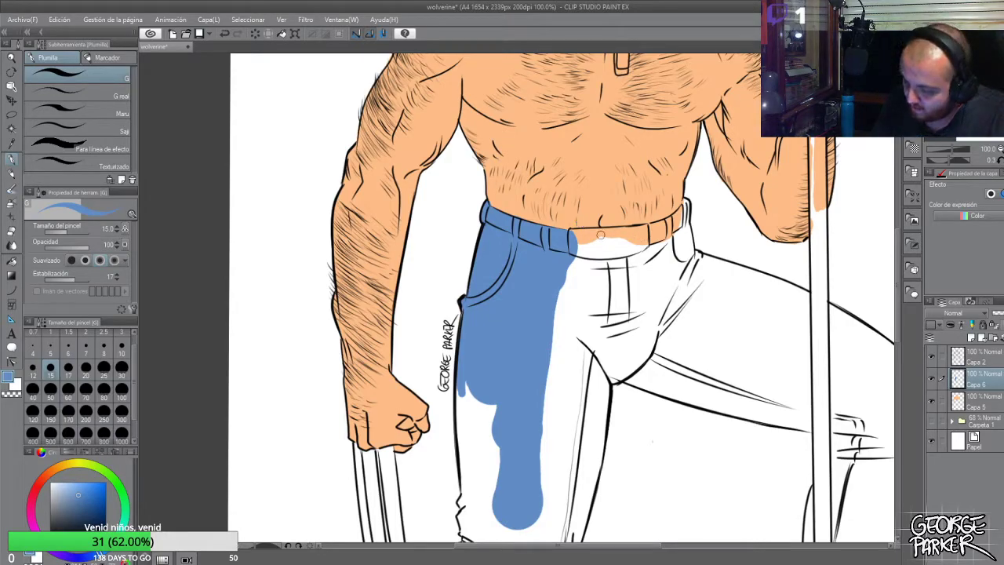
mouse_move(595, 235)
mouse_down()
mouse_move(579, 233)
mouse_move(672, 222)
mouse_move(657, 226)
mouse_move(687, 202)
mouse_move(679, 235)
mouse_up()
key(e)
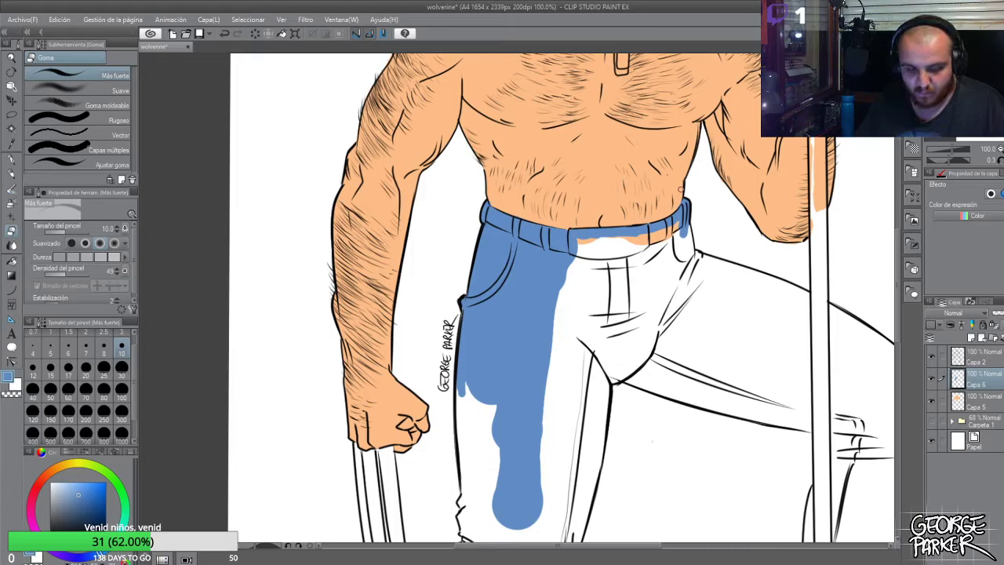
key(p)
mouse_move(684, 229)
mouse_down()
mouse_move(692, 259)
mouse_move(690, 238)
mouse_move(682, 259)
mouse_move(676, 227)
mouse_up()
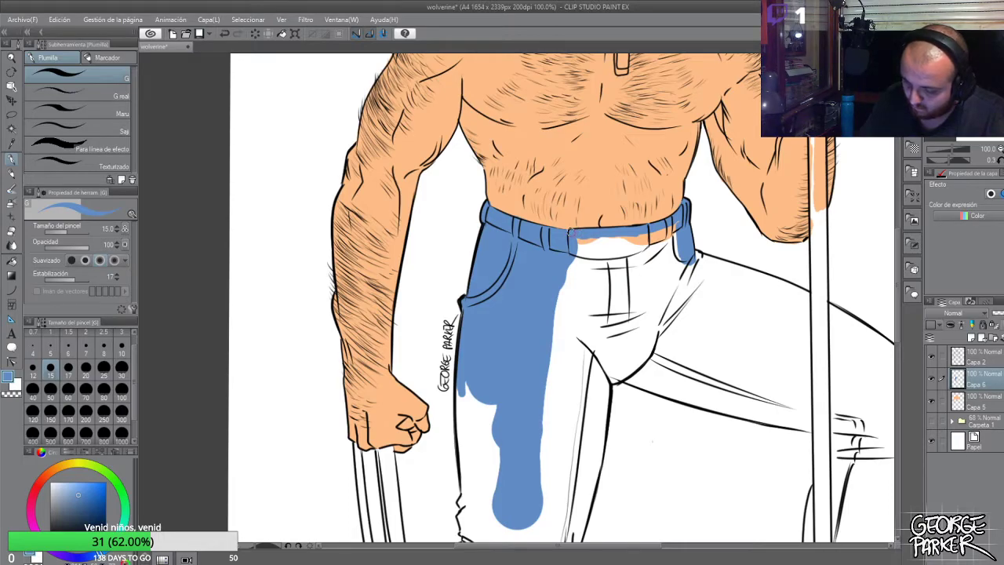
Raise the G pen size to 100 and paint the outer side of the straight leg blue down to the knee
scroll(509, 263, down, 2)
click(124, 370)
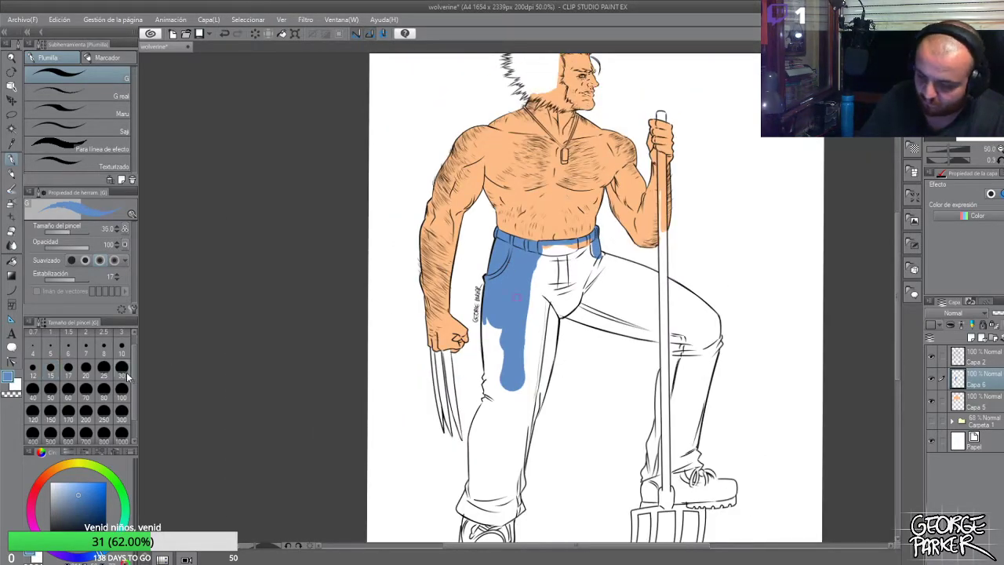
click(127, 371)
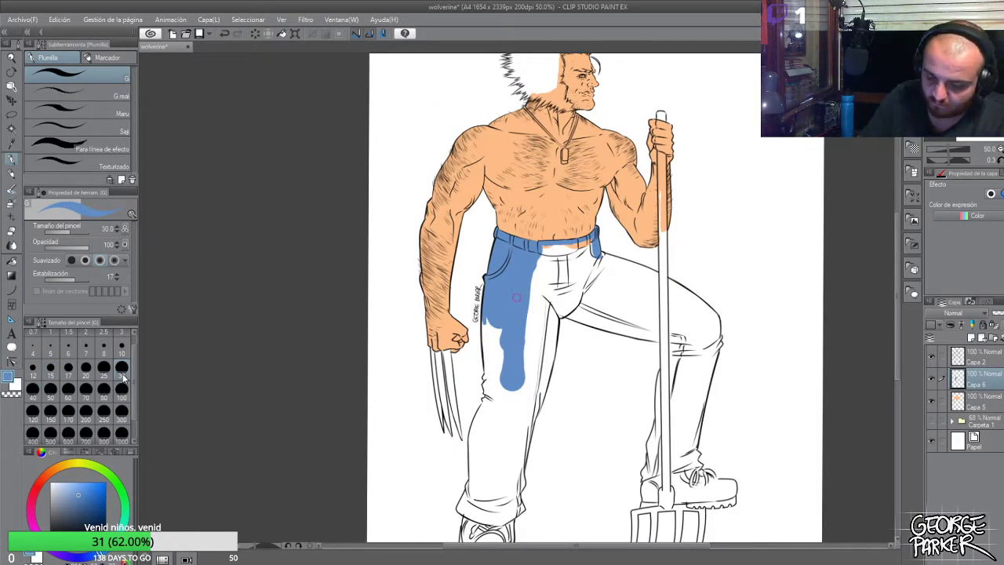
click(121, 390)
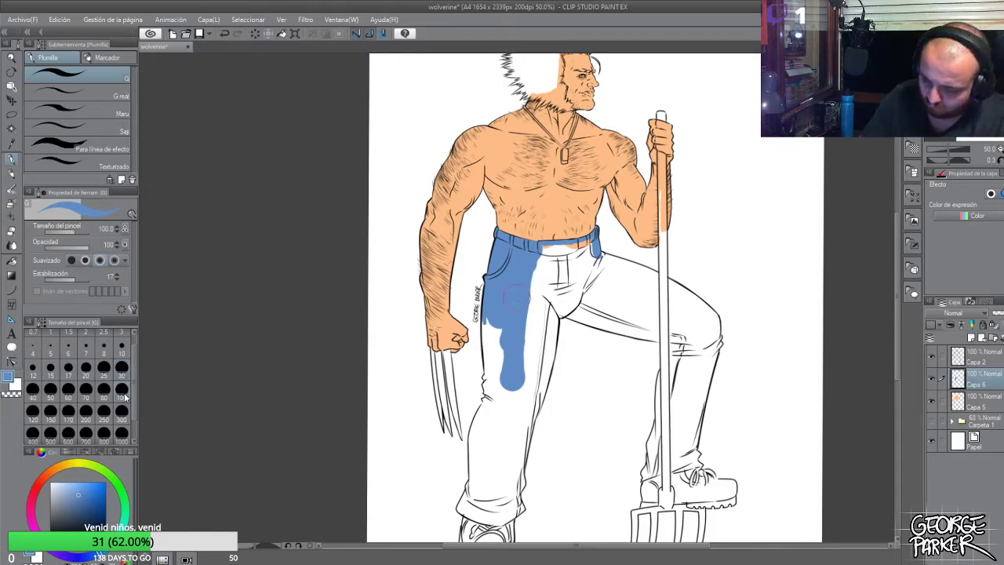
mouse_move(517, 308)
mouse_down()
mouse_move(511, 378)
mouse_move(496, 316)
mouse_move(499, 389)
mouse_up()
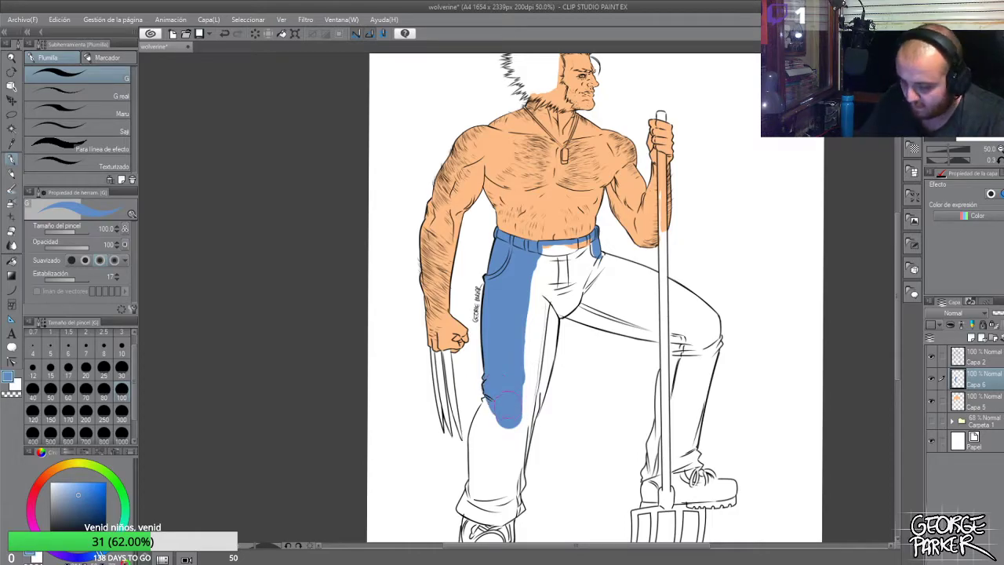
Fill the inner thigh, fly, crotch and remaining waistband with blue, using G pen sizes 100 and 30
scroll(527, 354, down, 1)
scroll(545, 293, up, 1)
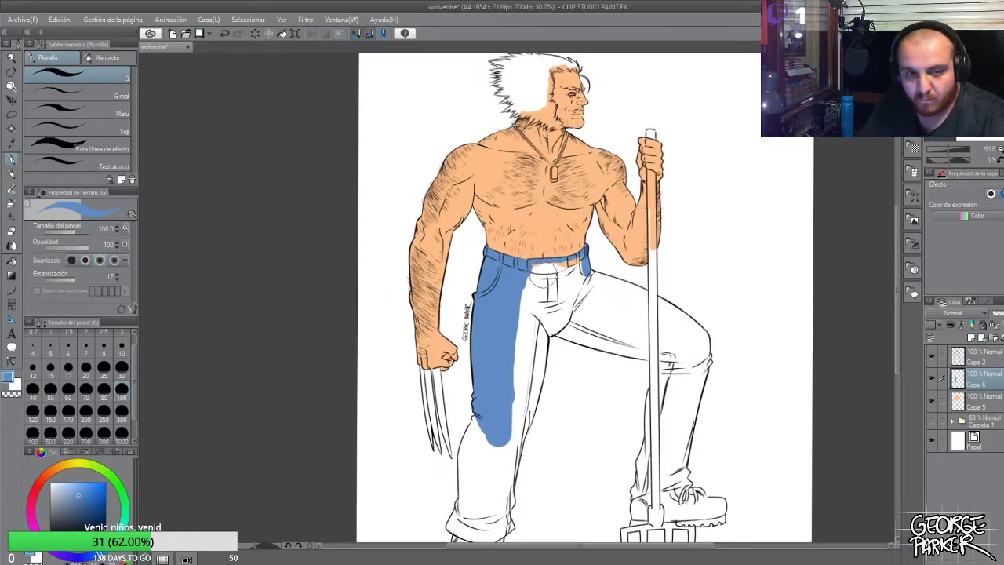
mouse_move(536, 284)
mouse_down()
mouse_move(568, 273)
mouse_move(519, 347)
mouse_move(521, 429)
mouse_move(509, 451)
mouse_move(526, 365)
mouse_move(519, 407)
mouse_up()
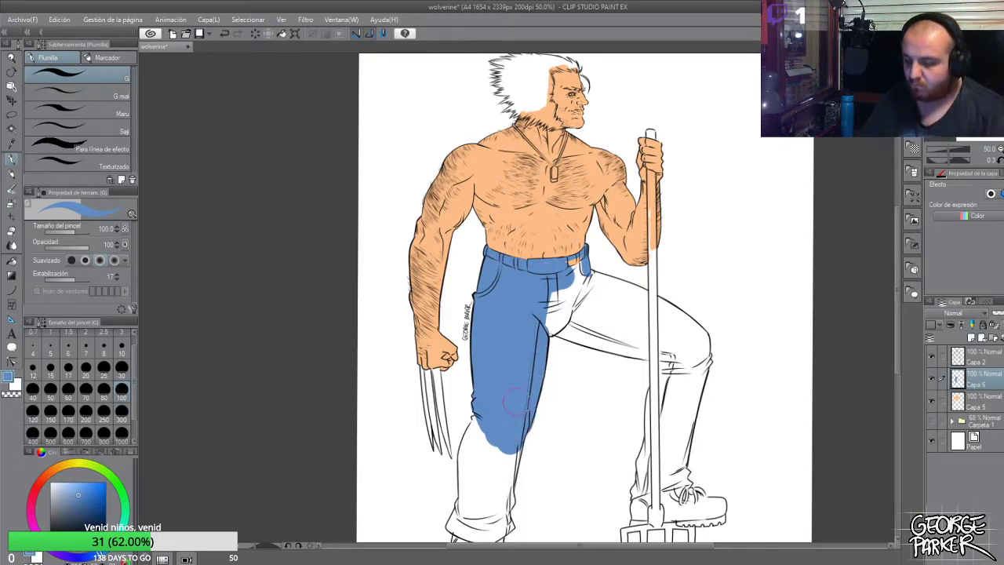
mouse_move(566, 299)
mouse_down()
mouse_move(554, 330)
mouse_move(584, 295)
mouse_move(580, 260)
mouse_up()
click(122, 367)
key(e)
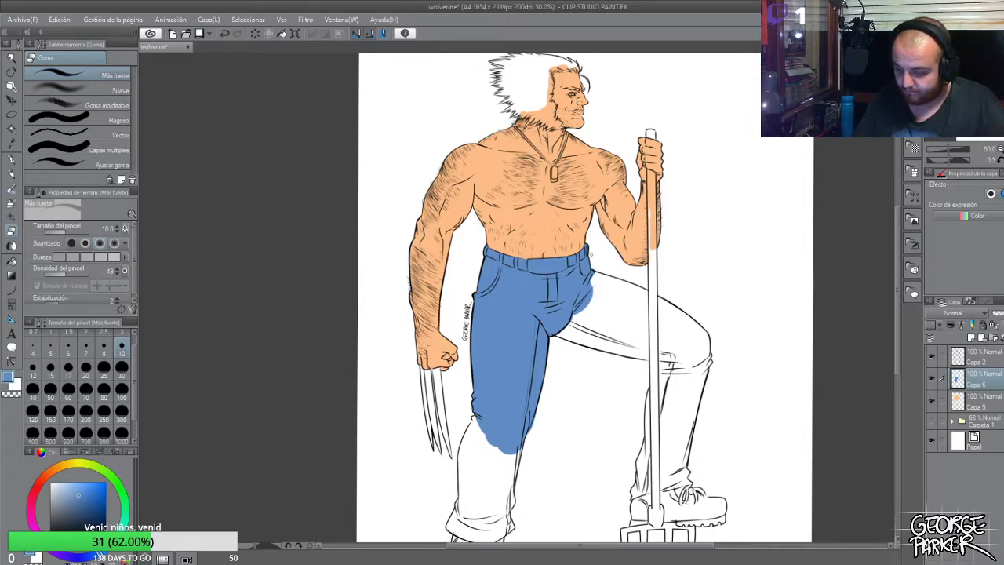
scroll(612, 227, down, 3)
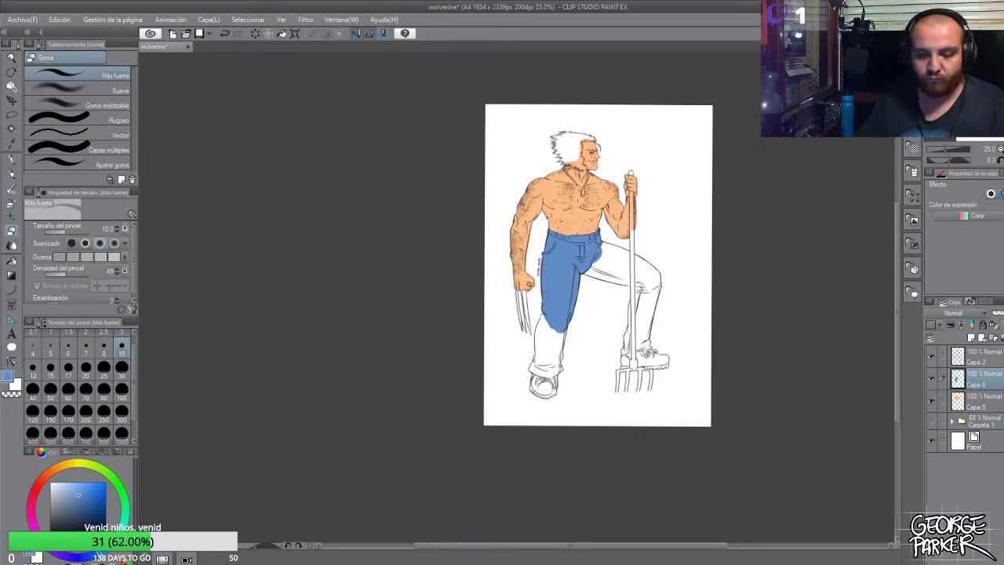
click(122, 390)
drag(555, 308, 553, 326)
key(ctrl+z)
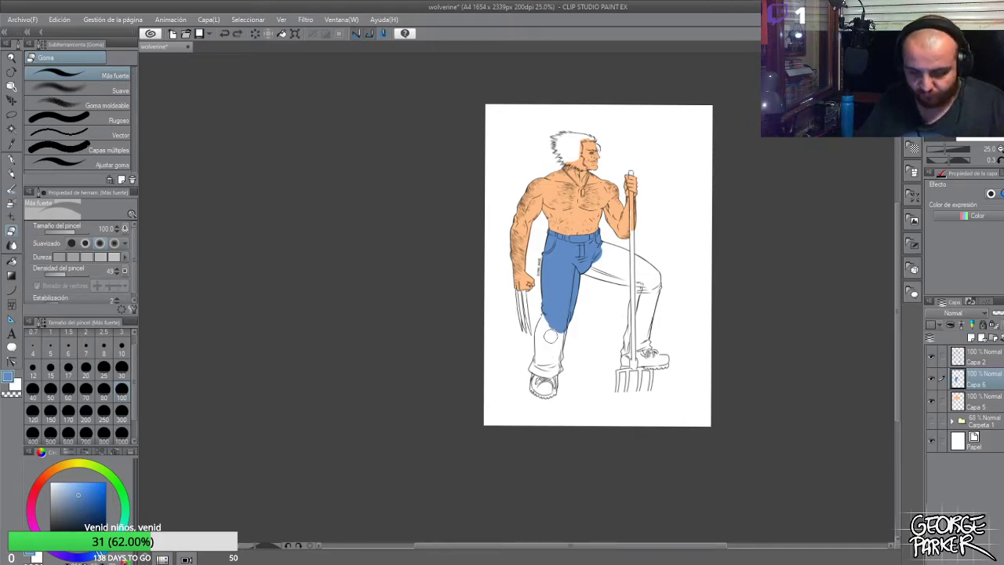
Paint the straight leg's lower part and cuff blue with the G pen at size 100
key(p)
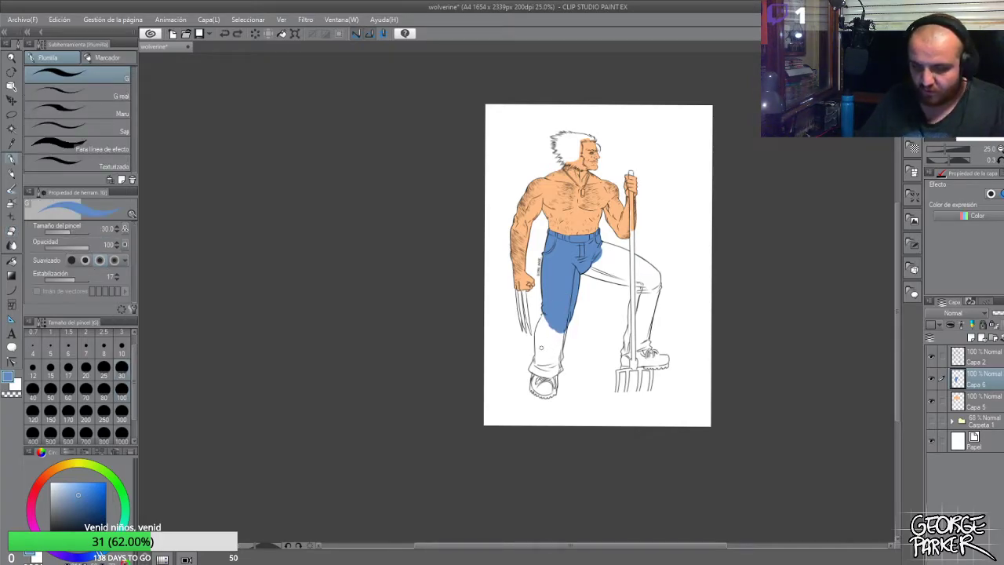
click(121, 390)
mouse_move(553, 328)
mouse_down()
mouse_move(549, 363)
mouse_move(560, 319)
mouse_up()
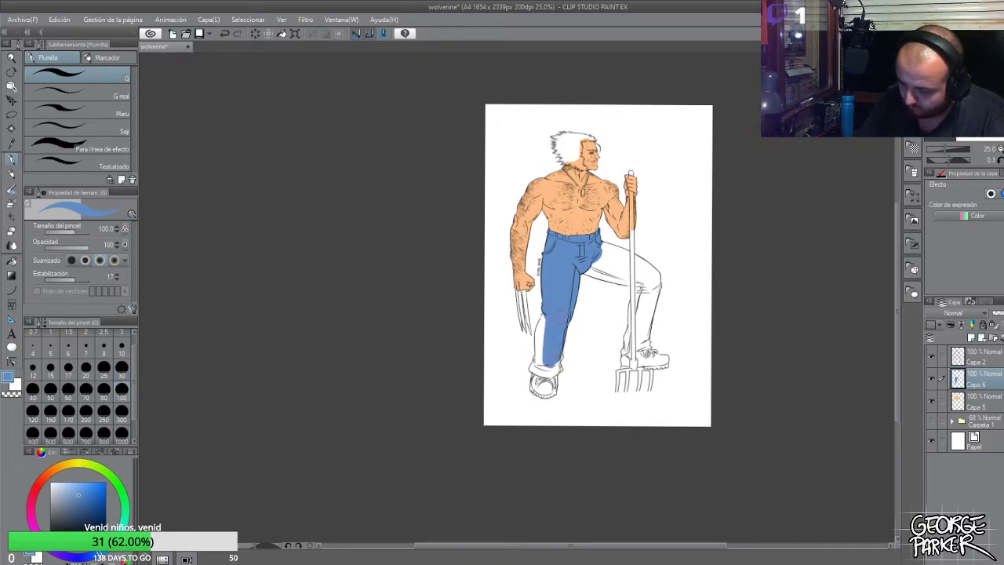
scroll(562, 317, up, 2)
mouse_move(556, 270)
mouse_down()
mouse_move(527, 321)
mouse_move(524, 290)
mouse_move(532, 318)
mouse_move(515, 345)
mouse_move(518, 306)
mouse_move(517, 384)
mouse_move(527, 364)
mouse_move(501, 405)
mouse_move(541, 411)
mouse_move(503, 401)
mouse_move(546, 408)
mouse_move(553, 380)
mouse_move(558, 404)
mouse_move(565, 399)
mouse_move(535, 404)
mouse_up()
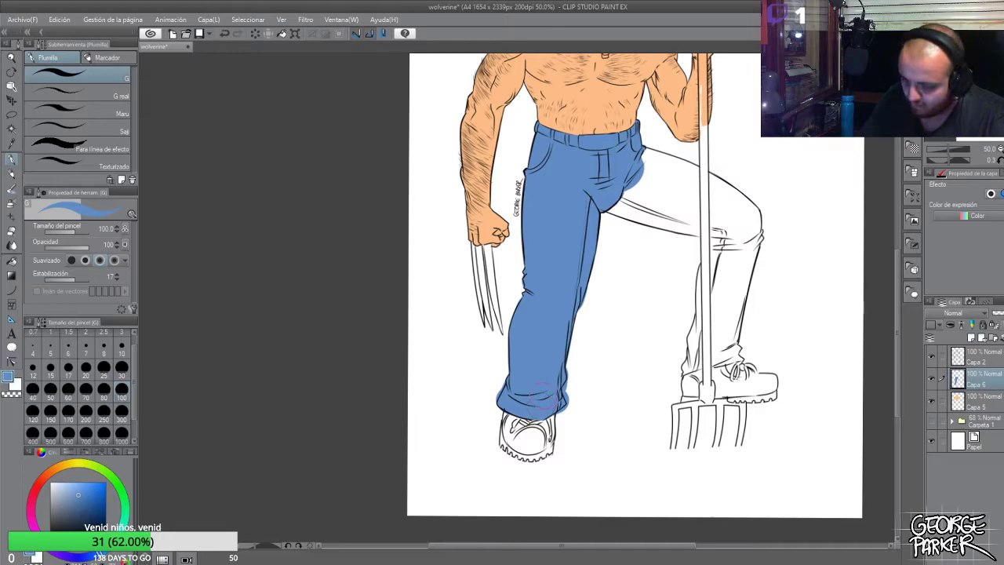
Clean the blue around the knee folds on the straight leg's outer edge with the Más fuerte eraser at size 10
key(e)
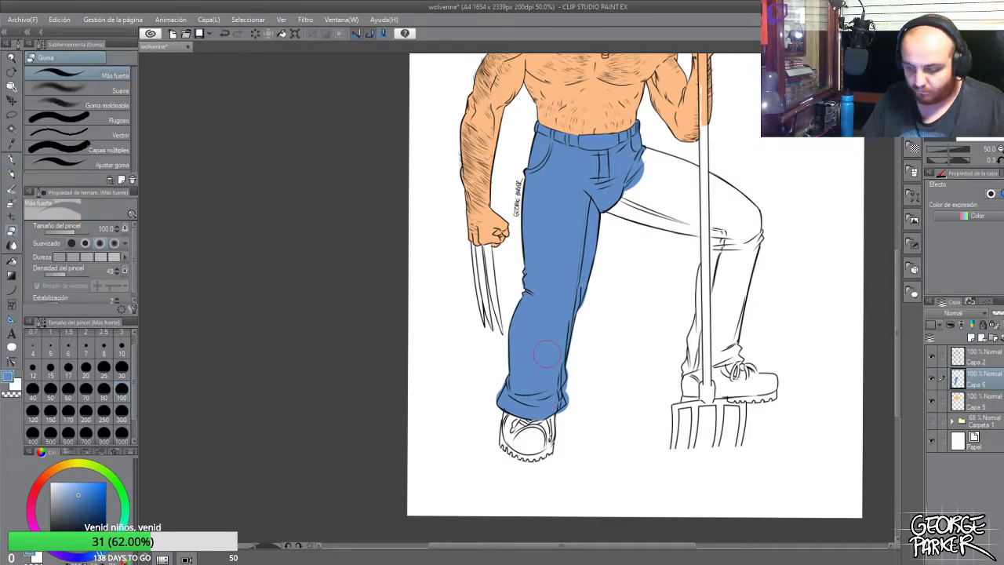
scroll(527, 276, up, 1)
scroll(530, 276, up, 2)
click(121, 349)
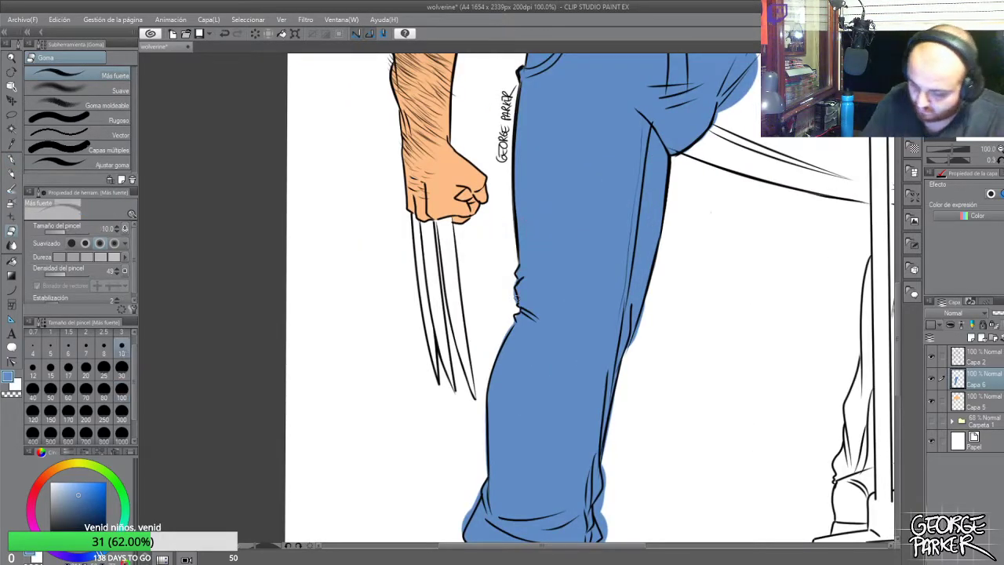
drag(514, 280, 512, 293)
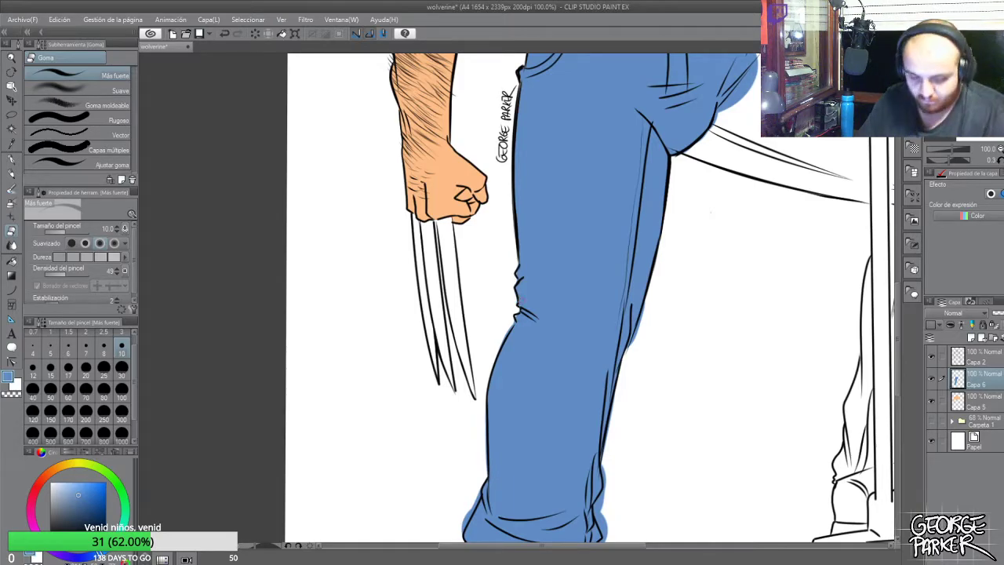
key(p)
click(122, 347)
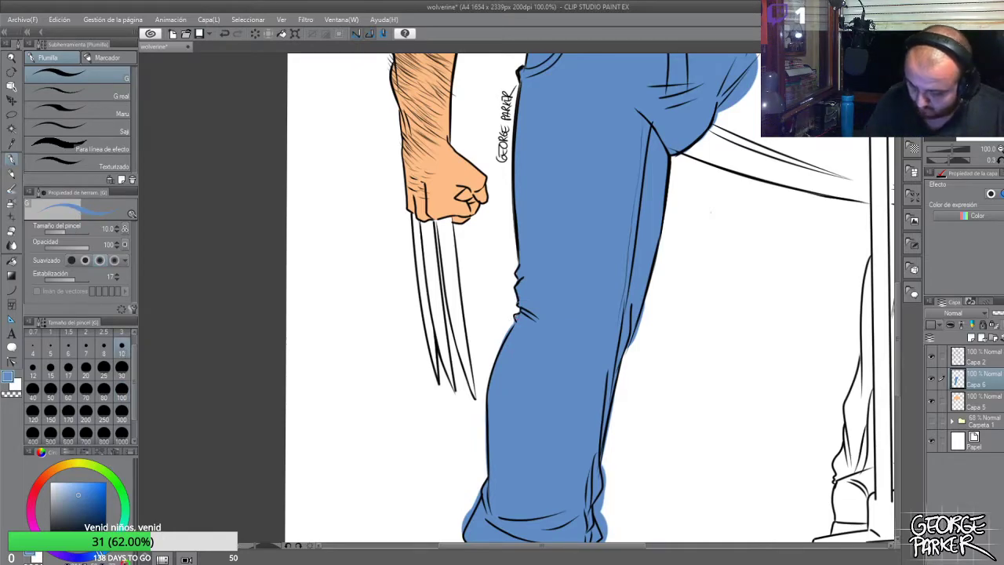
key(e)
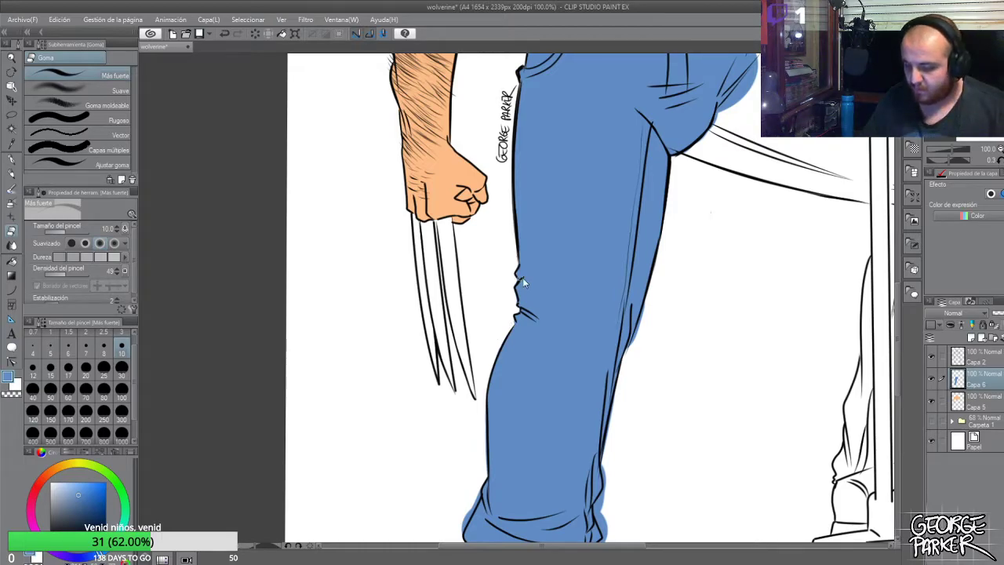
Erase the blue spilling past the straight leg's inner calf line and both sides of its cuff
key(ctrl+minus)
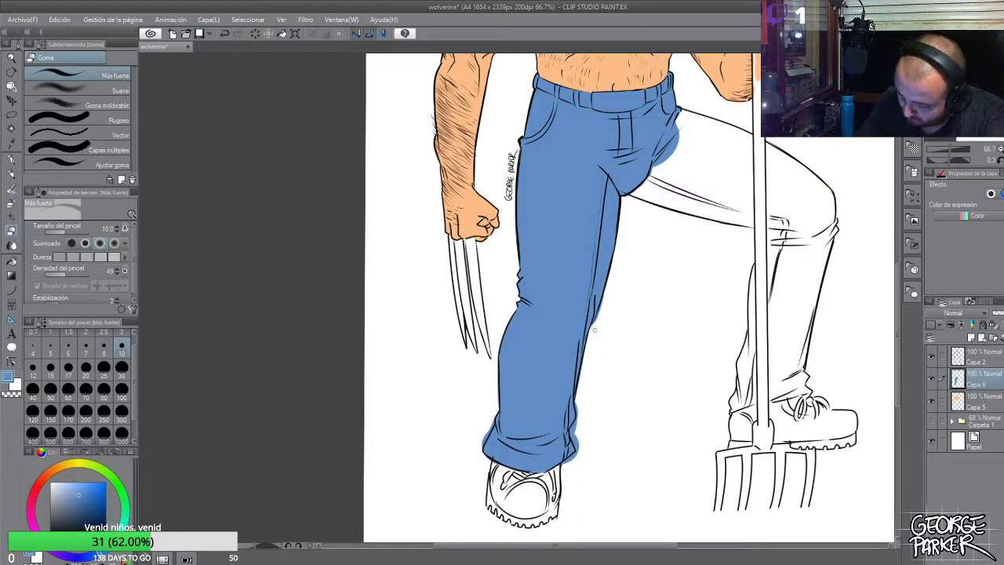
key(ctrl+minus)
key(ctrl+minus)
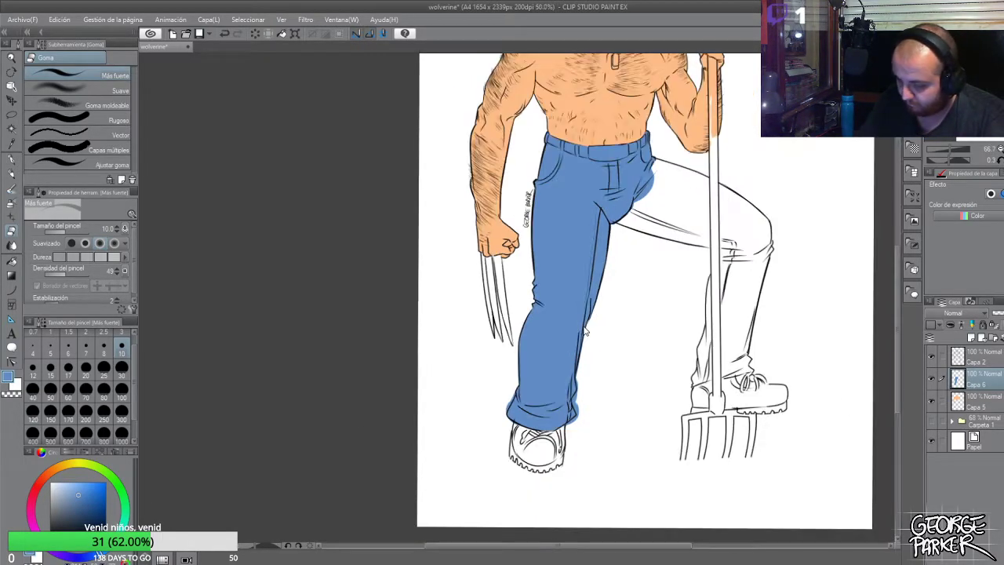
scroll(588, 343, up, 1)
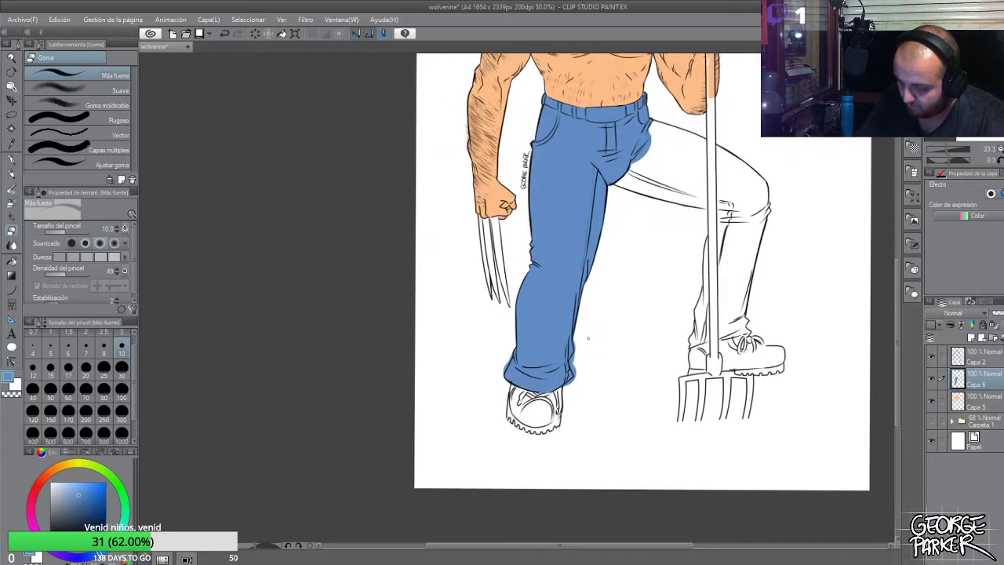
scroll(577, 379, up, 1)
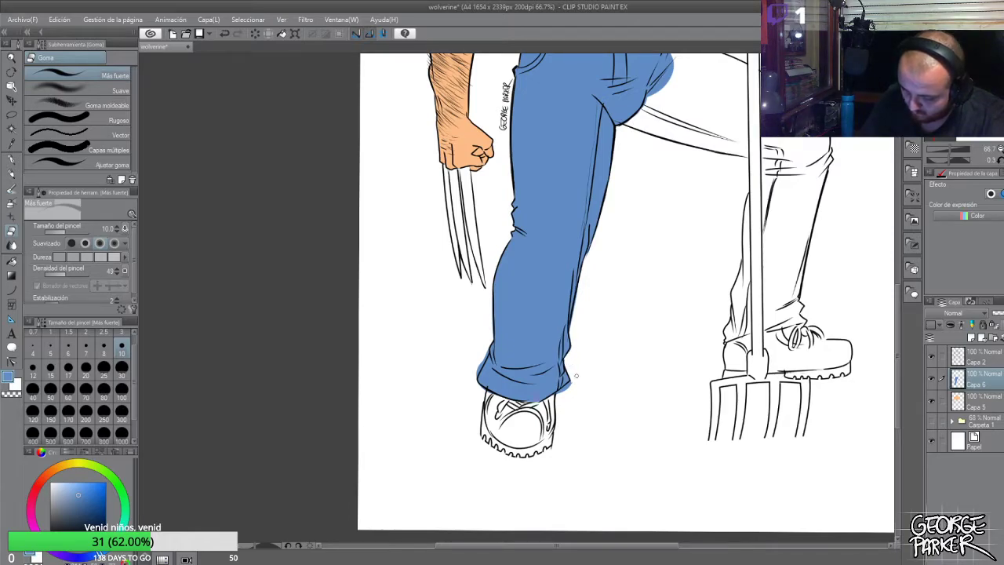
drag(557, 398, 563, 388)
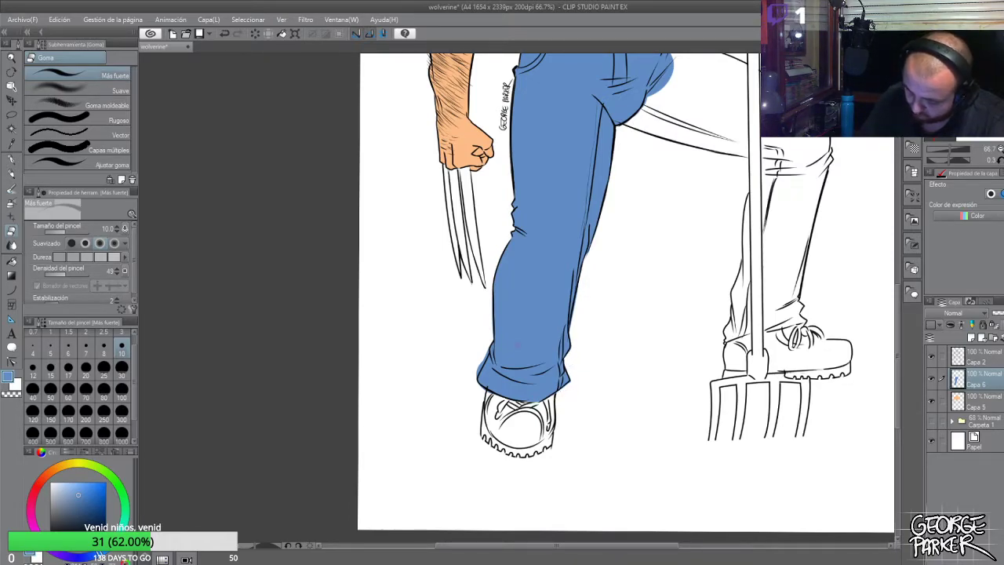
mouse_move(486, 352)
mouse_down()
mouse_move(478, 375)
mouse_move(480, 362)
mouse_up()
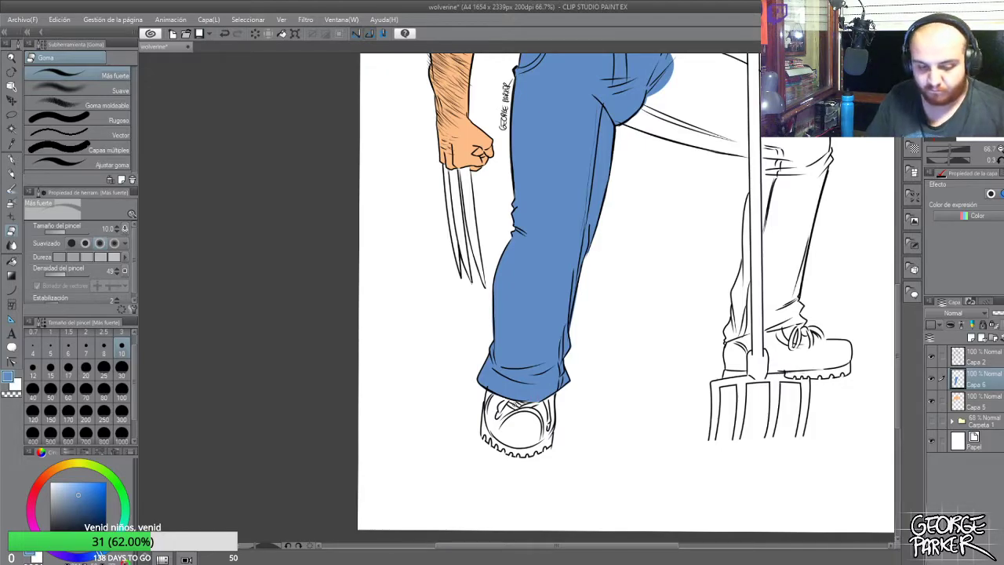
Block in blue over the start of the raised thigh beside the crotch with the G pen at sizes 100 and 30
key(p)
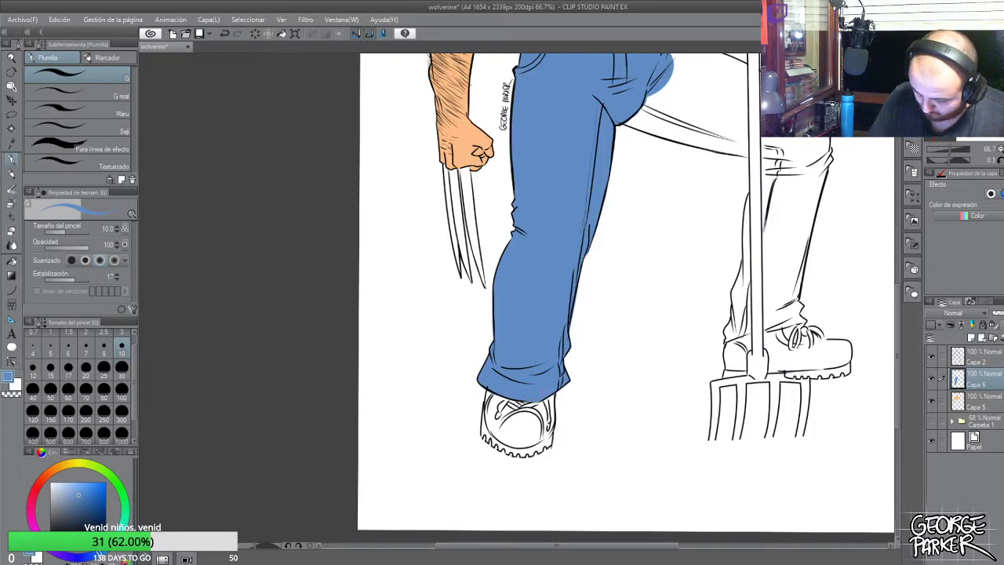
key(ctrl+minus)
key(ctrl+minus)
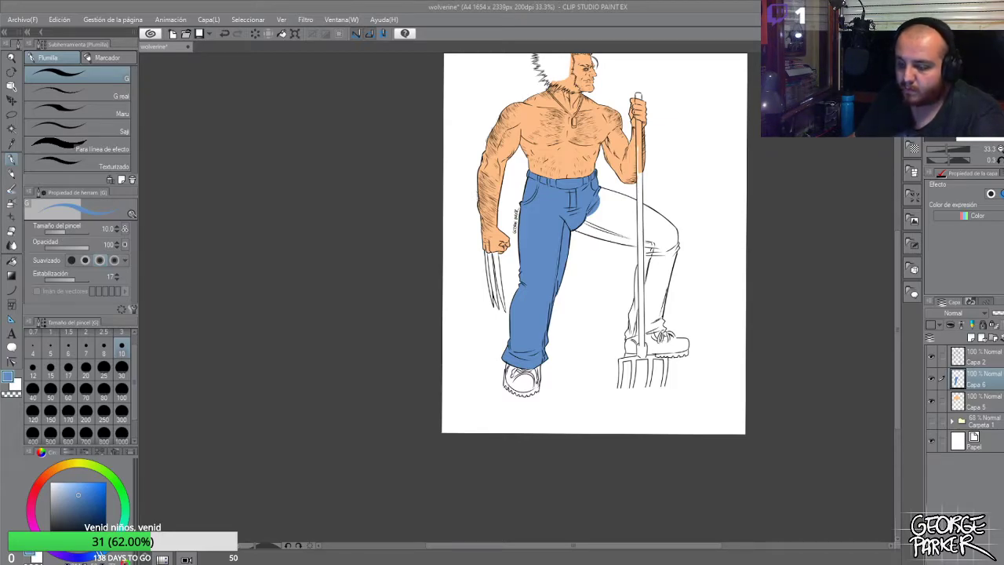
scroll(607, 206, up, 2)
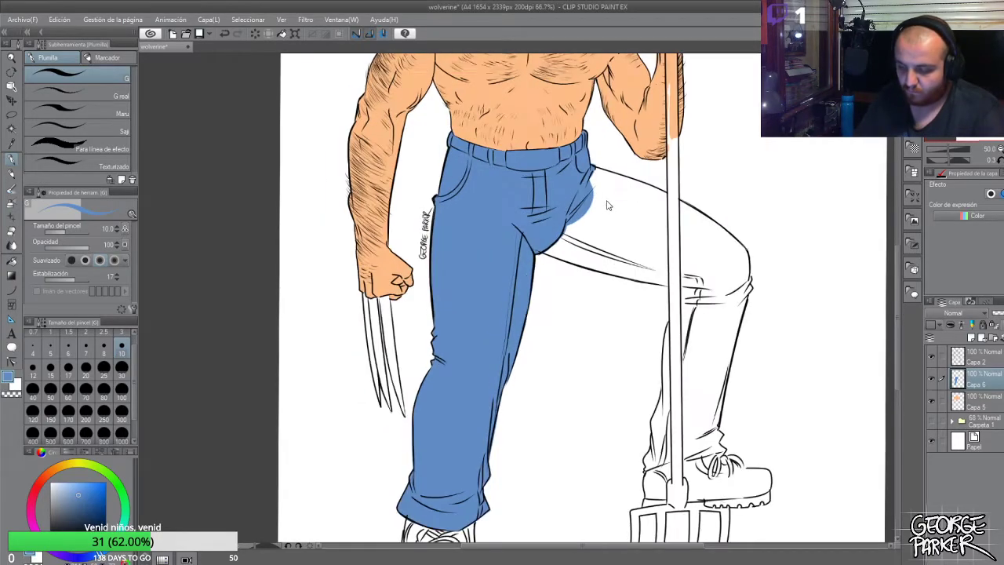
click(122, 399)
mouse_move(580, 227)
mouse_down()
mouse_move(556, 220)
mouse_move(599, 228)
mouse_move(555, 227)
mouse_move(592, 239)
mouse_move(556, 233)
mouse_move(580, 237)
mouse_up()
click(121, 368)
drag(600, 178, 599, 203)
Rotate the canvas and paint the underside of the raised thigh blue up to the fork handle at size 30
scroll(596, 208, up, 2)
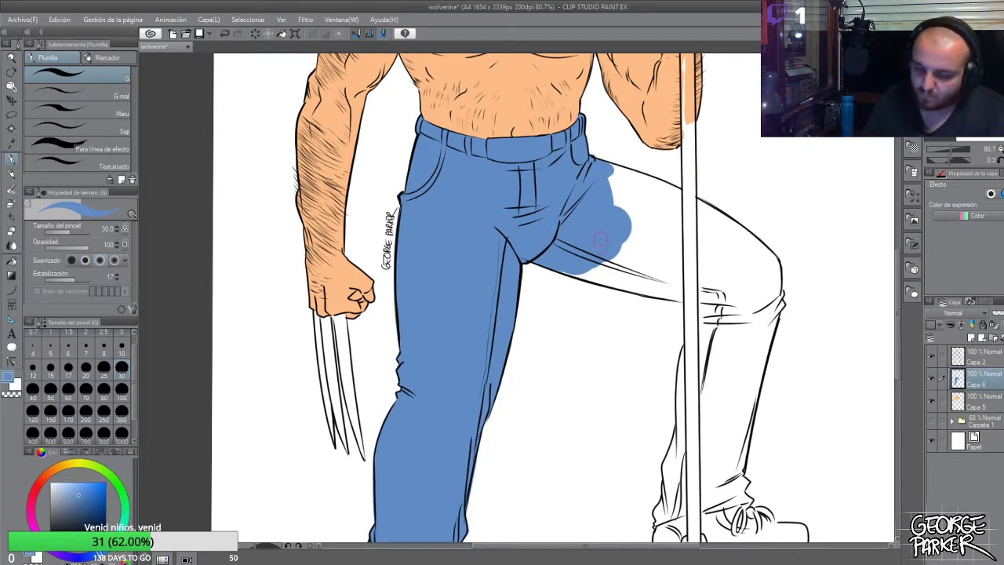
key(r)
mouse_move(674, 230)
mouse_down()
mouse_move(669, 293)
mouse_move(626, 372)
mouse_move(584, 322)
mouse_up()
key(p)
mouse_move(599, 356)
mouse_down()
mouse_move(572, 311)
mouse_move(648, 398)
mouse_move(625, 387)
mouse_move(637, 392)
mouse_up()
drag(610, 337, 634, 374)
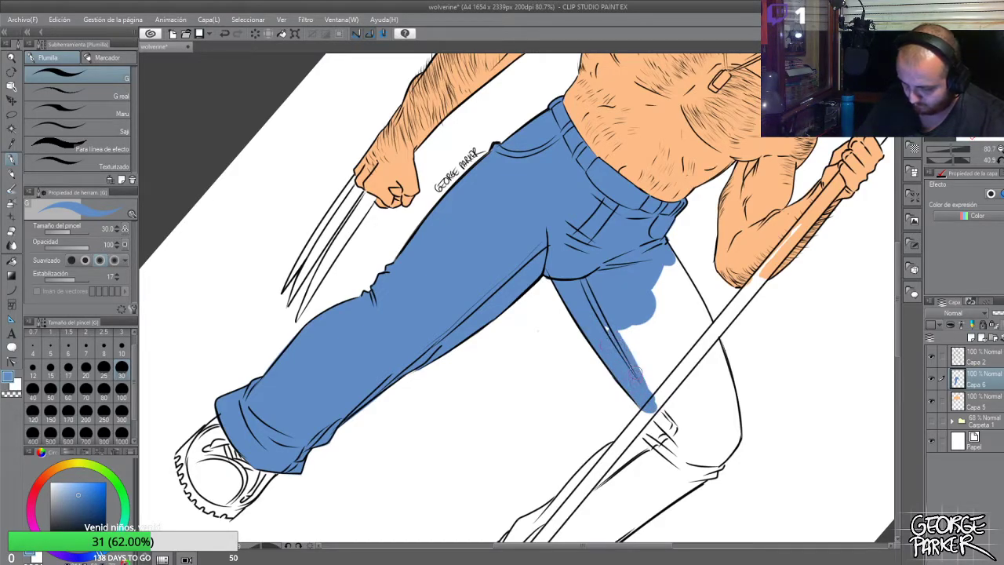
drag(618, 333, 637, 370)
Paint blue along the upper outline of the raised thigh from the hip to the fork handle
drag(665, 260, 703, 318)
drag(693, 282, 719, 359)
drag(689, 307, 708, 357)
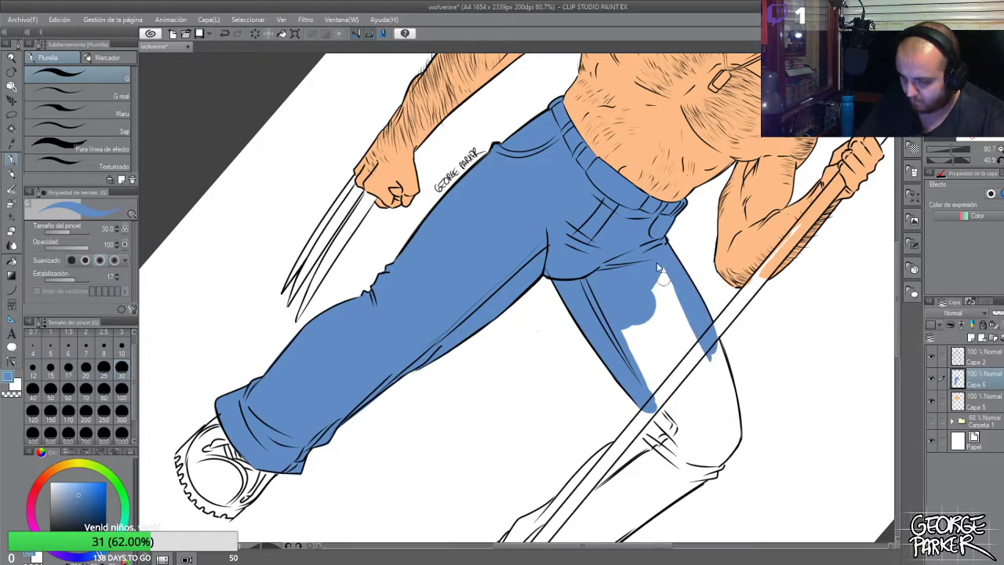
Paint blue along the raised leg's knee, shin, calf and cuff outlines with the G pen at size 30
scroll(662, 265, down, 3)
mouse_move(693, 312)
mouse_down()
mouse_move(704, 370)
mouse_move(692, 381)
mouse_up()
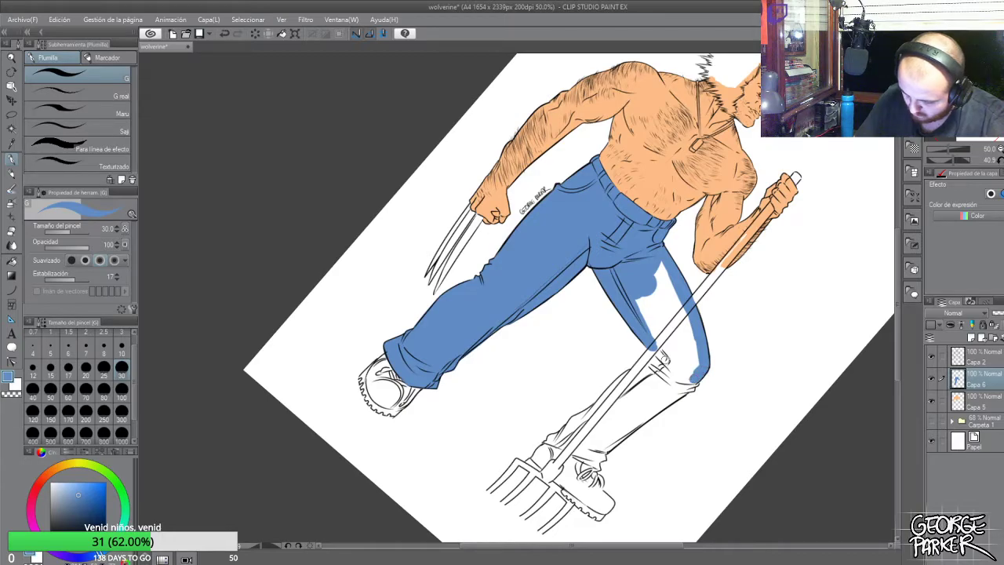
mouse_move(637, 373)
mouse_down()
mouse_move(598, 406)
mouse_move(604, 392)
mouse_move(617, 378)
mouse_move(582, 428)
mouse_move(570, 433)
mouse_move(577, 418)
mouse_move(549, 444)
mouse_move(575, 435)
mouse_move(563, 445)
mouse_move(599, 467)
mouse_move(684, 383)
mouse_move(697, 384)
mouse_move(660, 353)
mouse_up()
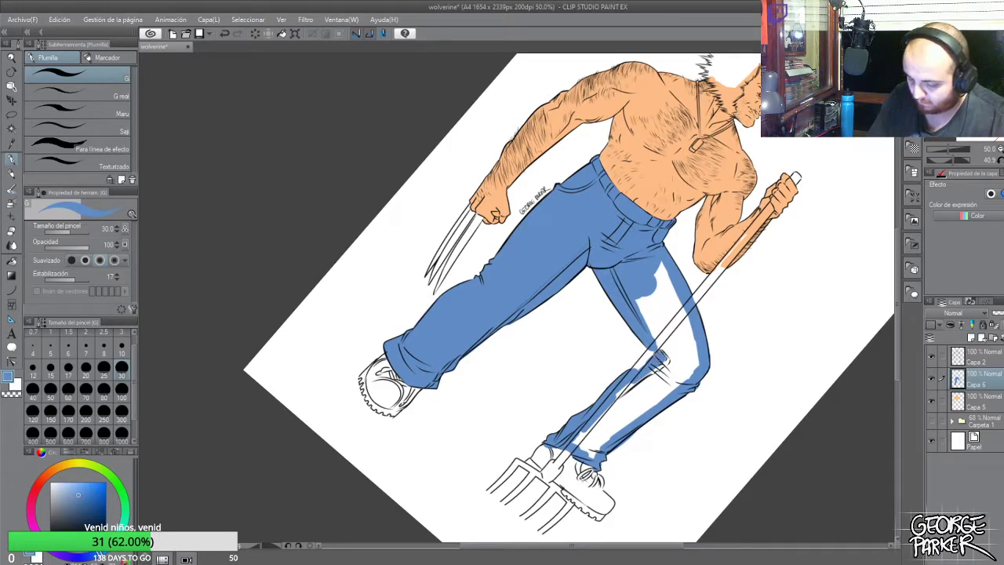
Fill the remaining white interior of the raised thigh, knee and lower leg with blue at size 100
click(122, 397)
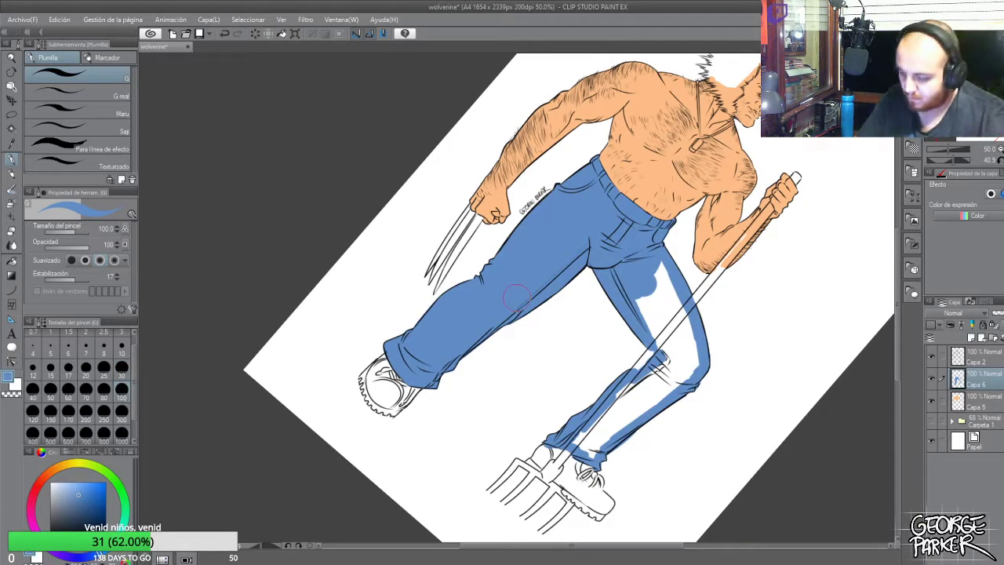
mouse_move(647, 295)
mouse_down()
mouse_move(676, 345)
mouse_move(671, 290)
mouse_move(677, 336)
mouse_move(690, 346)
mouse_move(685, 361)
mouse_up()
mouse_move(684, 363)
mouse_down()
mouse_move(641, 402)
mouse_move(627, 392)
mouse_move(604, 423)
mouse_move(616, 429)
mouse_move(600, 431)
mouse_move(586, 455)
mouse_move(600, 451)
mouse_up()
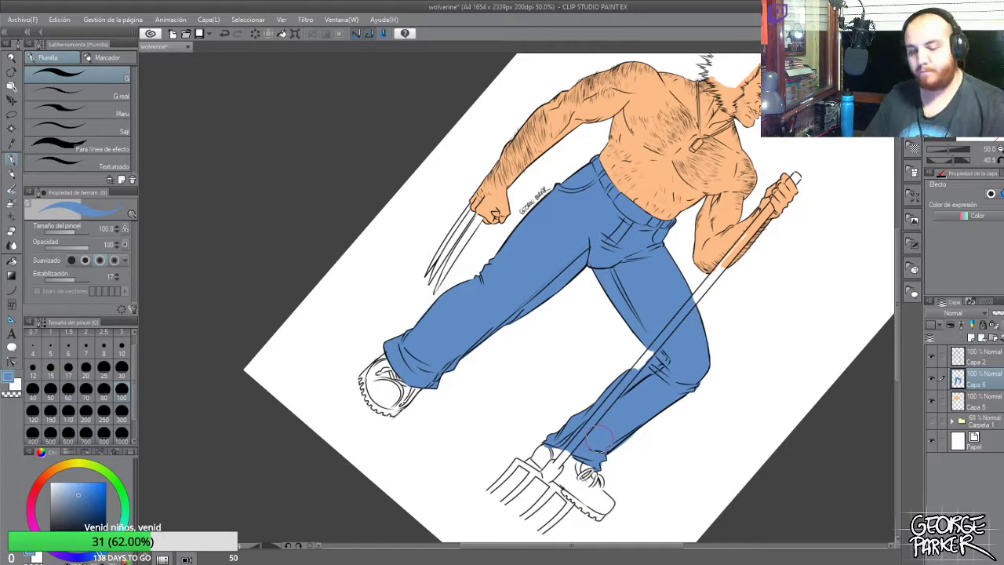
Erase the blue spilling below the raised leg's cuff at size 10 and touch up the cuff edge with the G pen
click(121, 345)
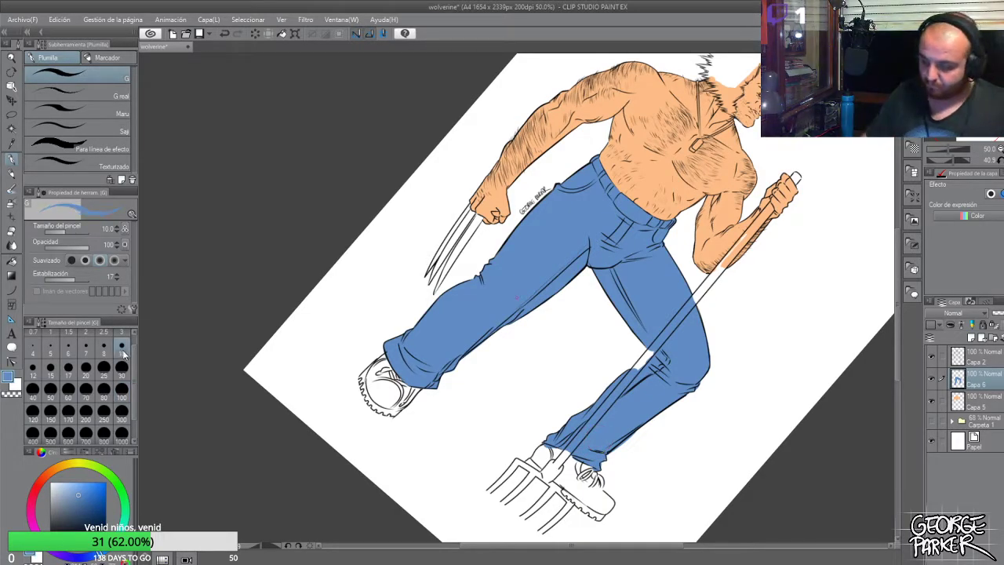
scroll(614, 482, up, 1)
scroll(615, 483, up, 2)
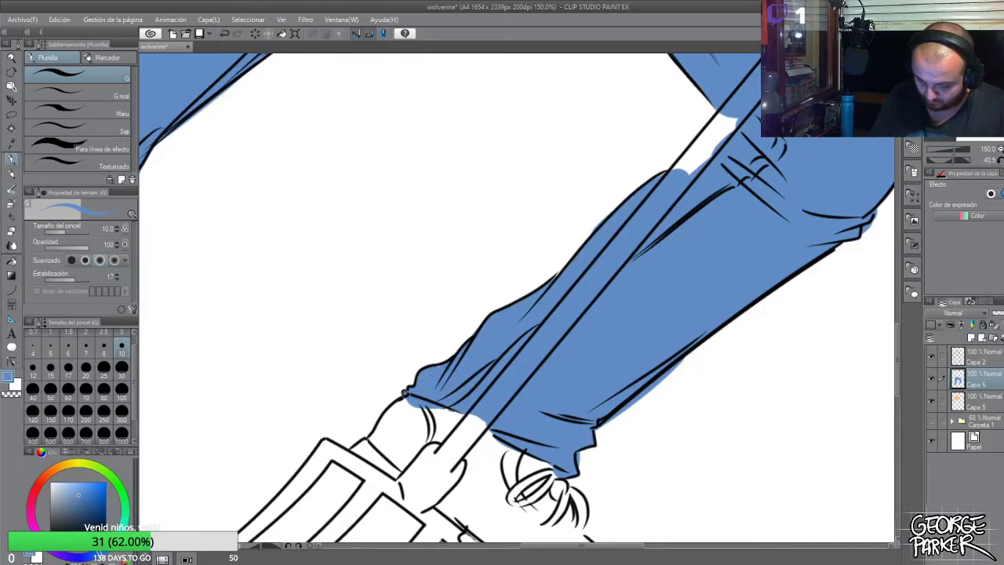
key(e)
mouse_move(416, 408)
mouse_down()
mouse_move(461, 421)
mouse_move(408, 402)
mouse_up()
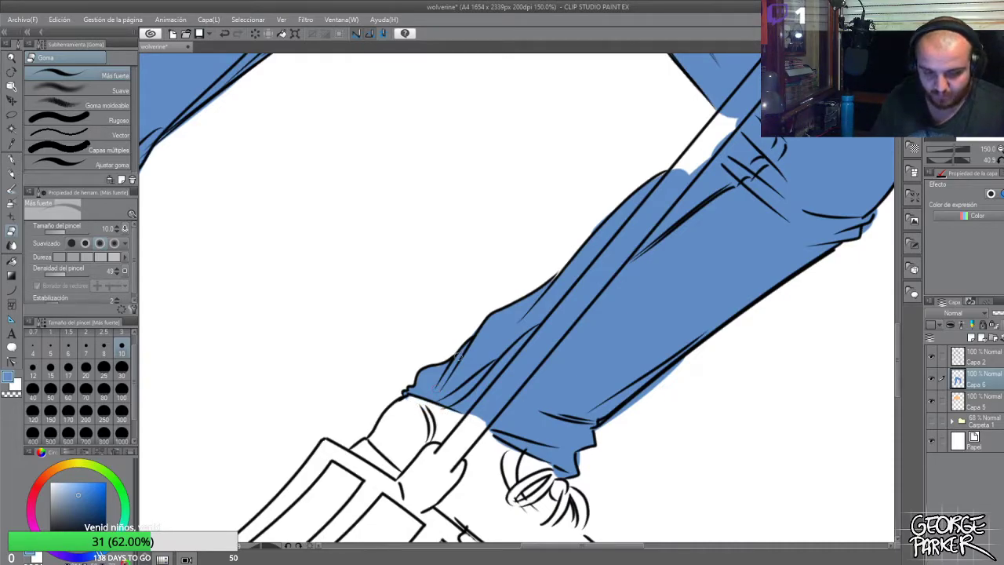
key(p)
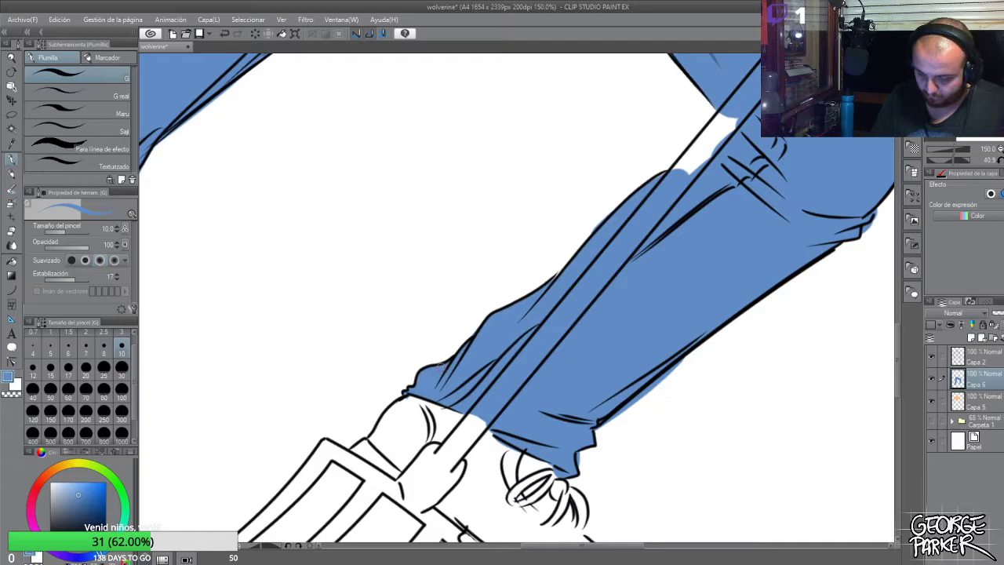
key(e)
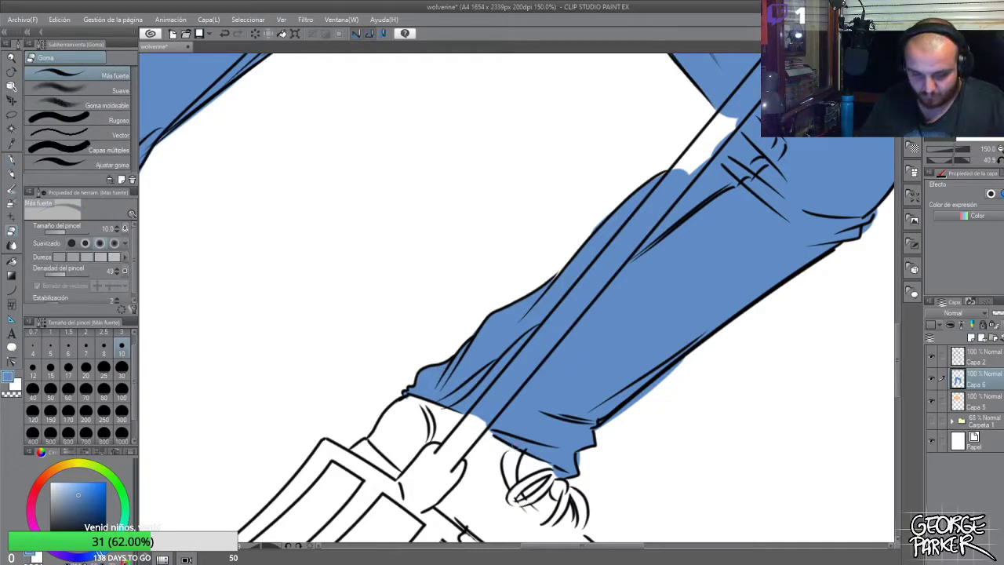
key(p)
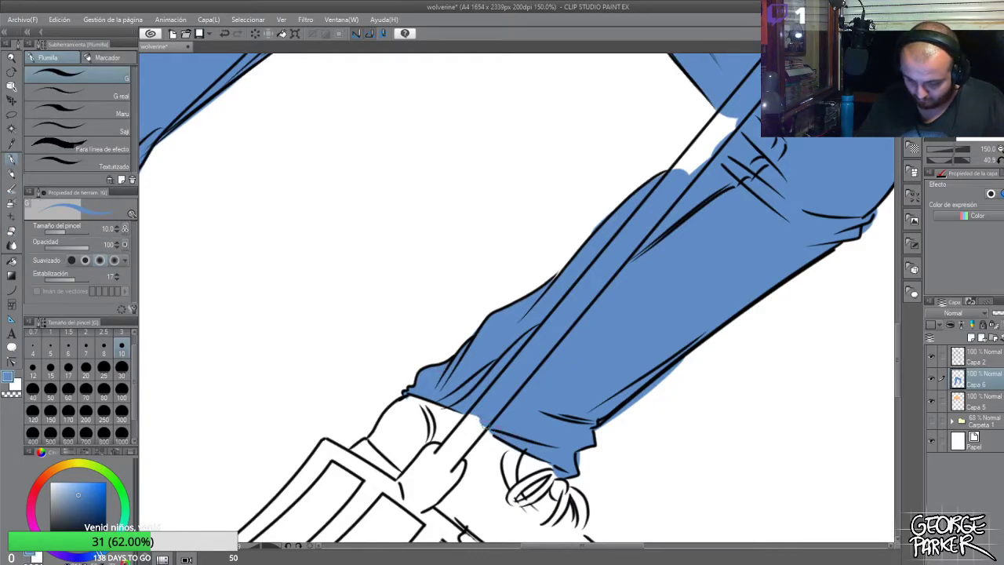
key(e)
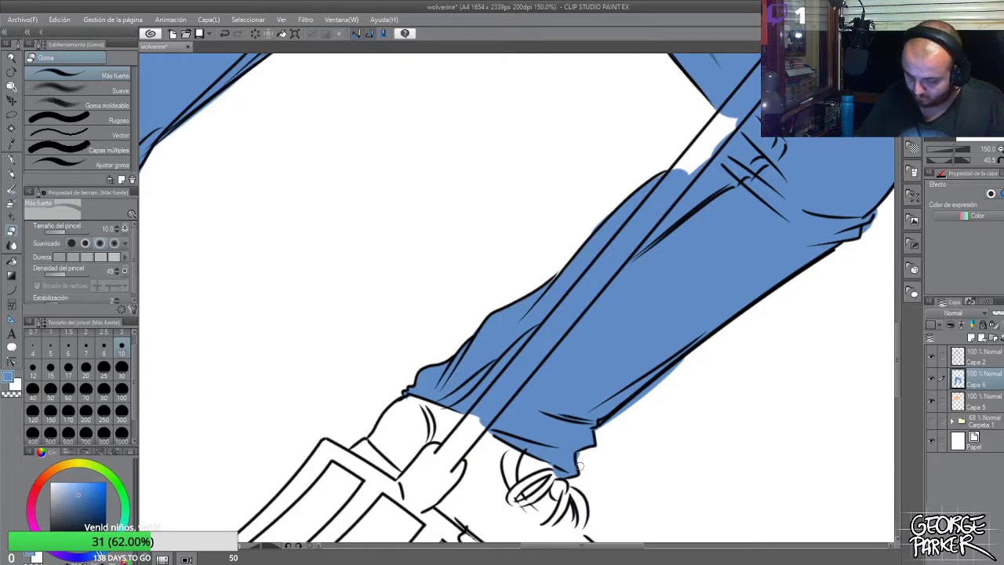
Erase the blue spilling past the raised leg's shin line and under the knee, and touch up the knee outline
drag(590, 445, 695, 354)
scroll(695, 355, down, 4)
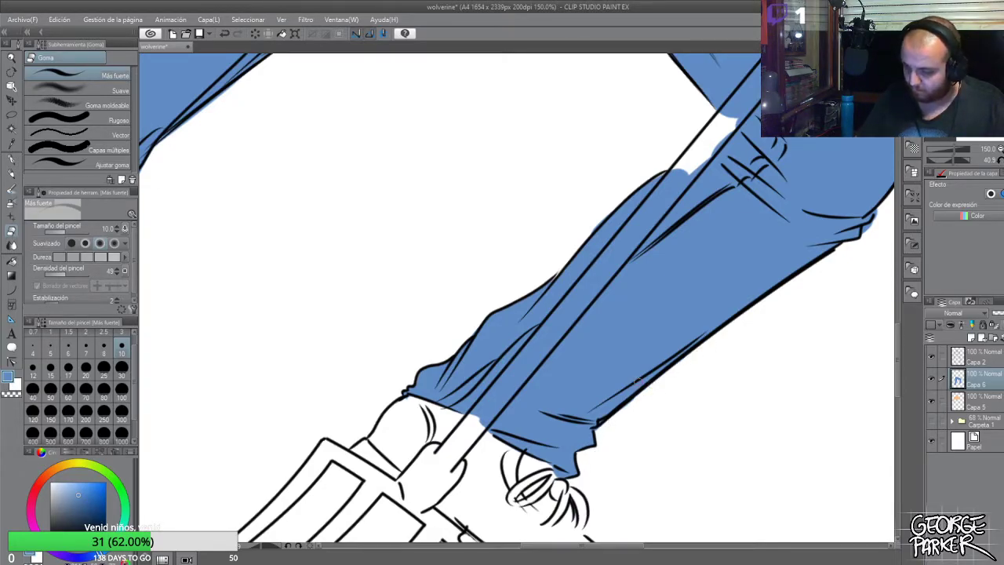
scroll(746, 334, up, 3)
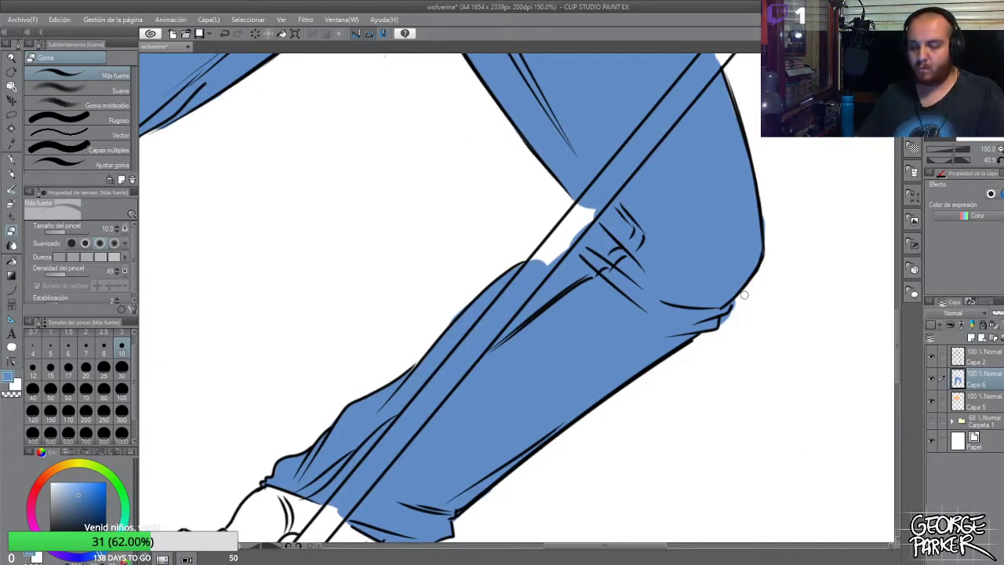
drag(725, 321, 738, 302)
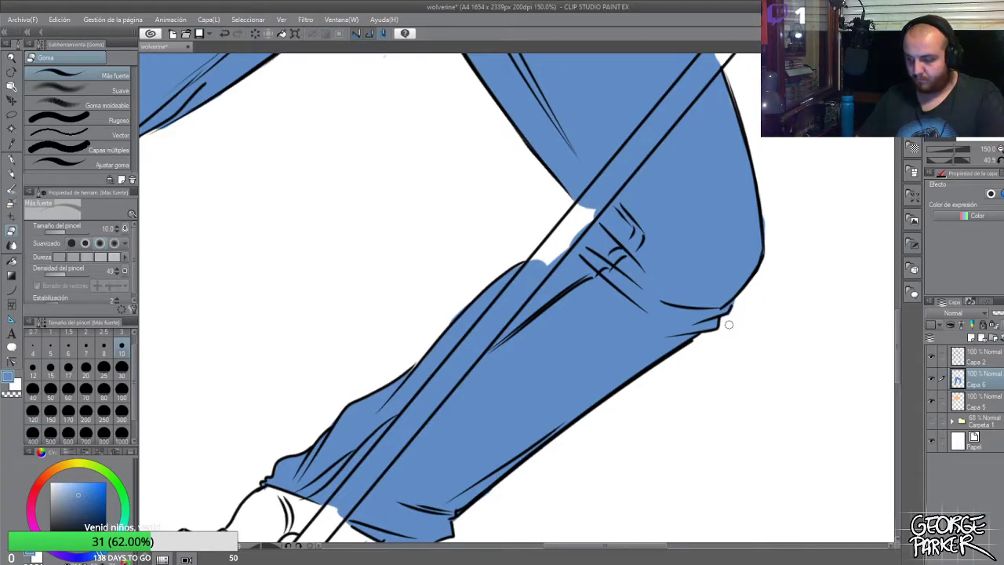
scroll(741, 333, down, 1)
key(p)
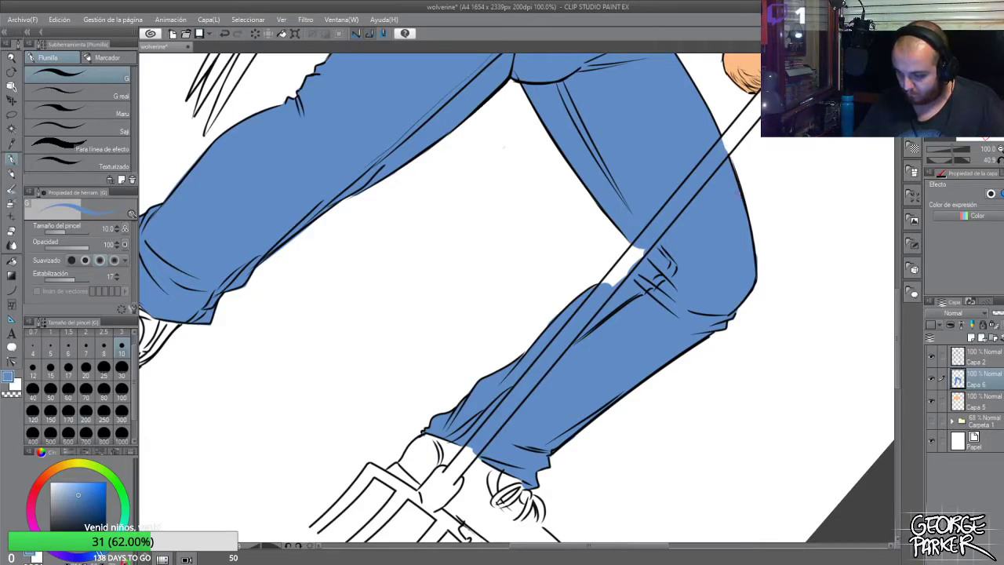
key(e)
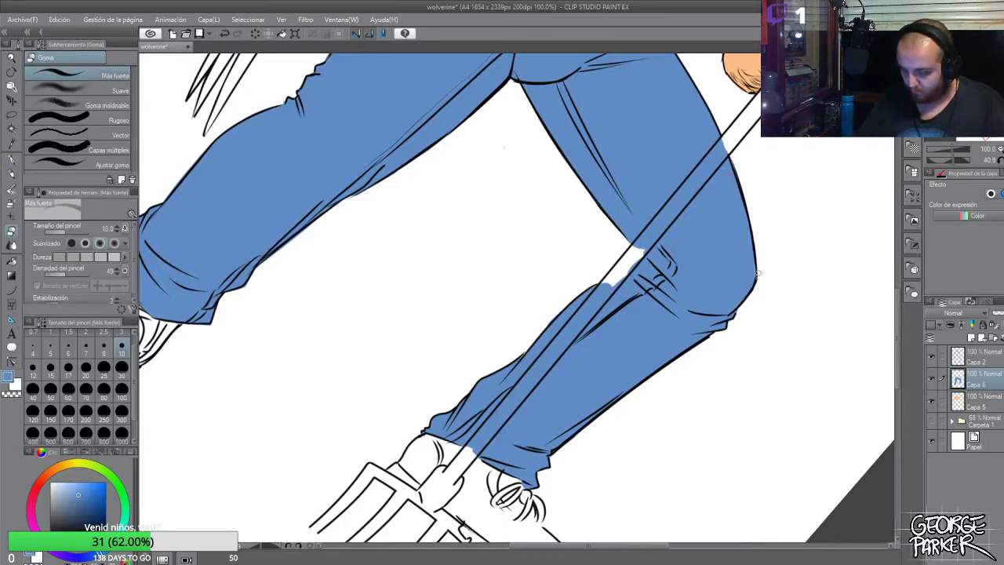
key(p)
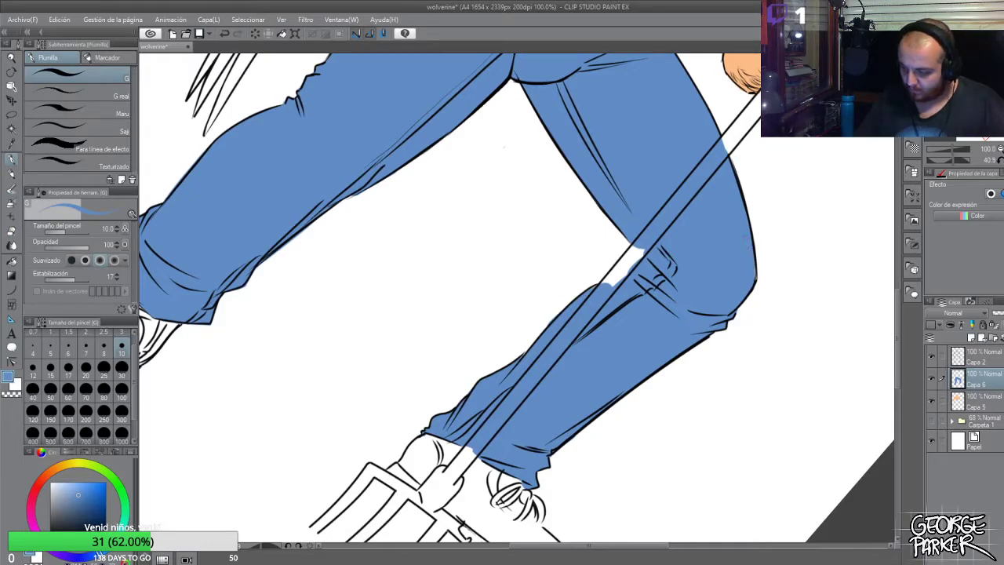
scroll(755, 273, down, 2)
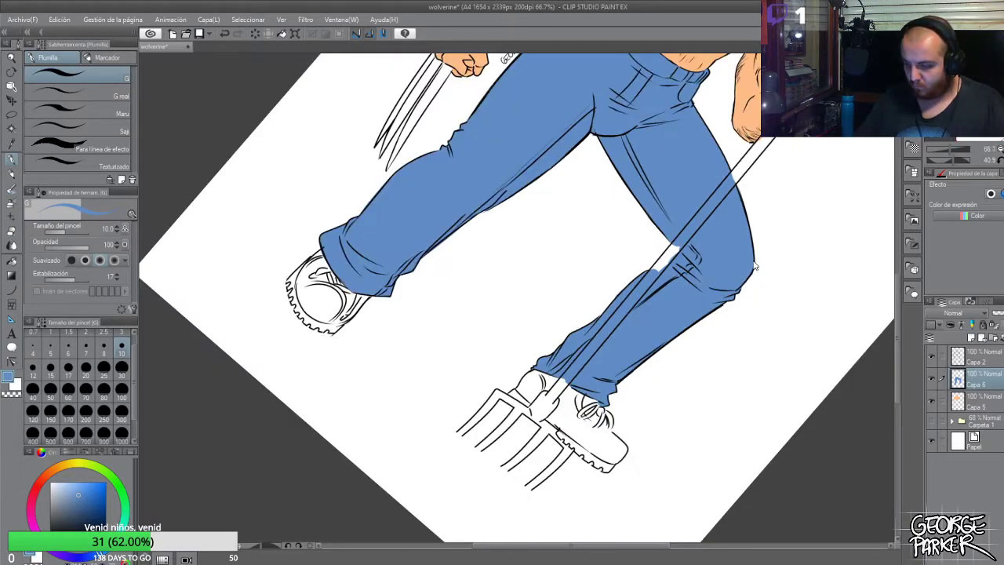
Rotate the canvas back to nearly upright and examine the coloured figure from the boots to the head
key(r)
drag(755, 236, 551, 243)
key(p)
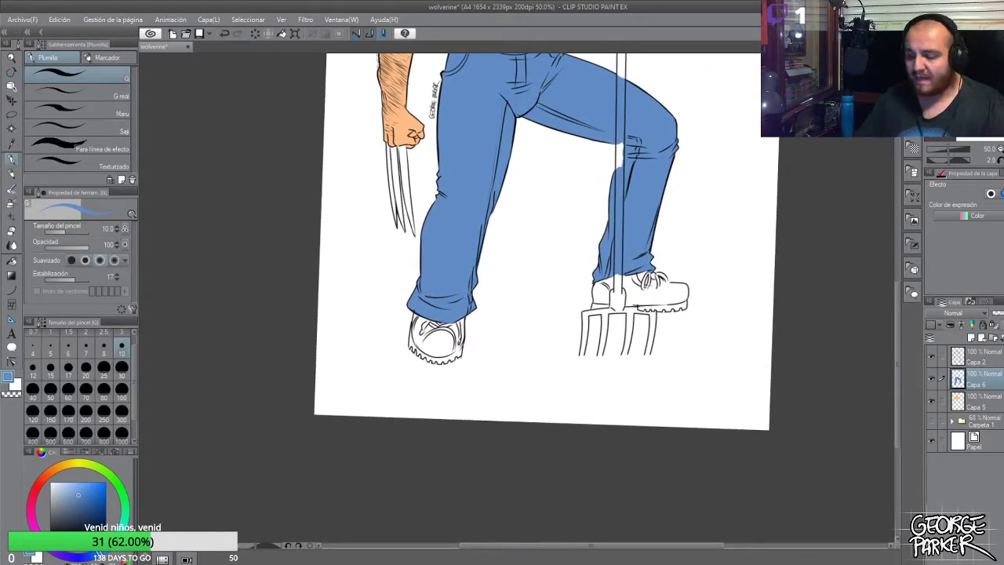
scroll(612, 276, down, 2)
scroll(573, 205, up, 2)
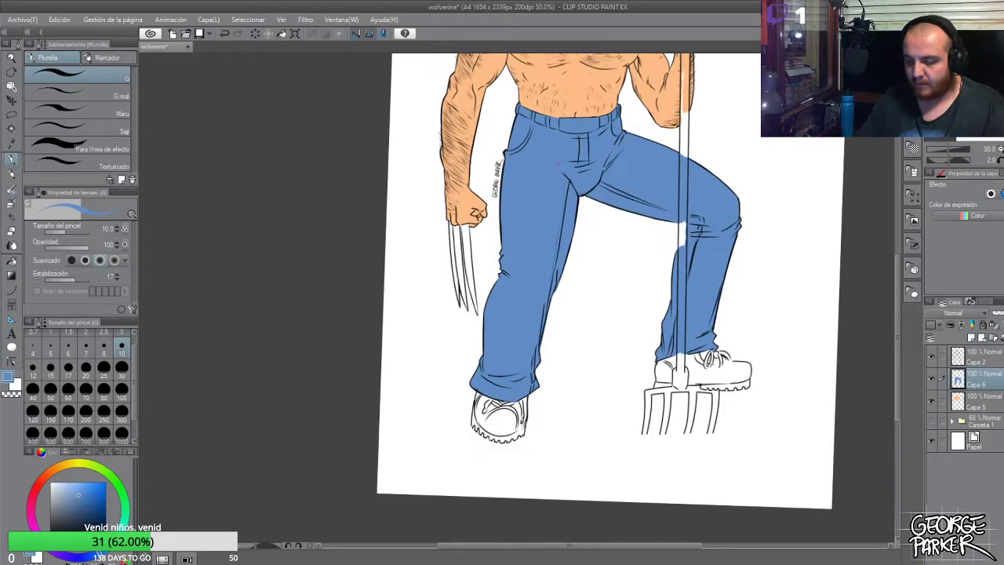
scroll(557, 162, up, 1)
drag(899, 266, 898, 207)
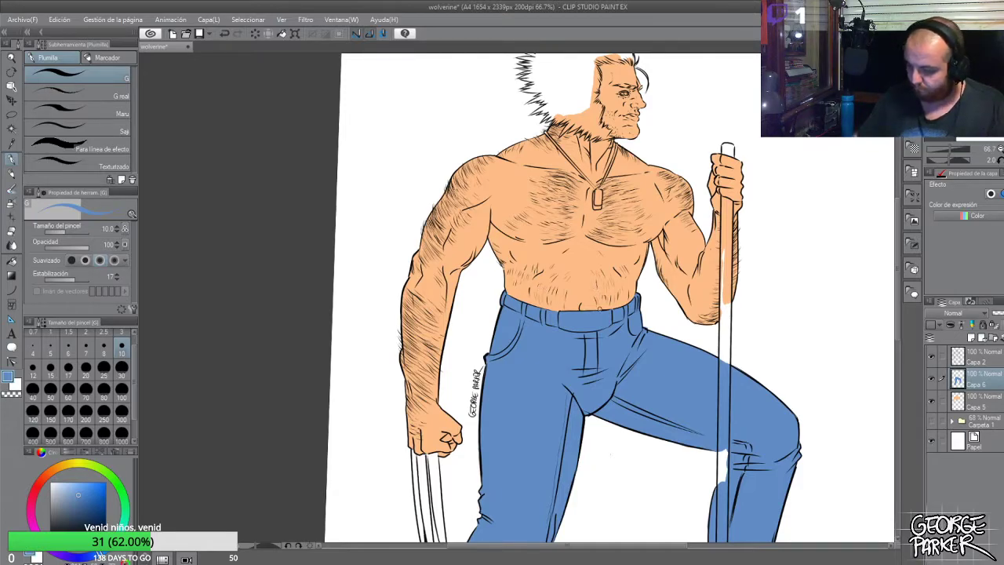
Make Capa 2 the active layer with the eraser ready, and save the drawing
click(980, 357)
key(e)
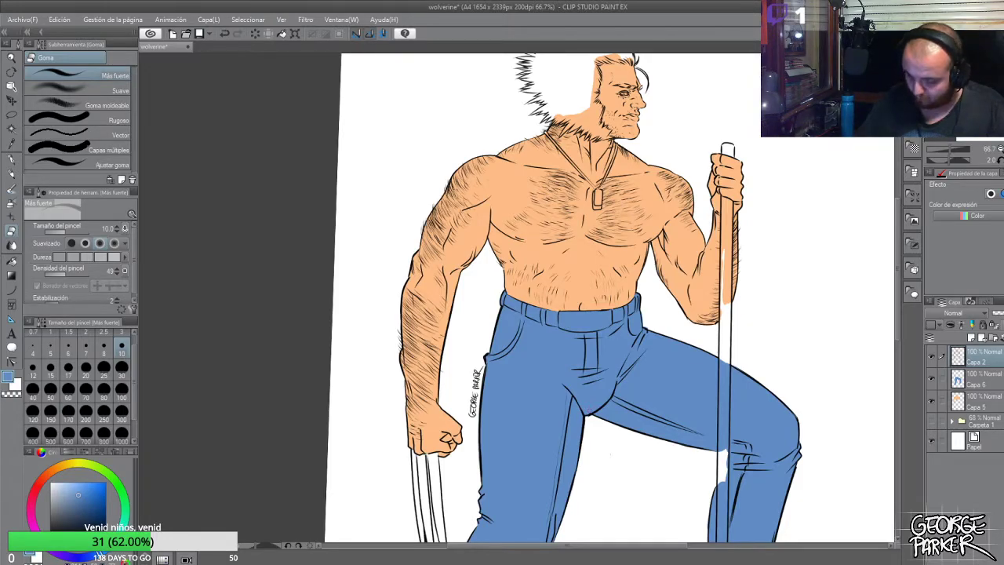
scroll(592, 330, down, 3)
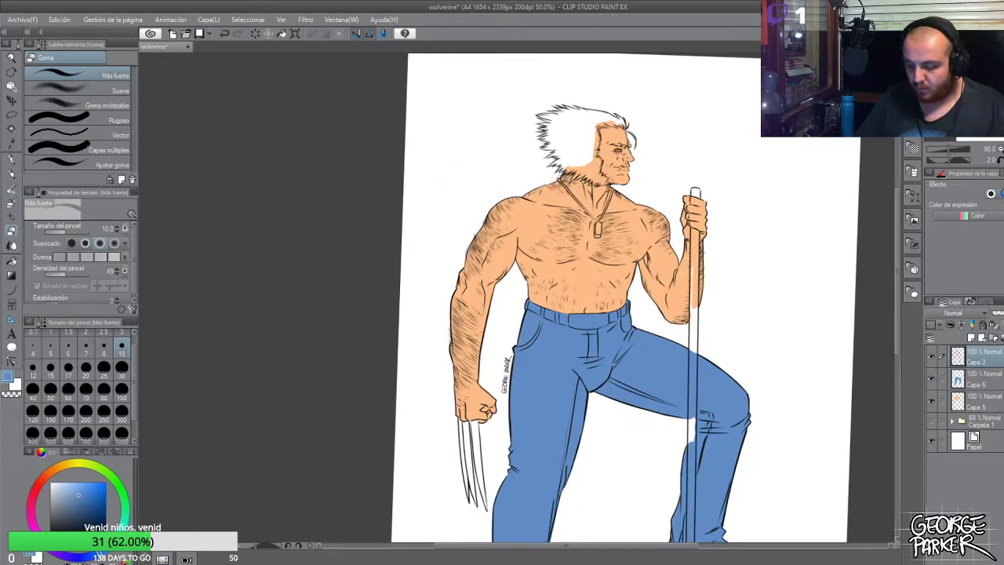
scroll(624, 335, up, 1)
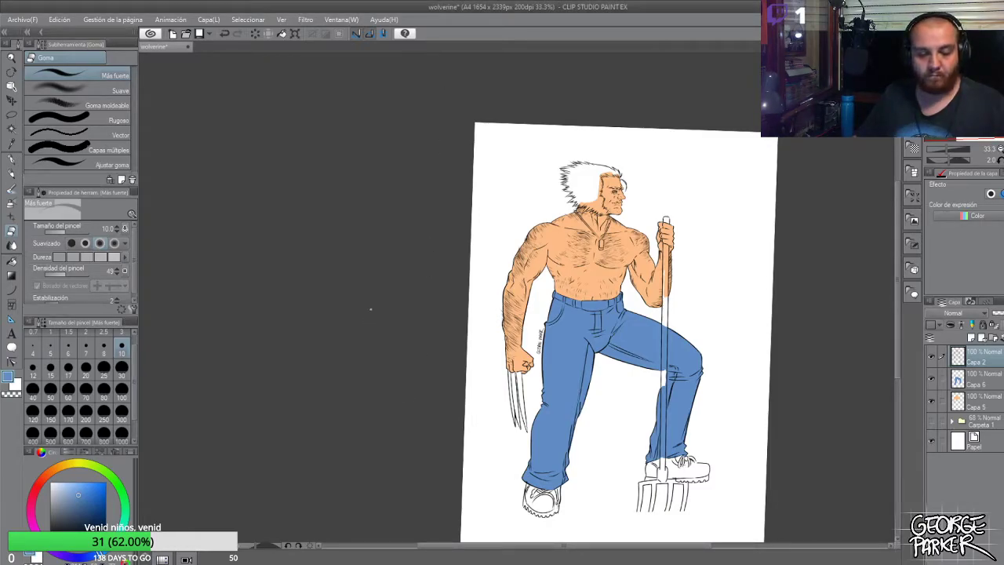
key(ctrl+s)
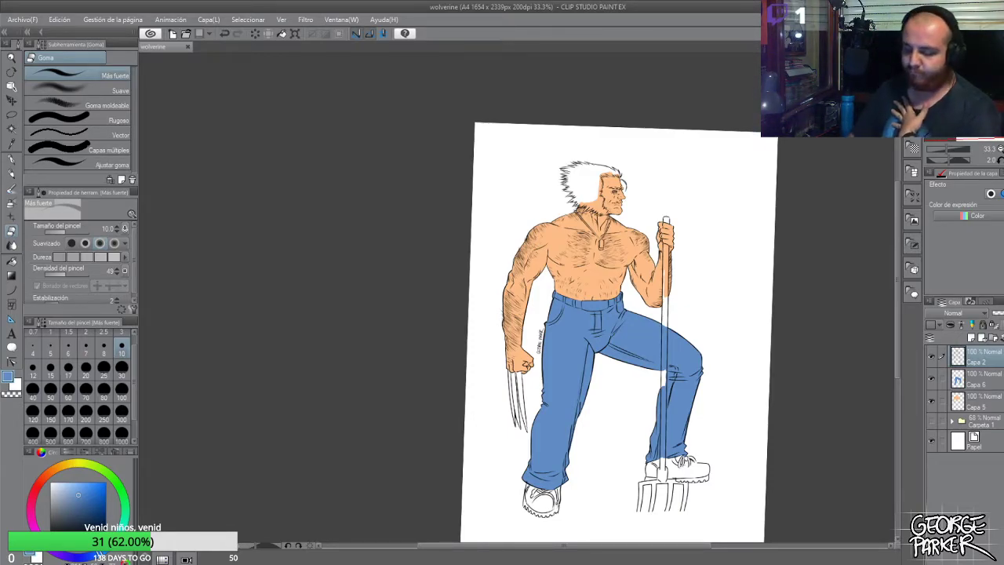
Add a new layer between the blue trousers layer and the skin layer, and choose a near-black grey for the G pen
click(795, 354)
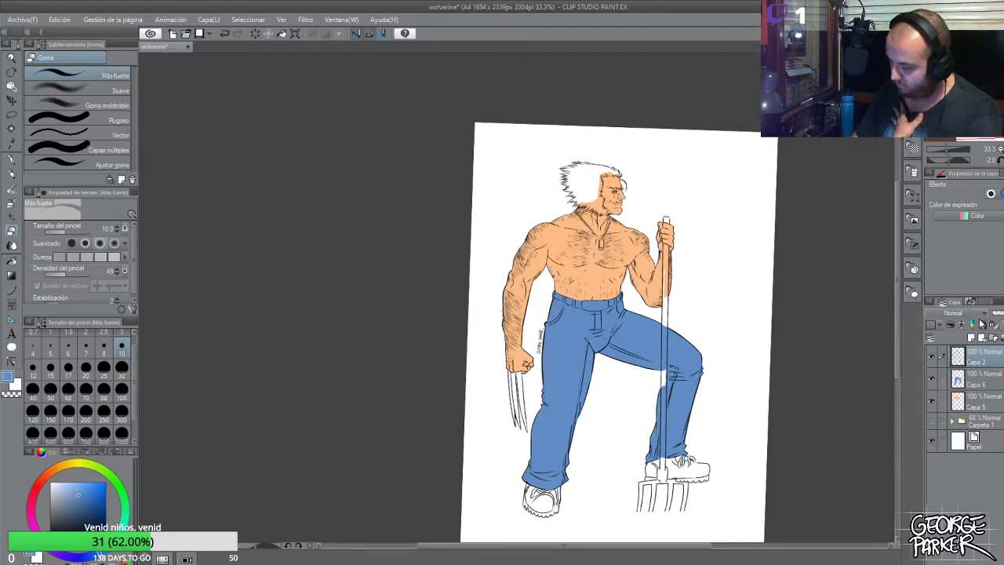
click(971, 381)
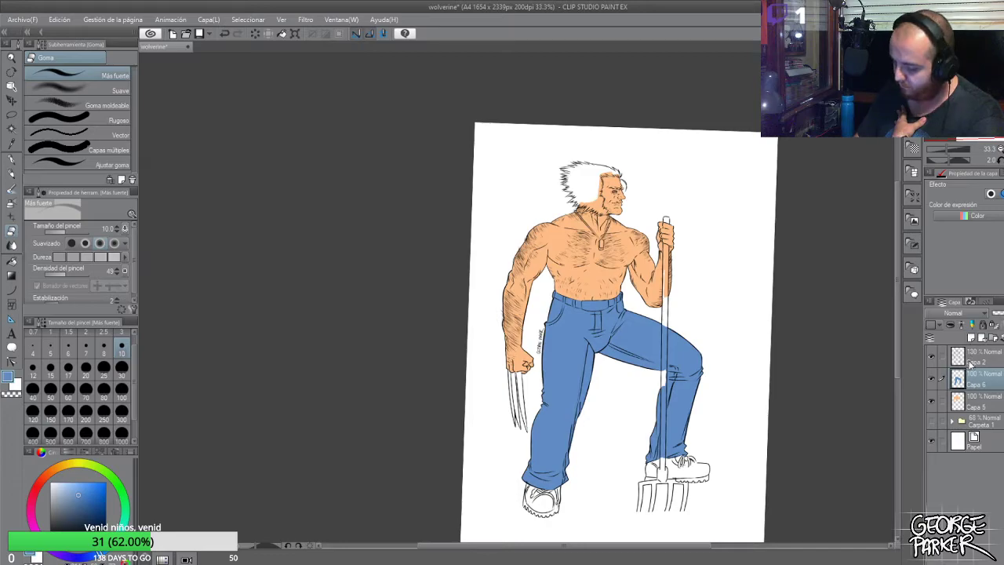
click(972, 338)
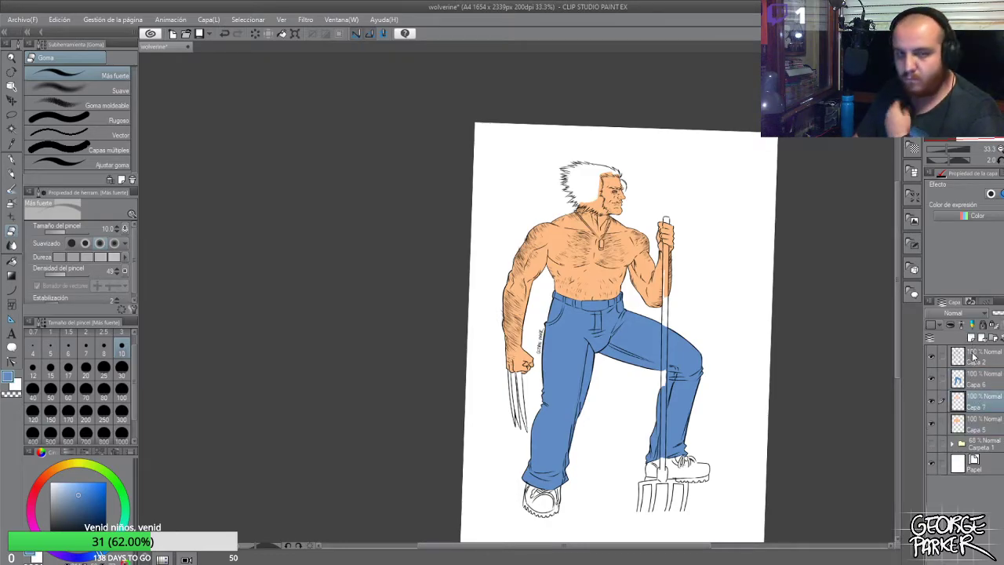
key(p)
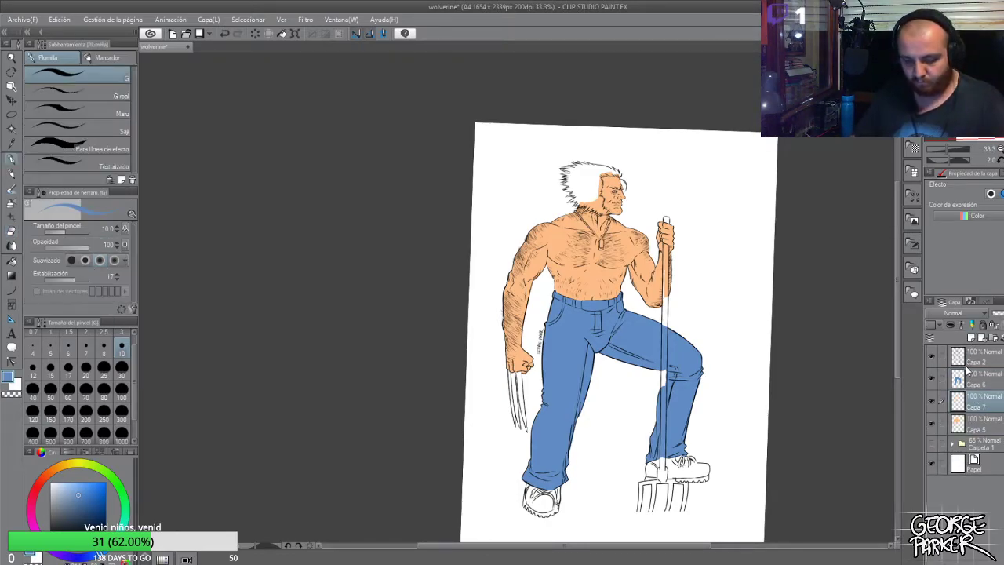
key(x)
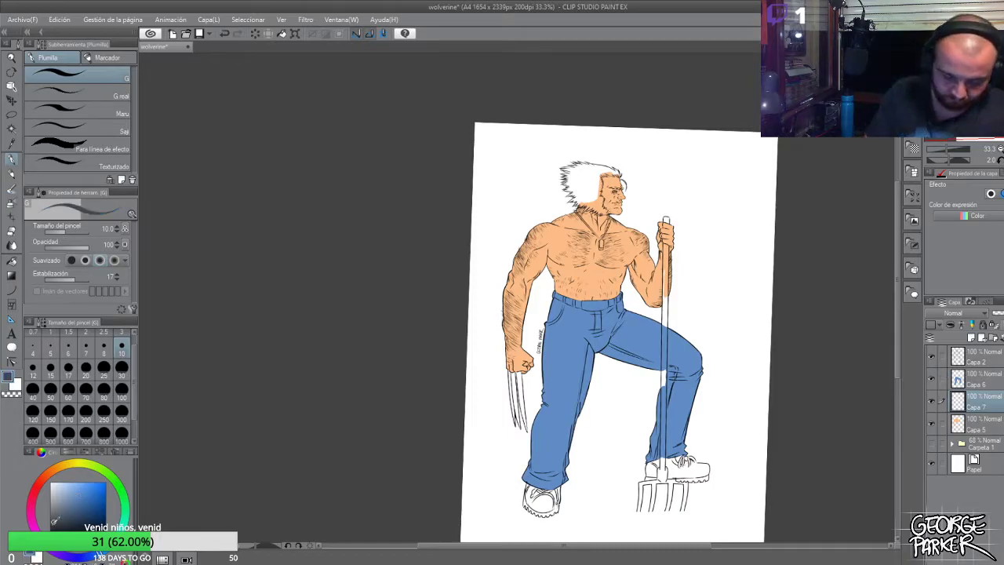
Paint the near-black base along the forehead hairline and into the front tufts of the hair
scroll(604, 163, up, 5)
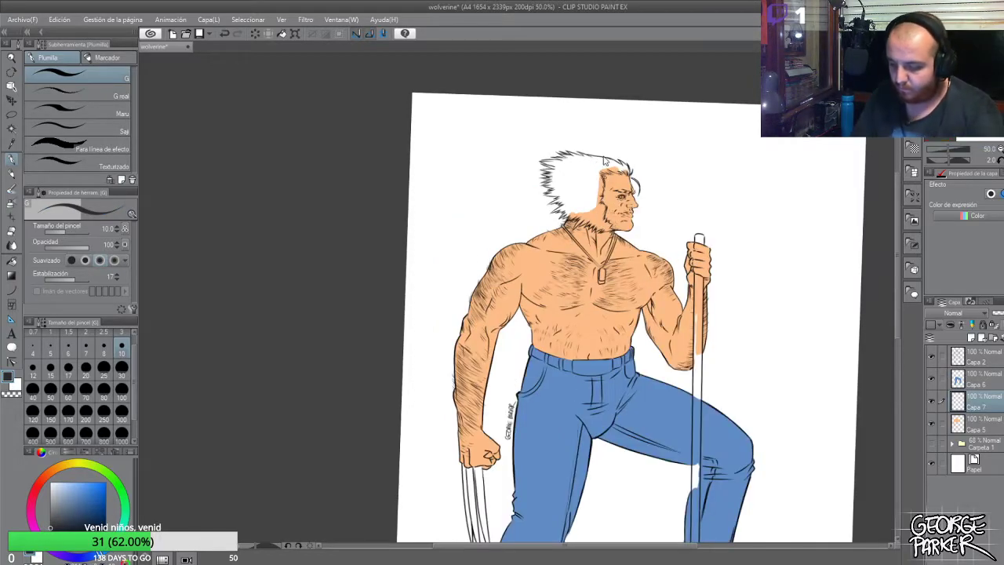
mouse_move(599, 159)
mouse_down()
mouse_move(581, 164)
mouse_move(671, 169)
mouse_move(671, 157)
mouse_move(670, 169)
mouse_up()
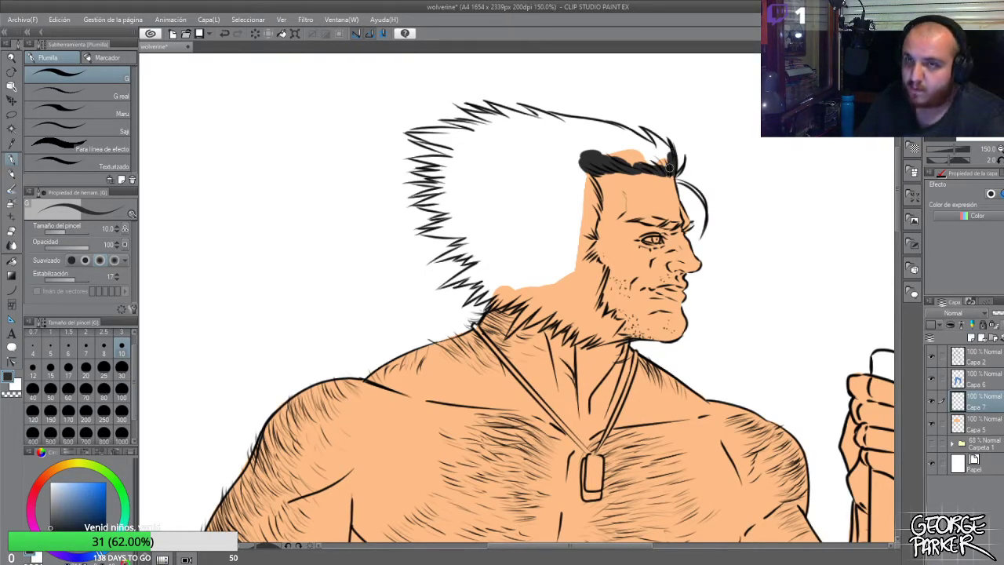
mouse_move(644, 130)
mouse_down()
mouse_move(671, 157)
mouse_move(664, 166)
mouse_up()
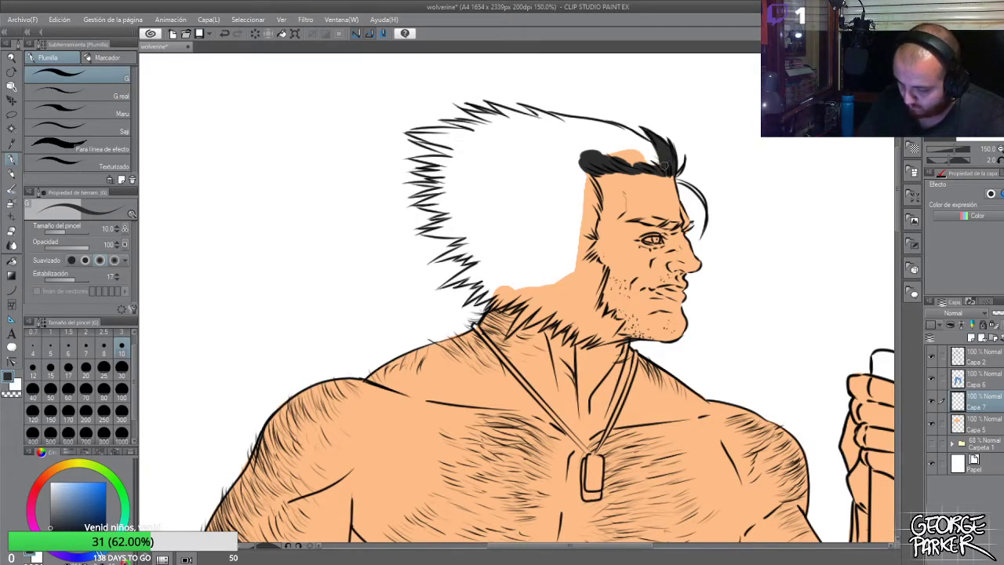
mouse_move(618, 124)
mouse_down()
mouse_move(650, 145)
mouse_move(613, 123)
mouse_move(662, 159)
mouse_move(614, 109)
mouse_move(632, 121)
mouse_move(607, 112)
mouse_move(629, 125)
mouse_up()
key(e)
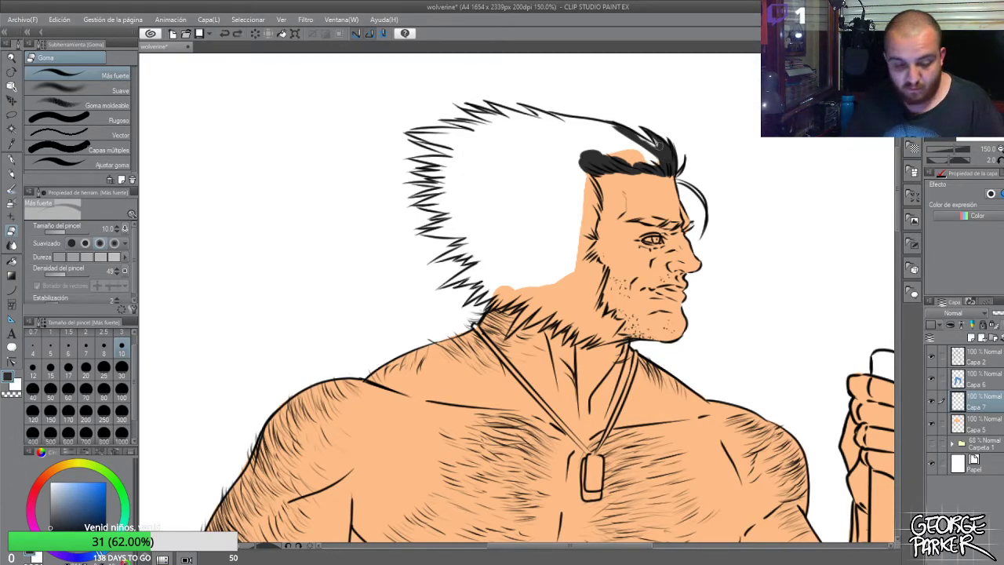
Set the G pen size to 8 and fill the front tufts and the loose strand hanging over the forehead
key(p)
scroll(647, 140, up, 1)
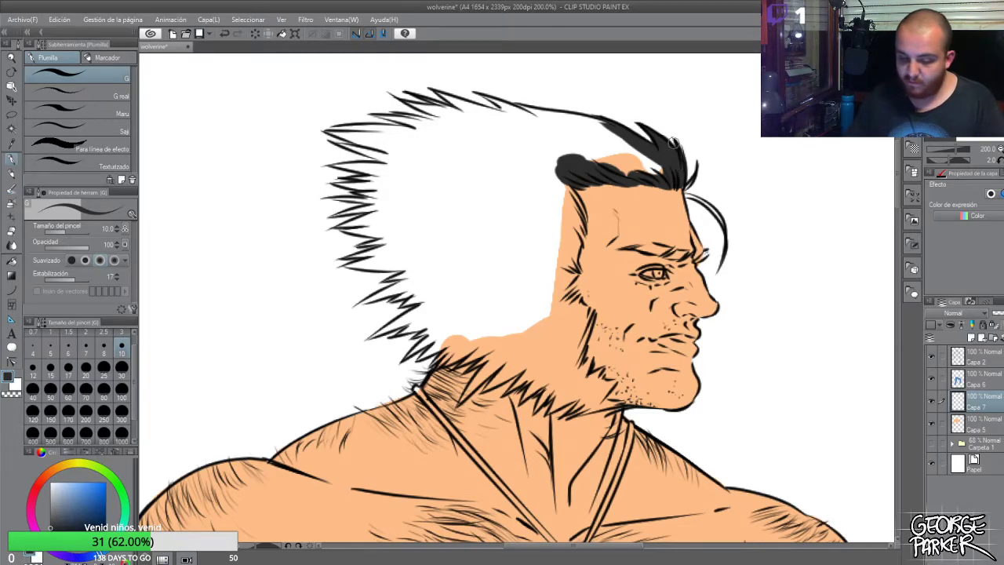
click(105, 352)
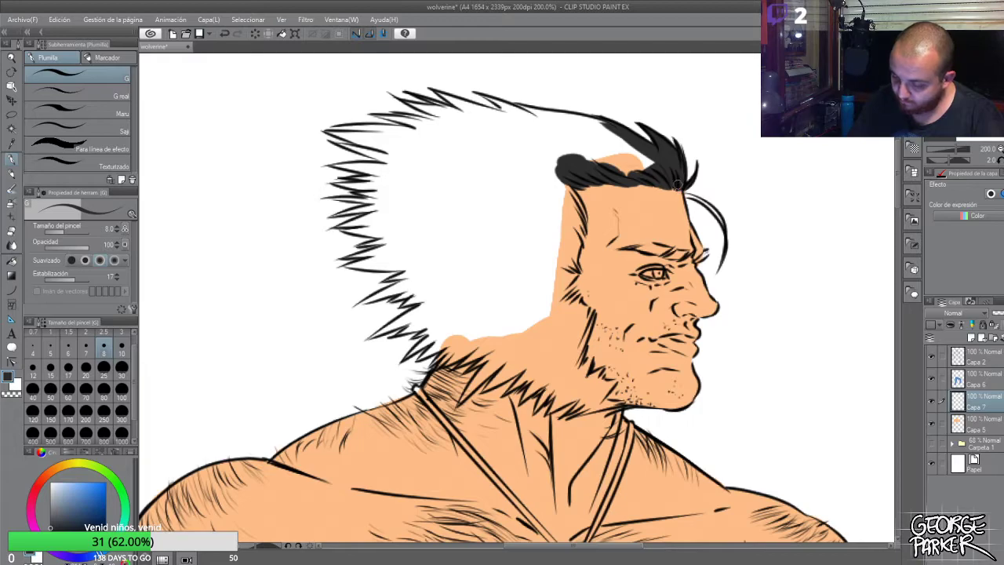
drag(688, 195, 719, 232)
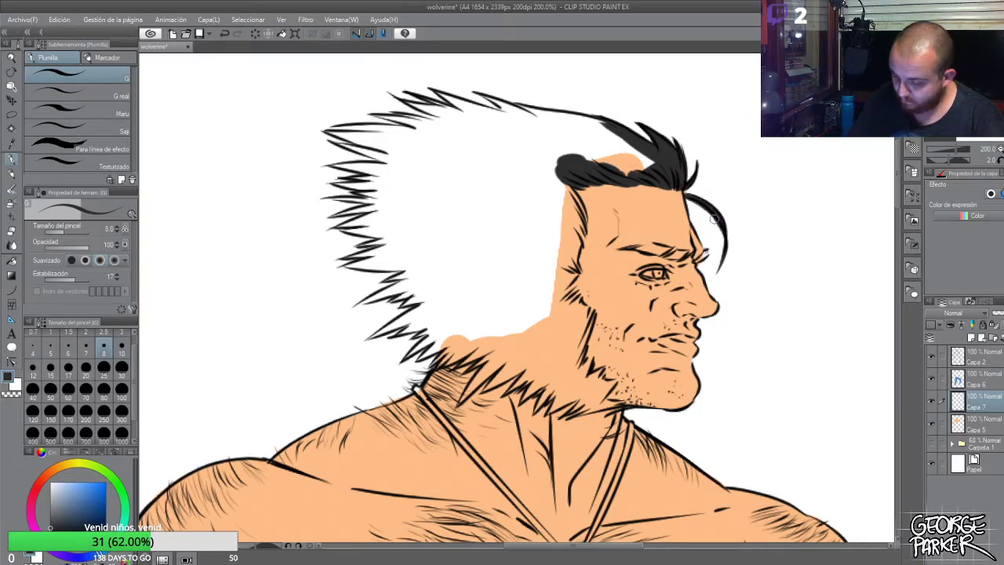
Paint the temple hairline and the upper sideburn near-black, following the inked edge down the side of the face
mouse_move(564, 182)
mouse_down()
mouse_move(585, 232)
mouse_move(570, 233)
mouse_up()
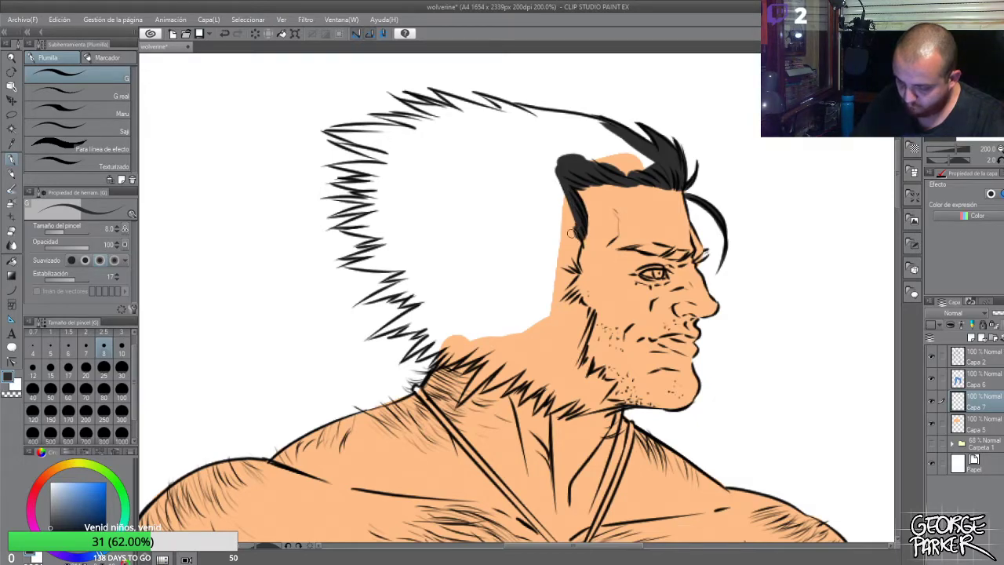
scroll(570, 233, down, 2)
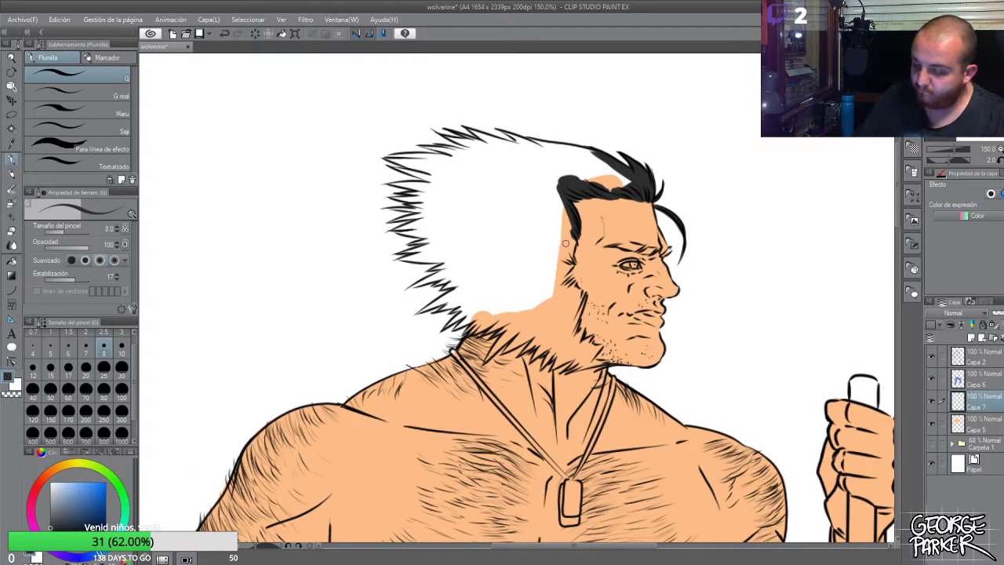
scroll(565, 243, up, 2)
drag(563, 218, 554, 280)
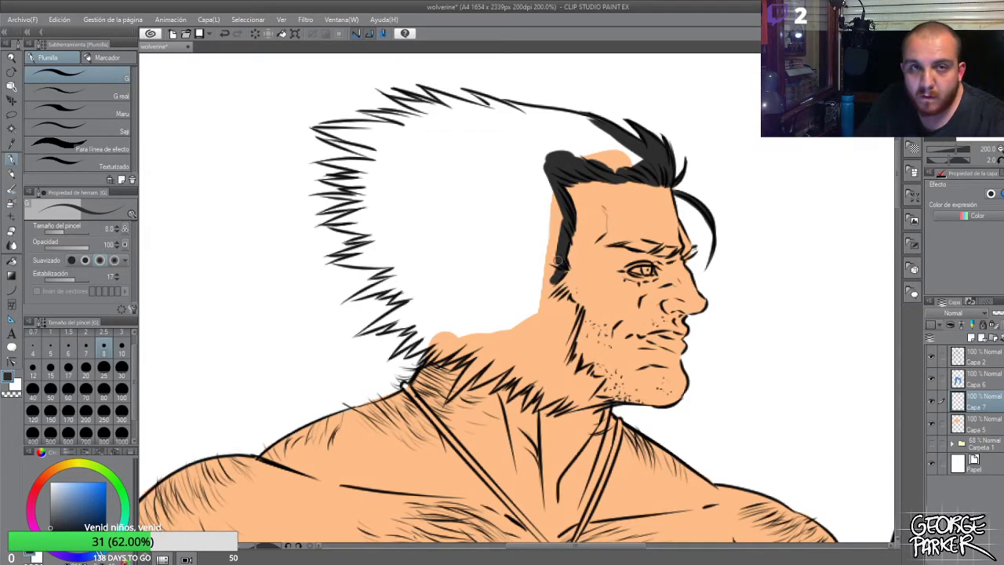
mouse_move(566, 269)
mouse_down()
mouse_move(552, 298)
mouse_move(561, 291)
mouse_move(580, 332)
mouse_move(561, 300)
mouse_up()
drag(553, 291, 562, 303)
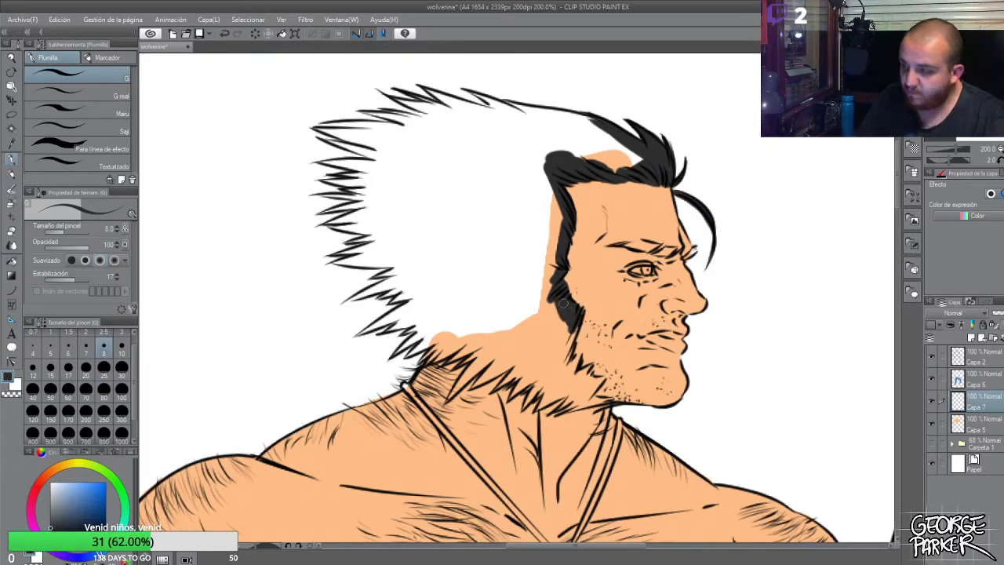
Fill both eyebrows with the near-black colour
scroll(566, 266, down, 2)
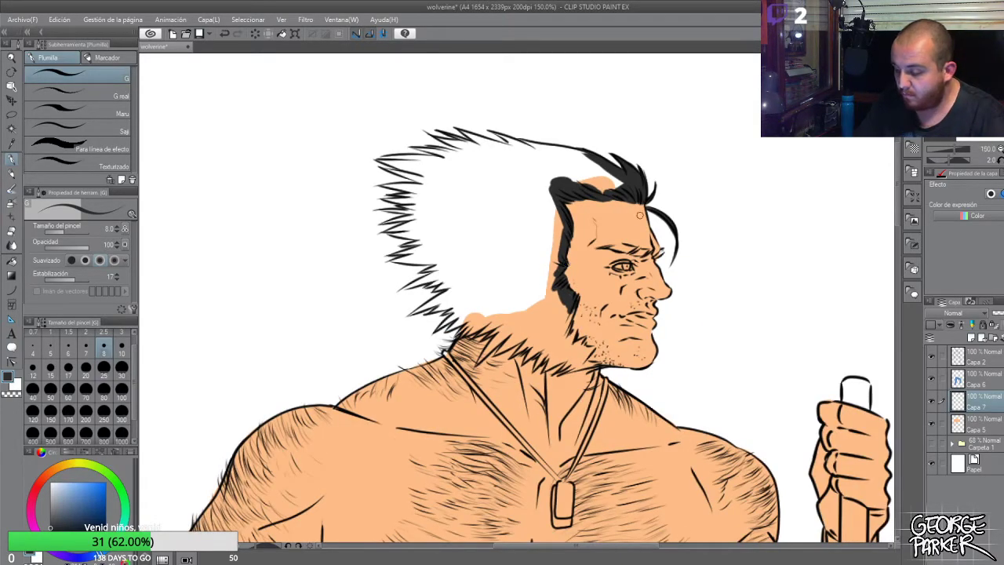
scroll(665, 226, up, 2)
drag(660, 252, 656, 256)
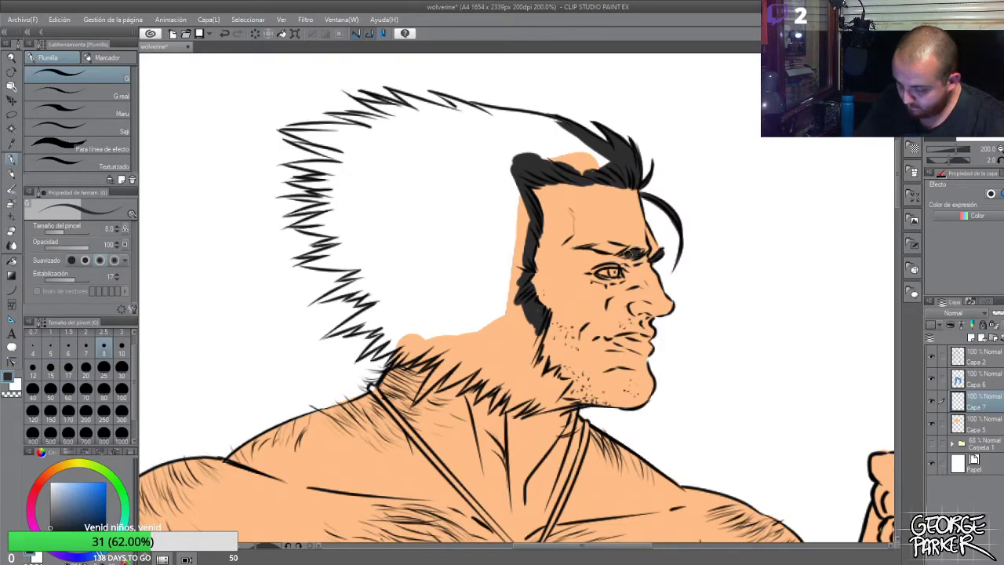
drag(626, 251, 588, 248)
scroll(625, 224, down, 3)
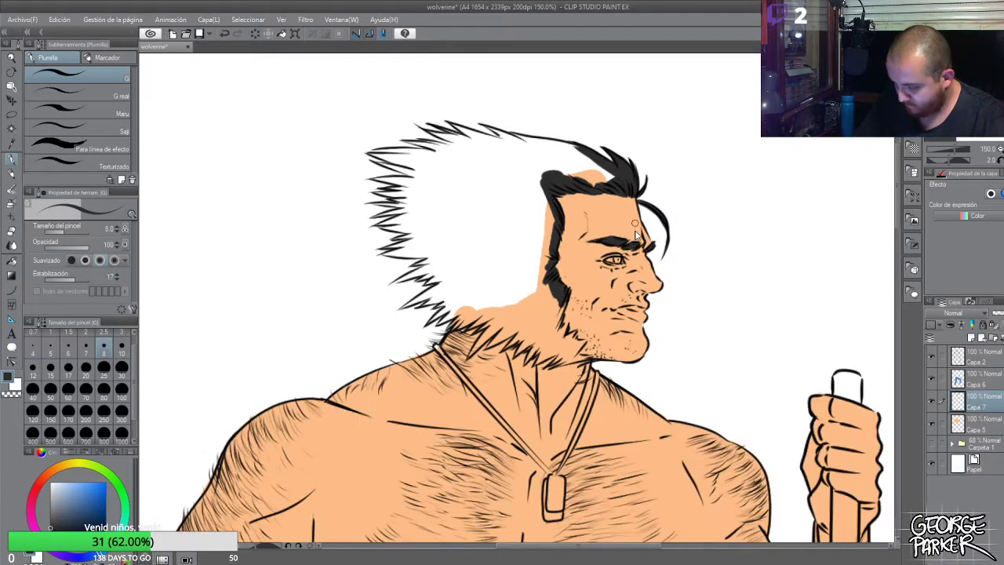
Fill the hair from the forehead back across the top of the head, raising the pen size to 10
scroll(632, 192, up, 1)
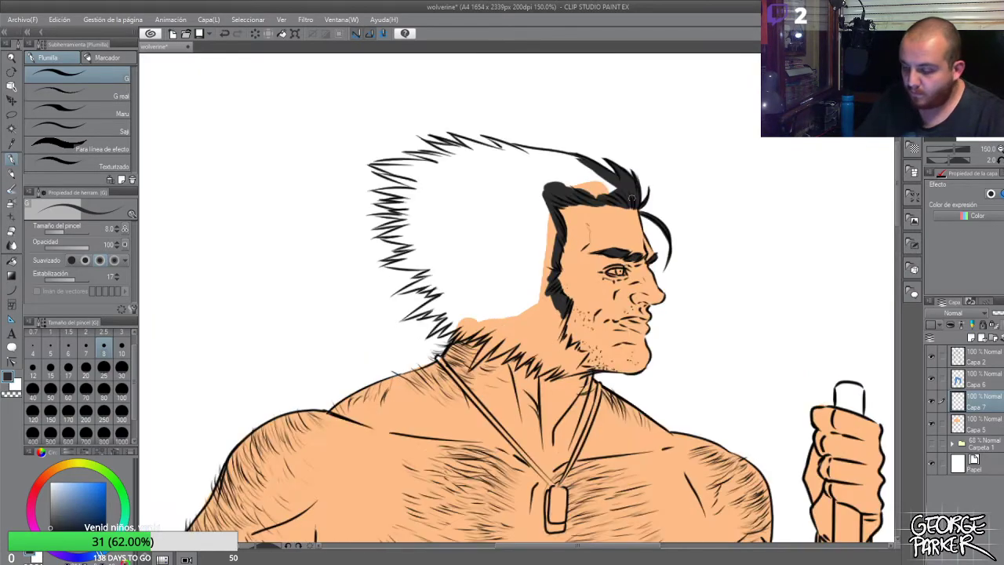
mouse_move(469, 141)
mouse_down()
mouse_move(503, 151)
mouse_move(449, 131)
mouse_move(502, 162)
mouse_move(526, 157)
mouse_move(547, 169)
mouse_move(500, 142)
mouse_move(567, 171)
mouse_move(531, 149)
mouse_move(573, 157)
mouse_move(582, 162)
mouse_move(559, 156)
mouse_move(600, 180)
mouse_move(566, 178)
mouse_move(585, 177)
mouse_move(571, 167)
mouse_move(597, 186)
mouse_move(573, 182)
mouse_move(580, 188)
mouse_move(589, 190)
mouse_move(565, 181)
mouse_up()
click(122, 368)
click(121, 346)
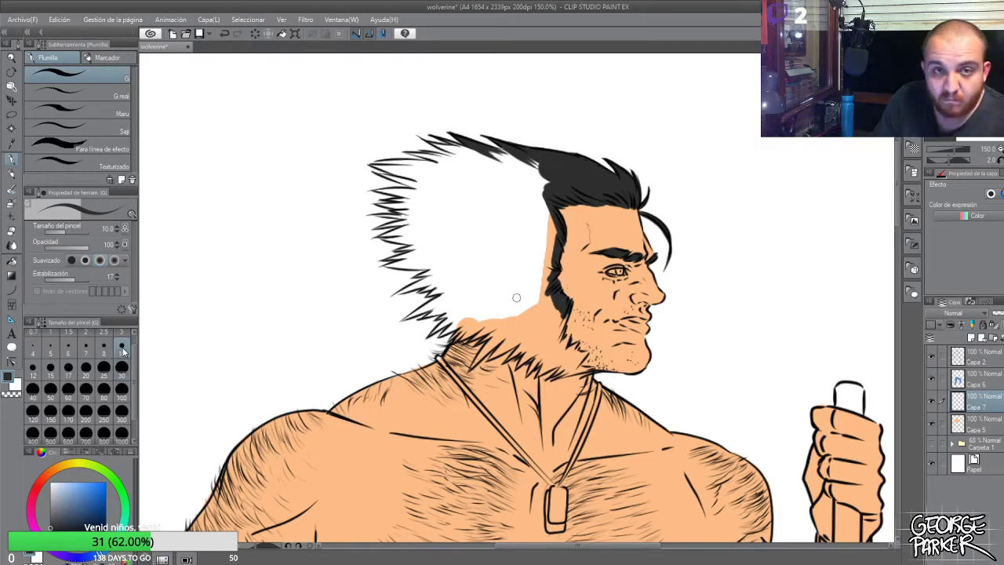
mouse_move(550, 189)
mouse_down()
mouse_move(538, 161)
mouse_move(532, 156)
mouse_move(532, 173)
mouse_move(510, 158)
mouse_up()
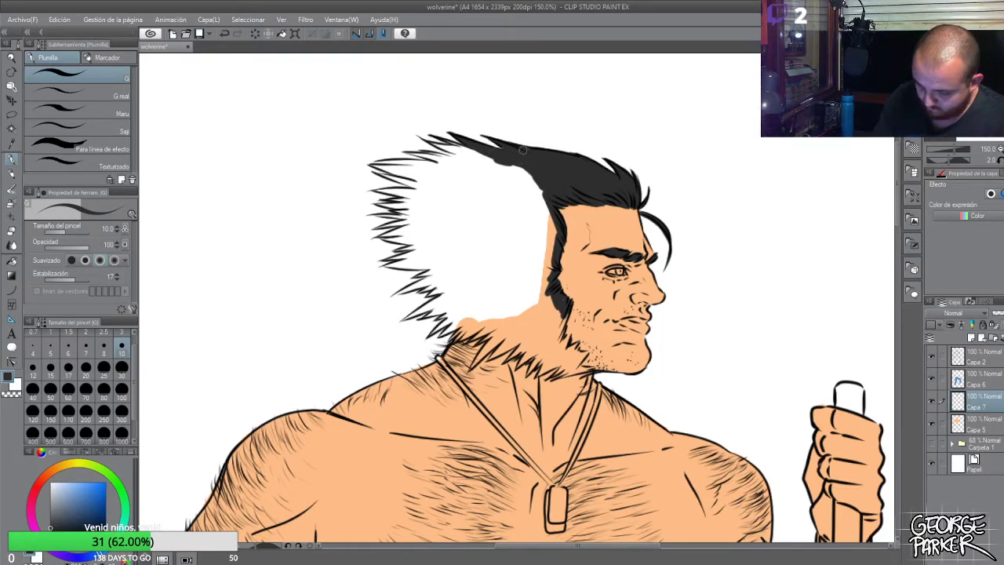
Undo the first stroke in the upper back spikes and fill those spikes with near-black strokes again
drag(432, 138, 475, 151)
key(ctrl+z)
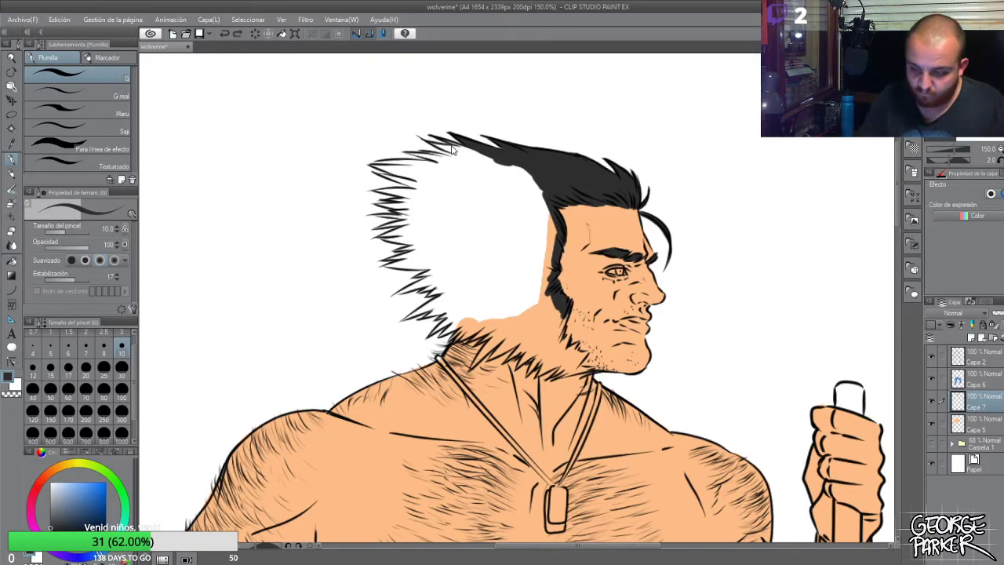
drag(434, 145, 486, 153)
drag(418, 154, 478, 165)
drag(404, 151, 498, 162)
drag(444, 156, 524, 167)
drag(471, 158, 504, 165)
Extend the sideburn colour down to the jaw corner and block in the lower back spikes above the nape
mouse_move(560, 303)
mouse_down()
mouse_move(553, 346)
mouse_move(563, 305)
mouse_move(572, 326)
mouse_move(558, 357)
mouse_move(566, 337)
mouse_move(568, 352)
mouse_move(579, 340)
mouse_move(574, 348)
mouse_move(585, 353)
mouse_move(536, 378)
mouse_up()
mouse_move(561, 339)
mouse_down()
mouse_move(546, 370)
mouse_move(583, 336)
mouse_move(568, 350)
mouse_move(582, 337)
mouse_move(581, 370)
mouse_up()
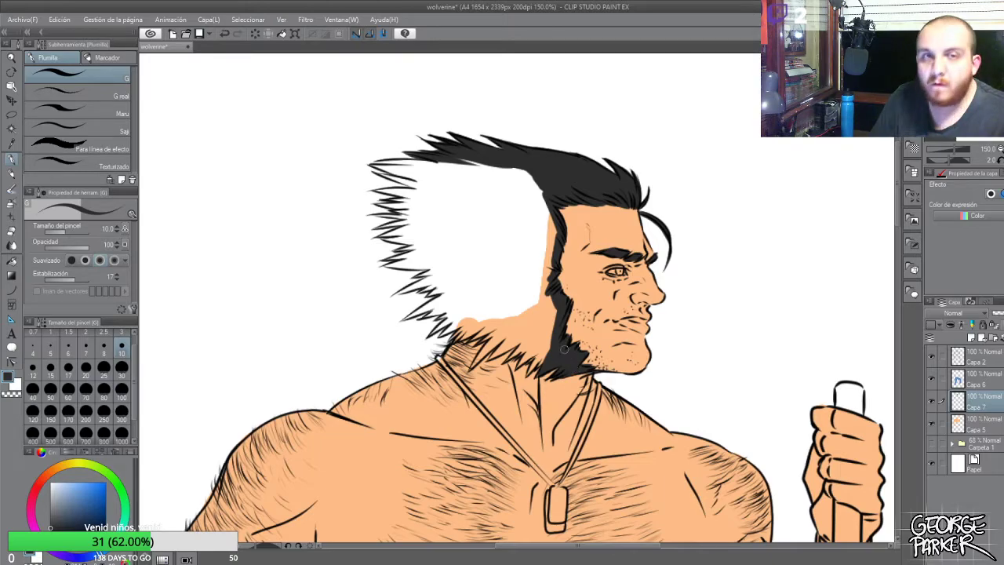
mouse_move(402, 322)
mouse_down()
mouse_move(478, 278)
mouse_move(478, 290)
mouse_up()
drag(424, 315, 473, 296)
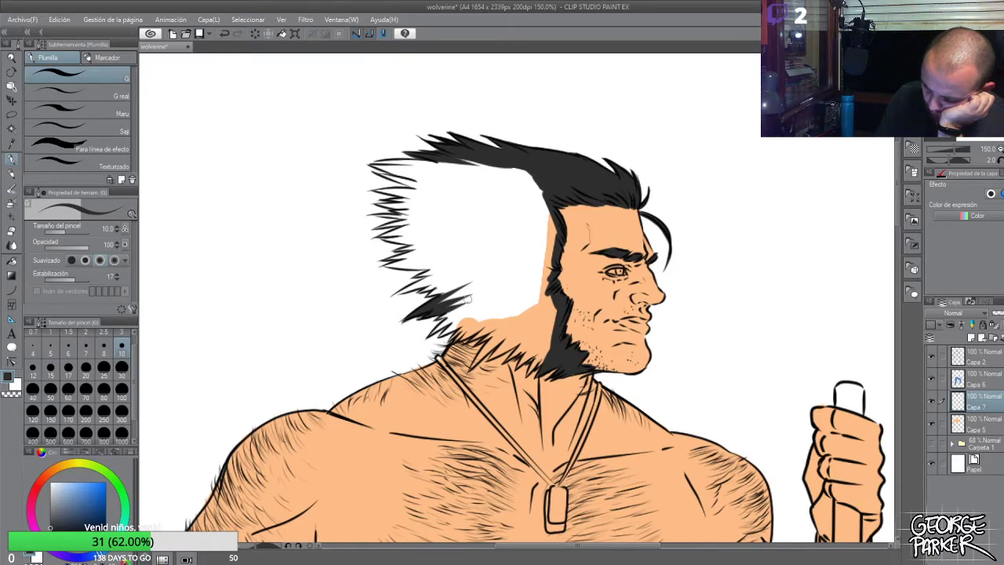
mouse_move(431, 334)
mouse_down()
mouse_move(458, 312)
mouse_move(421, 340)
mouse_up()
mouse_move(477, 294)
mouse_down()
mouse_move(452, 309)
mouse_move(458, 317)
mouse_move(438, 336)
mouse_move(475, 314)
mouse_up()
Close the white gaps between the strokes inside the dark tuft above the nape
scroll(481, 307, up, 4)
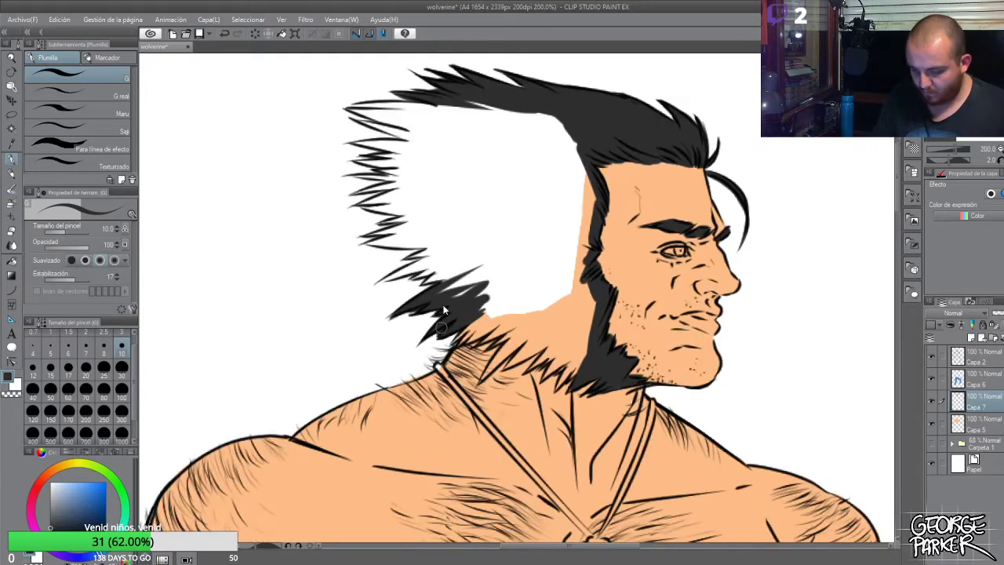
key(e)
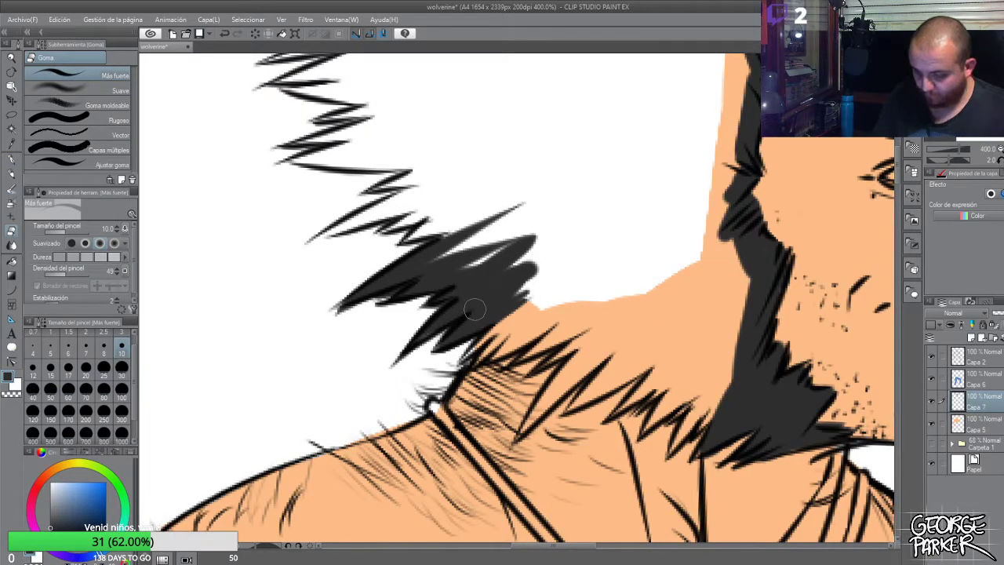
key(p)
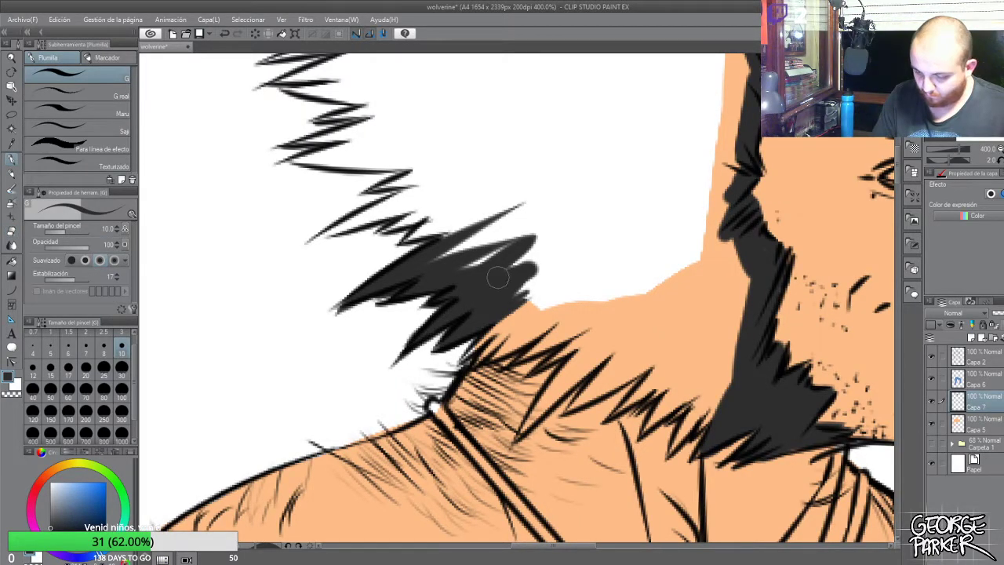
mouse_move(497, 277)
mouse_down()
mouse_move(378, 289)
mouse_move(545, 216)
mouse_move(479, 259)
mouse_up()
scroll(479, 259, down, 3)
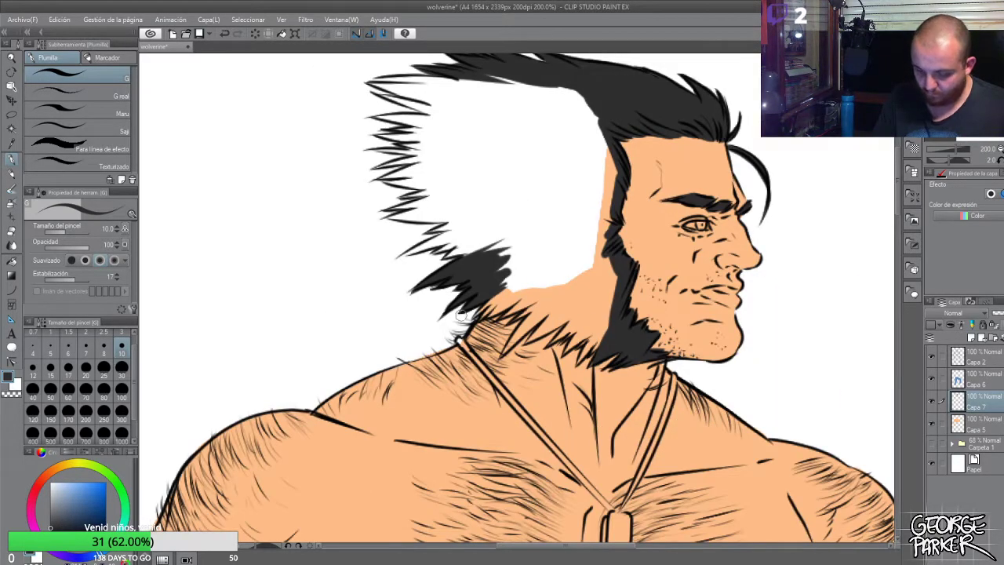
Set the pen size to 5 and paint the small hair spikes where the nape meets the neck outline
click(51, 352)
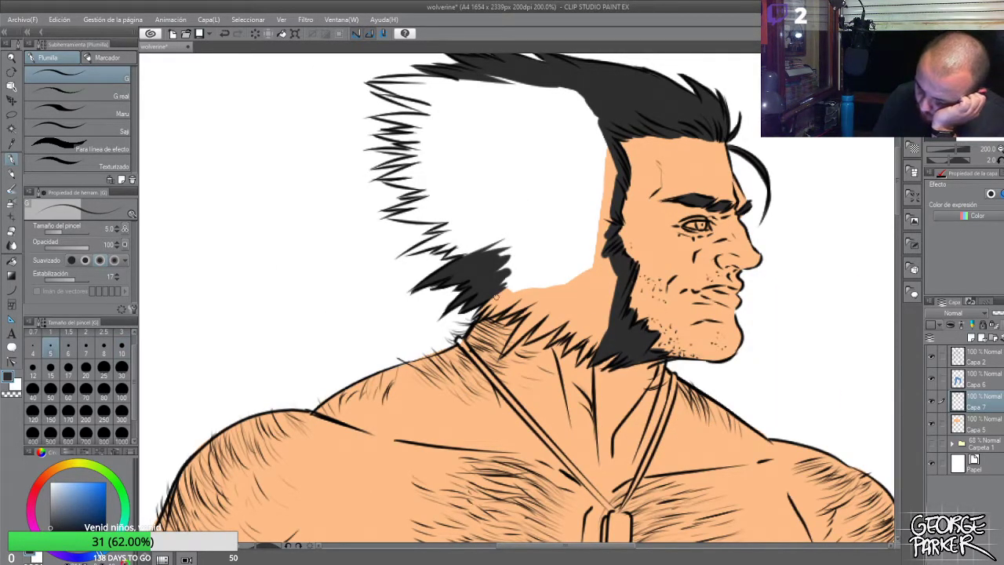
scroll(496, 296, up, 2)
mouse_move(391, 387)
mouse_down()
mouse_move(499, 283)
mouse_move(469, 330)
mouse_move(470, 308)
mouse_move(440, 374)
mouse_move(498, 309)
mouse_move(432, 378)
mouse_move(479, 339)
mouse_move(478, 353)
mouse_move(518, 326)
mouse_move(453, 376)
mouse_up()
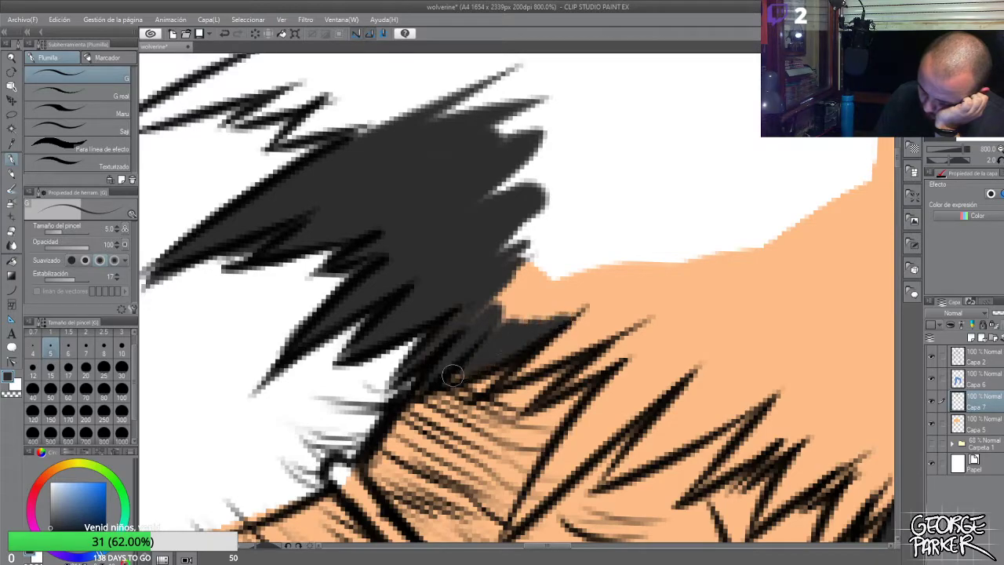
scroll(522, 310, down, 4)
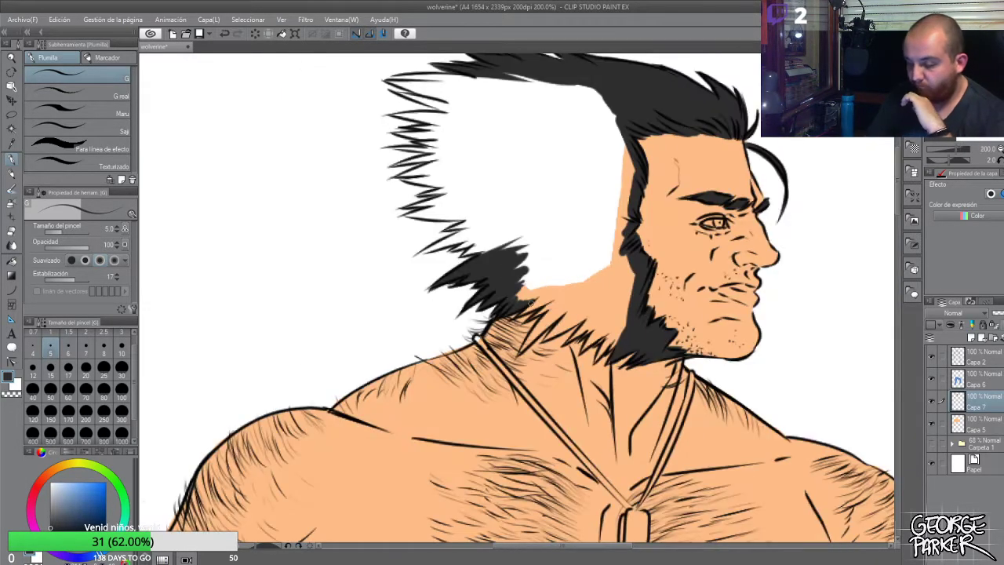
scroll(549, 301, up, 2)
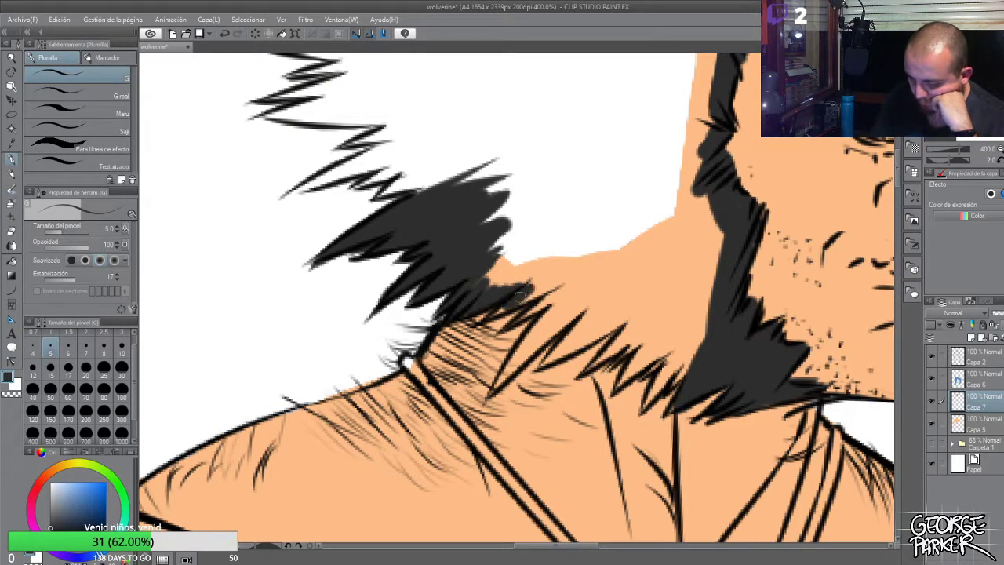
drag(510, 298, 561, 282)
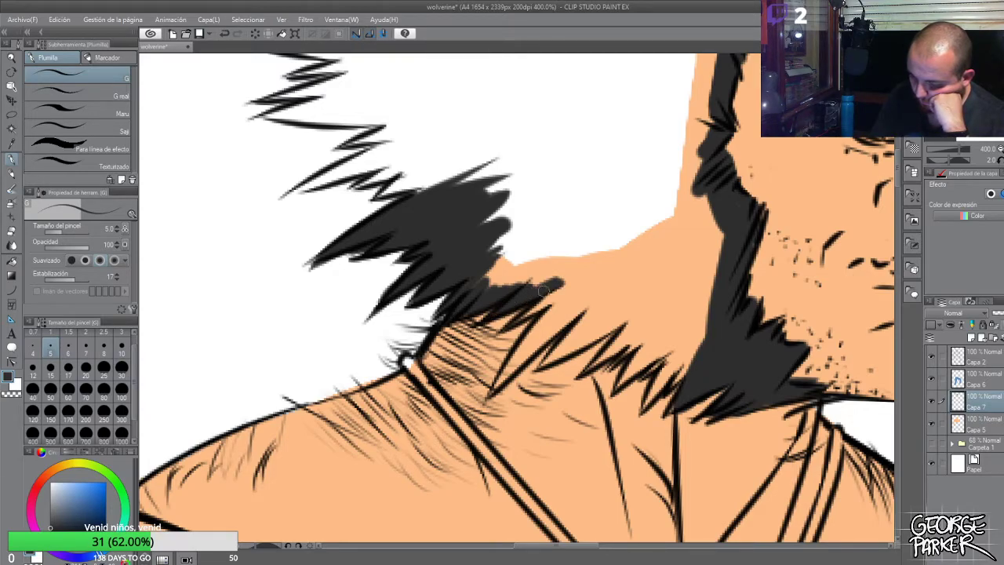
Fill the long hair spikes hanging over the back of the neck with near-black
mouse_move(516, 323)
mouse_down()
mouse_move(560, 293)
mouse_move(506, 369)
mouse_up()
mouse_move(553, 321)
mouse_down()
mouse_move(496, 387)
mouse_move(548, 345)
mouse_move(582, 303)
mouse_move(556, 317)
mouse_move(577, 292)
mouse_up()
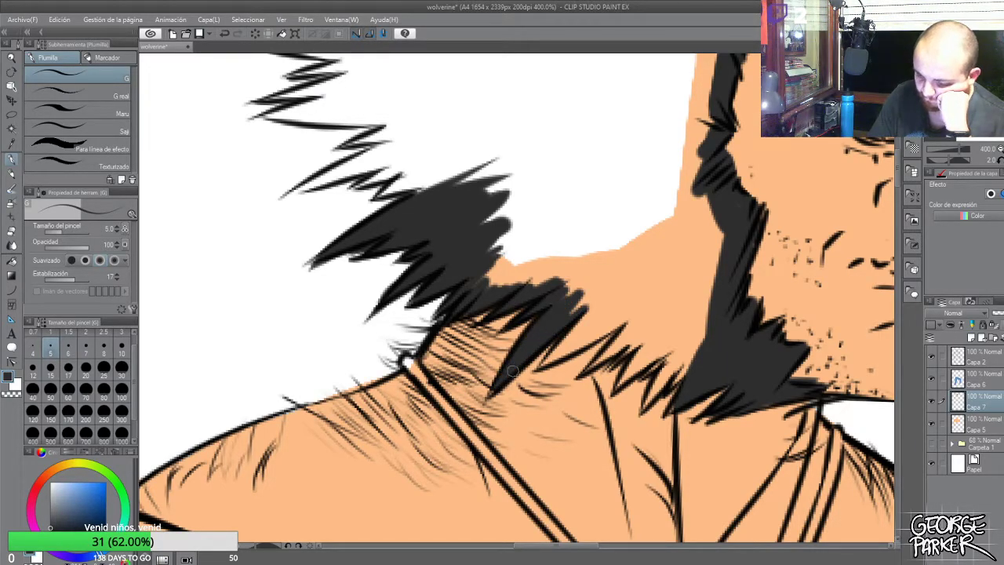
drag(499, 383, 485, 400)
mouse_move(603, 305)
mouse_down()
mouse_move(547, 364)
mouse_move(634, 309)
mouse_move(585, 334)
mouse_up()
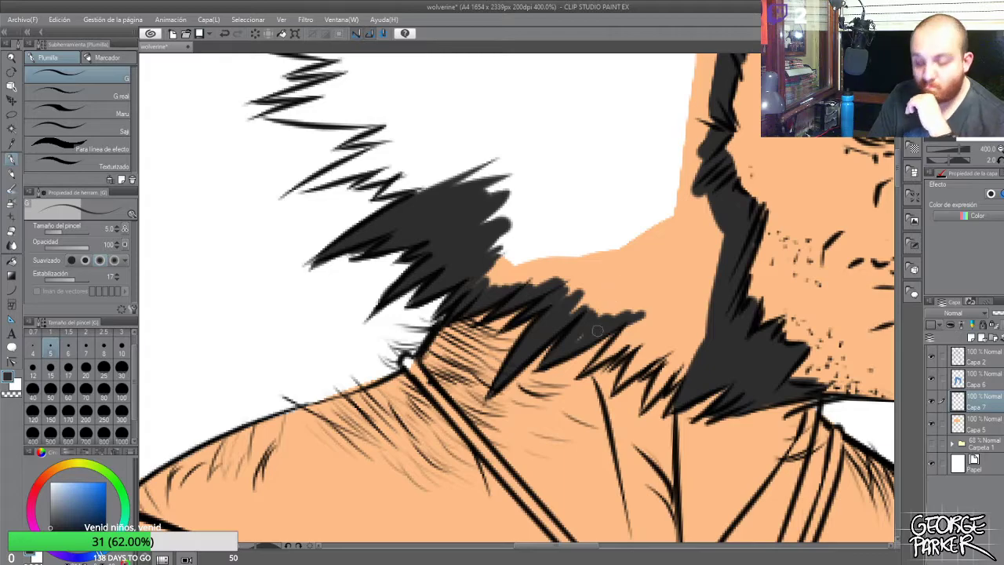
Fill the remaining neck spikes toward the jaw, joining the nape hair to the dark sideburn
drag(588, 367, 642, 320)
mouse_move(610, 350)
mouse_down()
mouse_move(644, 318)
mouse_move(629, 350)
mouse_up()
mouse_move(662, 320)
mouse_down()
mouse_move(619, 361)
mouse_move(631, 366)
mouse_move(621, 379)
mouse_move(661, 353)
mouse_move(637, 369)
mouse_move(651, 338)
mouse_move(616, 386)
mouse_up()
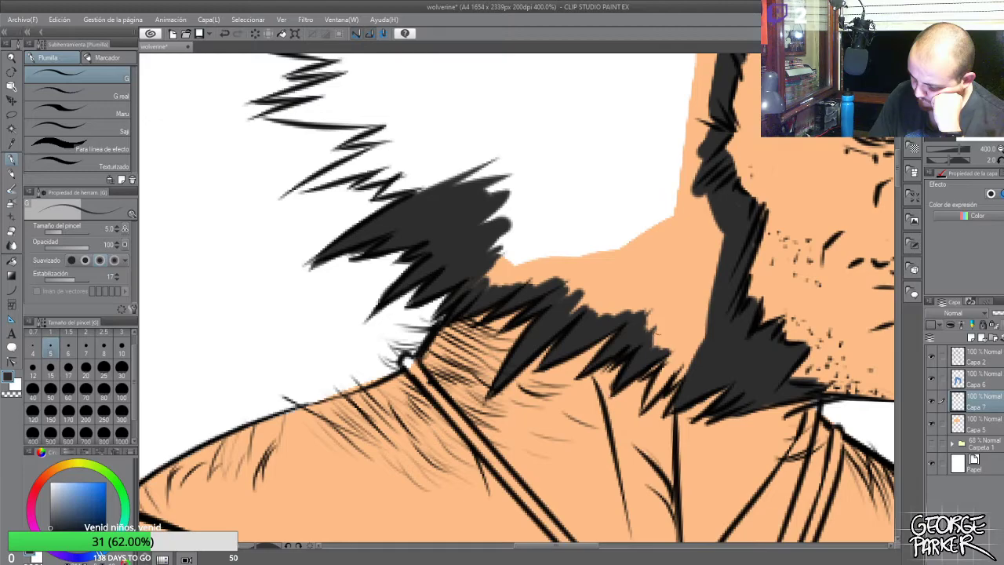
key(e)
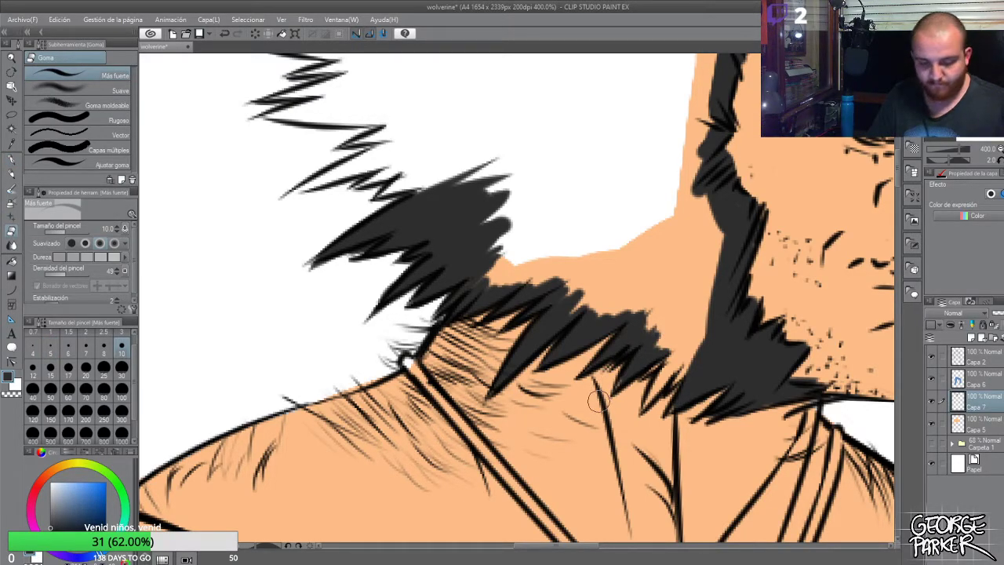
key(p)
drag(681, 348, 648, 399)
drag(679, 355, 668, 389)
mouse_move(705, 339)
mouse_down()
mouse_move(684, 362)
mouse_move(668, 416)
mouse_move(671, 405)
mouse_up()
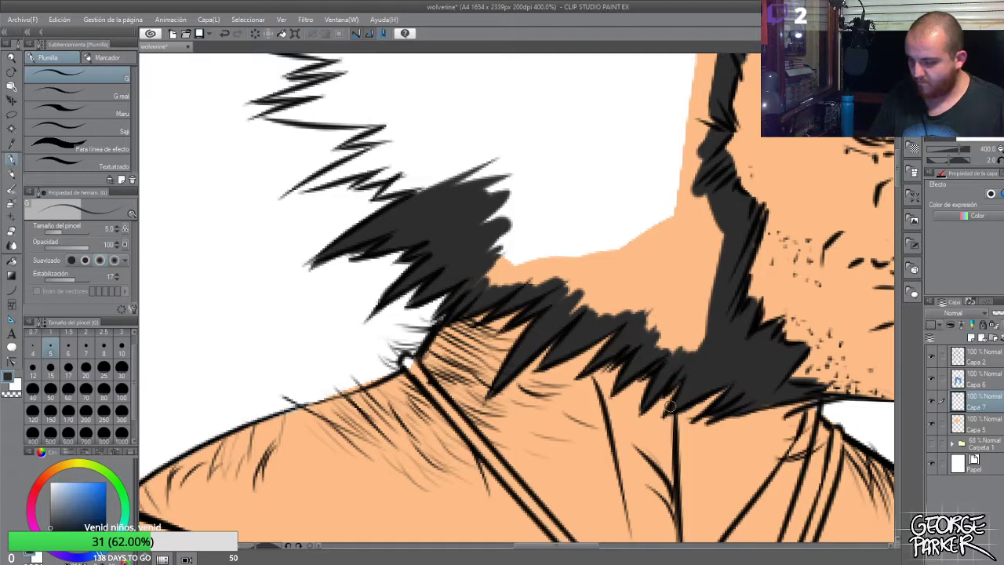
scroll(669, 405, down, 2)
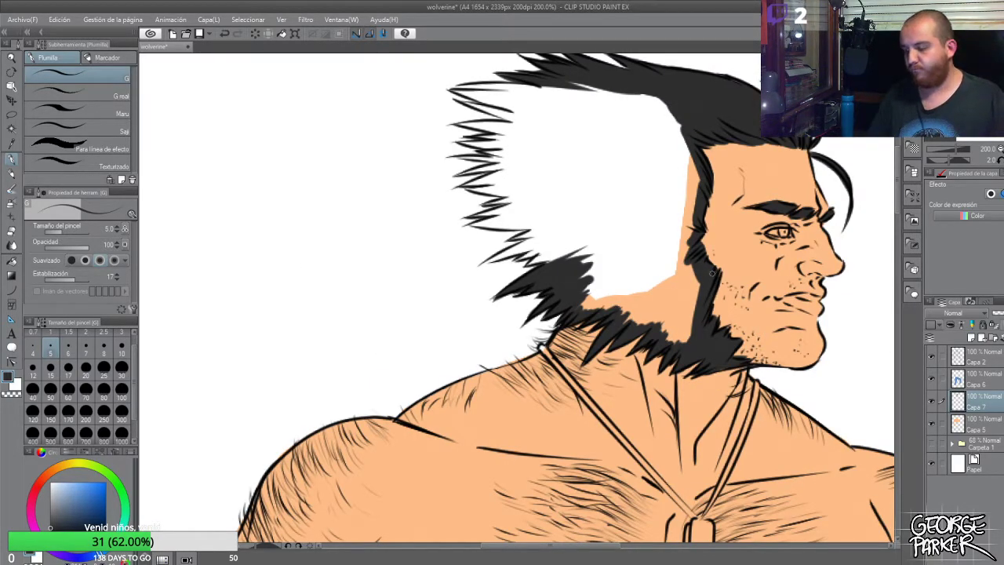
scroll(711, 272, up, 2)
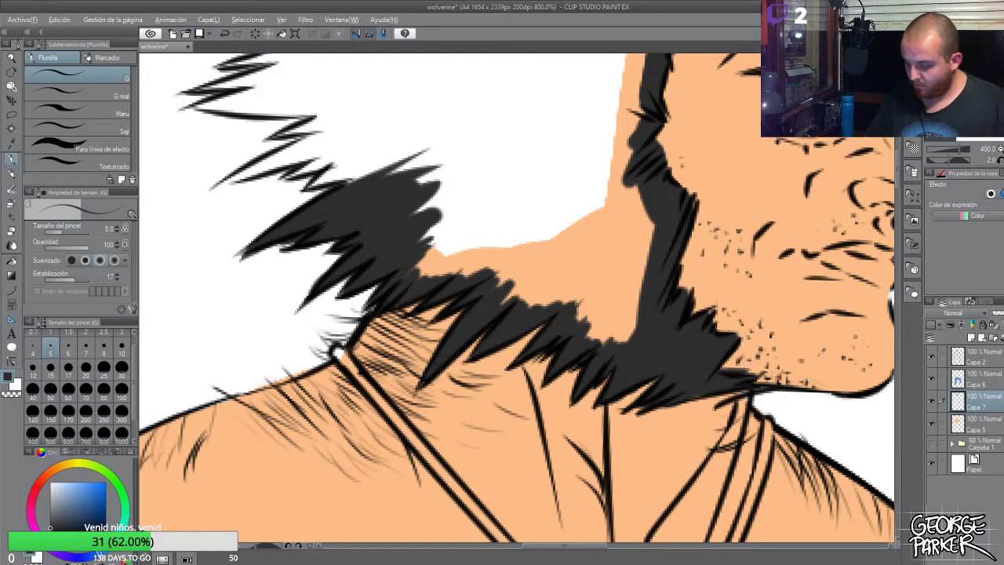
alt+click(836, 355)
click(990, 427)
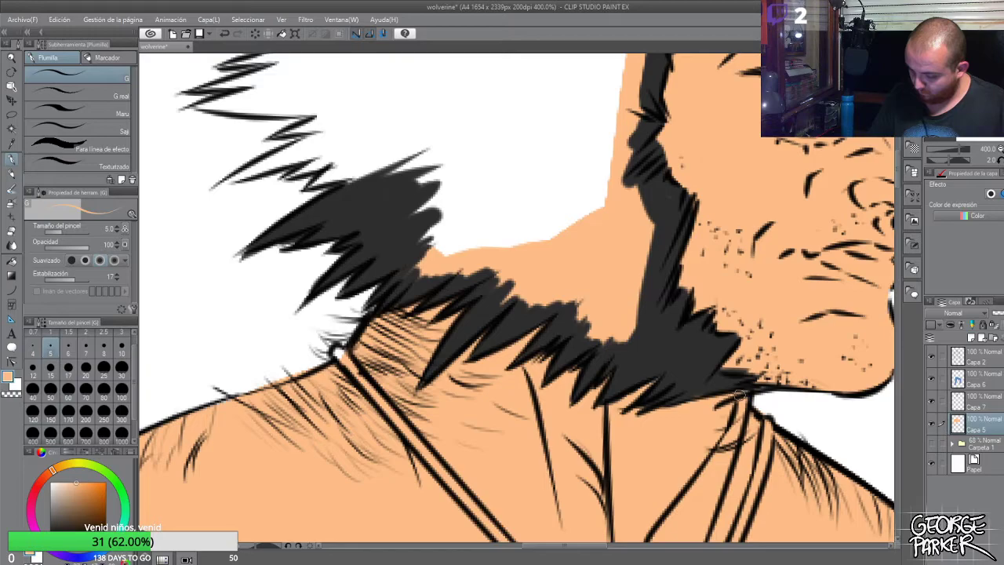
click(994, 404)
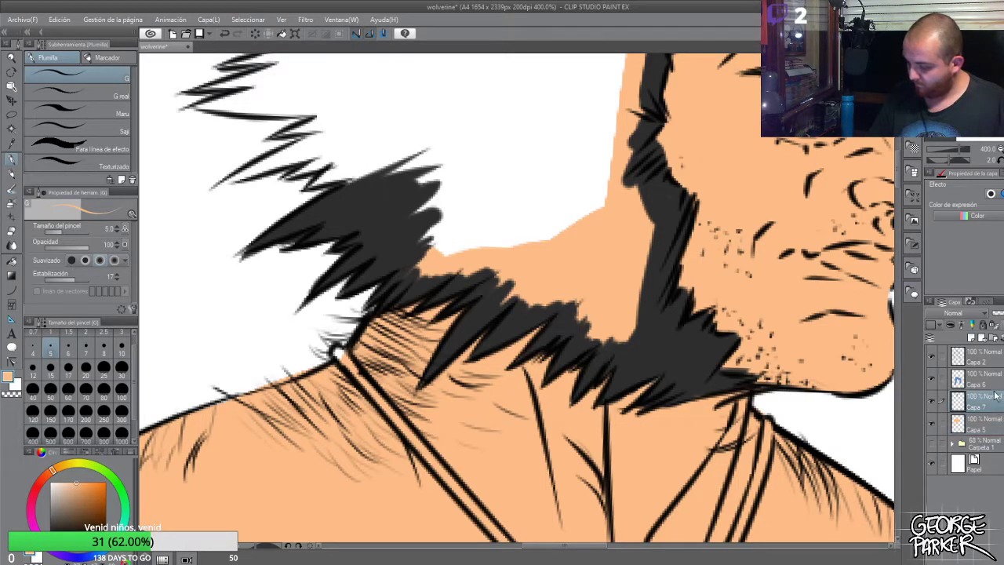
click(933, 400)
click(933, 400)
key(e)
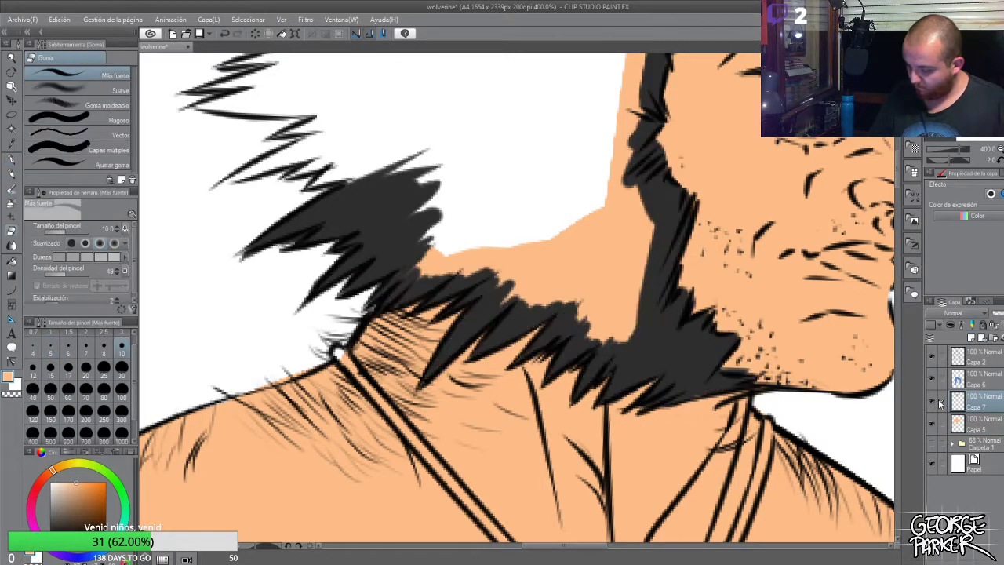
key(p)
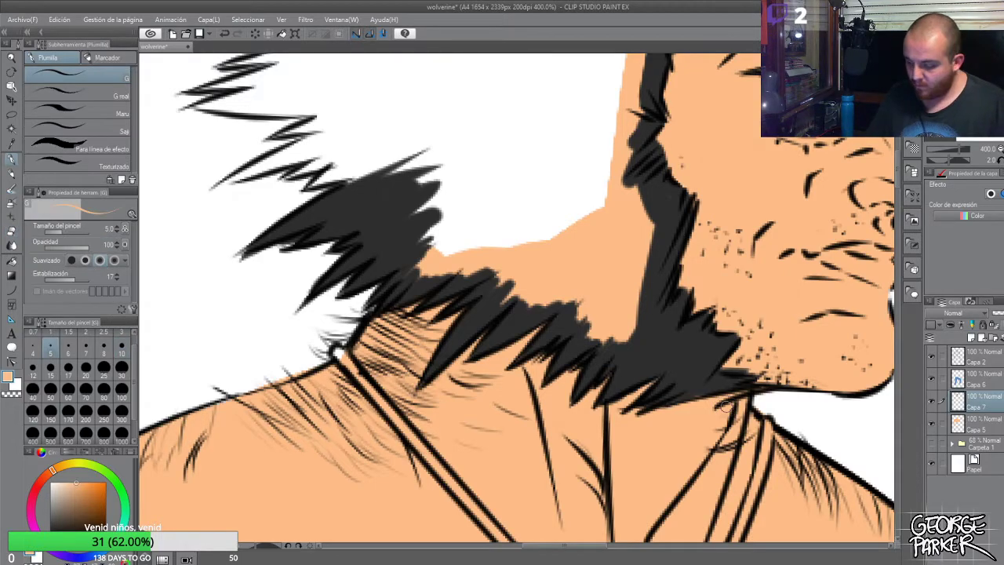
Sample the dark grey of the beard and fill the sideburn and lower hair area on Capa 7 with a size 30 G pen
alt+click(698, 373)
key(e)
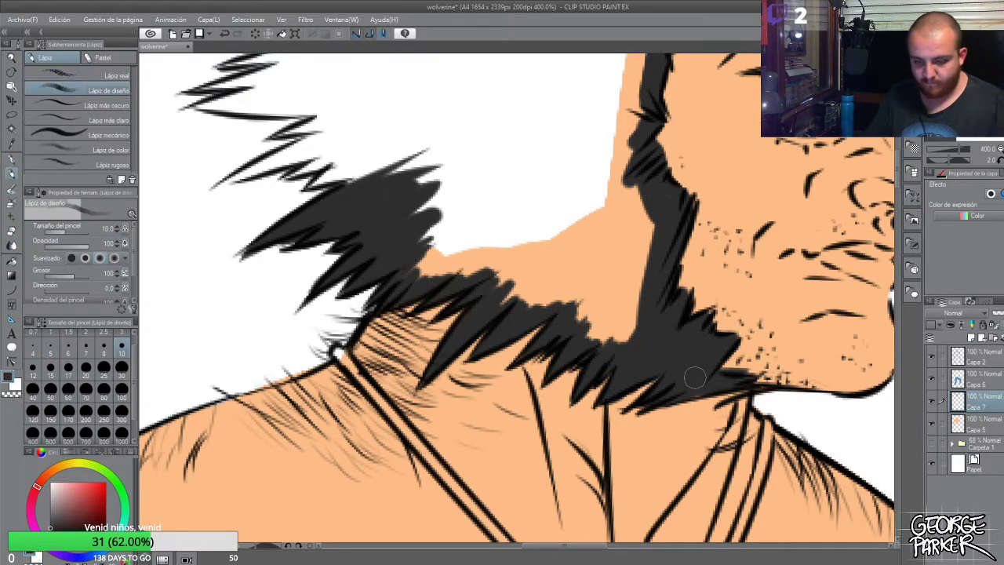
key(p)
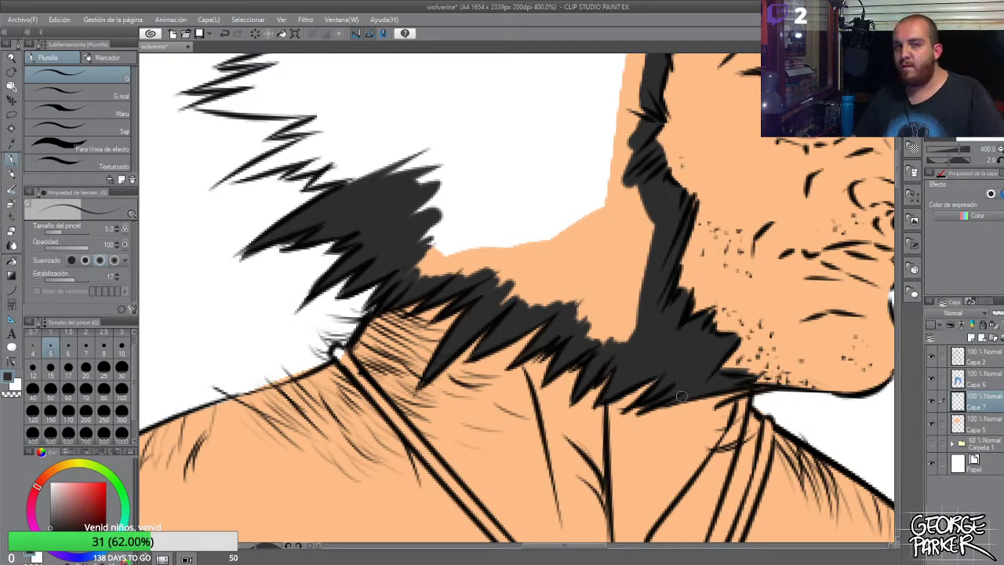
scroll(686, 377, down, 3)
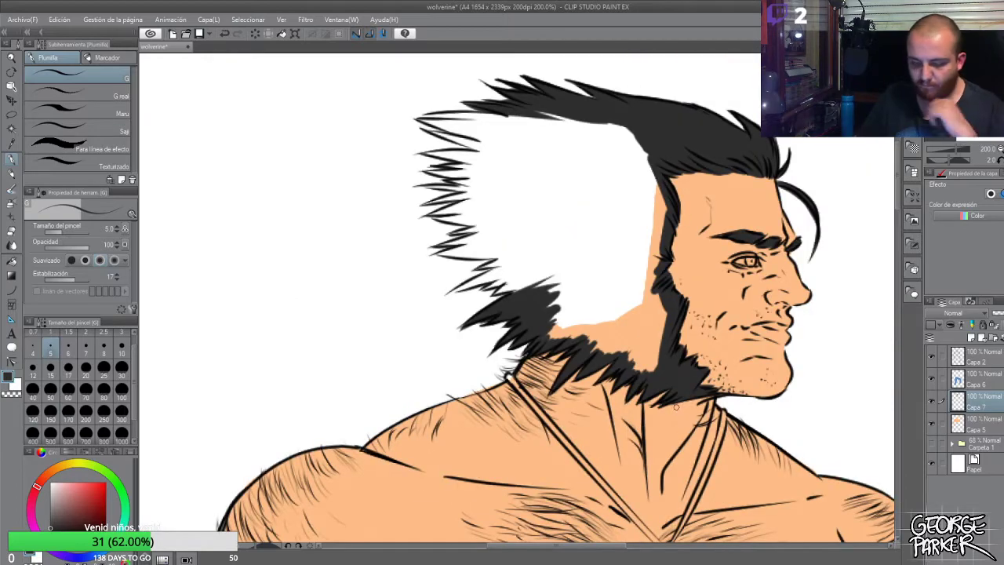
click(123, 367)
mouse_move(640, 165)
mouse_down()
mouse_move(647, 322)
mouse_move(653, 288)
mouse_move(618, 357)
mouse_move(561, 320)
mouse_move(594, 342)
mouse_move(624, 294)
mouse_move(596, 275)
mouse_move(560, 290)
mouse_move(576, 284)
mouse_up()
Fill the lower hair spikes at the back of the head with dark grey strokes using a size 6 G pen
click(122, 347)
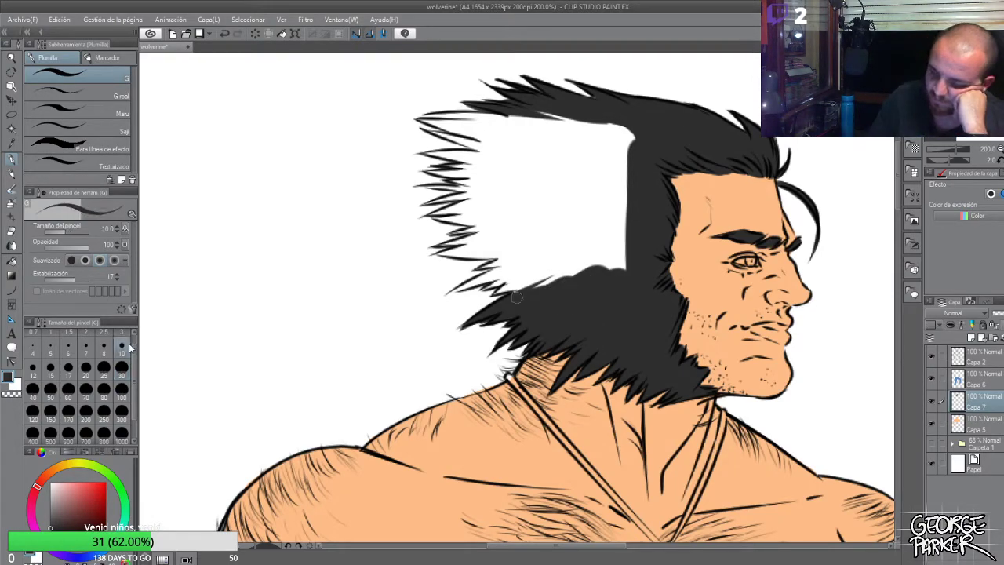
scroll(516, 260, up, 2)
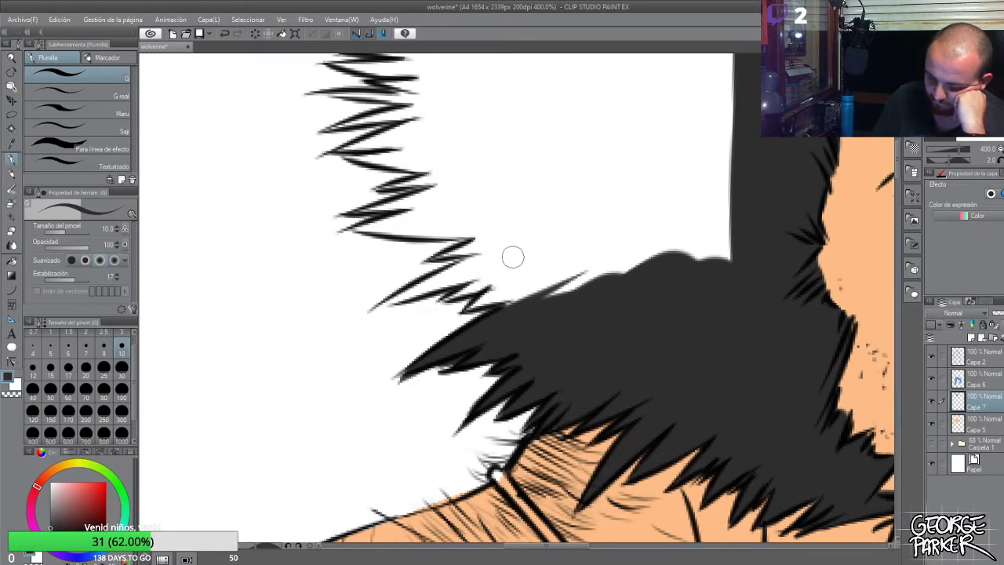
click(68, 351)
drag(392, 302, 517, 250)
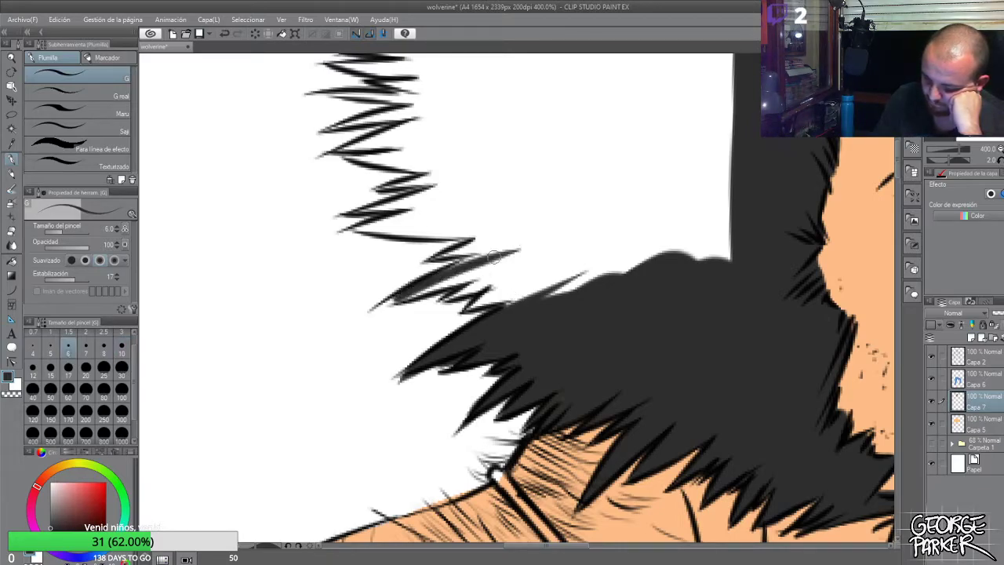
drag(378, 307, 522, 255)
drag(408, 295, 524, 257)
drag(460, 291, 532, 257)
mouse_move(487, 300)
mouse_down()
mouse_move(541, 268)
mouse_move(515, 275)
mouse_up()
drag(462, 317, 554, 282)
drag(504, 306, 573, 289)
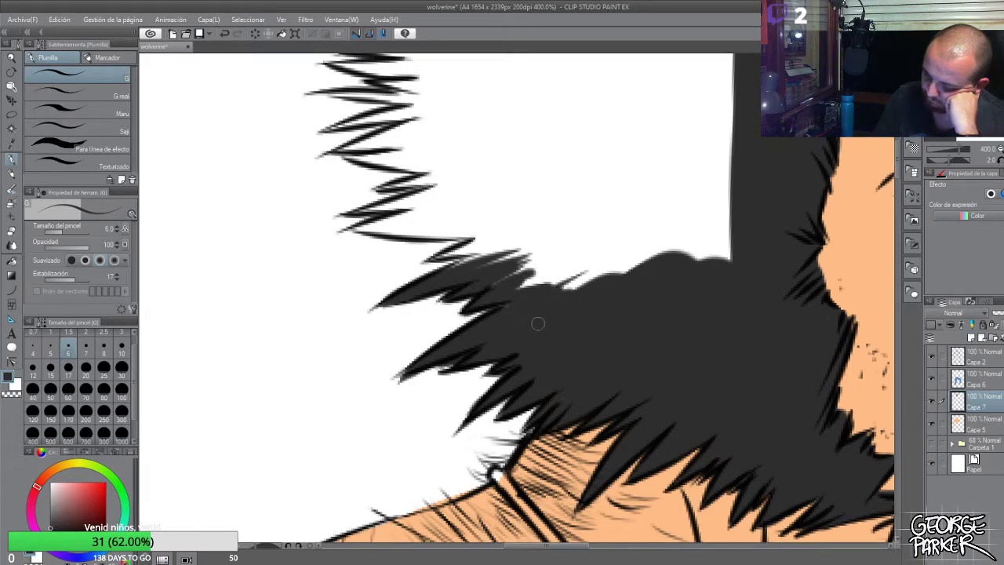
Paint the remaining white area of the back hair dark grey with a size 30 pen, including the small gap near the crown
scroll(534, 283, down, 3)
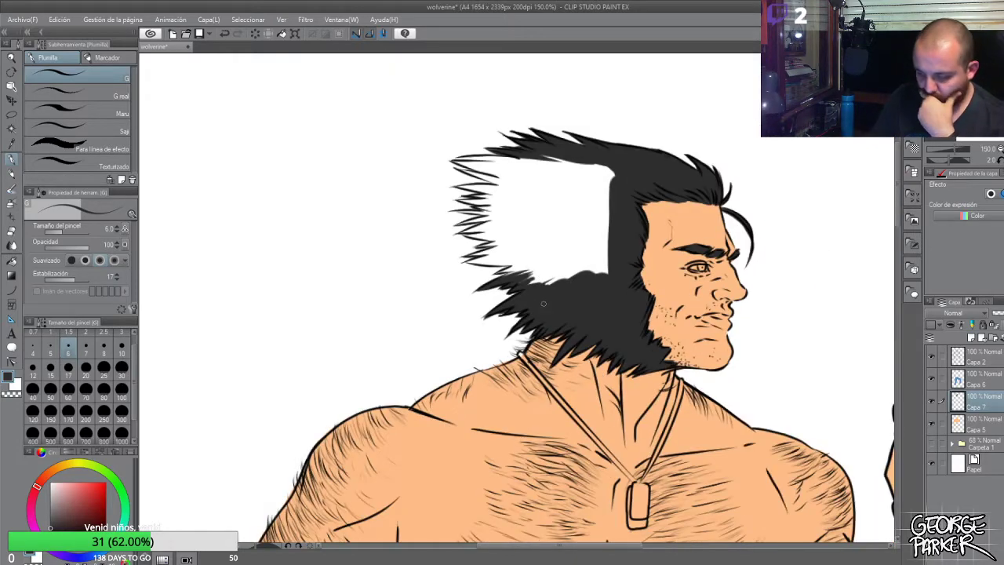
click(122, 367)
drag(524, 158, 535, 281)
mouse_move(549, 161)
mouse_down()
mouse_move(547, 255)
mouse_move(581, 161)
mouse_move(607, 180)
mouse_move(599, 159)
mouse_move(574, 183)
mouse_move(454, 165)
mouse_move(479, 191)
mouse_up()
mouse_move(488, 198)
mouse_down()
mouse_move(466, 220)
mouse_move(483, 234)
mouse_move(462, 202)
mouse_move(483, 245)
mouse_move(475, 262)
mouse_move(510, 267)
mouse_move(512, 183)
mouse_move(493, 199)
mouse_up()
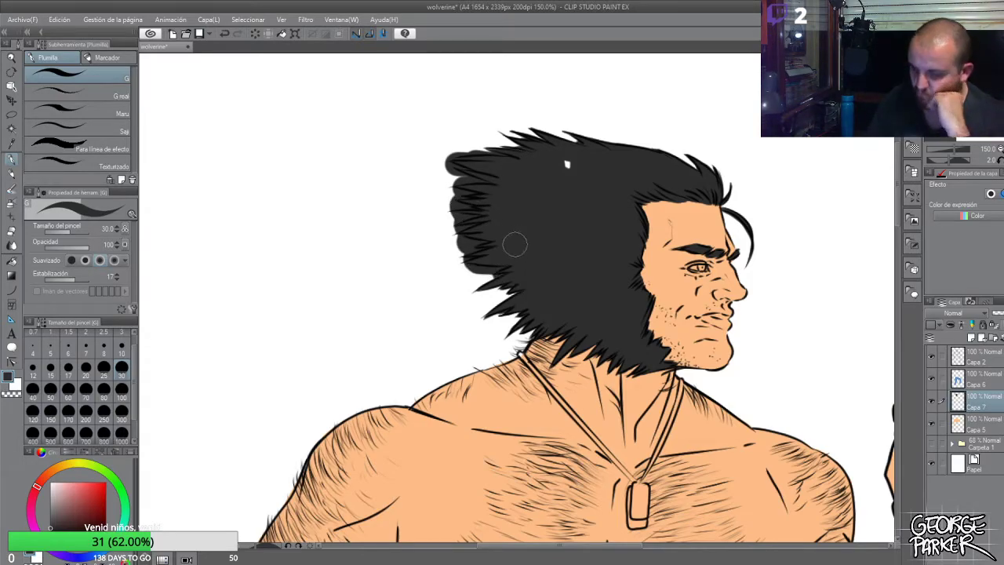
click(566, 162)
Erase the dark grey overflow beneath the long spike at the lower back of the hair with a size 4 eraser
scroll(550, 290, up, 2)
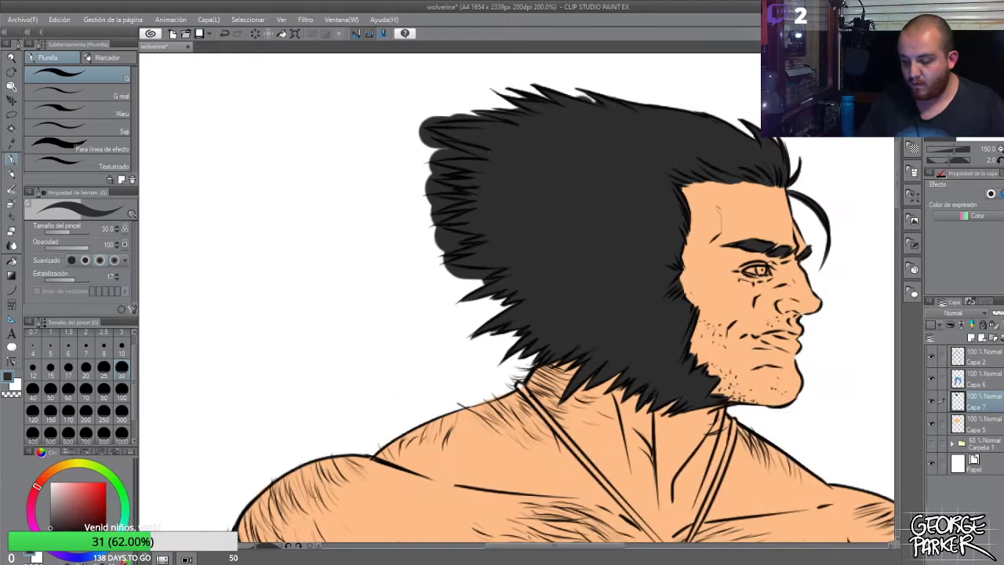
key(e)
click(34, 349)
mouse_move(453, 320)
mouse_down()
mouse_move(477, 314)
mouse_move(378, 284)
mouse_move(478, 286)
mouse_move(407, 299)
mouse_move(466, 298)
mouse_up()
mouse_move(466, 297)
mouse_down()
mouse_move(403, 301)
mouse_move(451, 295)
mouse_up()
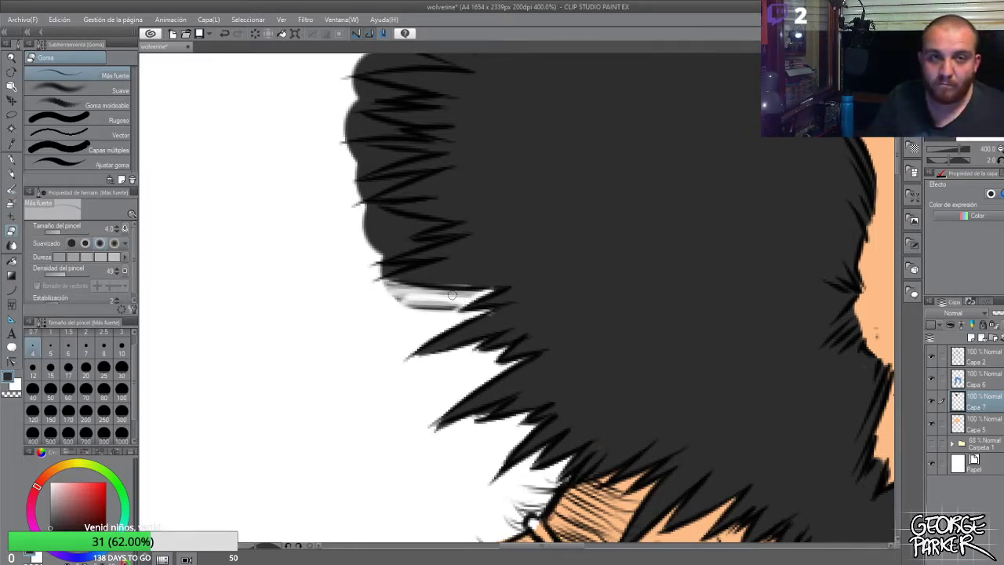
key(p)
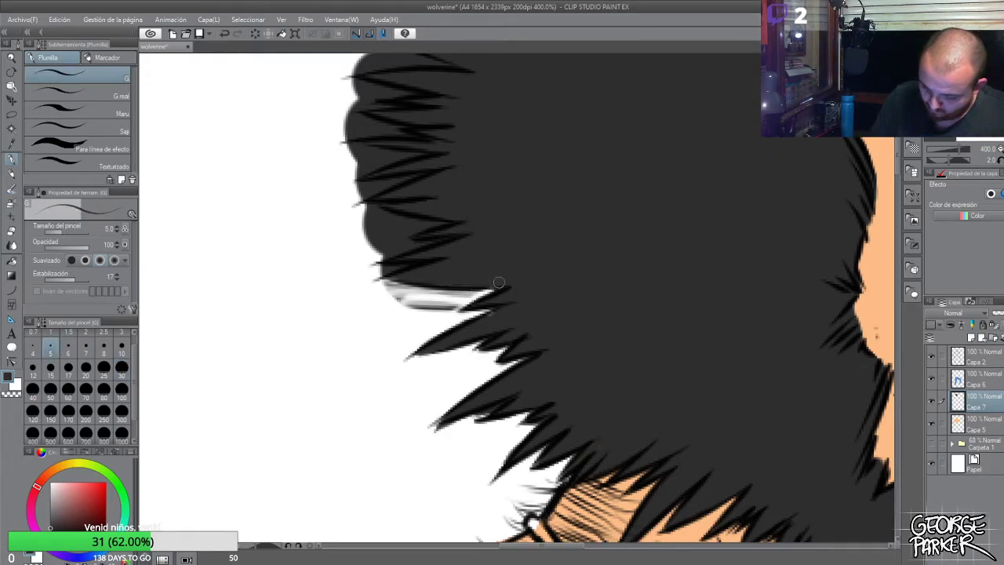
key(e)
mouse_move(474, 299)
mouse_down()
mouse_move(382, 290)
mouse_move(452, 308)
mouse_move(431, 304)
mouse_move(417, 316)
mouse_move(381, 282)
mouse_move(438, 300)
mouse_up()
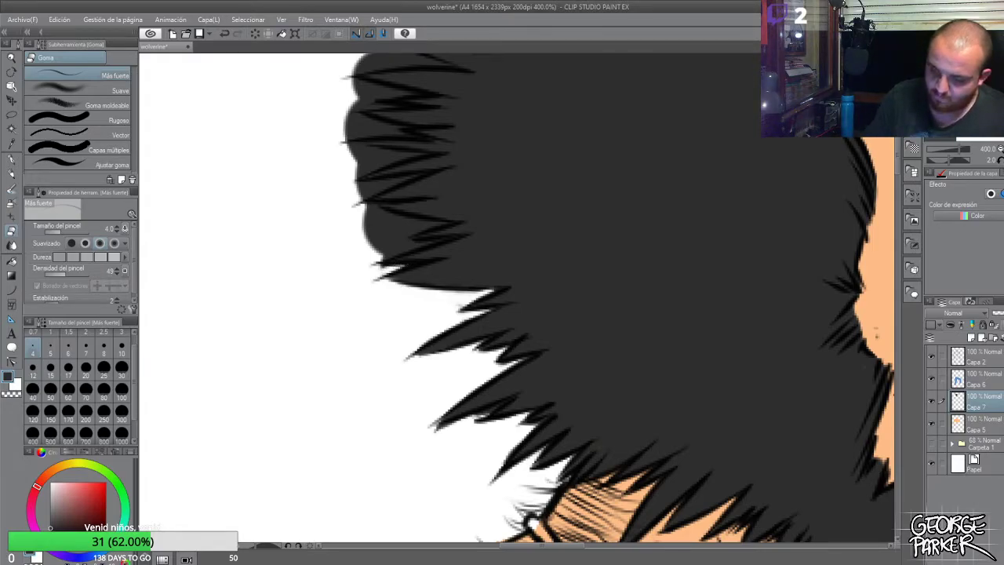
Erase the overflow in the gap between the spikes above the long lower one, undoing stray eraser strokes
drag(433, 237, 379, 253)
mouse_move(438, 240)
mouse_down()
mouse_move(405, 241)
mouse_move(439, 223)
mouse_up()
key(ctrl+z)
key(ctrl+z)
key(ctrl+z)
key(ctrl+z)
key(ctrl+z)
key(ctrl+z)
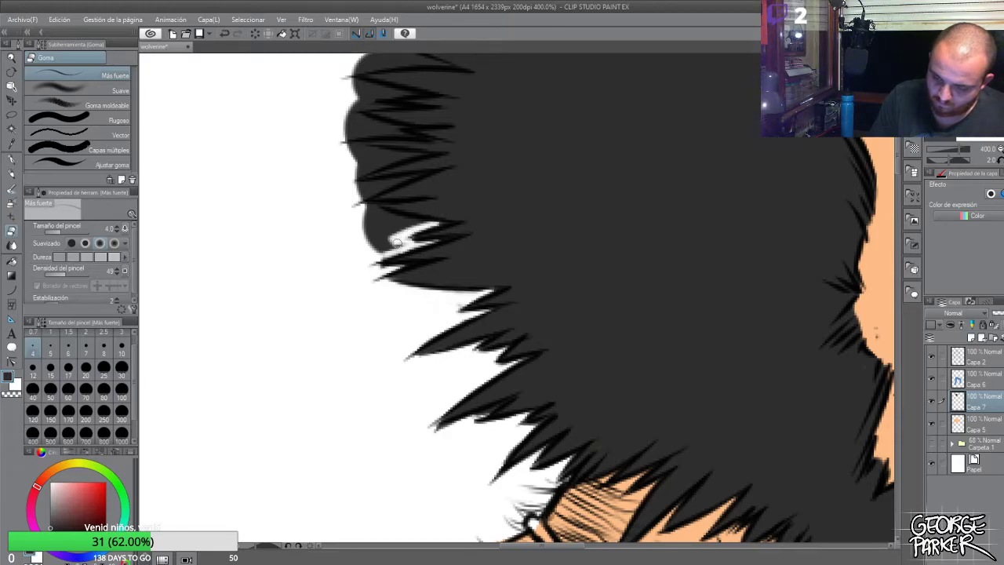
Clear the leftover grey outside that gap with the eraser at sizes 30 and 7, following the inked spikes
mouse_move(390, 249)
mouse_down()
mouse_move(369, 216)
mouse_move(361, 221)
mouse_up()
click(122, 369)
key(ctrl+z)
key(ctrl+z)
key(ctrl+z)
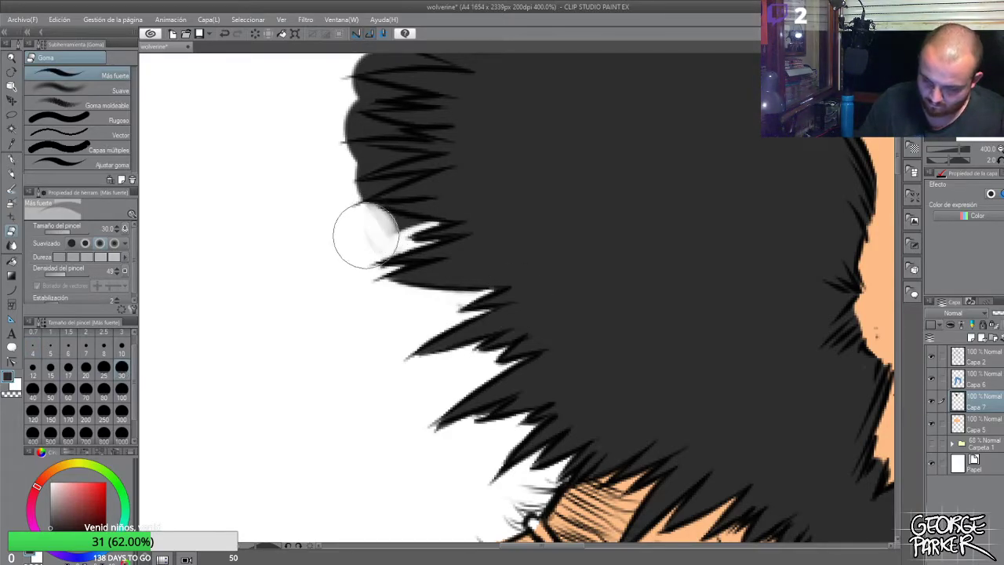
click(87, 353)
mouse_move(418, 222)
mouse_down()
mouse_move(386, 218)
mouse_move(408, 220)
mouse_move(391, 229)
mouse_up()
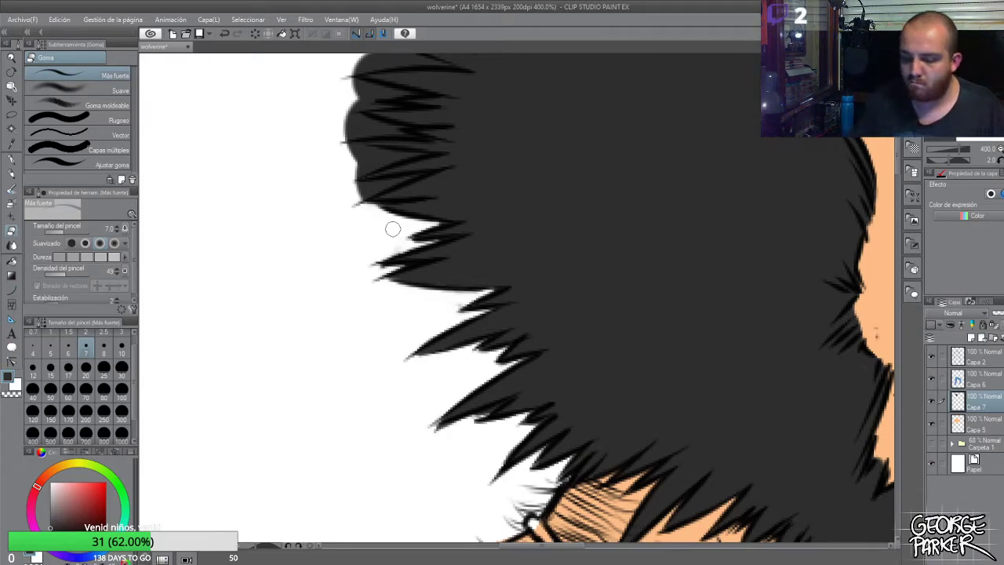
Erase the overflow between the upper back hair spikes with a size 4 eraser, up to the underside of the topmost tuft
click(32, 350)
mouse_move(406, 177)
mouse_down()
mouse_move(347, 191)
mouse_move(400, 174)
mouse_move(412, 150)
mouse_move(380, 161)
mouse_move(415, 153)
mouse_move(348, 181)
mouse_move(397, 157)
mouse_move(343, 154)
mouse_move(352, 148)
mouse_move(391, 153)
mouse_move(366, 150)
mouse_move(347, 167)
mouse_move(342, 145)
mouse_move(357, 146)
mouse_move(351, 174)
mouse_move(406, 153)
mouse_move(358, 151)
mouse_move(408, 147)
mouse_move(396, 127)
mouse_move(350, 134)
mouse_move(386, 127)
mouse_move(351, 112)
mouse_move(372, 125)
mouse_move(348, 129)
mouse_move(350, 106)
mouse_move(340, 127)
mouse_move(398, 97)
mouse_move(350, 103)
mouse_move(424, 92)
mouse_move(373, 95)
mouse_up()
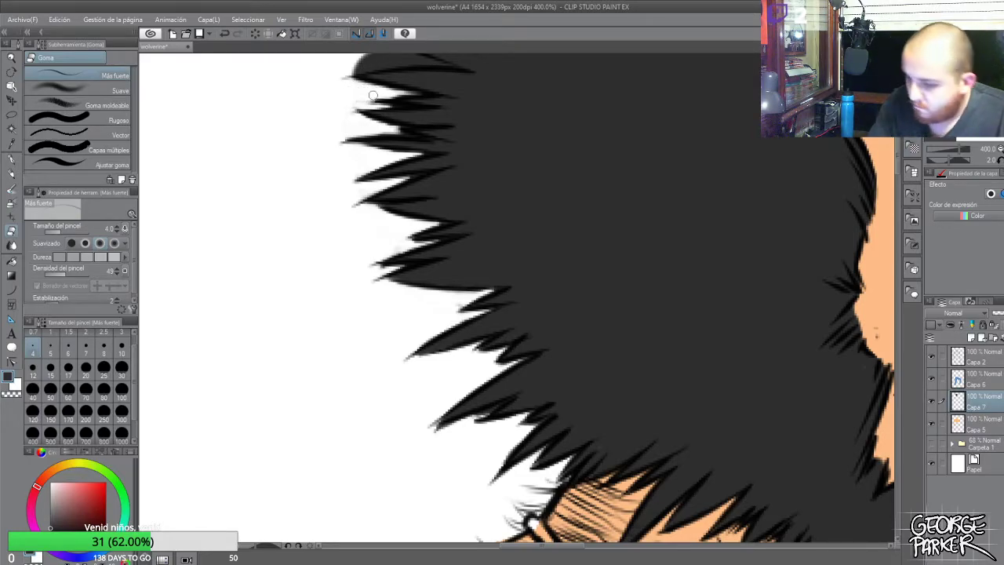
scroll(461, 176, down, 3)
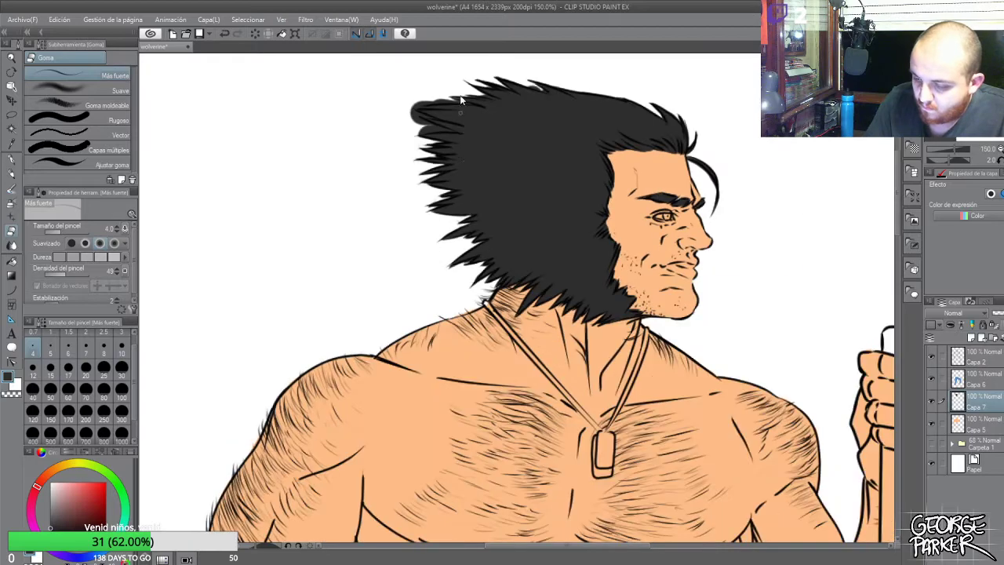
scroll(462, 102, up, 2)
scroll(345, 118, up, 3)
mouse_move(360, 177)
mouse_down()
mouse_move(414, 166)
mouse_move(396, 168)
mouse_move(458, 174)
mouse_move(401, 154)
mouse_up()
Erase the grey overflow around the topmost back tuft and along the neighbouring spikes above it
key(p)
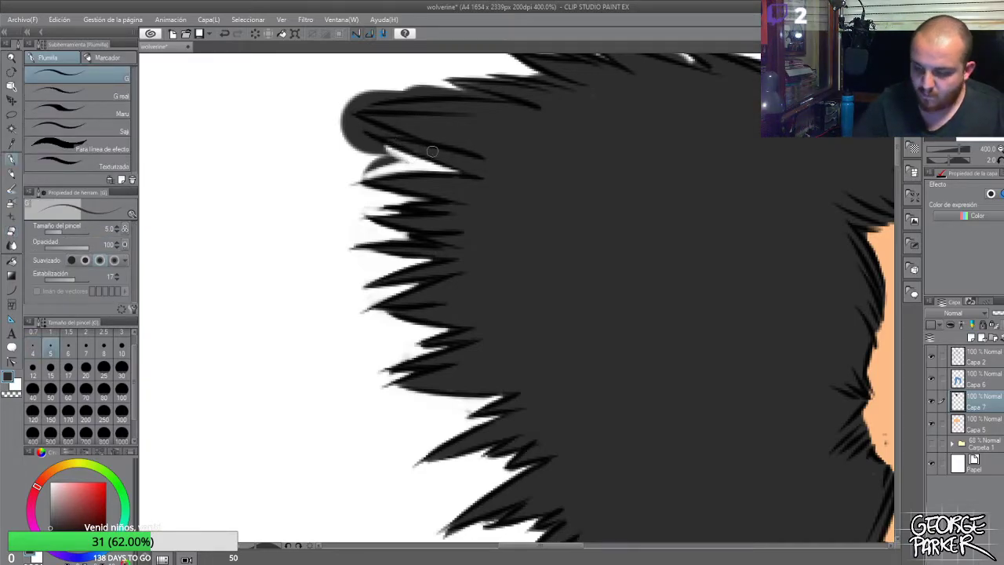
key(e)
mouse_move(359, 139)
mouse_down()
mouse_move(388, 149)
mouse_move(359, 137)
mouse_move(391, 163)
mouse_move(368, 172)
mouse_move(384, 168)
mouse_move(354, 143)
mouse_move(391, 163)
mouse_move(390, 130)
mouse_move(351, 121)
mouse_move(401, 137)
mouse_up()
mouse_move(343, 109)
mouse_down()
mouse_move(351, 154)
mouse_move(341, 138)
mouse_move(348, 115)
mouse_move(357, 161)
mouse_move(365, 142)
mouse_move(363, 93)
mouse_move(347, 108)
mouse_move(355, 91)
mouse_move(356, 115)
mouse_move(384, 88)
mouse_move(356, 101)
mouse_move(349, 105)
mouse_move(404, 83)
mouse_move(347, 107)
mouse_move(424, 79)
mouse_move(410, 82)
mouse_move(436, 85)
mouse_move(377, 94)
mouse_move(482, 89)
mouse_move(437, 86)
mouse_move(485, 97)
mouse_move(427, 91)
mouse_move(510, 101)
mouse_up()
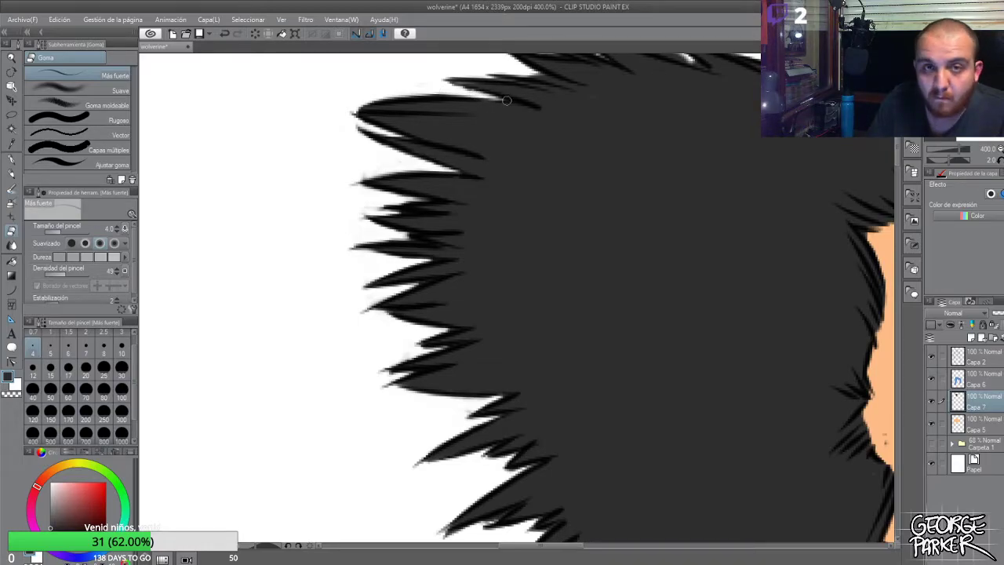
scroll(496, 105, down, 1)
scroll(517, 90, up, 2)
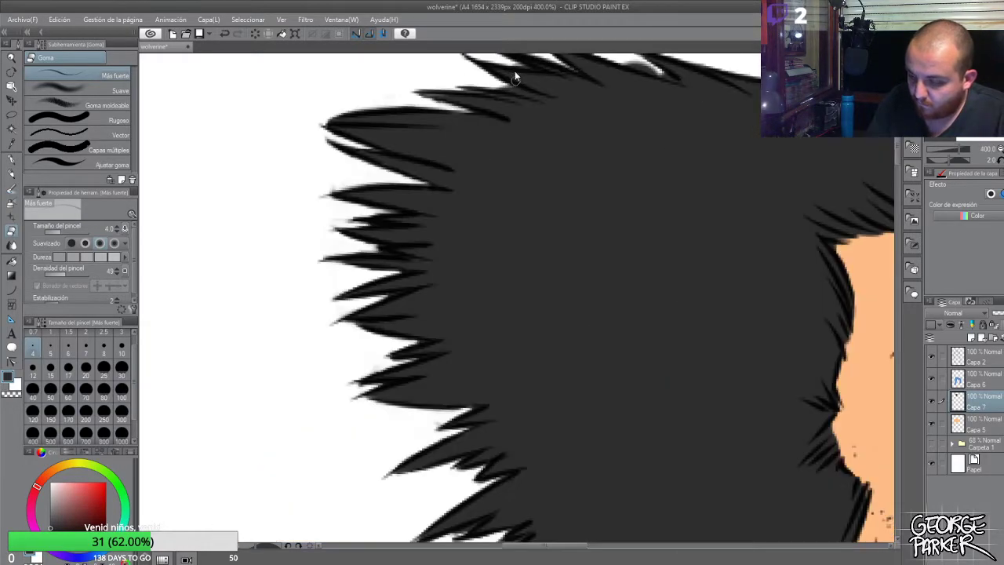
drag(486, 91, 529, 98)
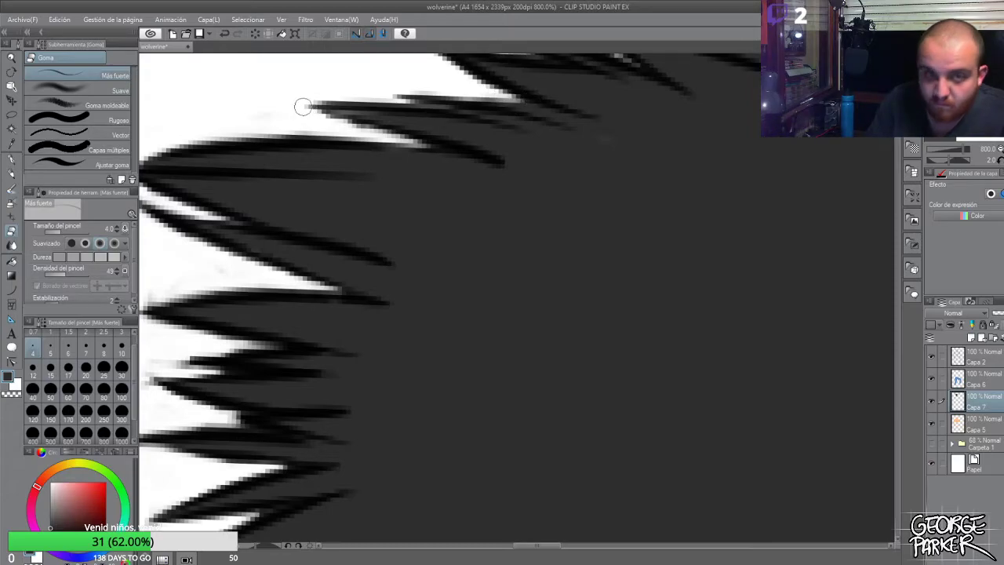
Check the coloured hair against the whole figure and save the wolverine drawing
scroll(303, 106, down, 6)
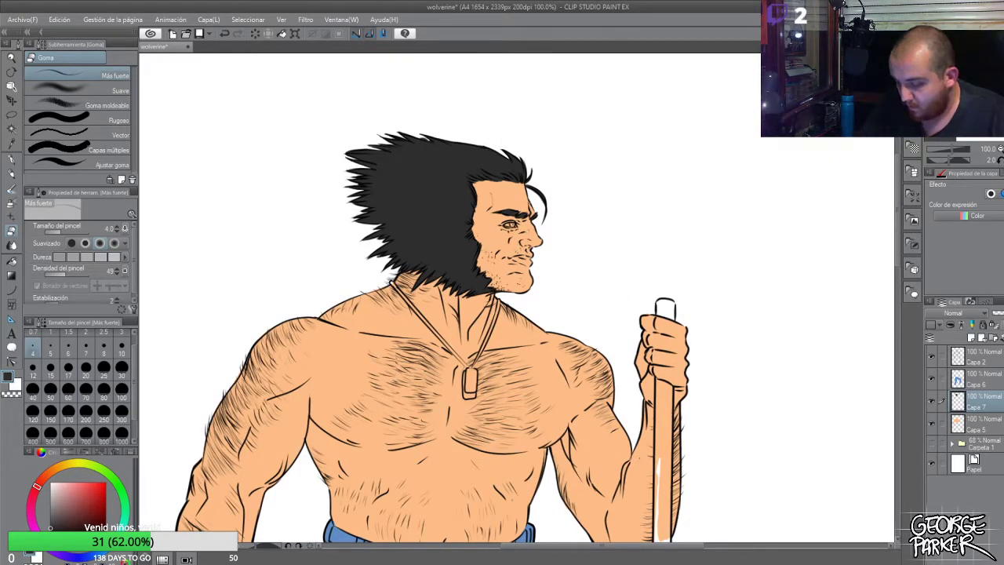
scroll(539, 208, down, 2)
scroll(542, 200, down, 1)
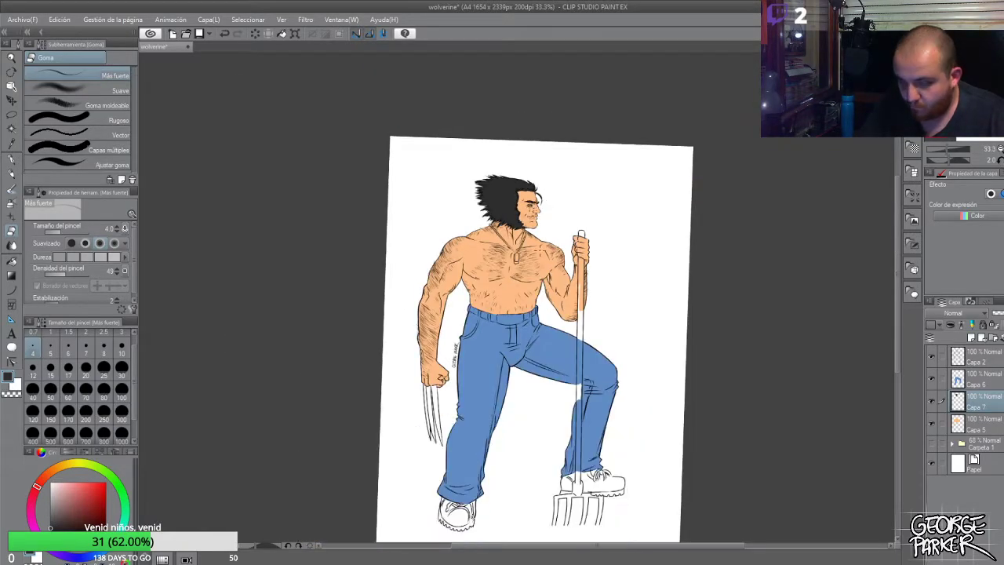
scroll(541, 247, up, 2)
scroll(544, 223, down, 2)
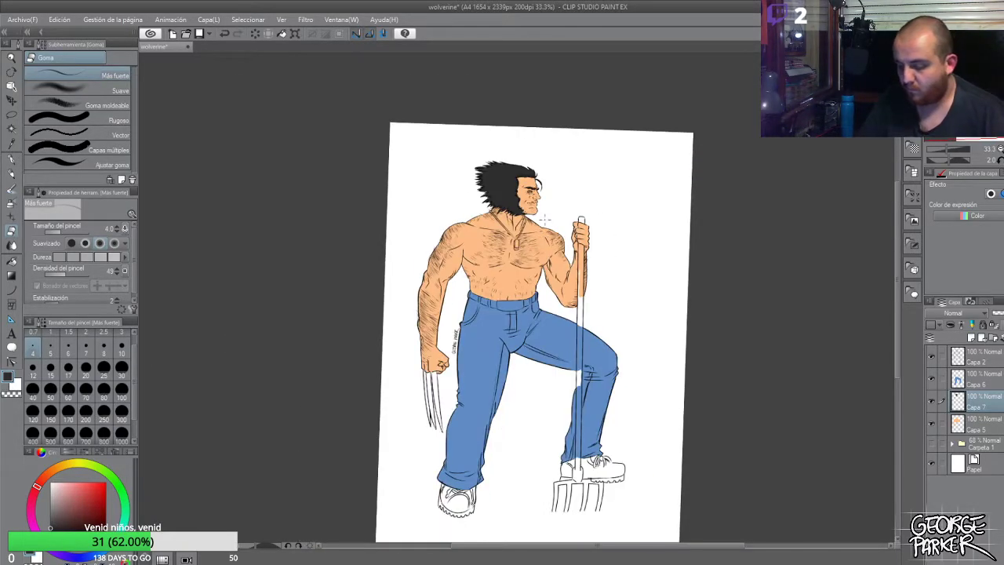
scroll(549, 224, up, 1)
key(ctrl+s)
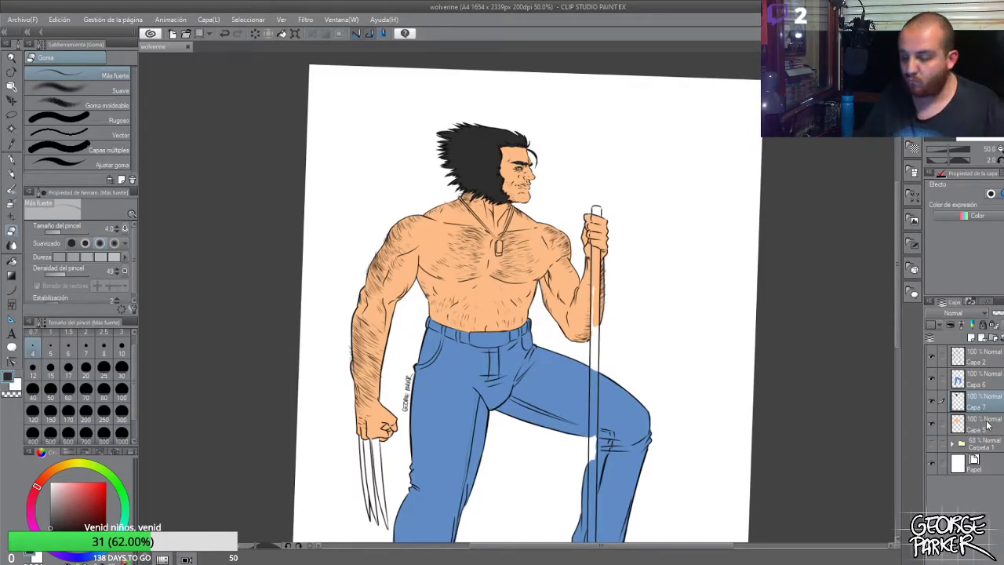
Refill the skin on Capa 5 with a slightly paler orange tone, using the fill that refers only to the edited layer
click(987, 427)
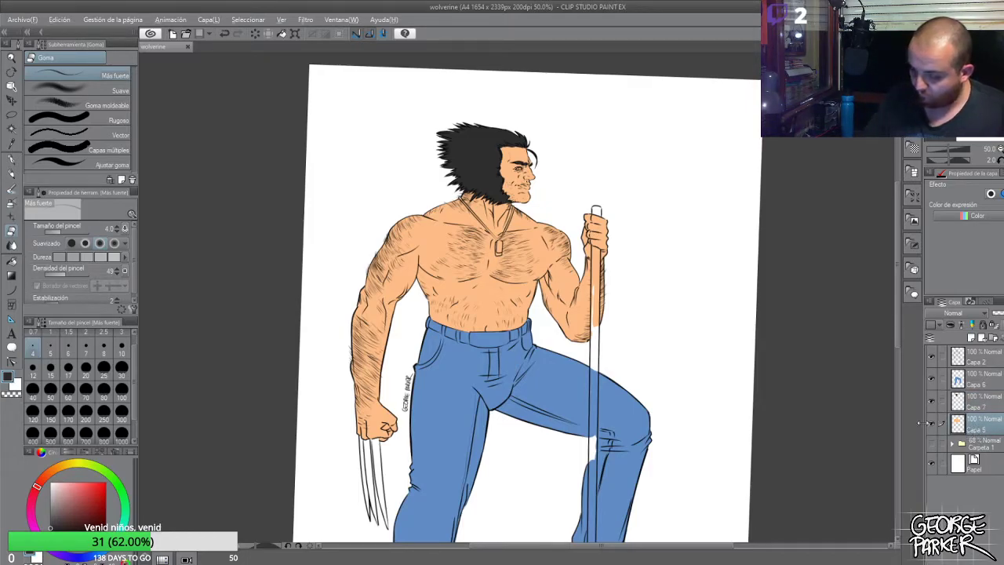
alt+click(546, 238)
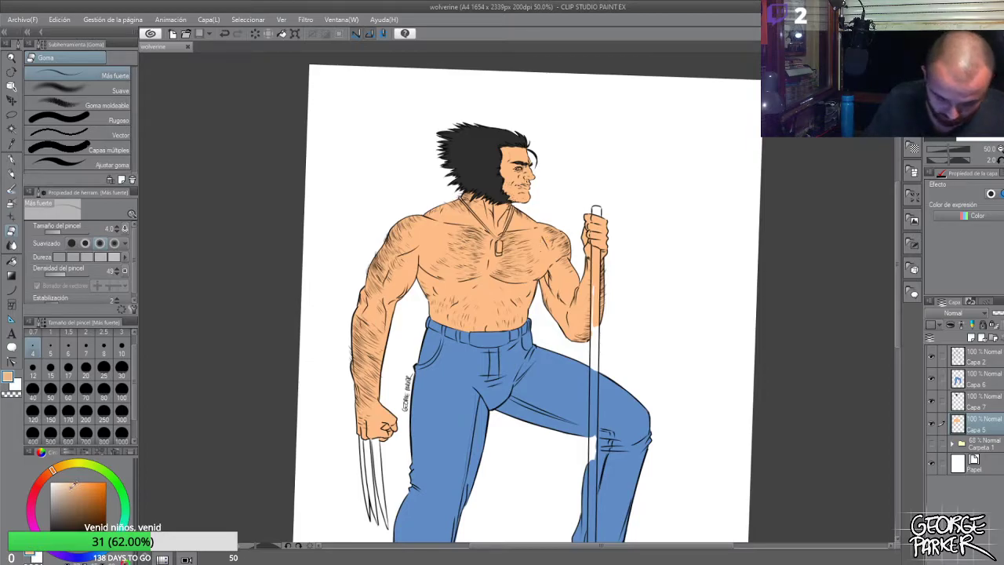
key(g)
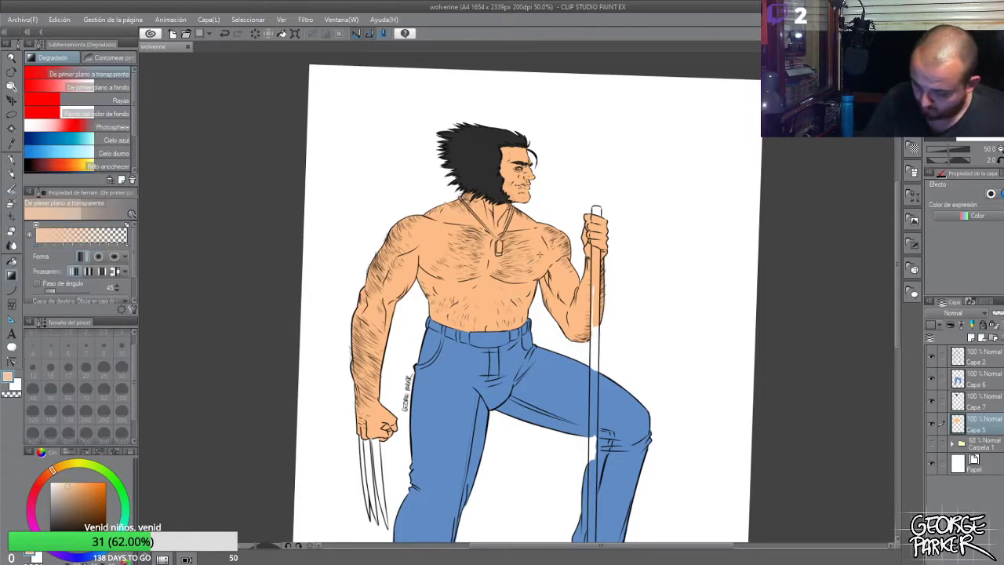
key(g)
click(545, 251)
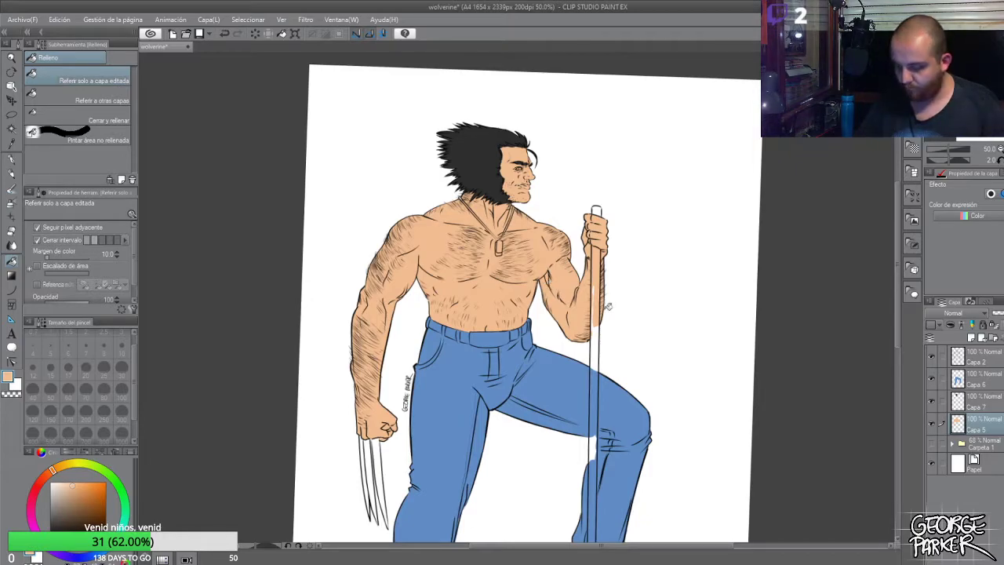
scroll(610, 291, down, 2)
scroll(604, 302, up, 1)
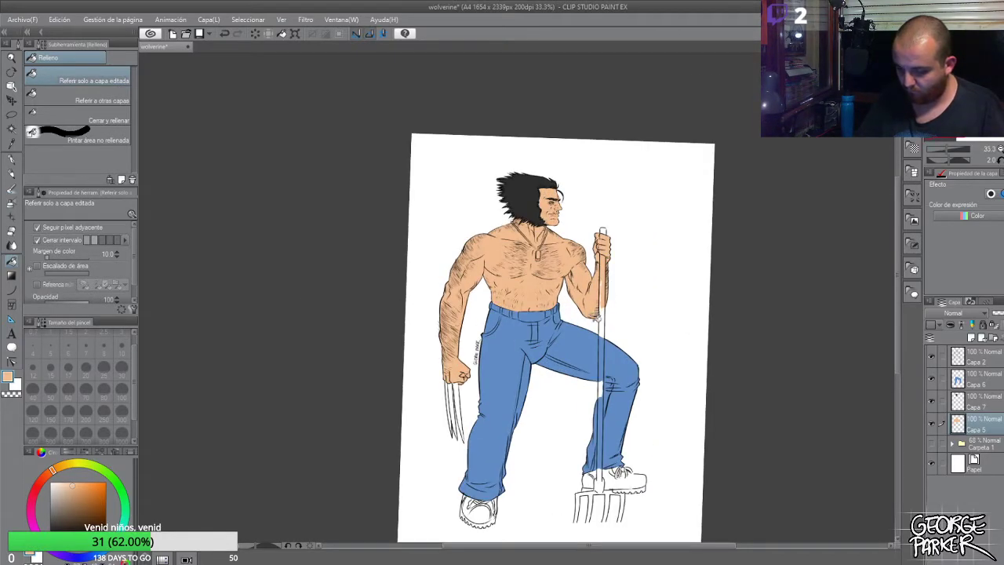
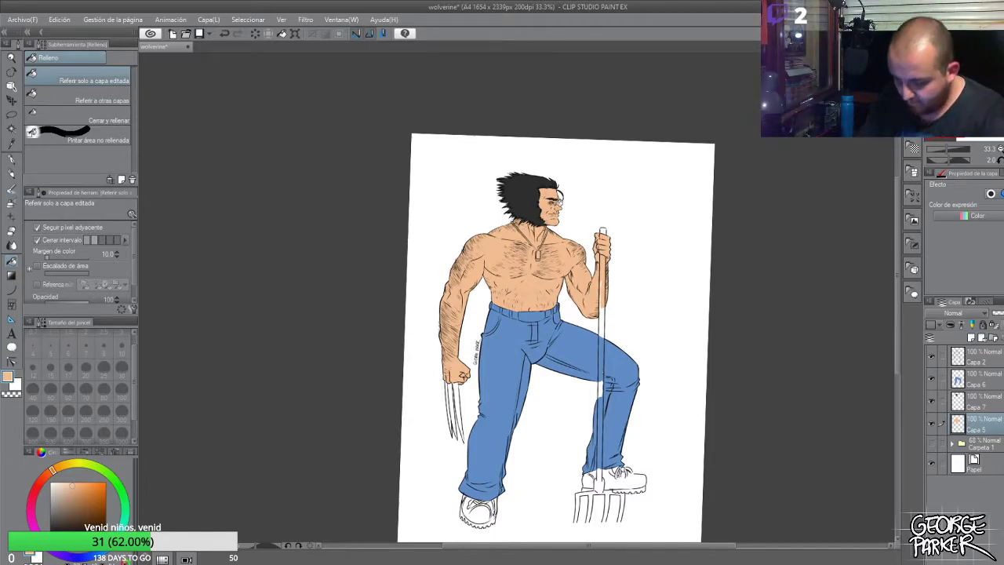
Add a new layer above the skin layer Capa 5 and colour the eye pale grey with the G pen at size 5
scroll(554, 196, up, 3)
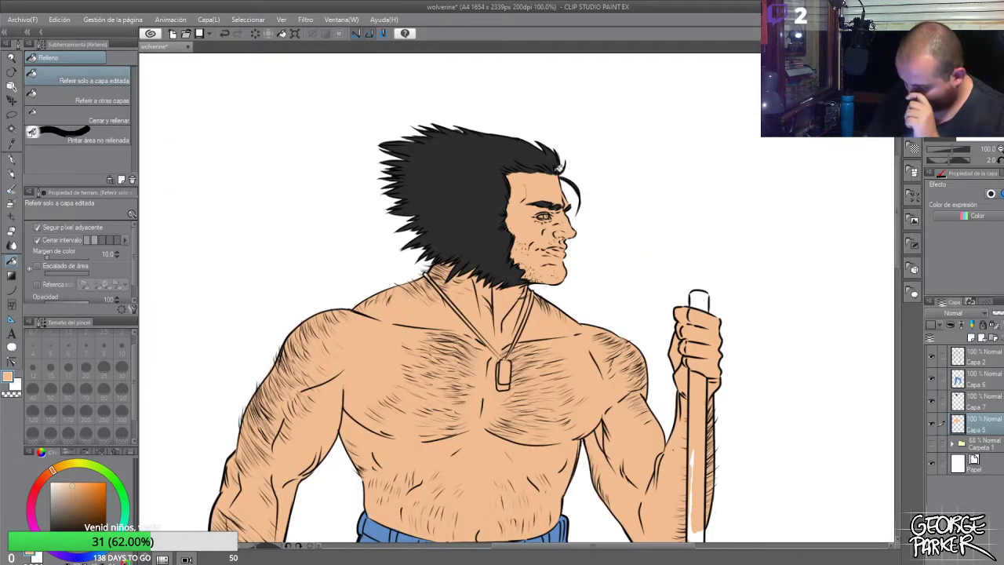
click(971, 337)
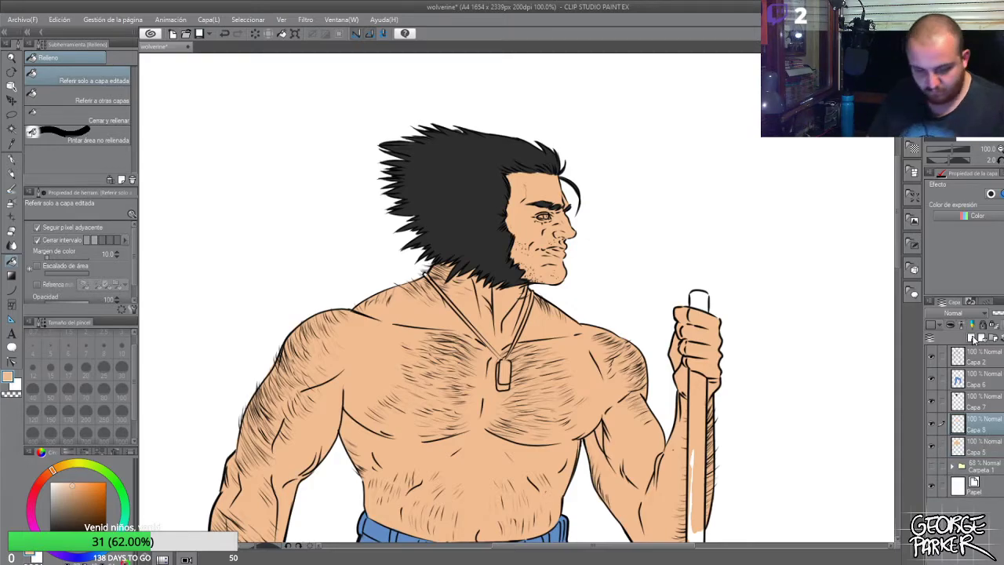
key(p)
click(48, 500)
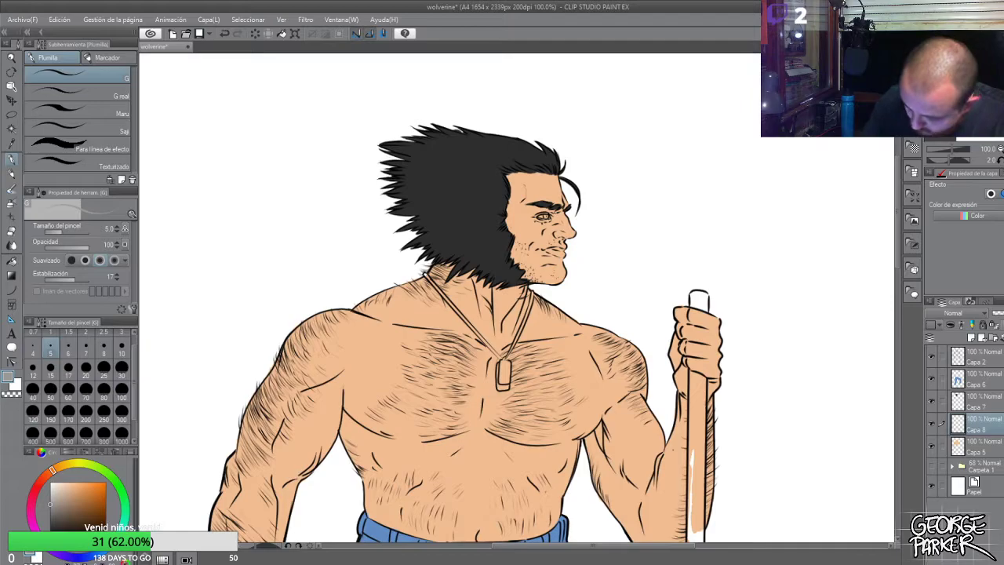
scroll(554, 203, up, 2)
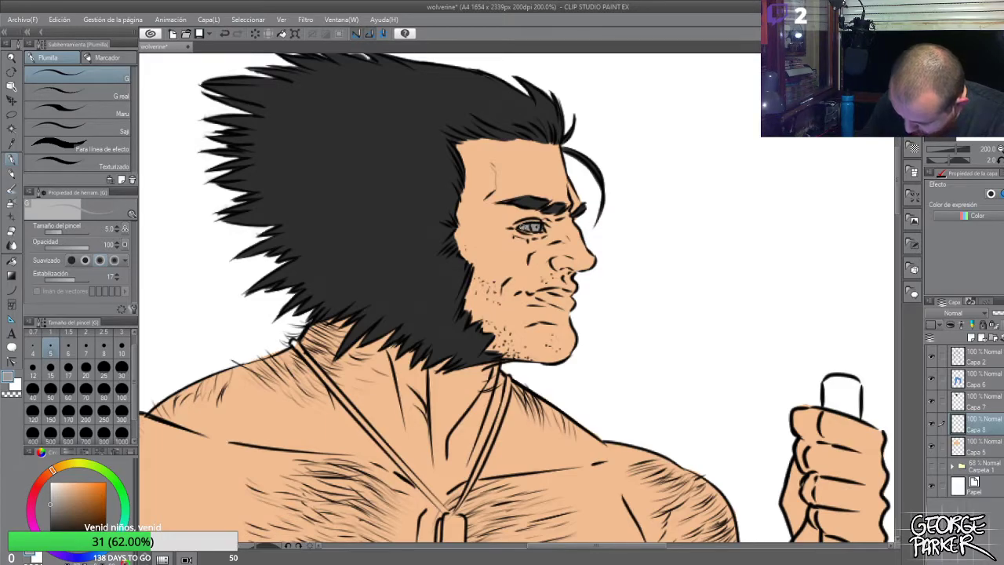
scroll(546, 223, down, 2)
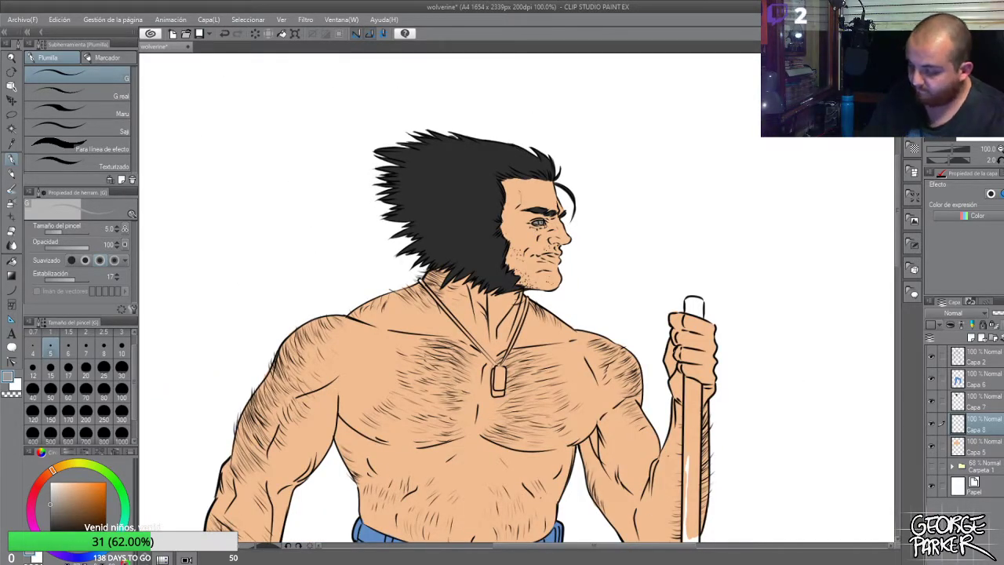
Add another new layer above the eye layer and paint the iris in a muted dark blue with the G pen
click(969, 337)
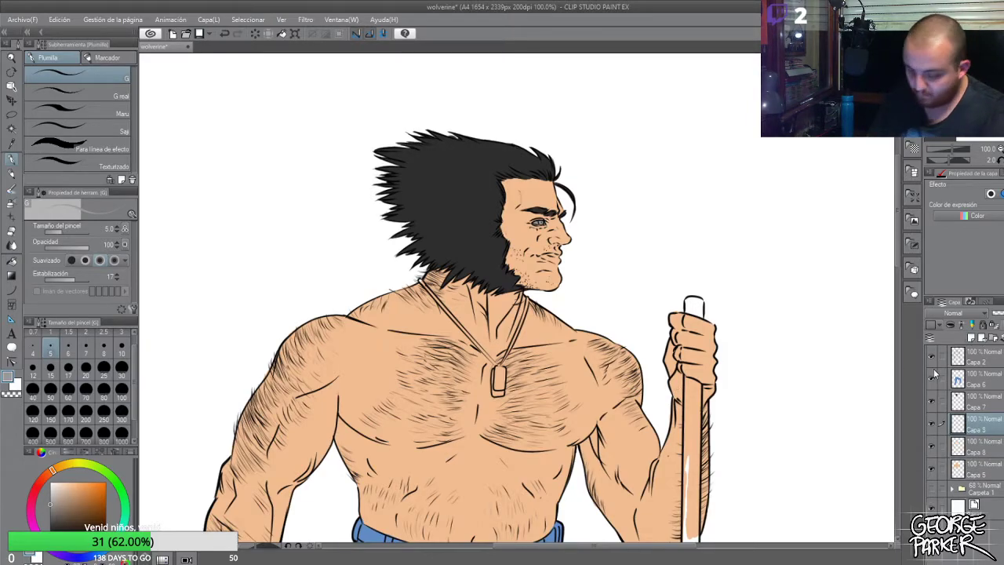
click(89, 556)
drag(89, 502, 76, 504)
scroll(537, 222, up, 2)
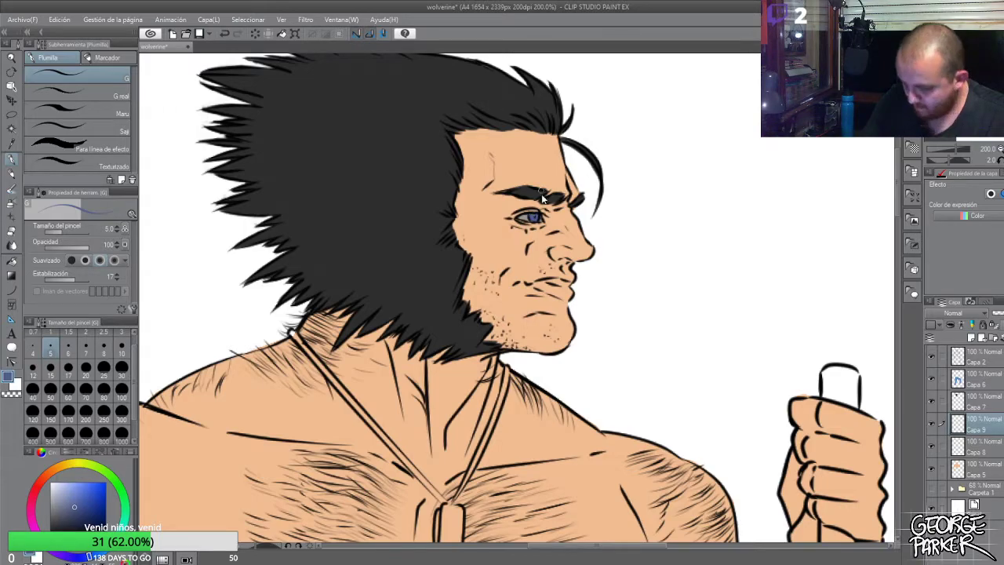
scroll(533, 215, down, 3)
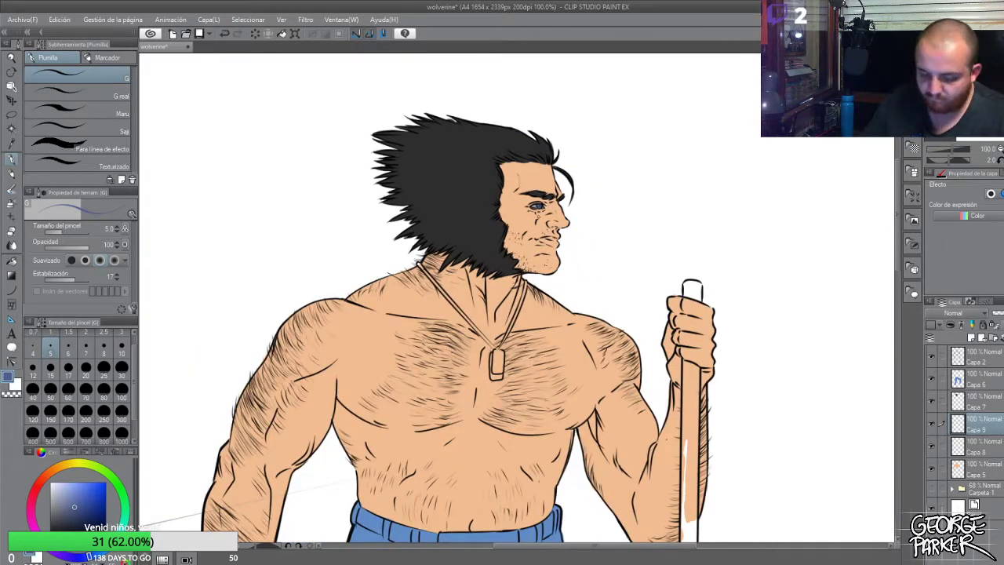
Sample the skin tone, shift it to a dusty pinkish red and paint the lips on Capa 9
alt+click(550, 179)
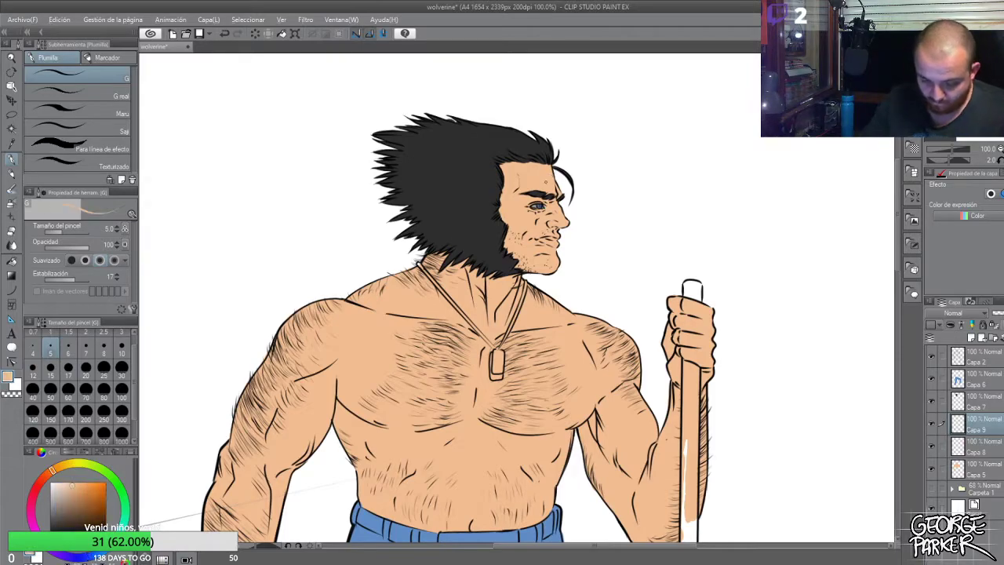
drag(48, 476, 63, 494)
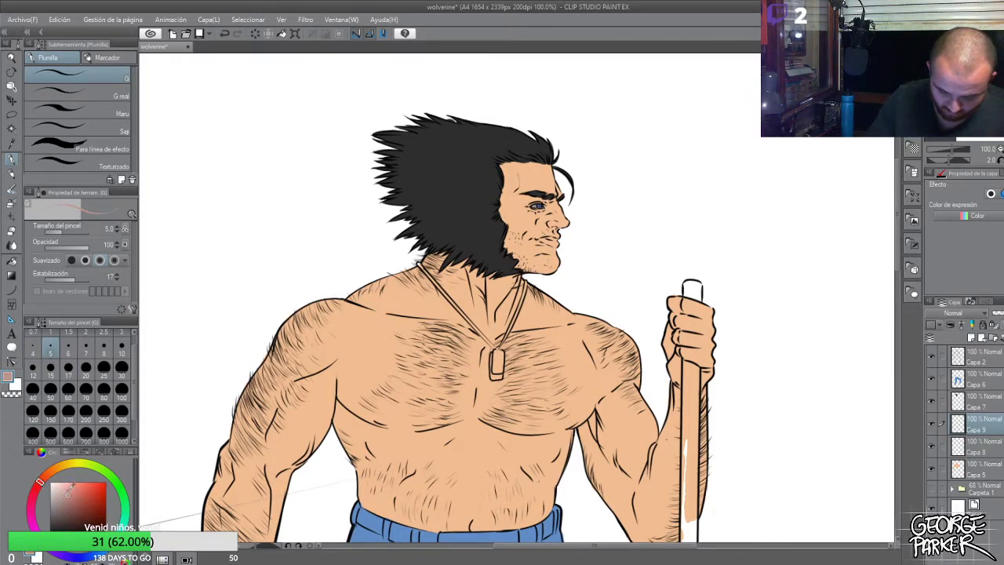
scroll(552, 229, up, 4)
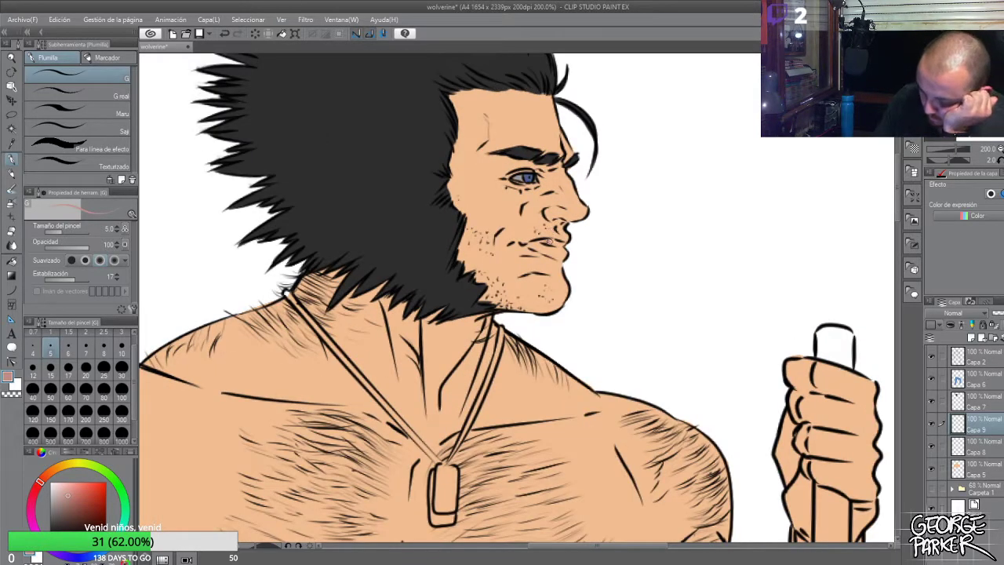
mouse_move(542, 243)
mouse_down()
mouse_move(565, 241)
mouse_move(526, 245)
mouse_move(558, 257)
mouse_up()
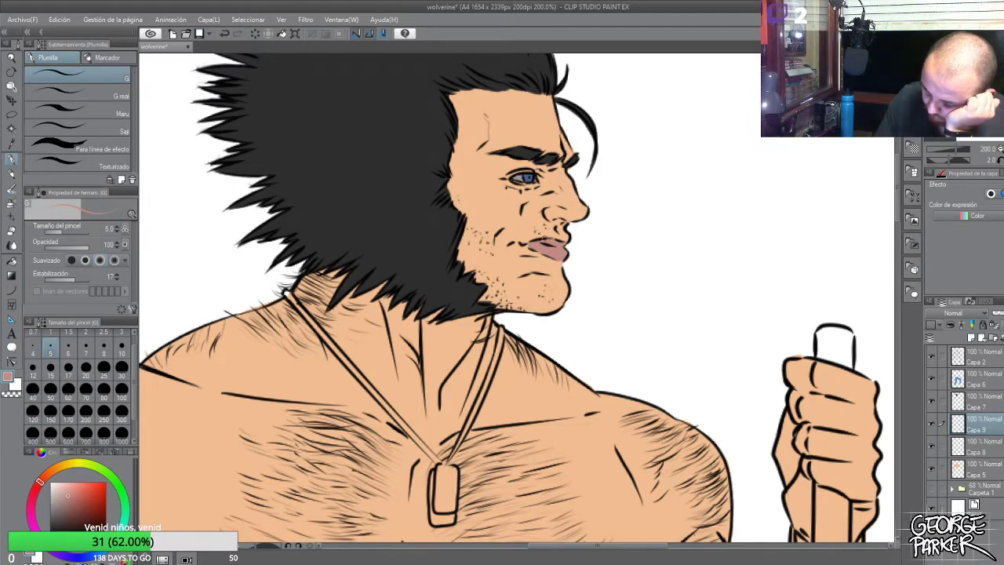
Try darker red, paler pink and orange-tan tones on the lips
scroll(555, 243, down, 1)
drag(68, 495, 57, 502)
drag(541, 245, 551, 242)
drag(69, 504, 63, 509)
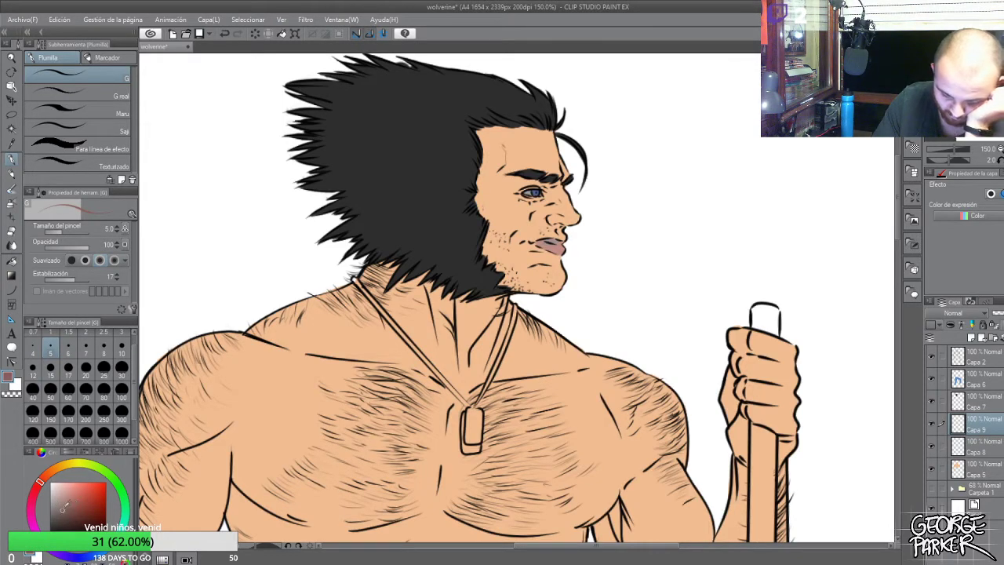
drag(559, 243, 550, 242)
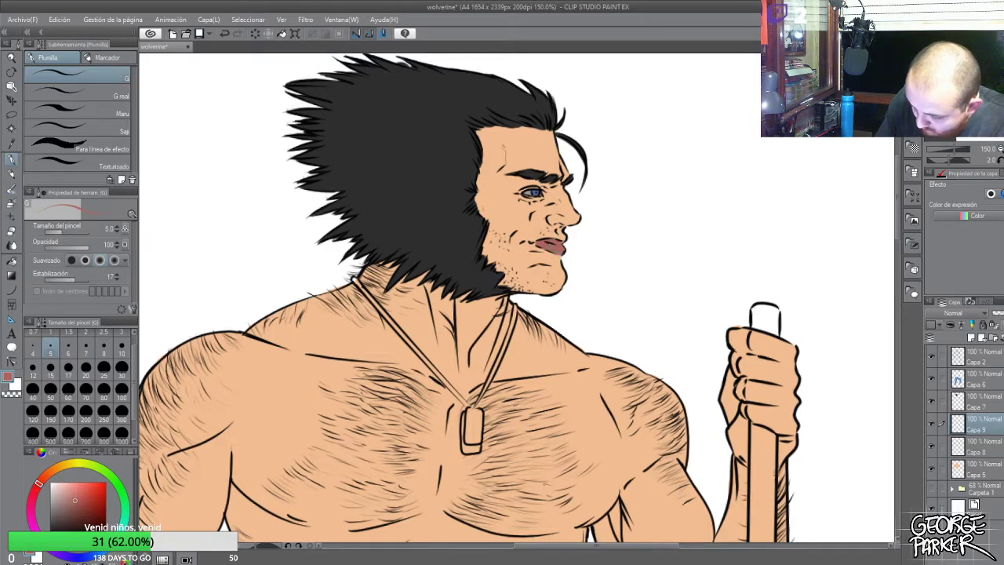
drag(74, 500, 62, 500)
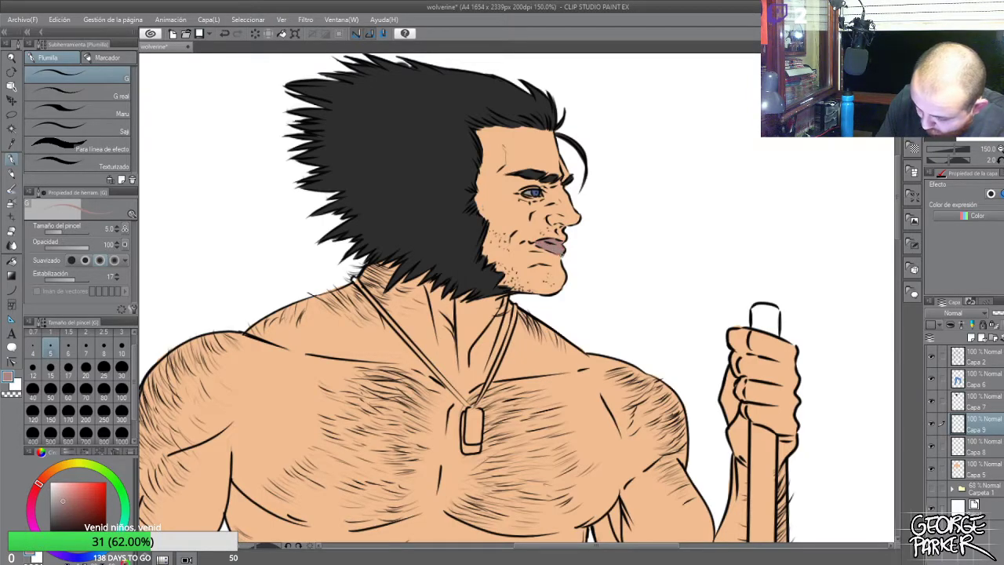
drag(38, 484, 50, 470)
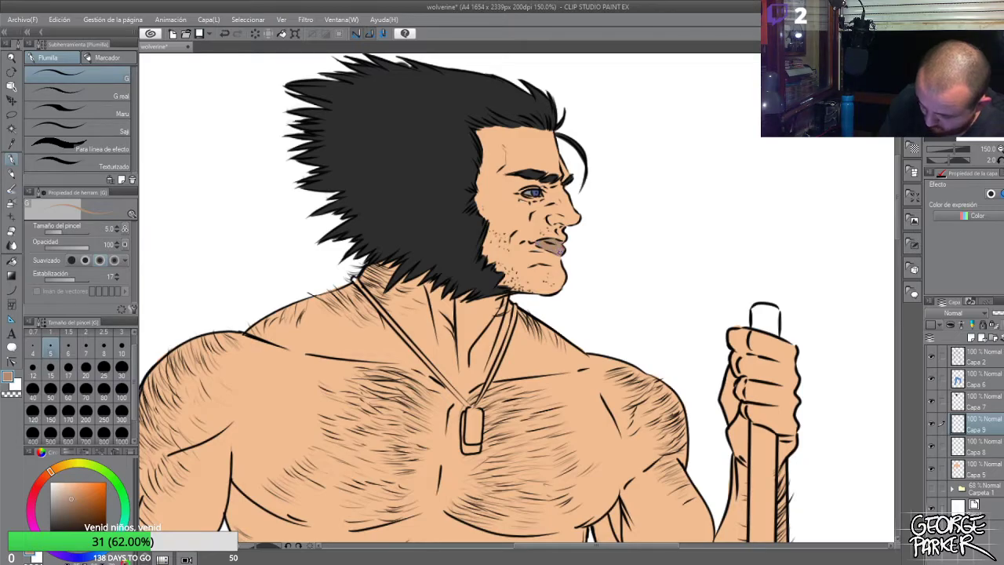
Repaint the lips on Capa 9 in a darker brownish red-orange
click(77, 505)
click(46, 475)
drag(546, 245, 560, 249)
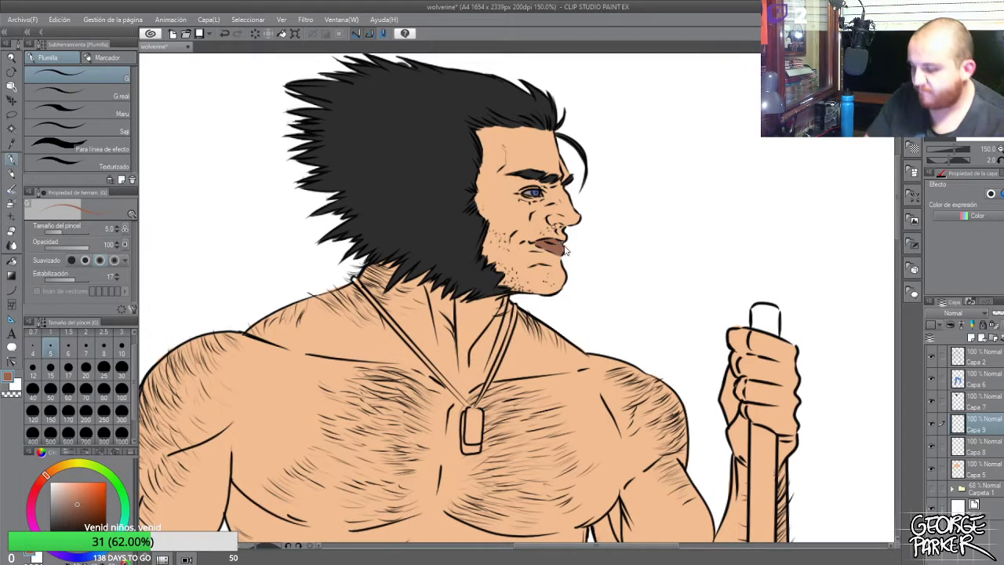
scroll(561, 231, down, 2)
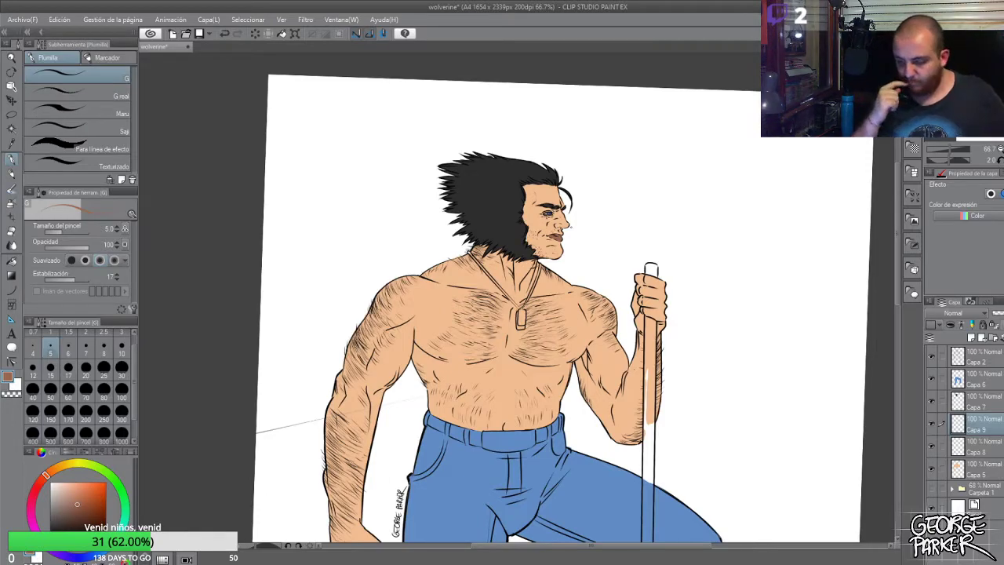
Examine the colour layers by hiding and showing each in turn to find the one holding the stray line beside the arm
scroll(512, 271, down, 1)
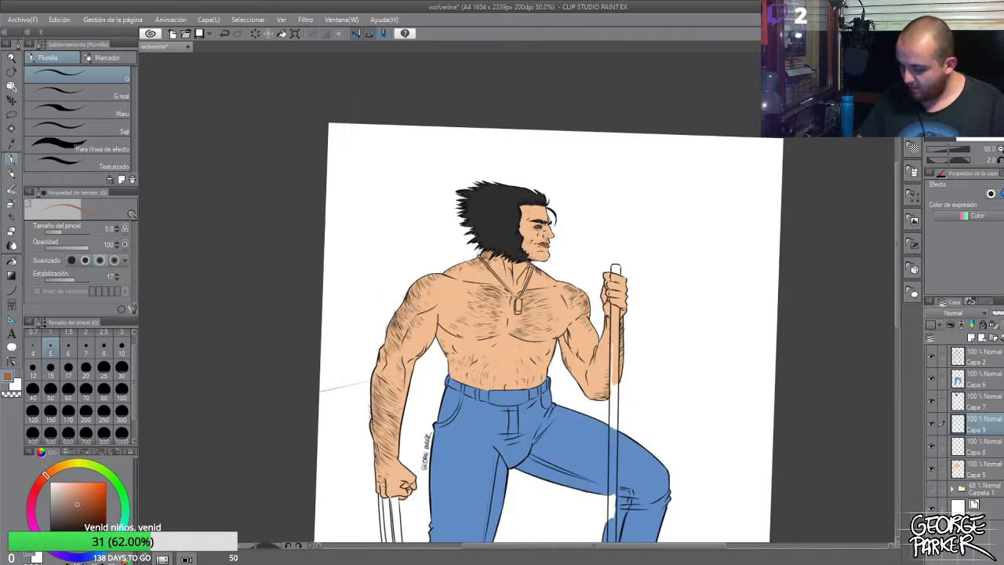
scroll(510, 334, up, 1)
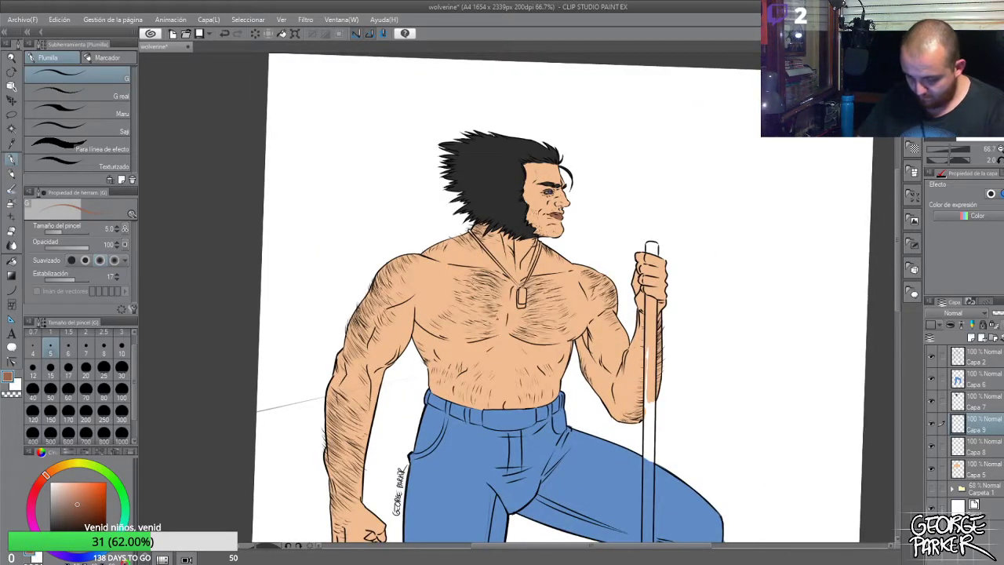
click(932, 378)
click(930, 381)
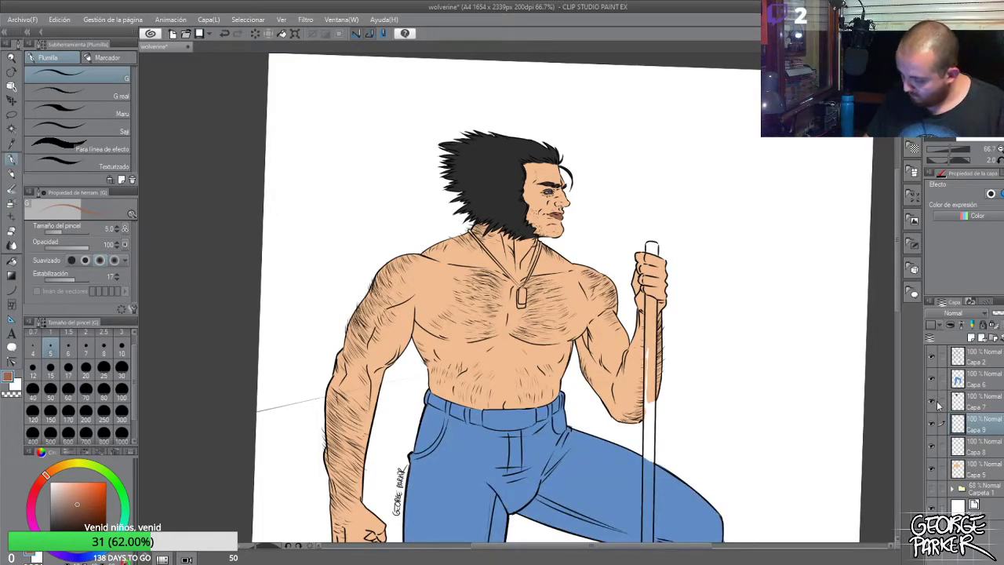
click(931, 401)
click(933, 401)
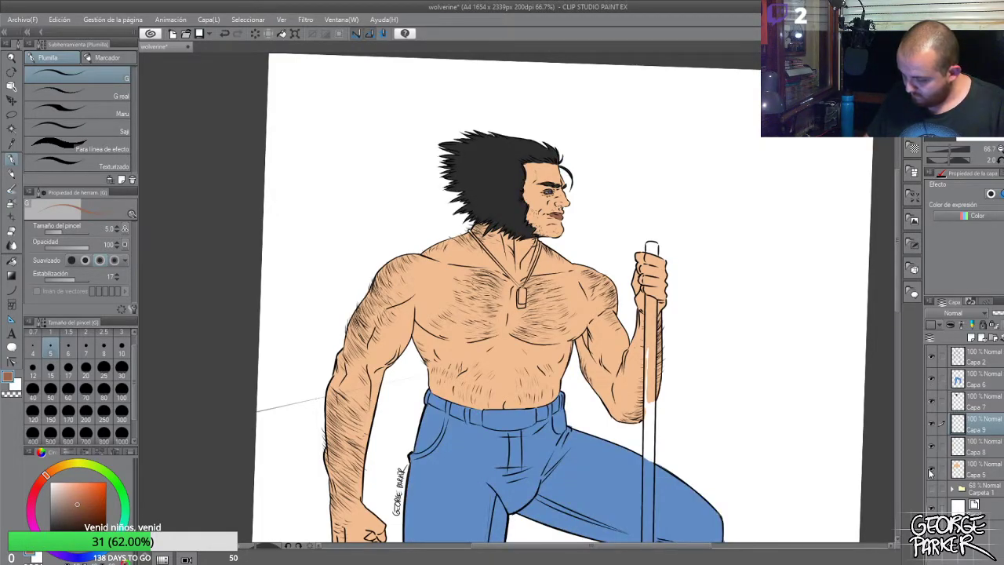
click(930, 469)
click(930, 469)
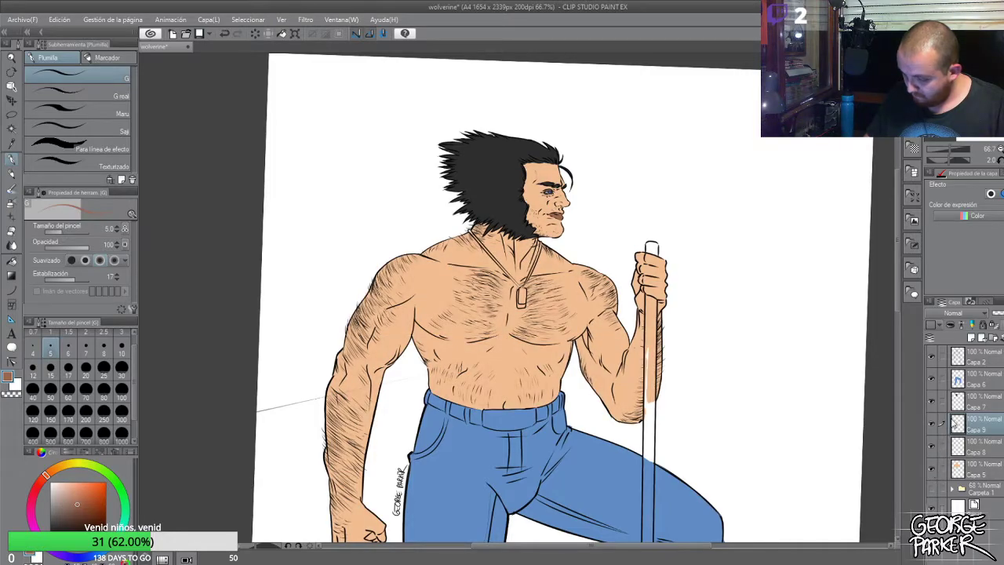
click(931, 358)
click(932, 359)
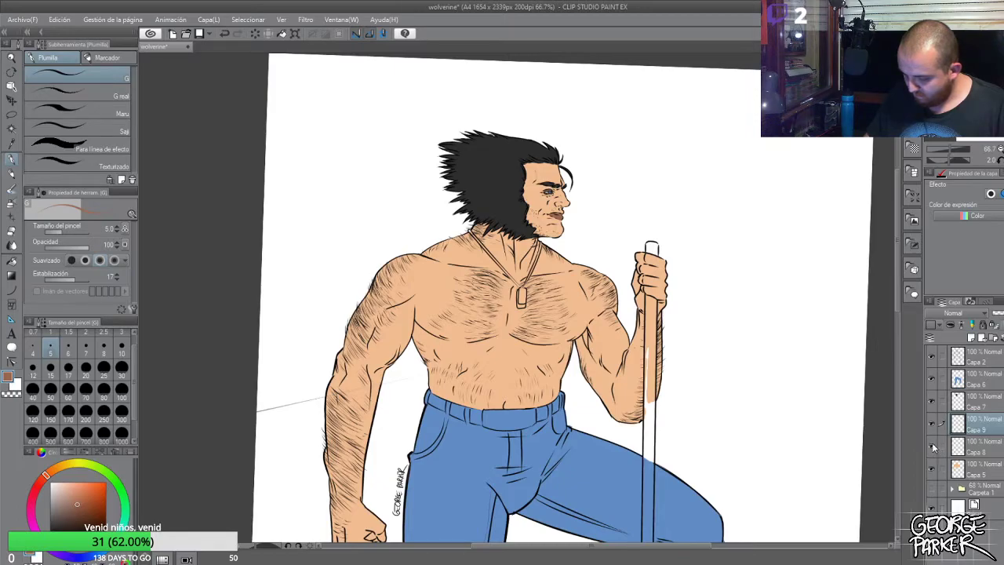
click(934, 408)
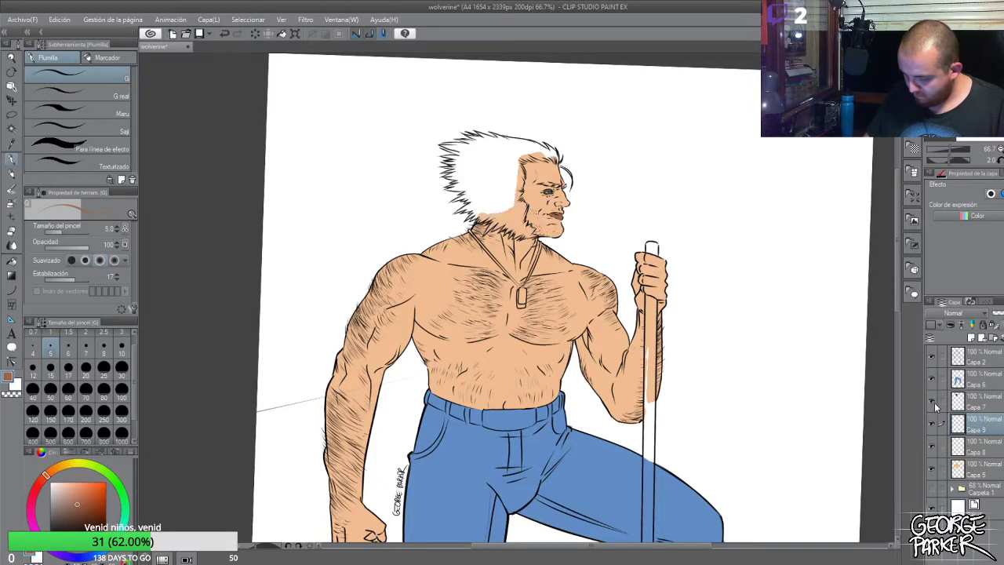
click(933, 402)
click(933, 424)
click(933, 424)
click(930, 379)
click(930, 379)
Erase the stray line running across the arm on Capa 9 with the Más fuerte eraser at size 100
scroll(270, 396, up, 4)
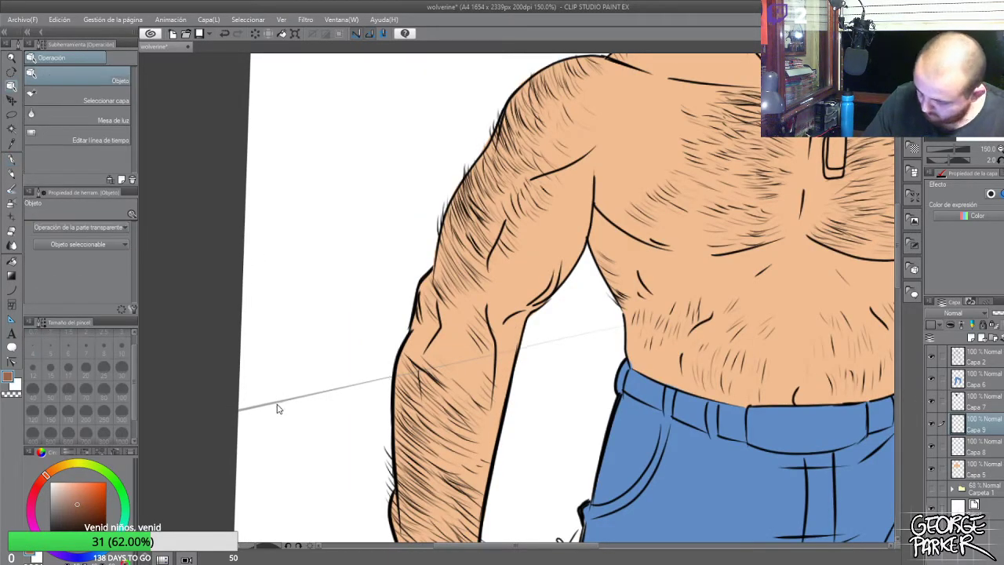
key(e)
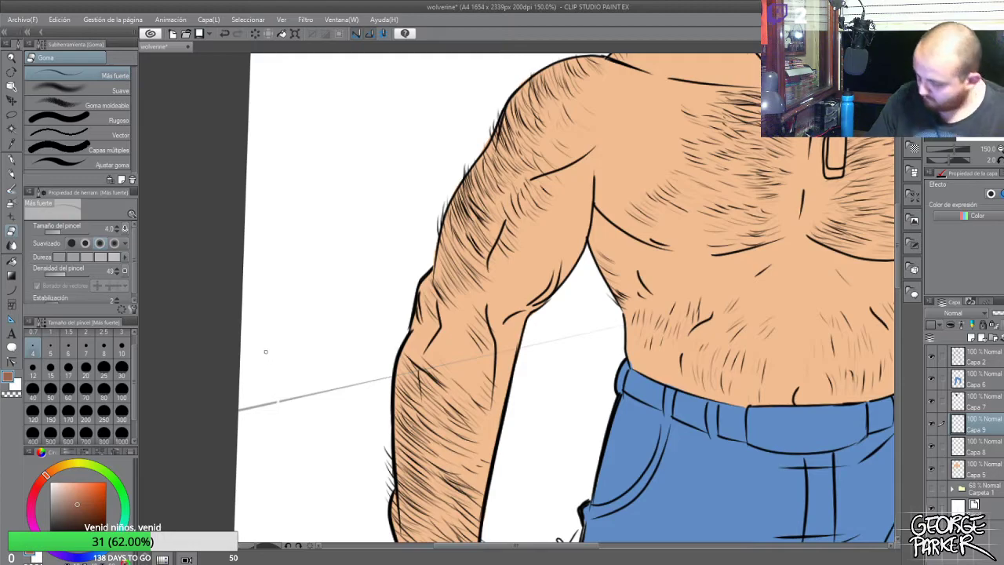
scroll(327, 380, down, 2)
click(933, 427)
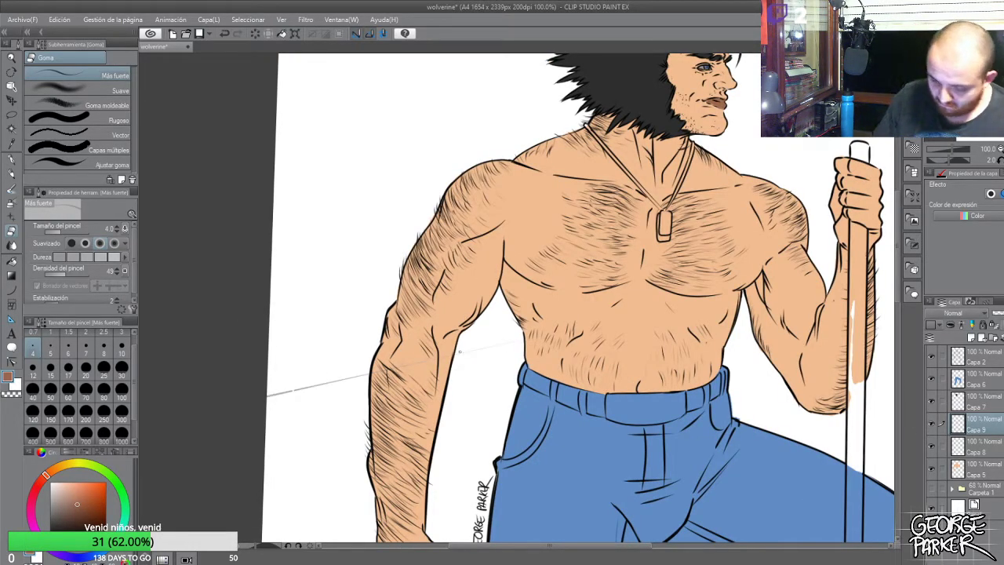
click(121, 392)
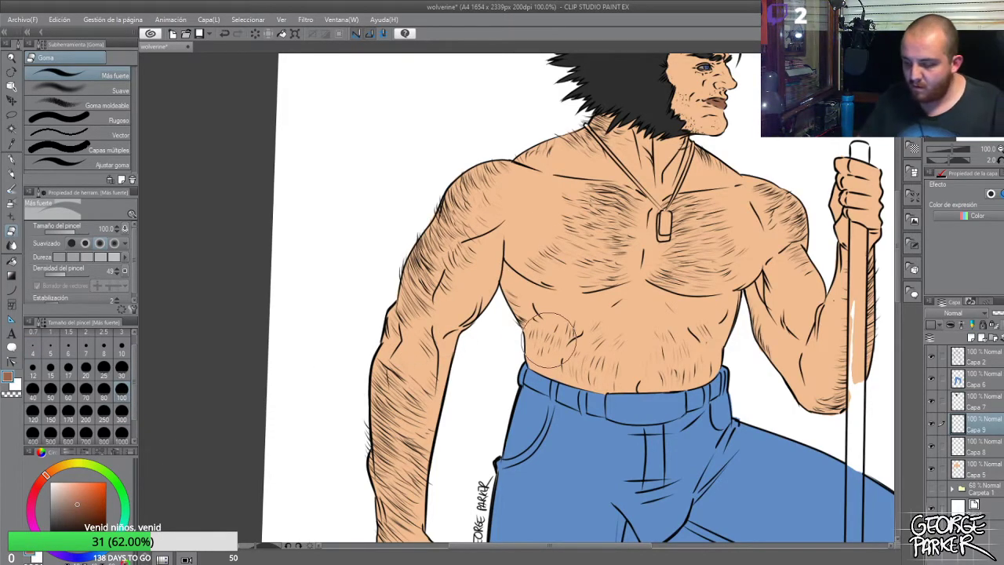
Check the flat colours across the whole figure and save the wolverine drawing
scroll(553, 365, down, 2)
scroll(553, 365, up, 1)
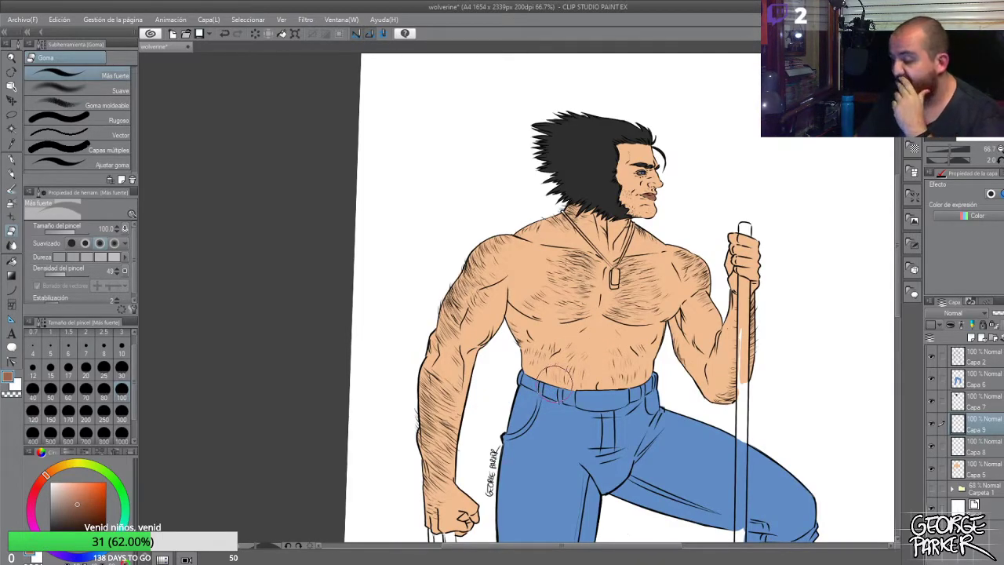
scroll(554, 377, down, 3)
scroll(580, 335, up, 2)
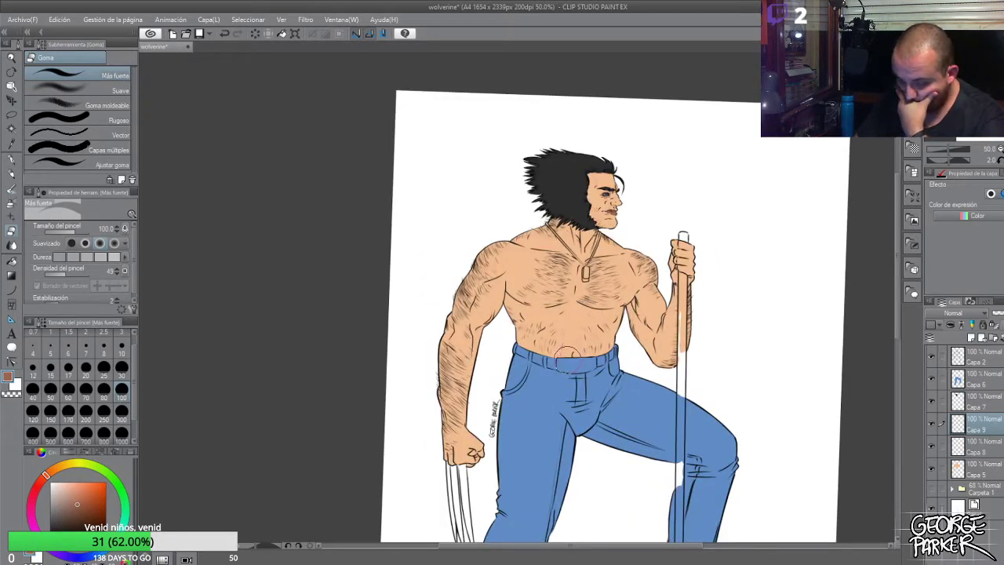
scroll(565, 326, down, 1)
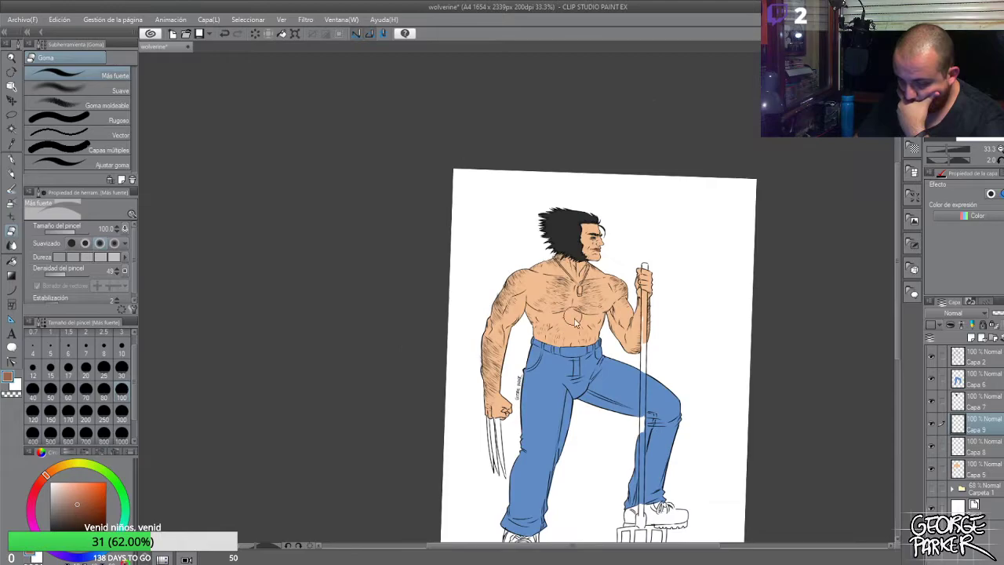
scroll(571, 316, down, 1)
scroll(596, 316, up, 2)
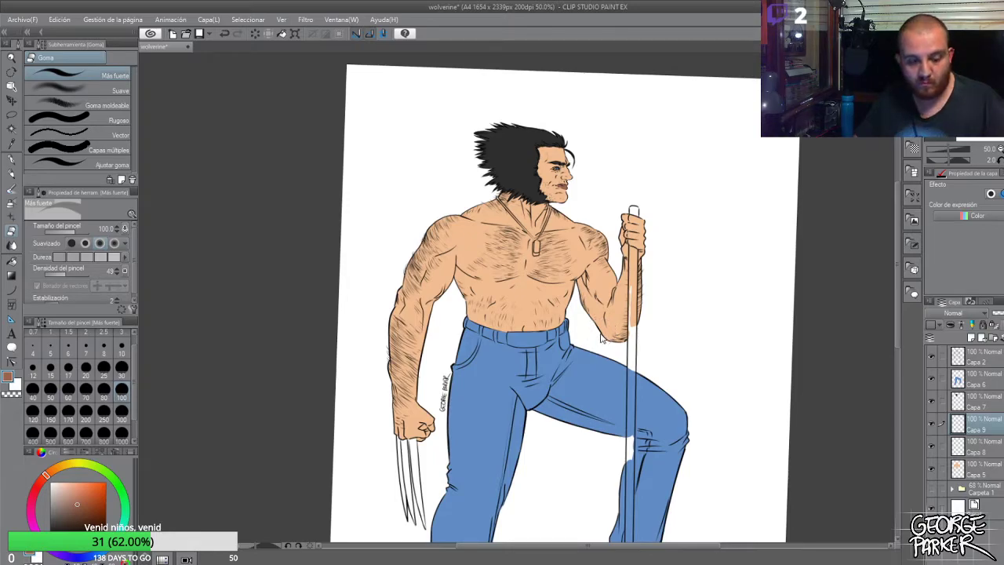
key(ctrl+s)
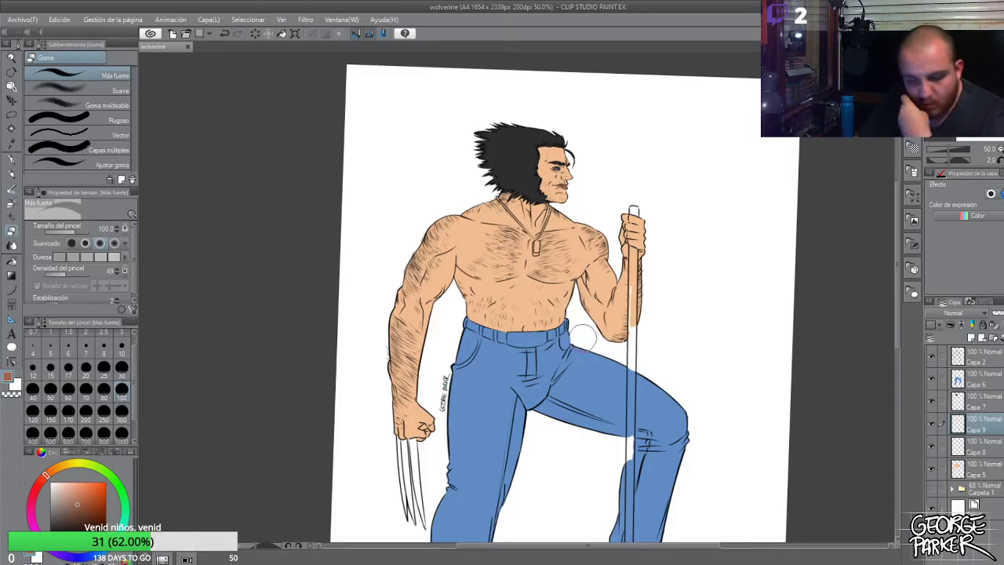
Add a new layer directly above the skin layer Capa 5 for the boot colour
scroll(596, 329, down, 1)
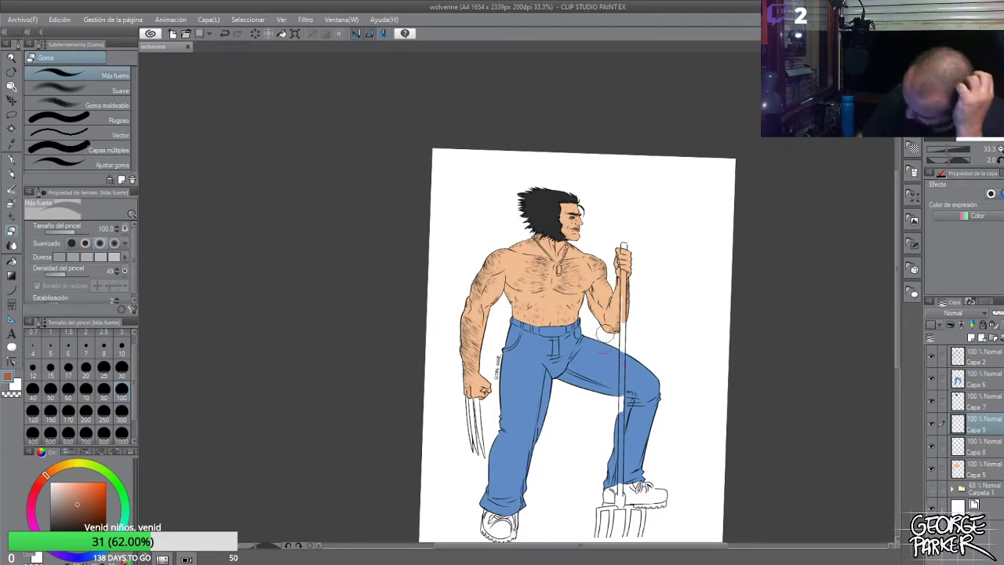
click(980, 448)
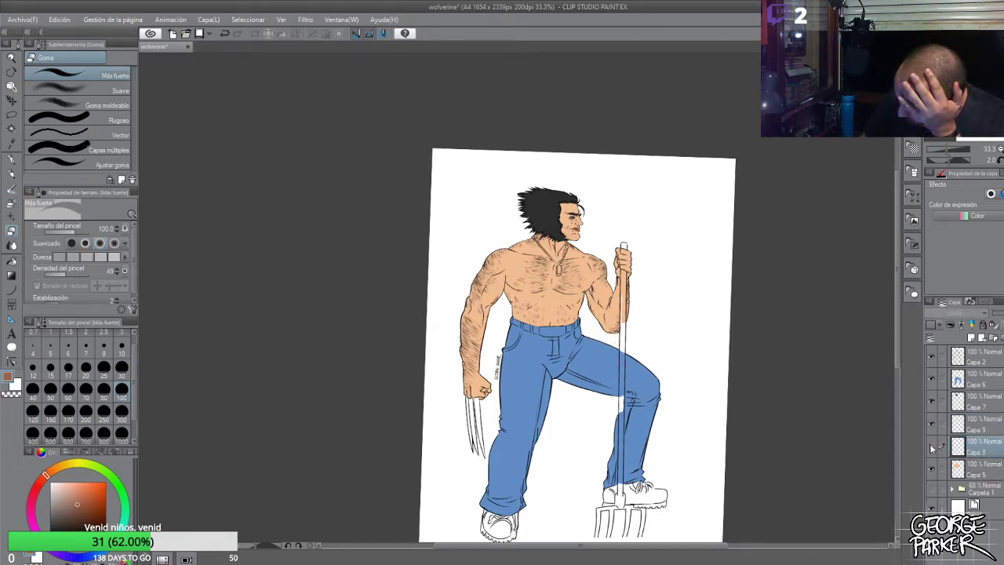
click(945, 469)
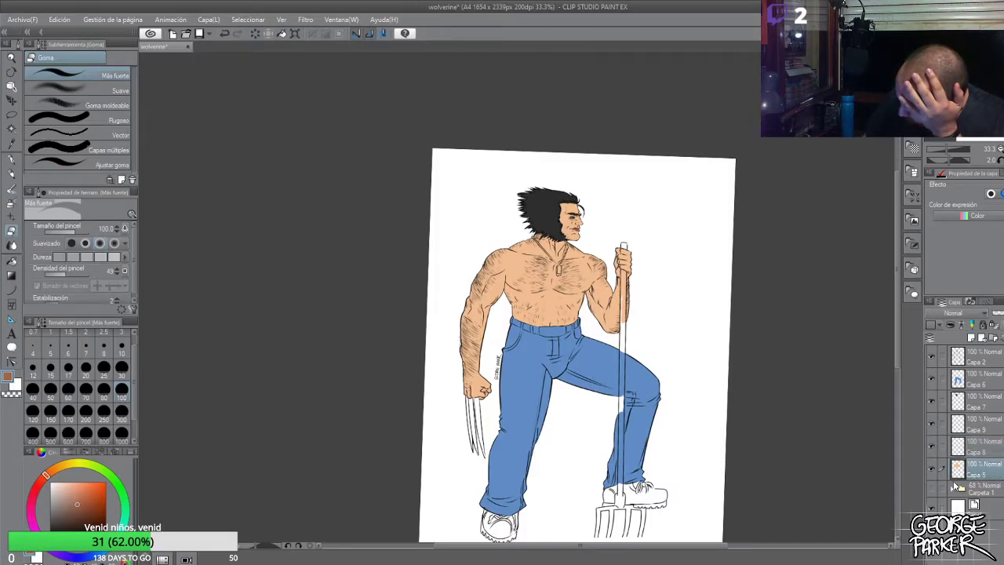
click(972, 337)
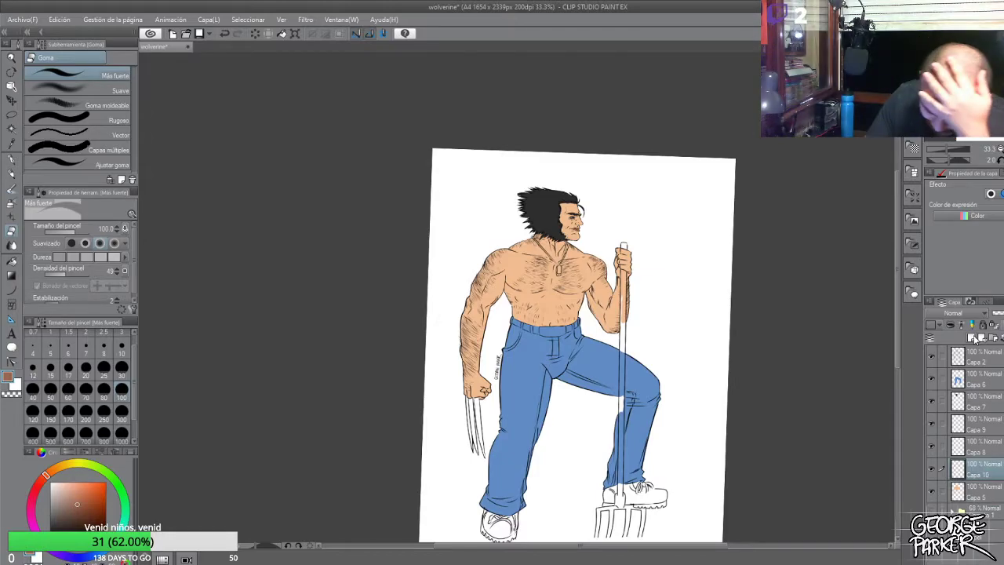
Paint the raised boot and its front sole dark brown on Capa 10 with the G pen at size 30
click(72, 468)
click(56, 468)
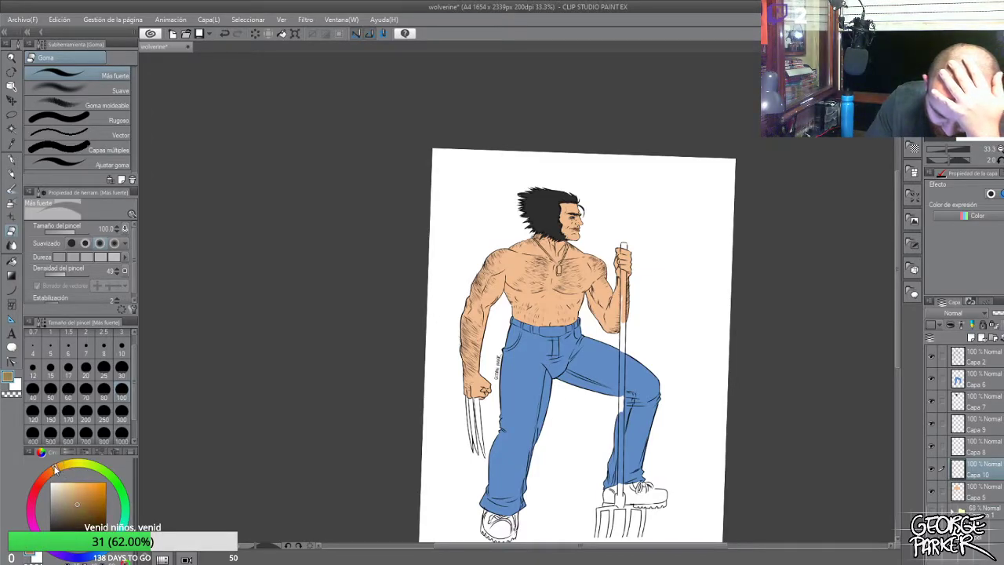
drag(88, 489, 91, 481)
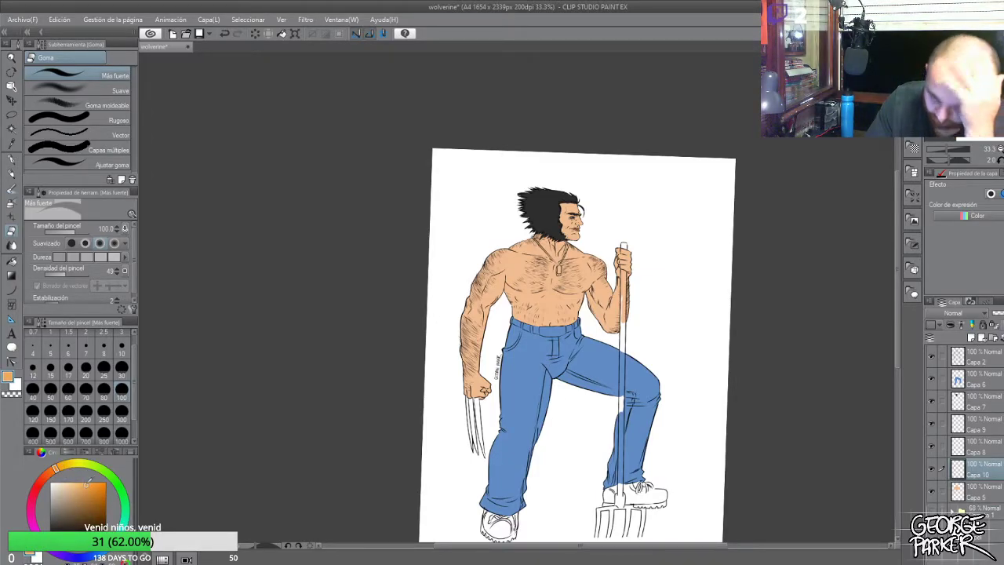
key(p)
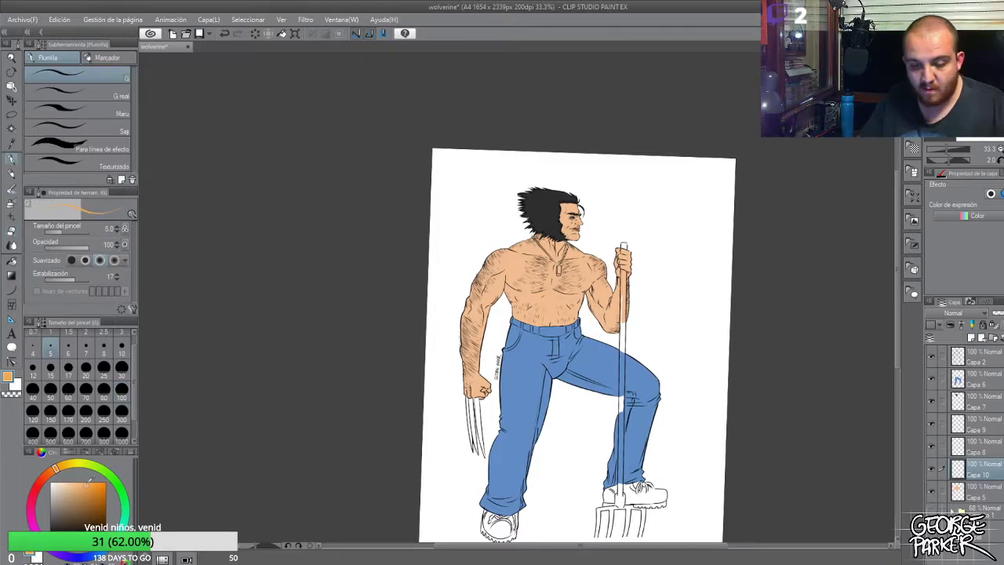
key(ctrl+minus)
scroll(625, 260, down, 1)
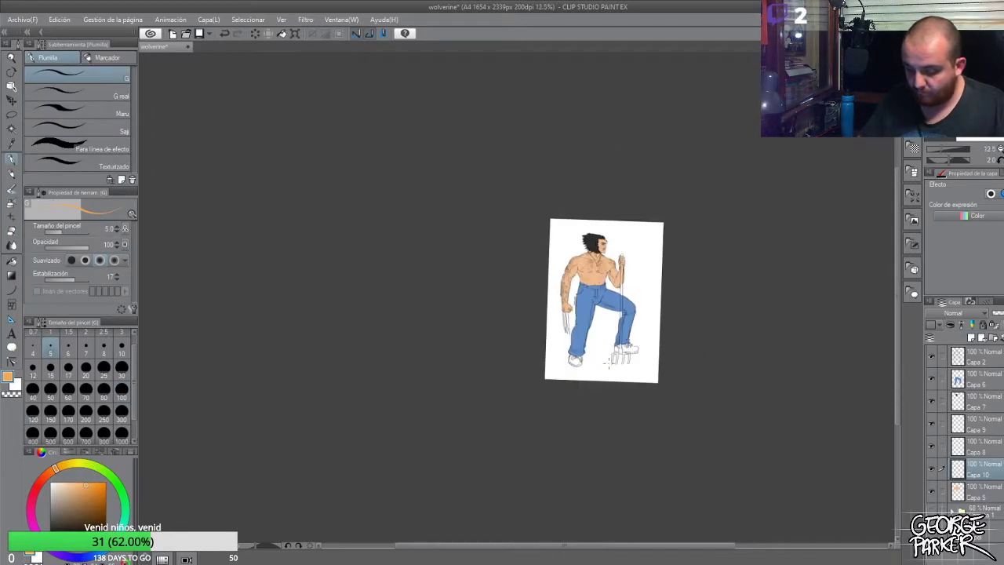
scroll(624, 357, up, 3)
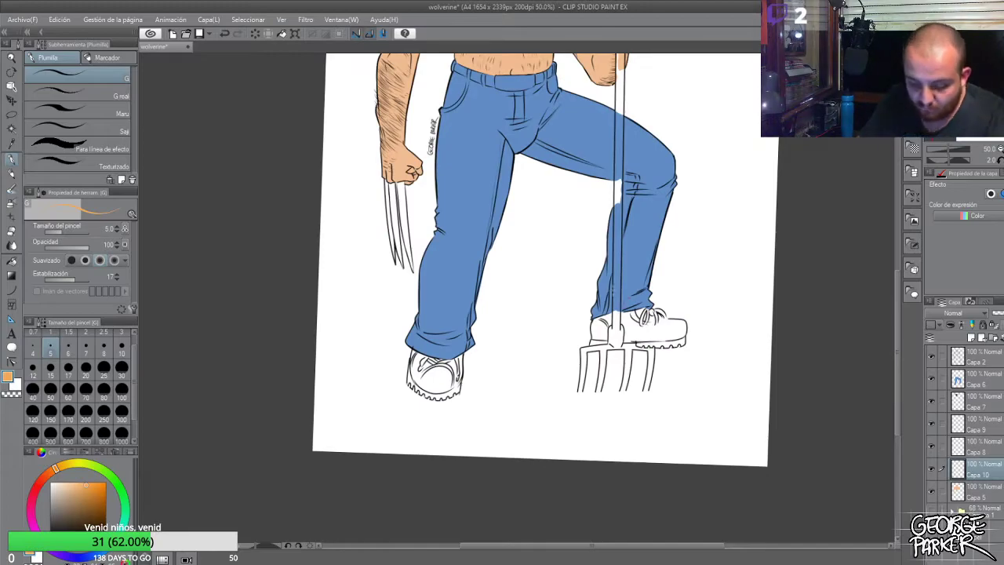
drag(86, 511, 70, 510)
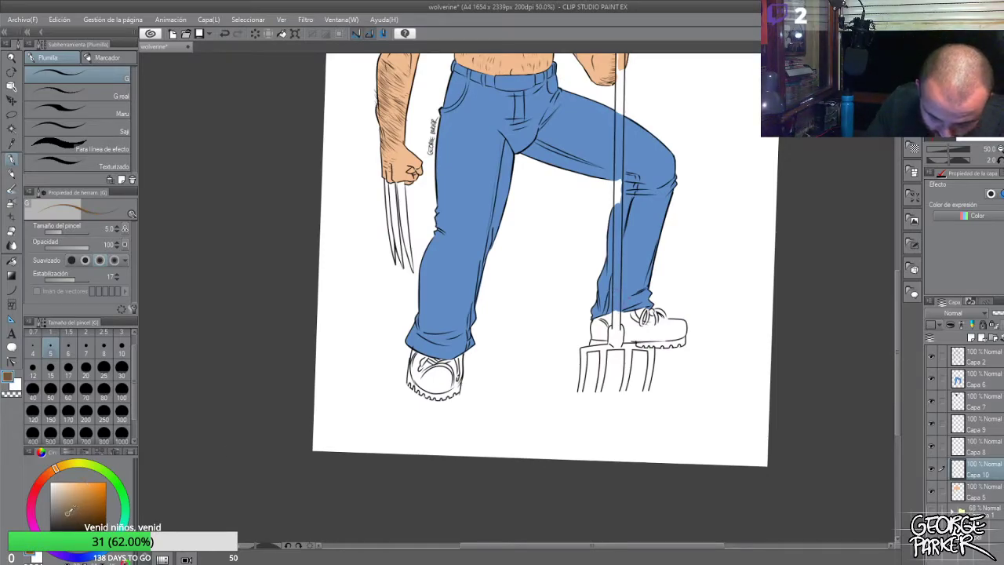
click(123, 370)
mouse_move(635, 316)
mouse_down()
mouse_move(595, 337)
mouse_move(606, 325)
mouse_move(602, 337)
mouse_move(595, 329)
mouse_move(673, 328)
mouse_move(652, 325)
mouse_move(673, 325)
mouse_move(665, 322)
mouse_move(681, 331)
mouse_move(627, 341)
mouse_move(647, 332)
mouse_move(627, 327)
mouse_move(660, 313)
mouse_up()
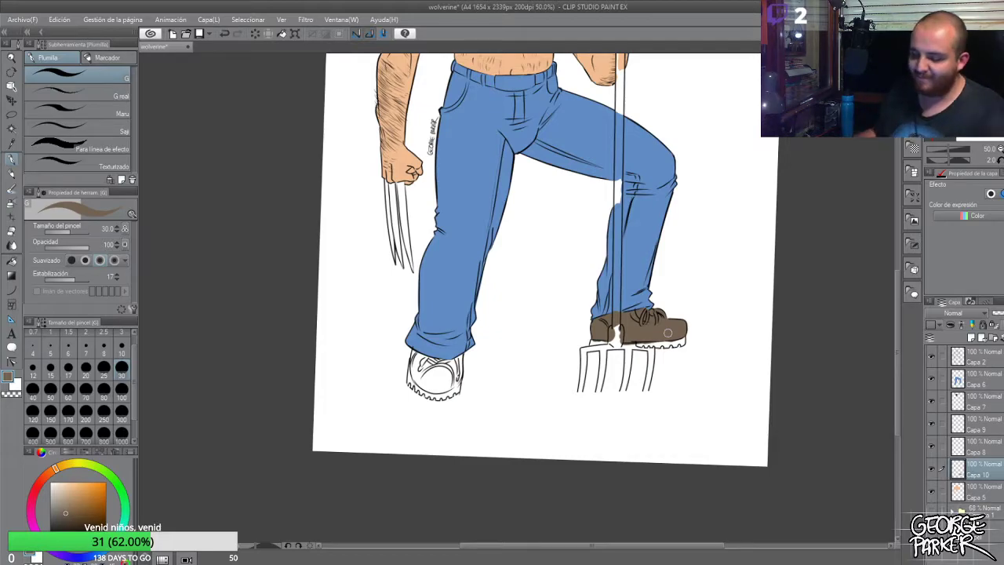
scroll(667, 332, up, 1)
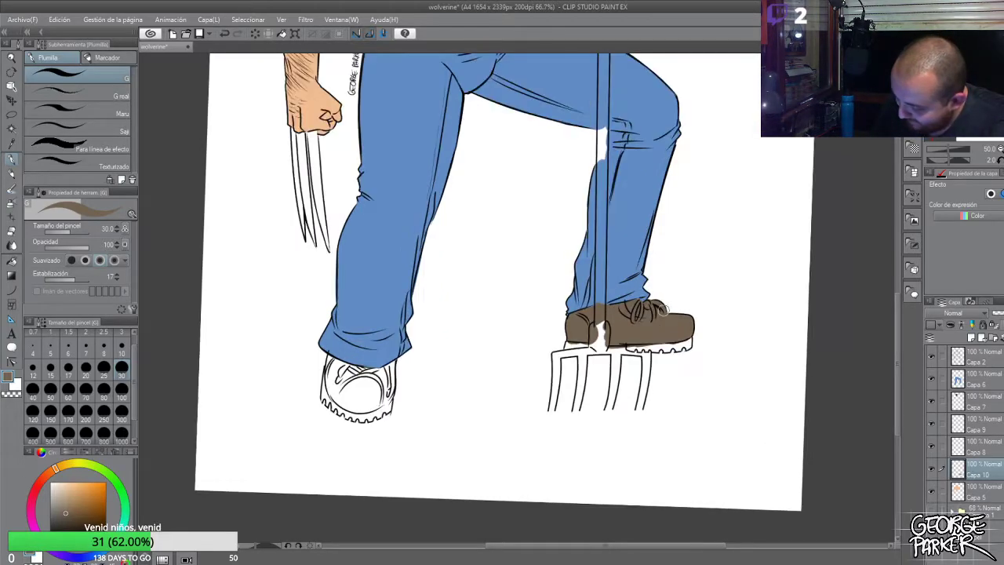
mouse_move(660, 344)
mouse_down()
mouse_move(632, 346)
mouse_move(688, 345)
mouse_move(679, 338)
mouse_up()
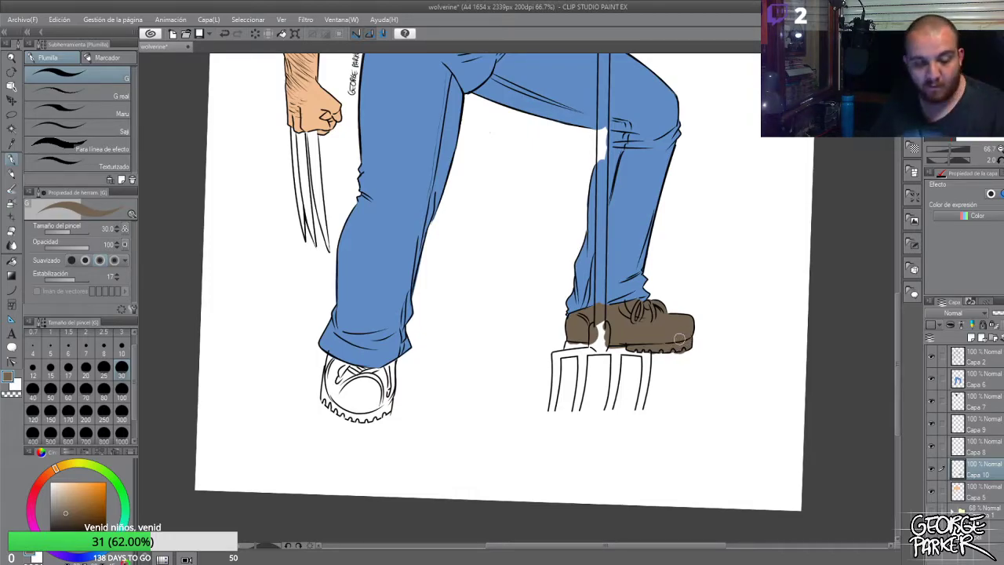
Tidy the raised boot's sole with the Más fuerte eraser at size 10 and fill its heel with the brown pen
key(e)
click(121, 353)
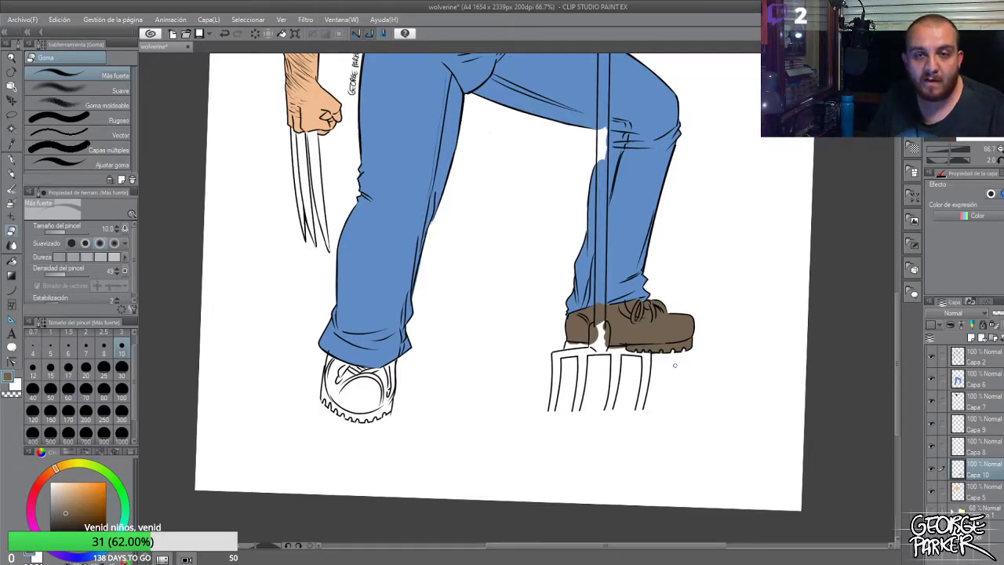
key(p)
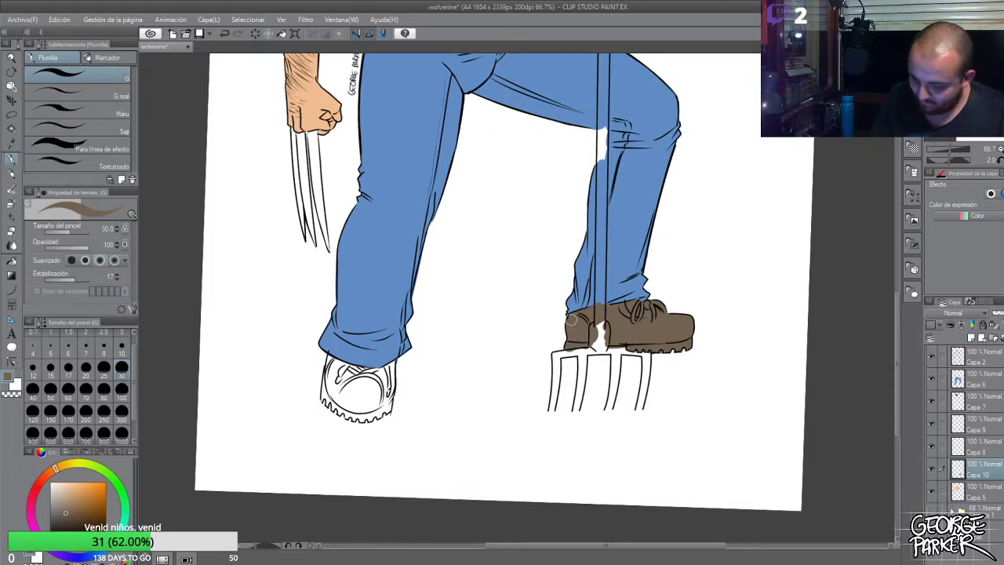
Inspect where the trouser hem meets the raised boot, comparing Capa 6 with Capa 10 by hiding and showing Capa 10
click(981, 384)
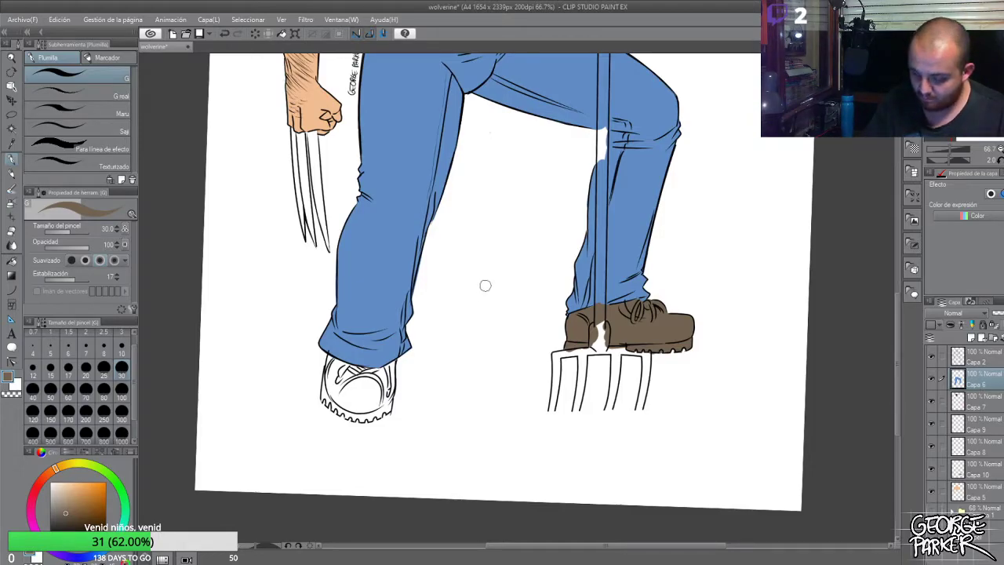
scroll(584, 311, up, 2)
key(e)
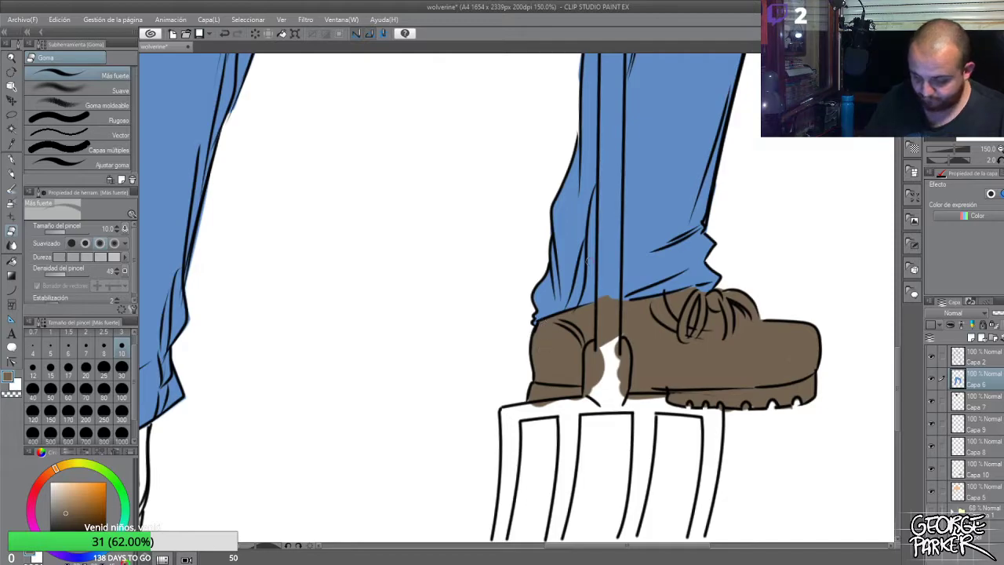
key(p)
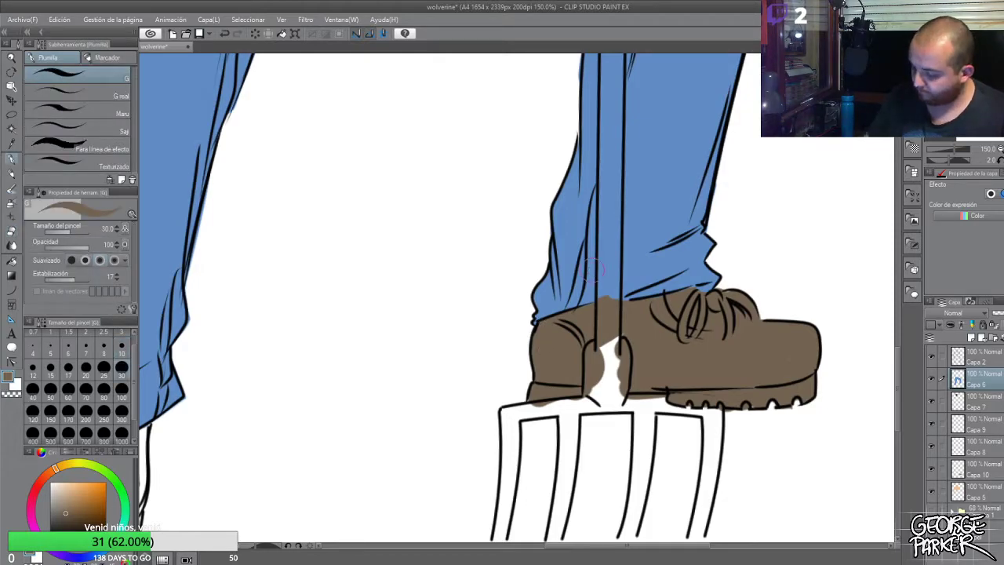
click(982, 474)
click(933, 469)
click(932, 469)
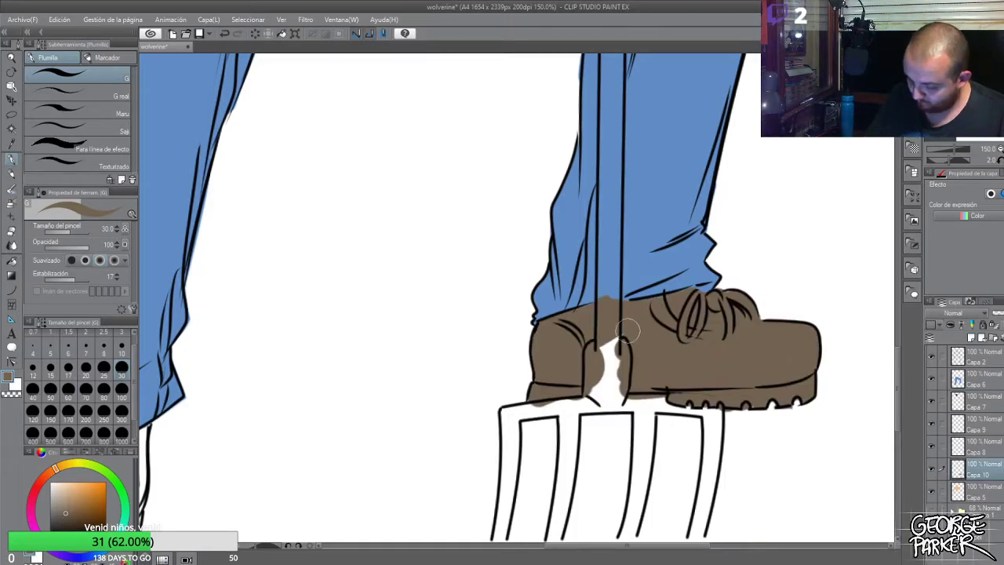
Paint the boot standing on the ground dark brown on Capa 10 and erase the spill around its sole treads
scroll(661, 311, down, 3)
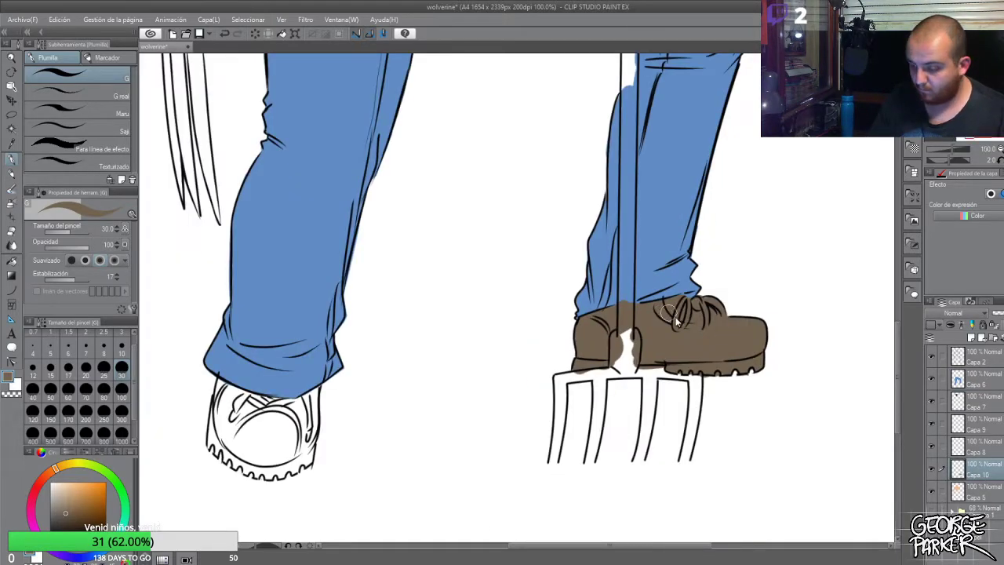
scroll(440, 306, up, 1)
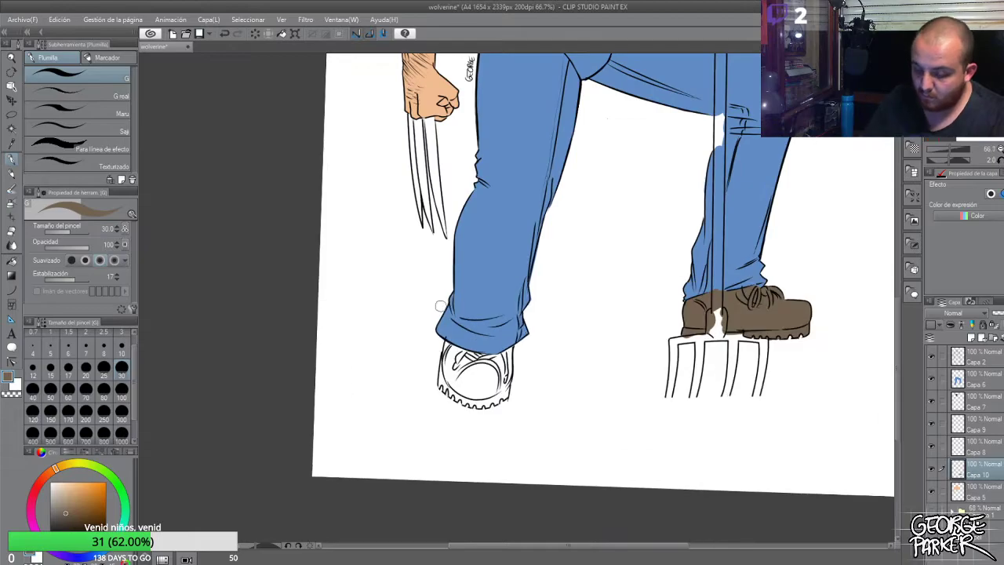
mouse_move(461, 354)
mouse_down()
mouse_move(446, 360)
mouse_move(448, 370)
mouse_move(473, 387)
mouse_move(483, 361)
mouse_move(488, 388)
mouse_move(506, 355)
mouse_move(506, 382)
mouse_move(501, 343)
mouse_move(503, 394)
mouse_move(491, 402)
mouse_move(471, 384)
mouse_move(455, 391)
mouse_move(467, 389)
mouse_move(448, 373)
mouse_move(443, 385)
mouse_move(445, 358)
mouse_move(445, 386)
mouse_move(474, 397)
mouse_move(454, 393)
mouse_move(462, 398)
mouse_up()
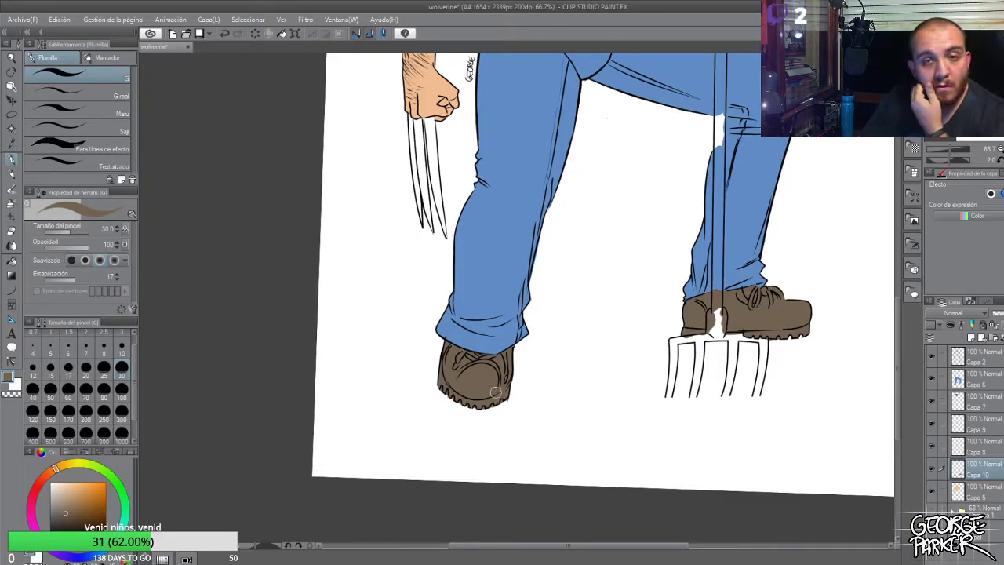
key(e)
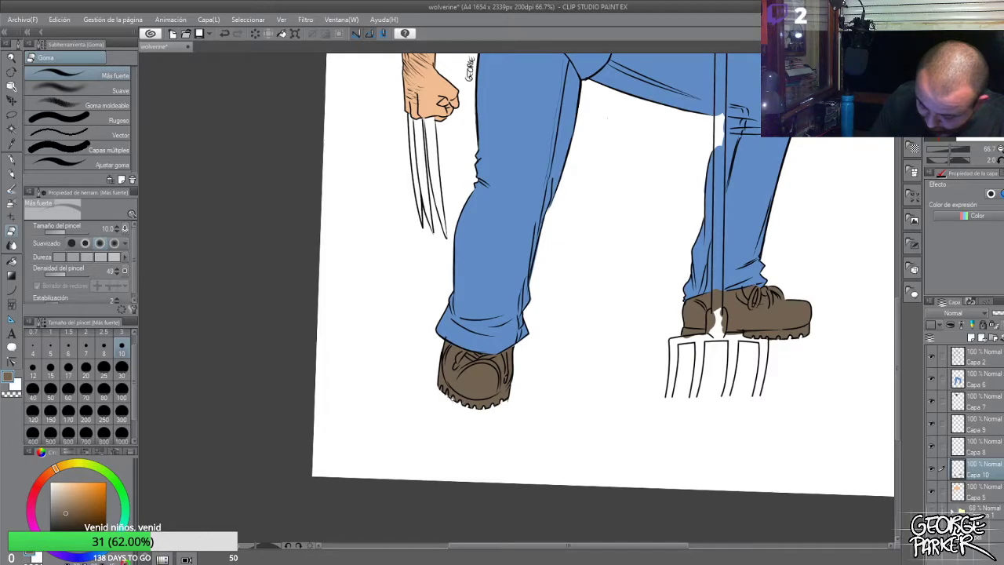
drag(445, 396, 447, 392)
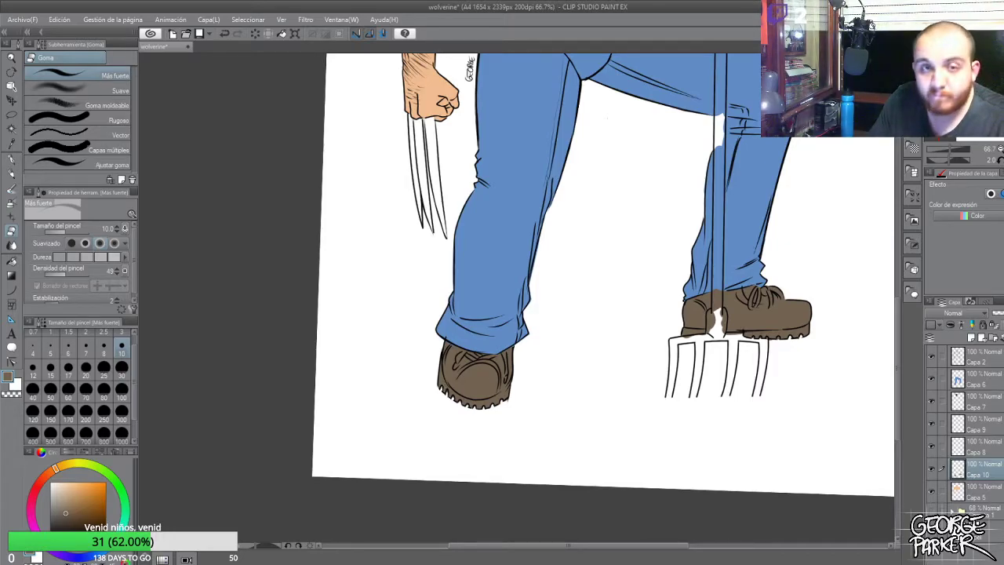
Brush brown over the white gap around the fork socket and heel of the raised boot with Acuarela transparente at size 30
scroll(496, 373, down, 1)
scroll(707, 367, up, 1)
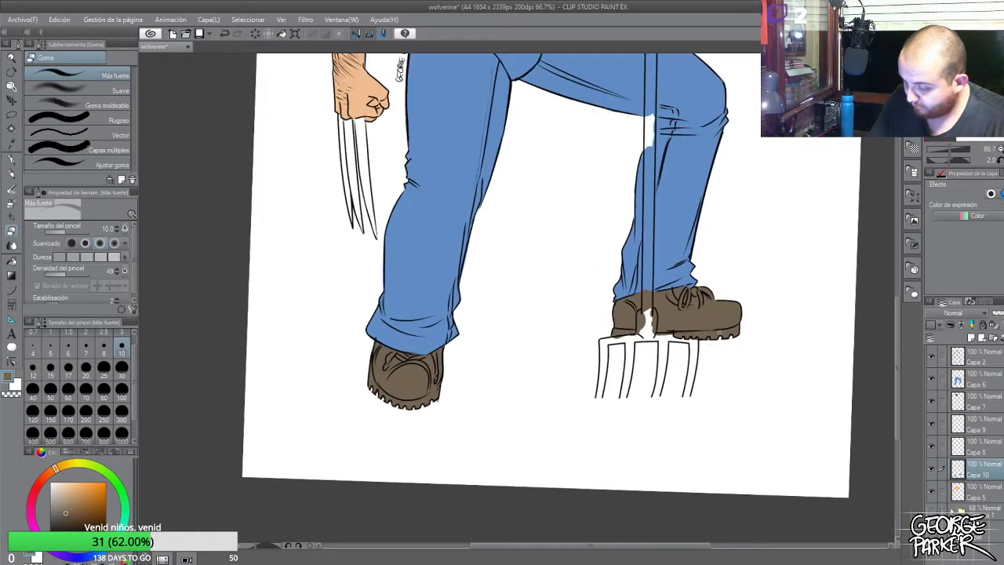
scroll(722, 322, up, 4)
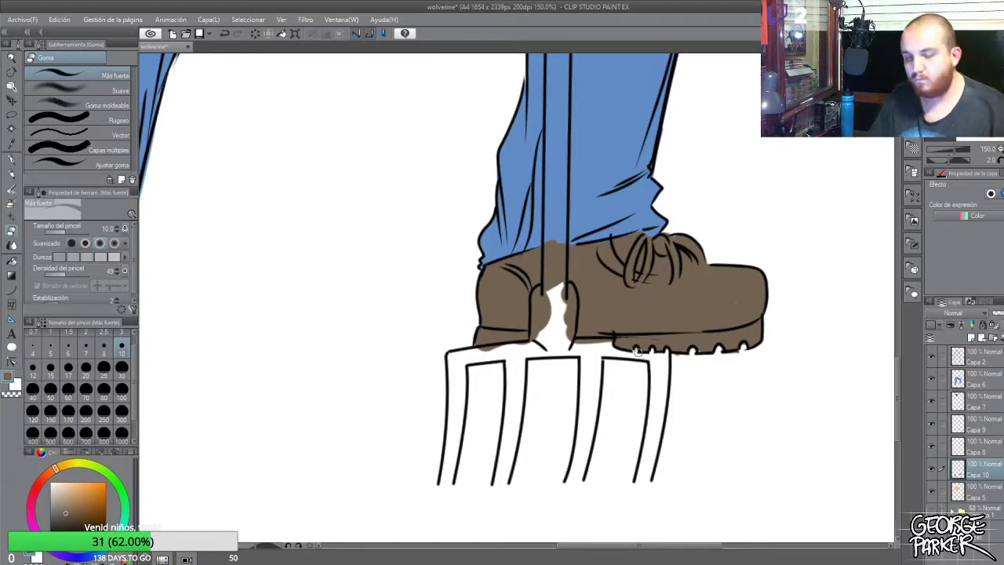
key(b)
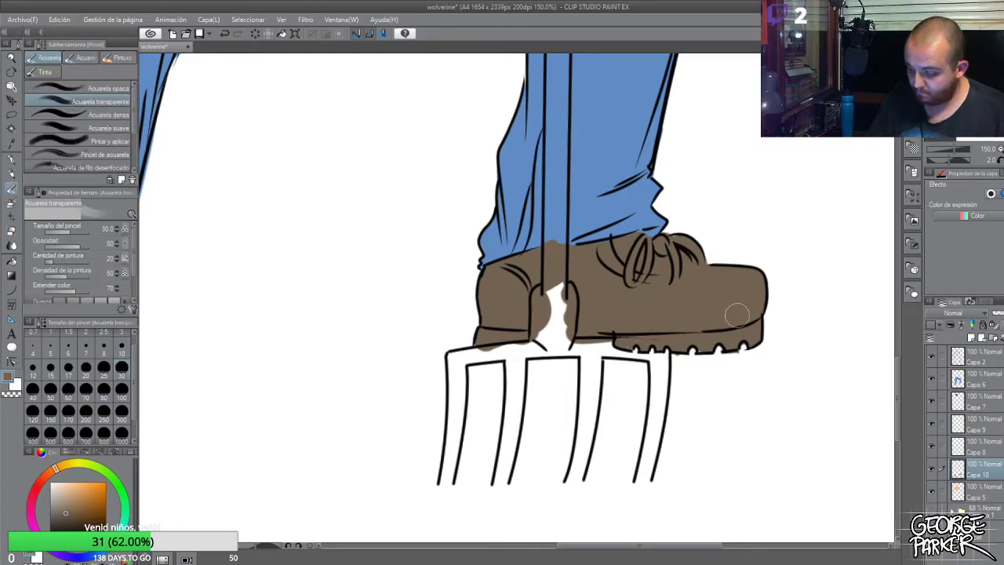
drag(573, 311, 548, 315)
mouse_move(486, 333)
mouse_down()
mouse_move(483, 343)
mouse_move(497, 332)
mouse_up()
Check the flat colours over the whole figure and add a new layer between Capa 5 and the Carpeta 1 folder
scroll(553, 353, down, 3)
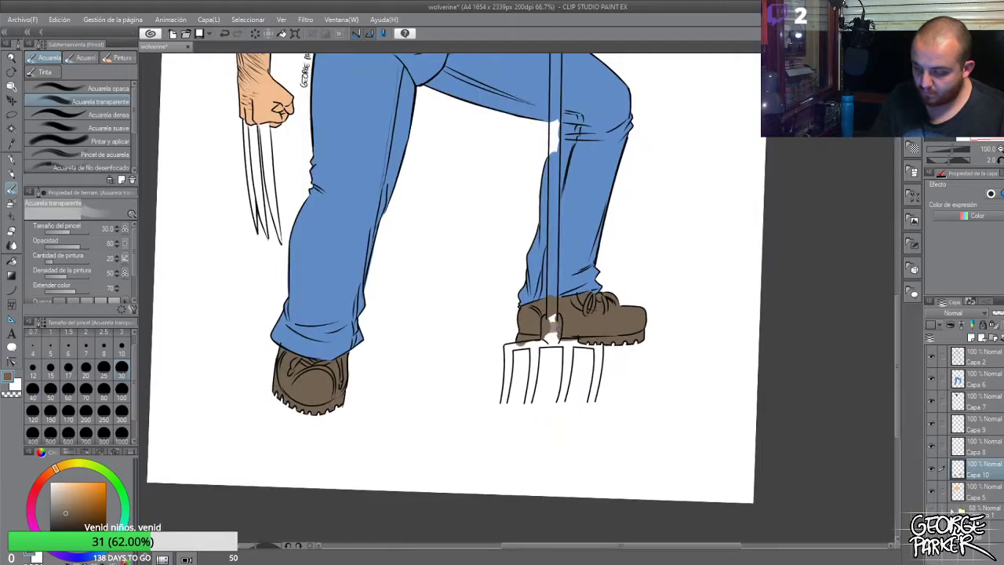
scroll(553, 329, up, 2)
scroll(553, 329, down, 4)
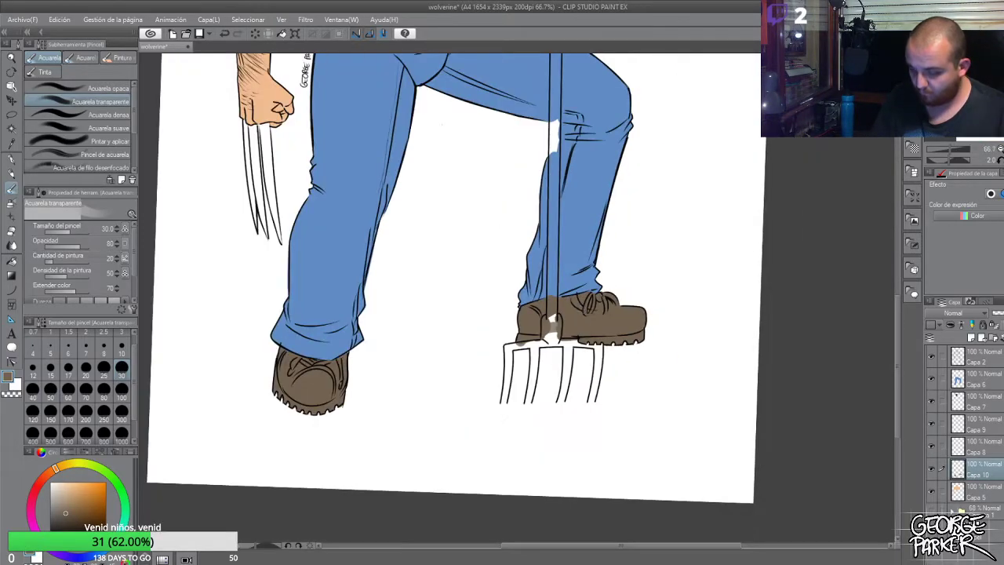
scroll(561, 332, down, 1)
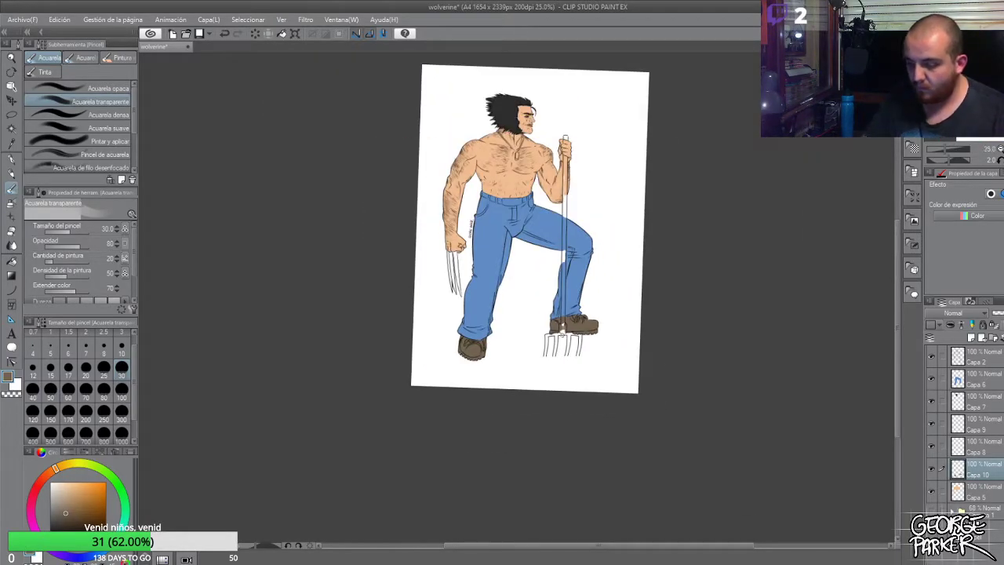
scroll(539, 109, up, 3)
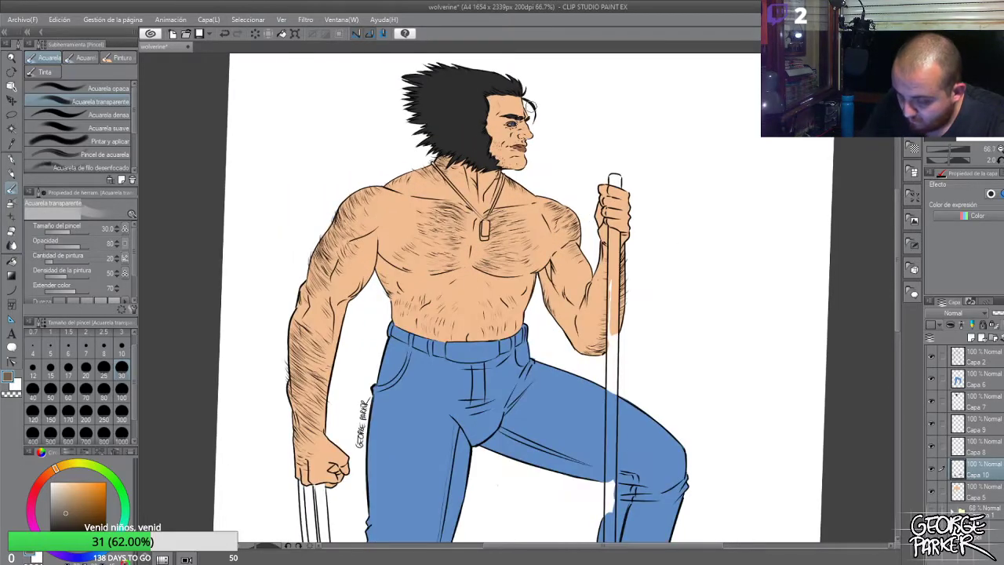
scroll(530, 112, down, 2)
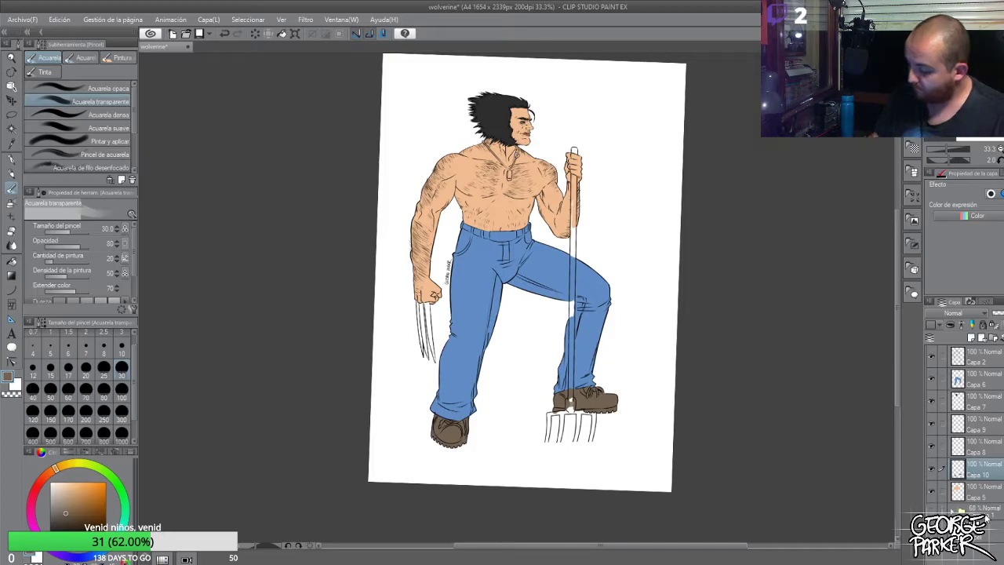
click(994, 509)
click(971, 339)
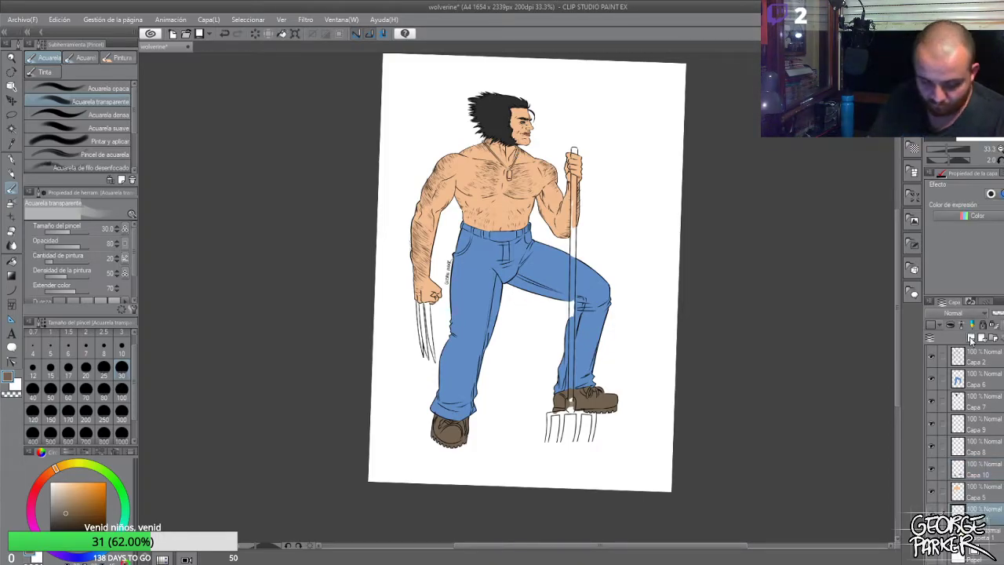
Paint the three claws below the lowered fist grey on the new layer with Acuarela transparente at size 10
click(122, 345)
scroll(429, 278, up, 1)
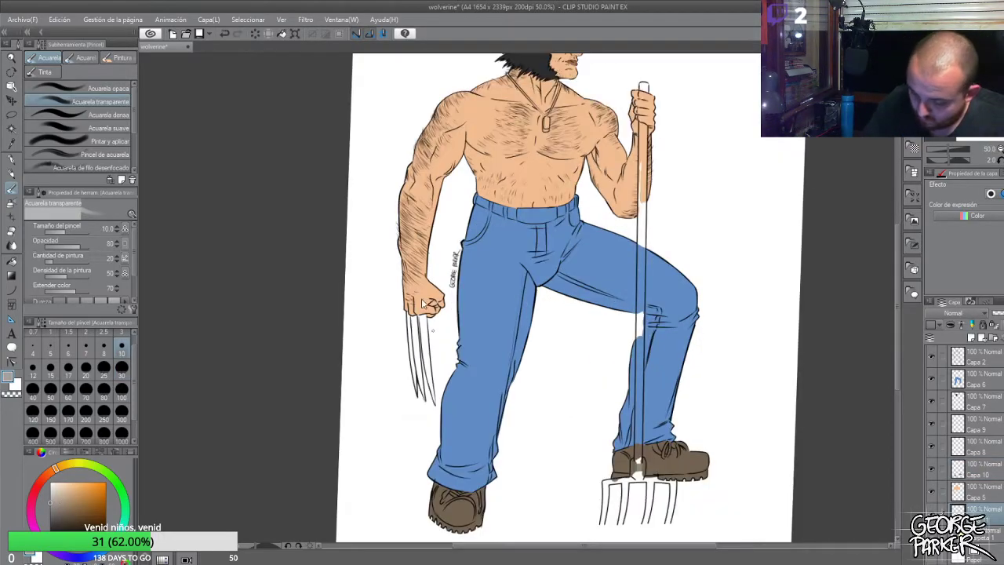
scroll(432, 330, up, 1)
drag(421, 312, 424, 394)
drag(414, 306, 413, 333)
mouse_move(428, 372)
mouse_down()
mouse_move(422, 347)
mouse_move(435, 428)
mouse_up()
drag(428, 392, 430, 414)
mouse_move(411, 318)
mouse_down()
mouse_move(417, 381)
mouse_move(409, 365)
mouse_up()
drag(411, 367, 417, 388)
drag(406, 312, 418, 407)
drag(409, 370, 421, 419)
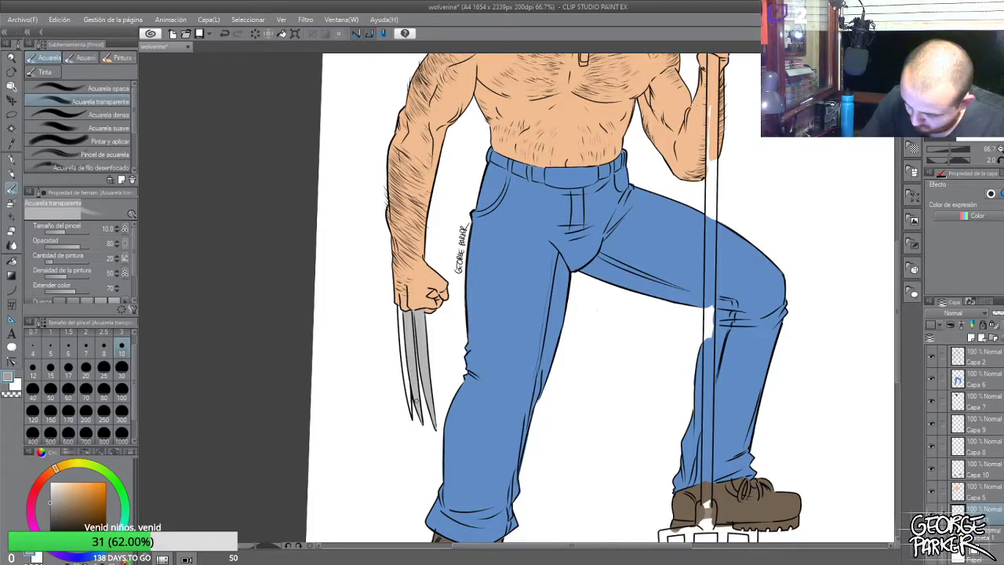
drag(404, 308, 413, 415)
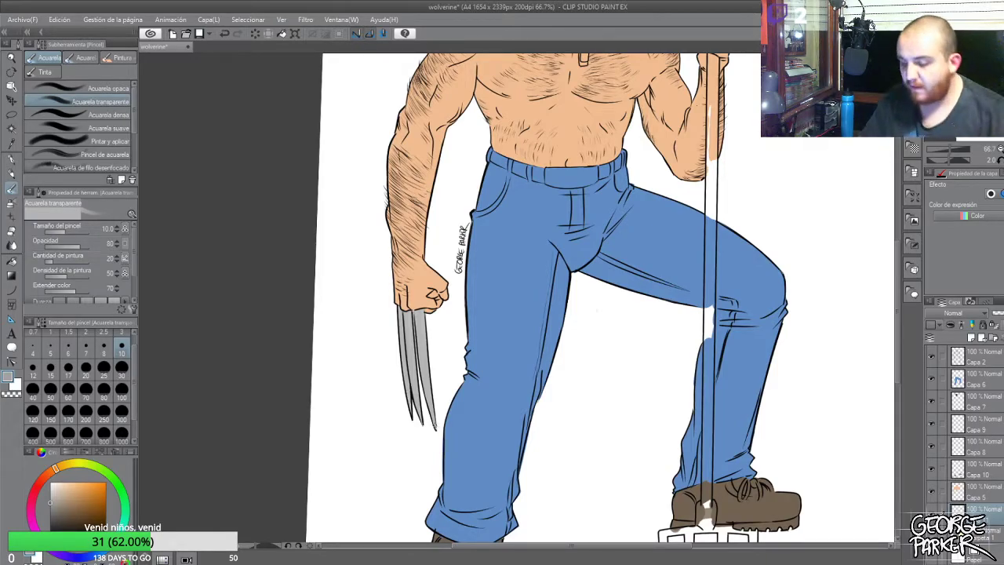
Erase the grey spill around the claw tips with the Más fuerte eraser at size 10
scroll(439, 417, up, 4)
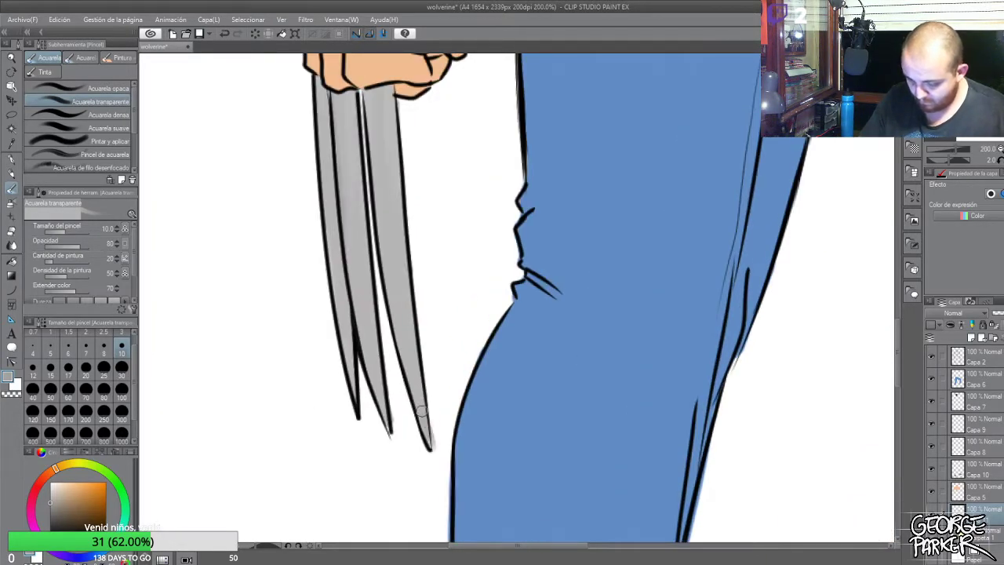
key(e)
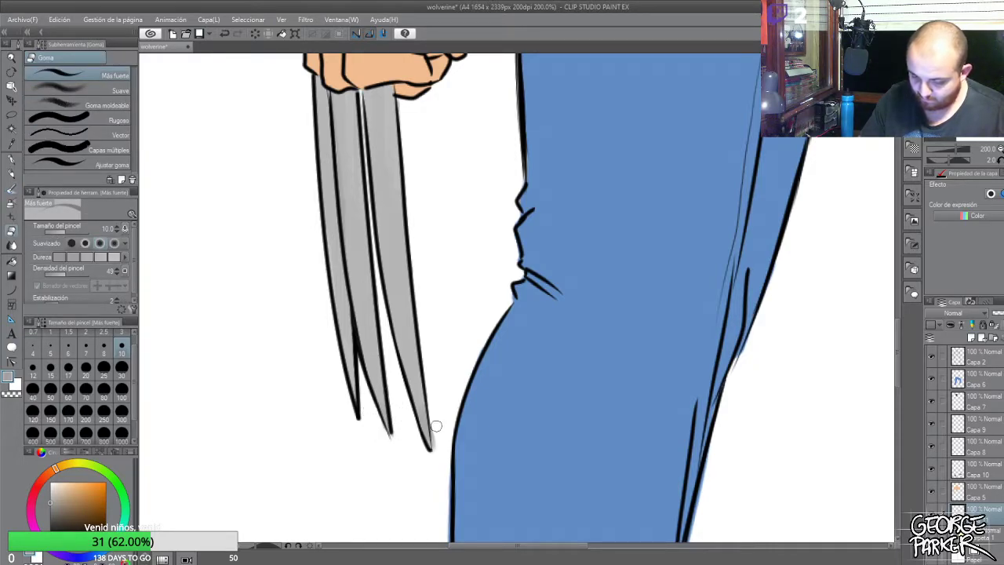
scroll(438, 397, down, 1)
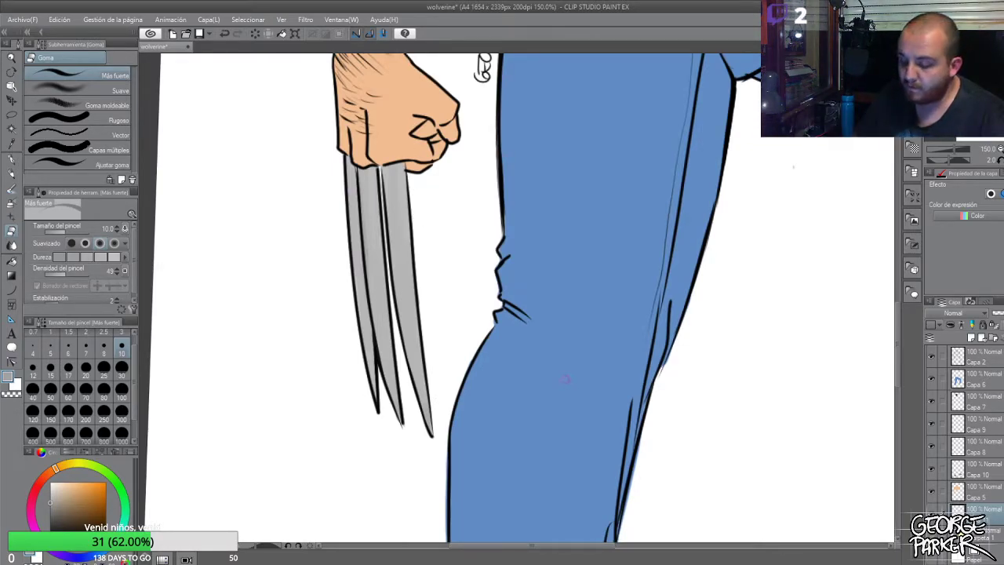
scroll(564, 386, down, 1)
scroll(575, 408, down, 3)
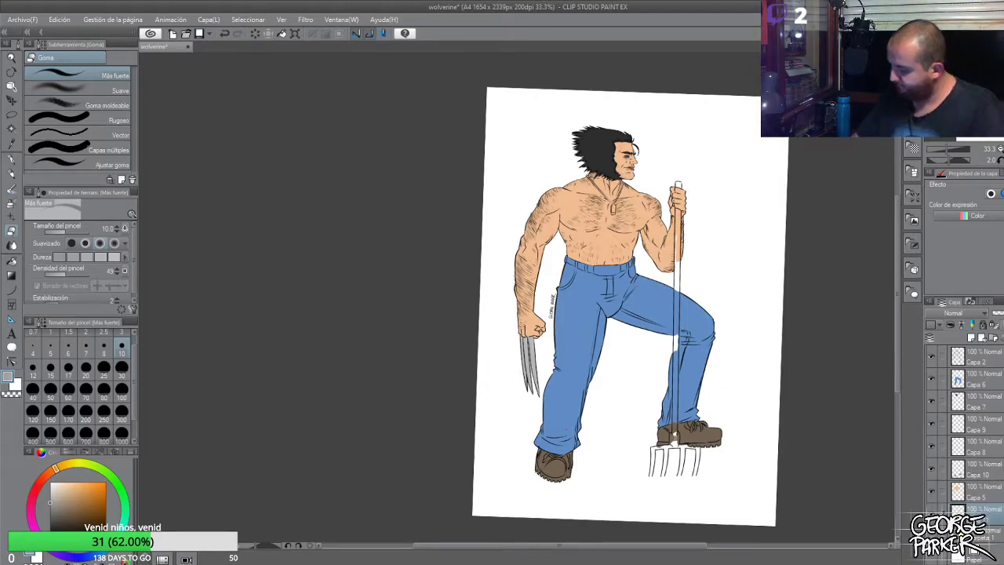
Add a new layer directly above Capa 6 and choose a dark brown drawing colour
click(986, 384)
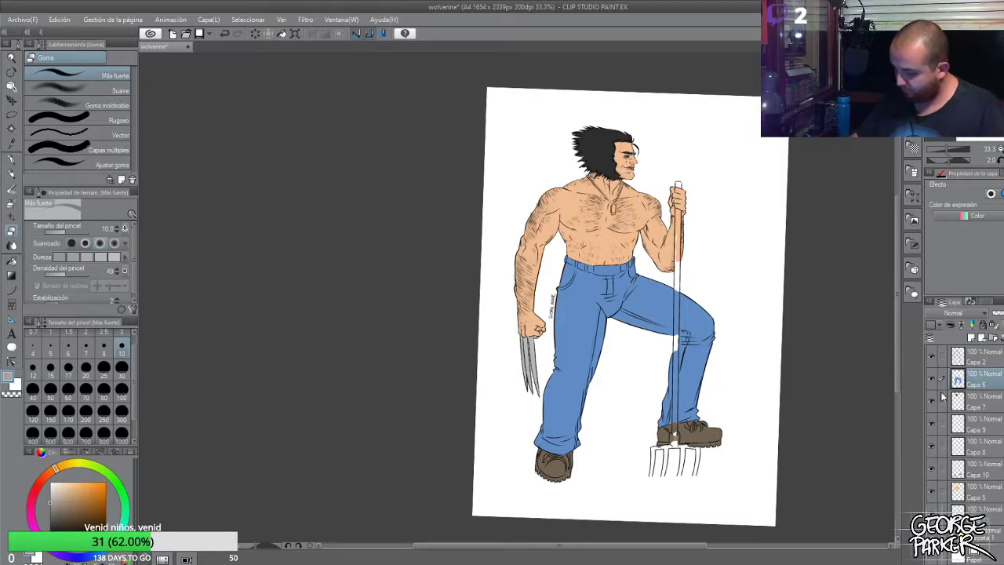
click(970, 338)
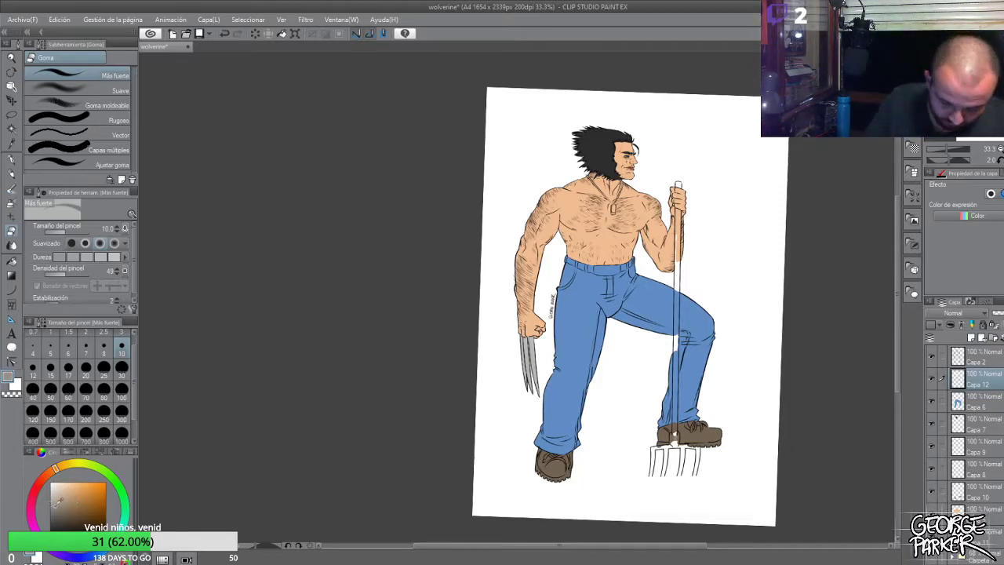
click(72, 504)
drag(75, 507, 68, 516)
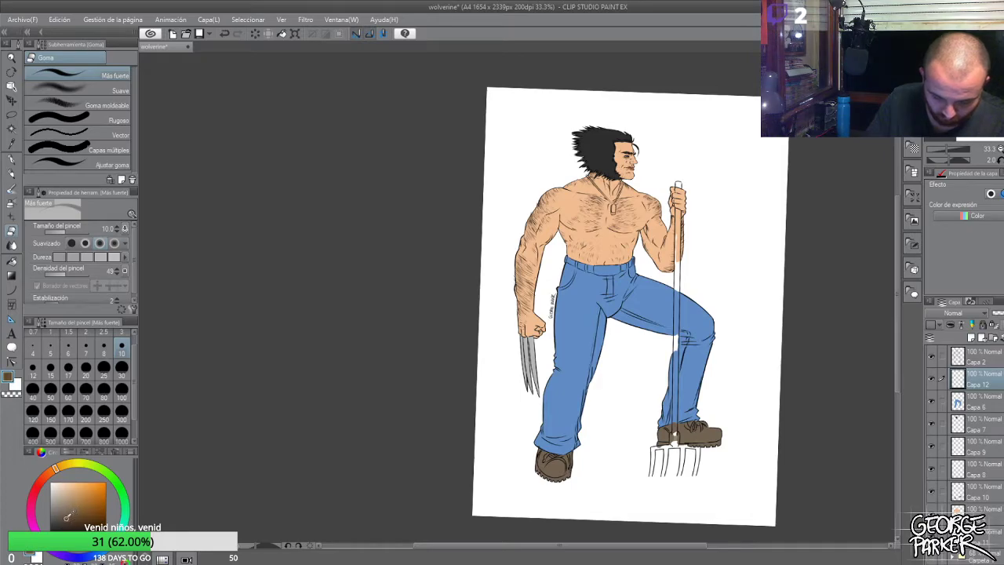
Fill the fork handle's end above the raised fist dark brown with the G pen, reducing its size to 10
scroll(683, 152, up, 2)
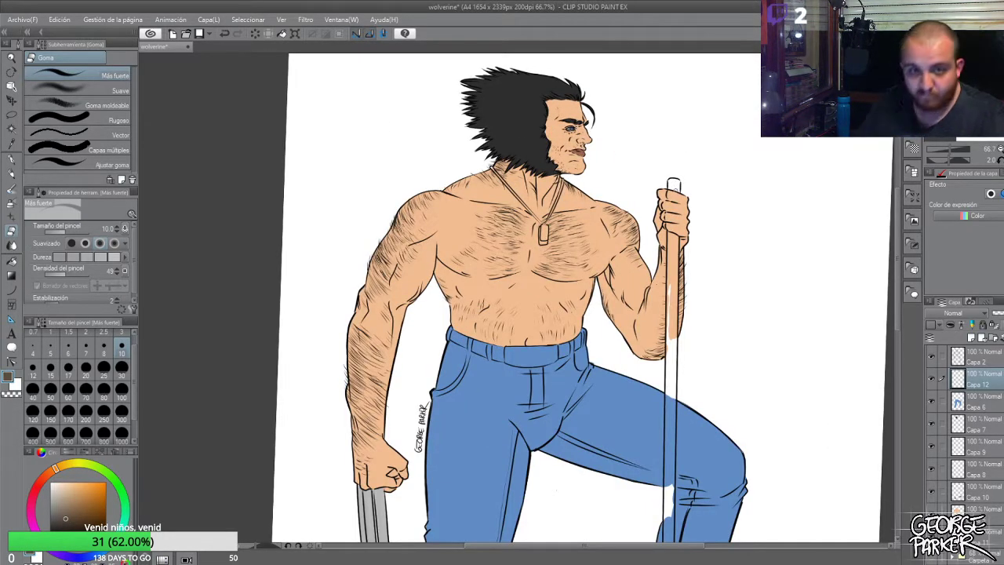
key(p)
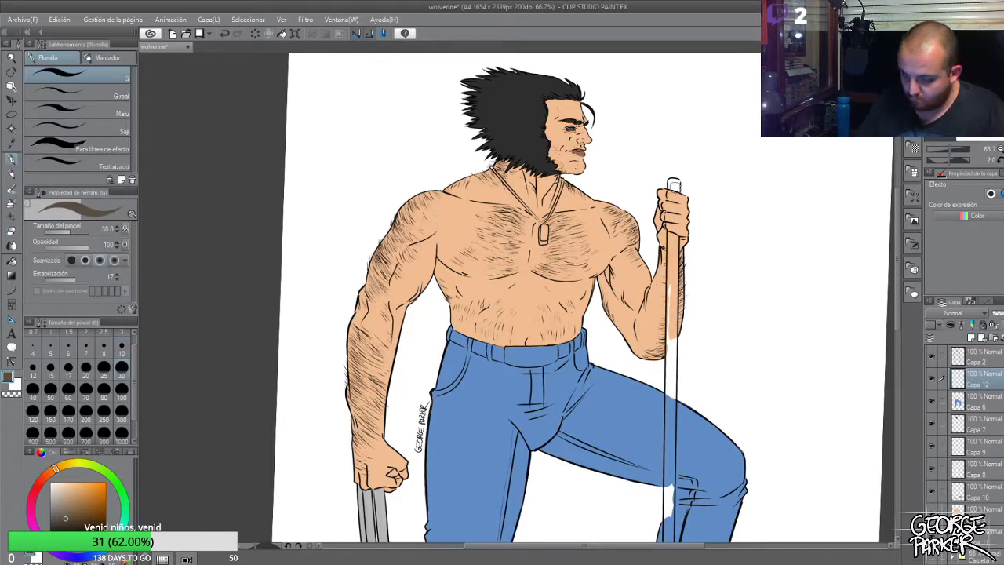
drag(675, 184, 673, 188)
click(122, 349)
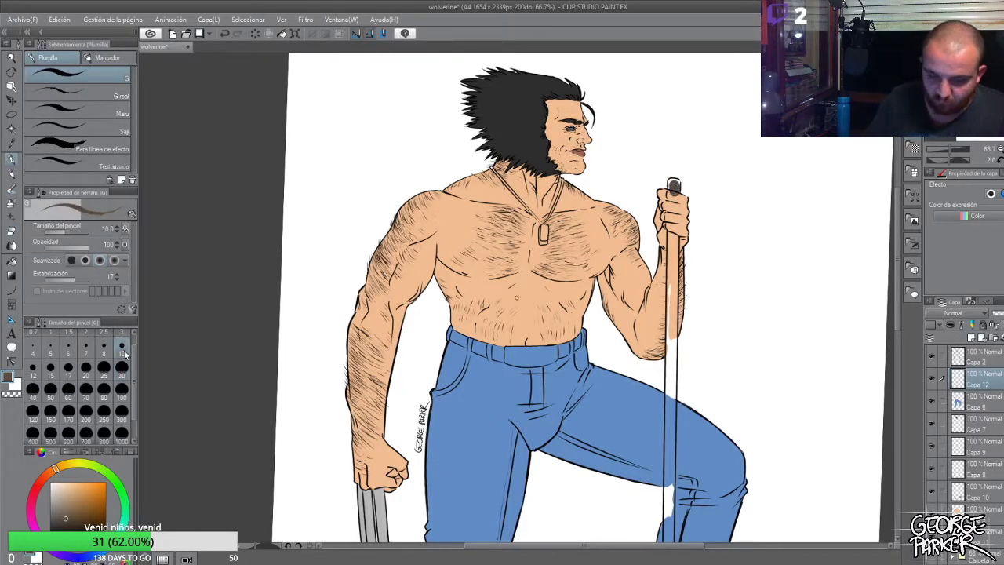
drag(671, 184, 672, 188)
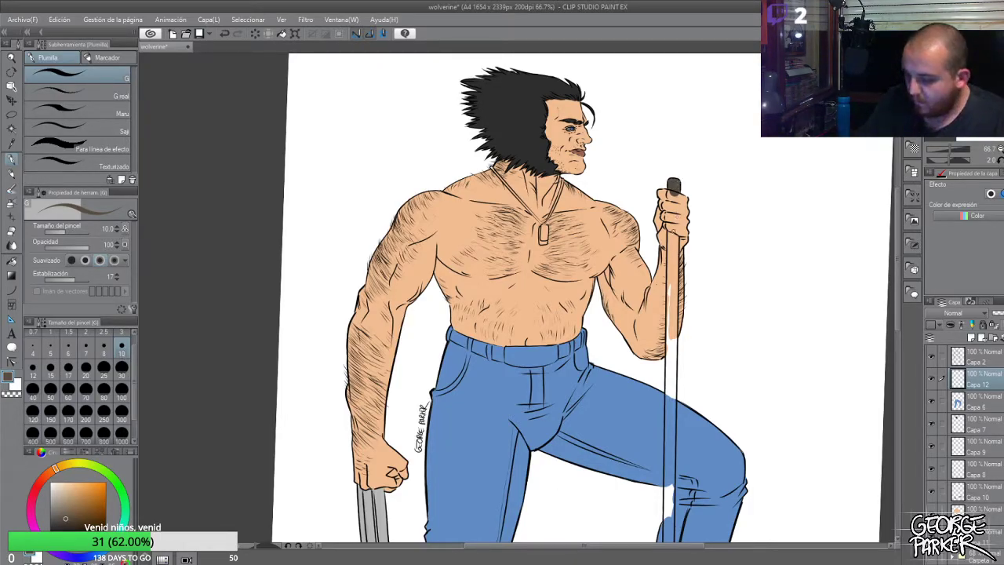
Paint the fork handle dark brown from just below the gripping hand down along the forearm
drag(673, 227, 676, 306)
mouse_move(676, 266)
mouse_down()
mouse_move(673, 241)
mouse_move(672, 303)
mouse_up()
drag(669, 235, 670, 296)
drag(669, 252, 670, 305)
drag(668, 259, 670, 313)
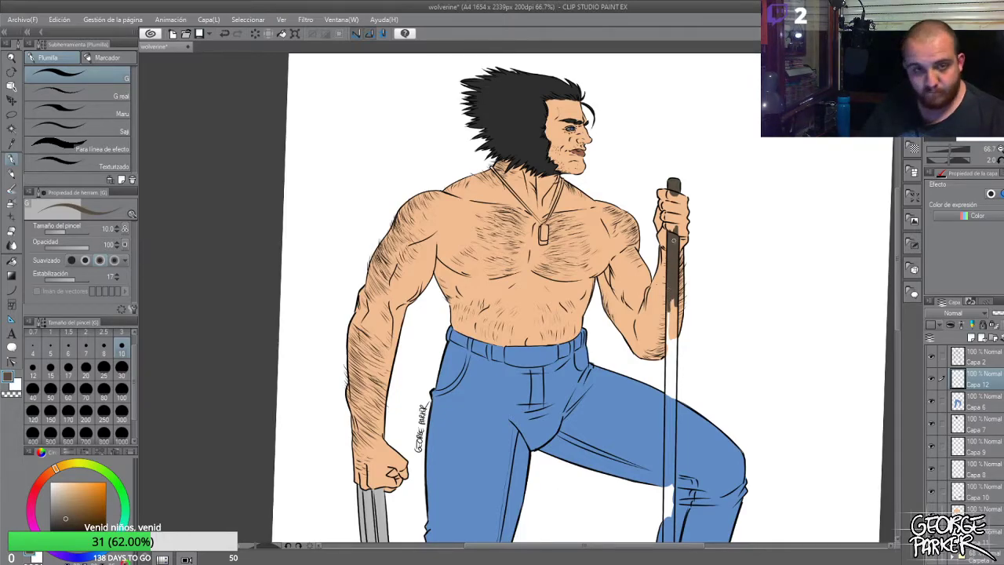
scroll(669, 264, up, 2)
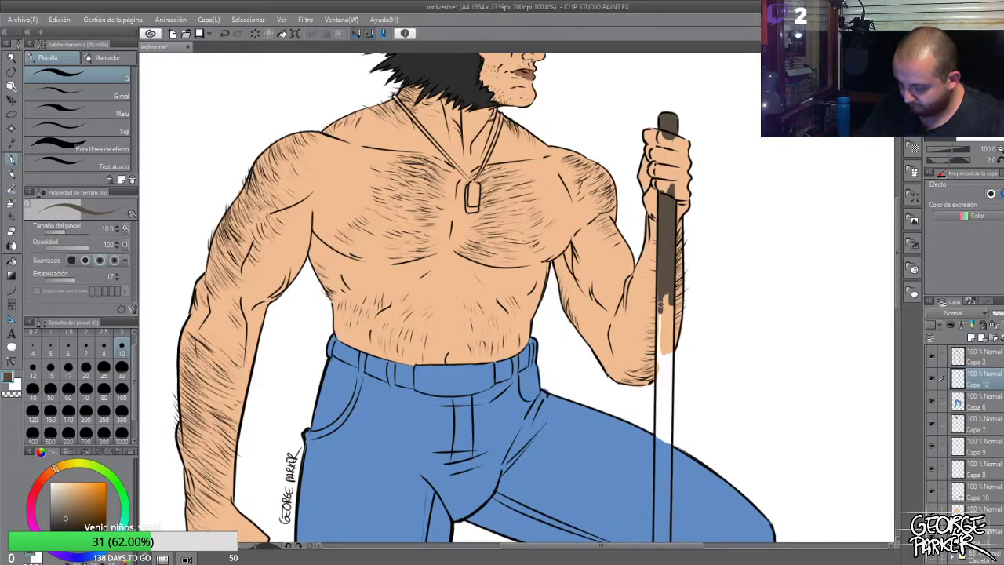
mouse_move(659, 303)
mouse_down()
mouse_move(661, 345)
mouse_move(665, 287)
mouse_move(670, 370)
mouse_up()
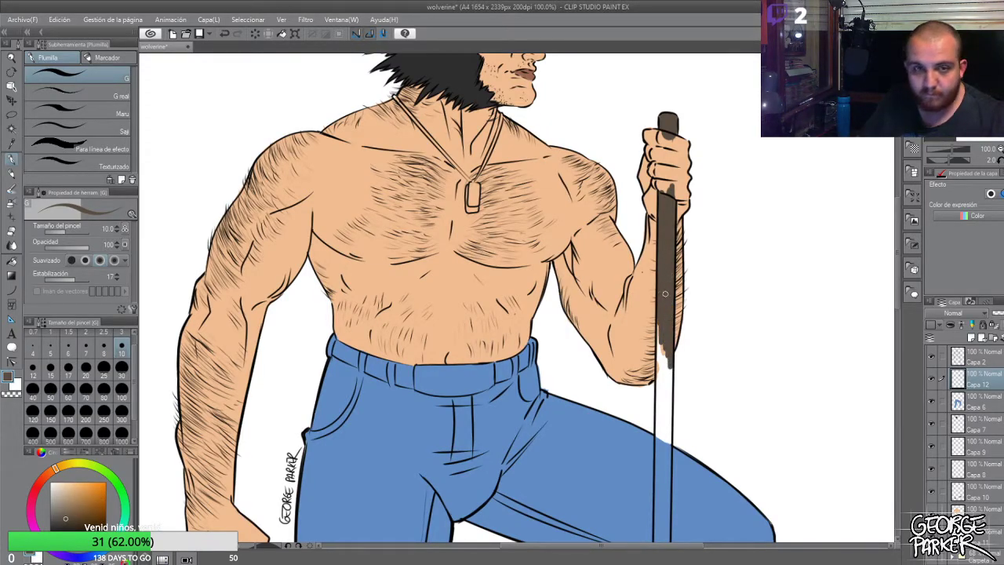
Continue the dark brown fill of the handle past the elbow to the upper edge of the raised thigh
scroll(666, 281, down, 2)
scroll(673, 291, up, 2)
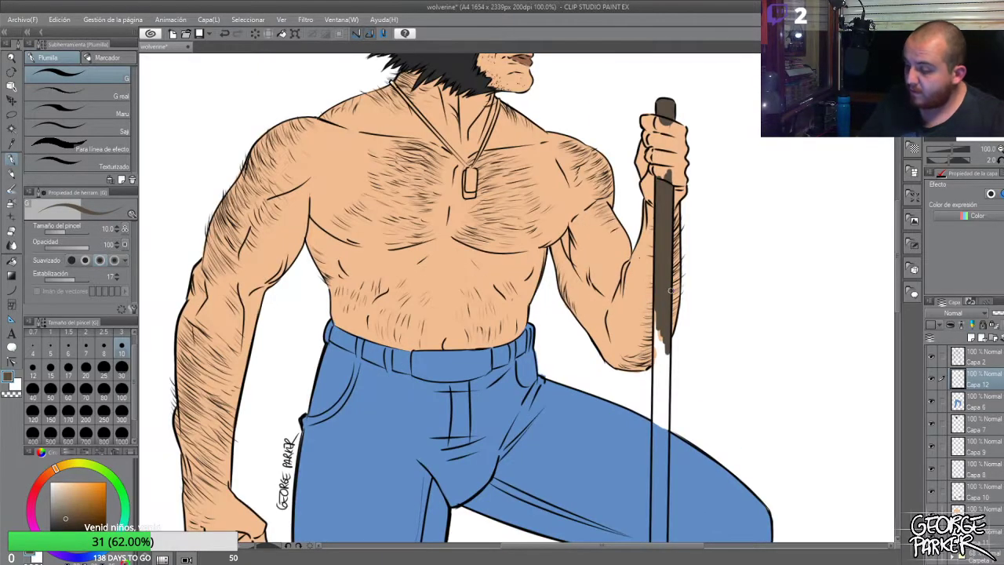
drag(900, 243, 892, 261)
mouse_move(660, 210)
mouse_down()
mouse_move(658, 271)
mouse_move(662, 188)
mouse_move(663, 284)
mouse_move(665, 246)
mouse_move(665, 275)
mouse_up()
drag(664, 240, 665, 295)
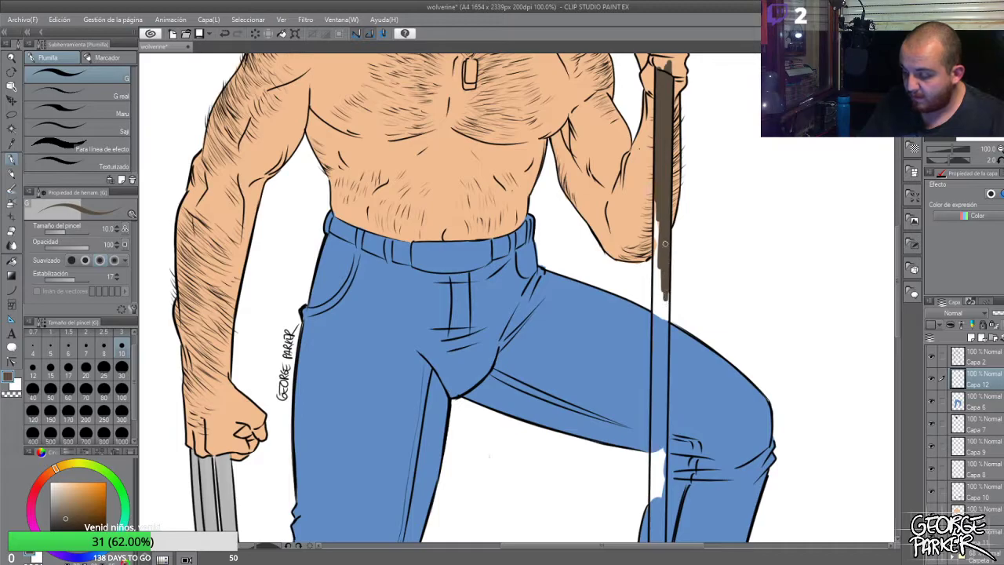
mouse_move(658, 202)
mouse_down()
mouse_move(657, 266)
mouse_move(656, 195)
mouse_move(655, 307)
mouse_up()
drag(656, 254, 657, 356)
mouse_move(656, 292)
mouse_down()
mouse_move(655, 360)
mouse_move(665, 350)
mouse_up()
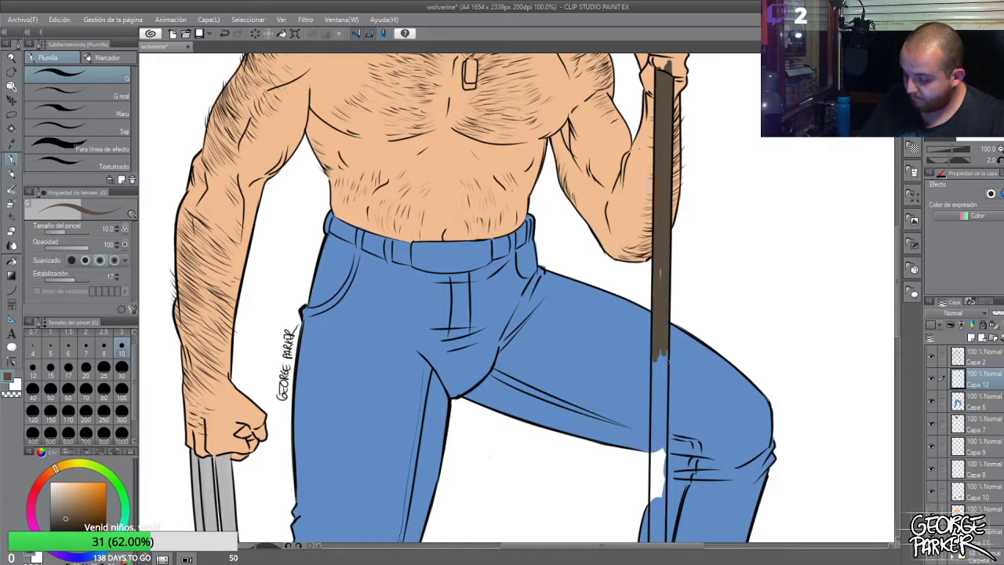
Fill the handle dark brown across the raised thigh and below the knee with the G pen at size 17
scroll(657, 259, down, 2)
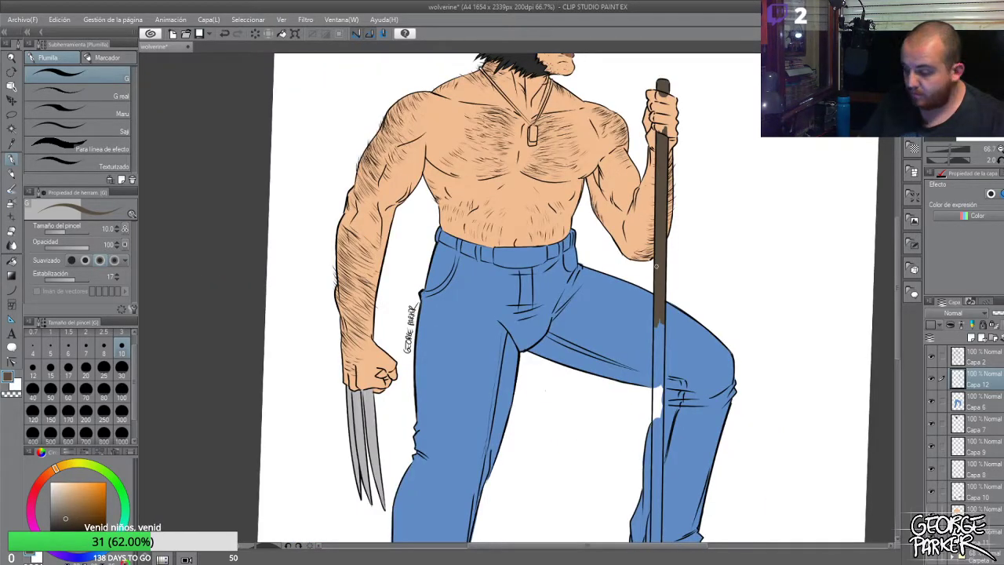
scroll(661, 267, down, 1)
scroll(671, 292, down, 1)
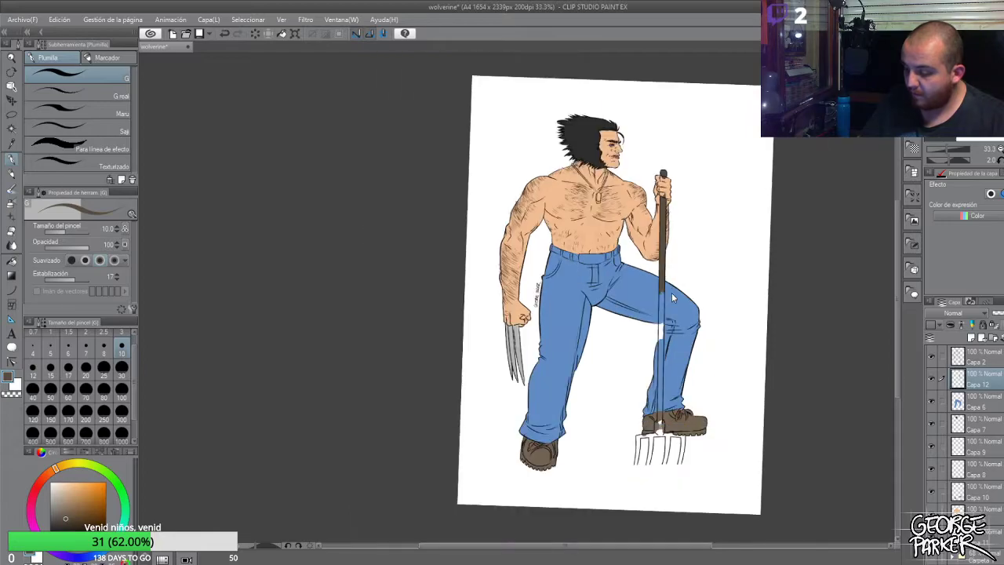
scroll(668, 307, up, 2)
click(70, 374)
drag(654, 249, 653, 317)
drag(653, 266, 652, 326)
mouse_move(651, 278)
mouse_down()
mouse_move(652, 321)
mouse_move(649, 258)
mouse_move(647, 366)
mouse_move(650, 278)
mouse_move(648, 353)
mouse_up()
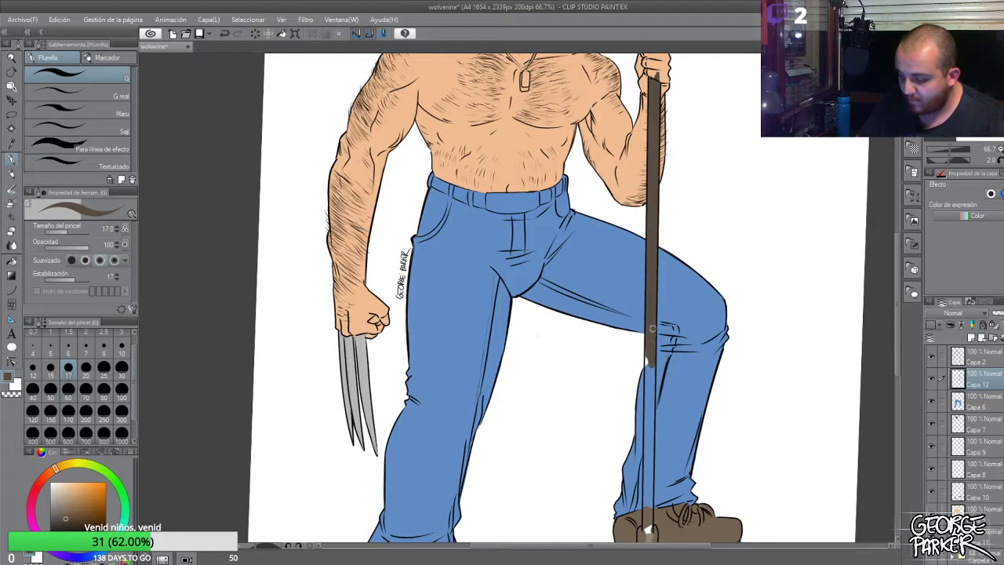
mouse_move(649, 345)
mouse_down()
mouse_move(649, 401)
mouse_move(648, 343)
mouse_move(648, 435)
mouse_up()
drag(647, 379, 647, 447)
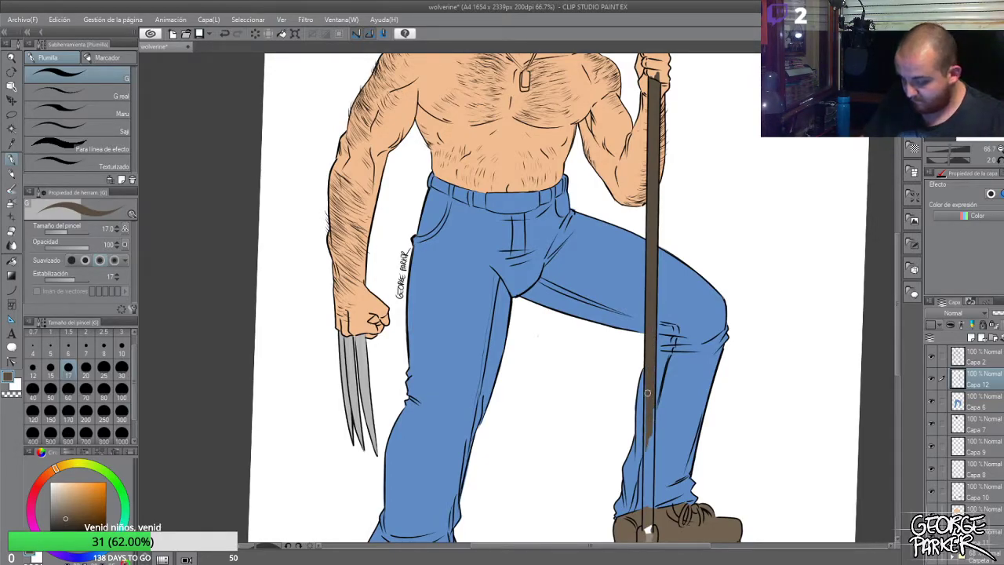
Paint the rest of the handle dark brown over the shin and boot, including the fork's socket
mouse_move(648, 412)
mouse_down()
mouse_move(645, 364)
mouse_move(644, 482)
mouse_up()
mouse_move(650, 426)
mouse_down()
mouse_move(653, 402)
mouse_move(649, 498)
mouse_up()
scroll(891, 334, down, 3)
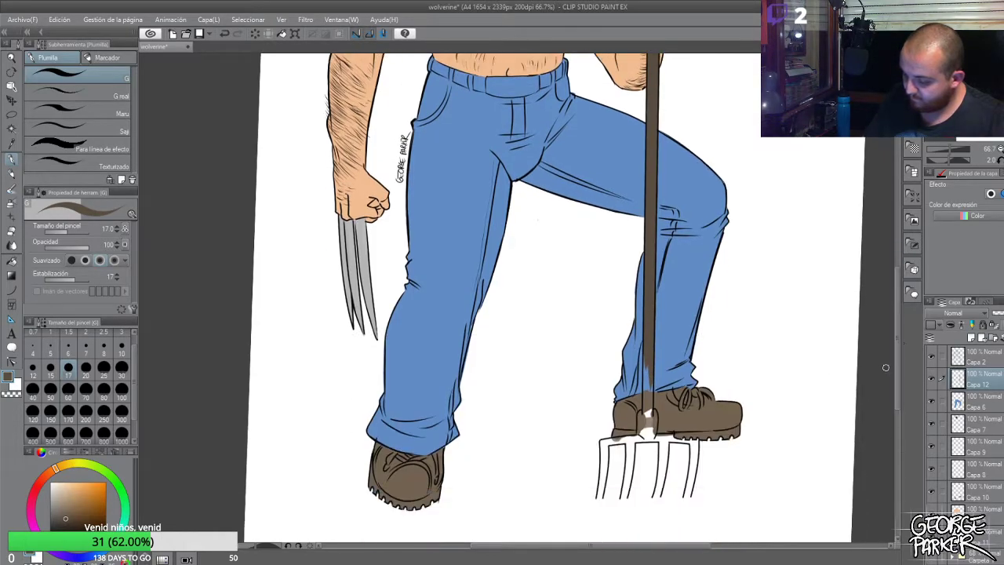
mouse_move(648, 355)
mouse_down()
mouse_move(648, 379)
mouse_move(646, 335)
mouse_move(641, 425)
mouse_move(653, 430)
mouse_move(640, 431)
mouse_up()
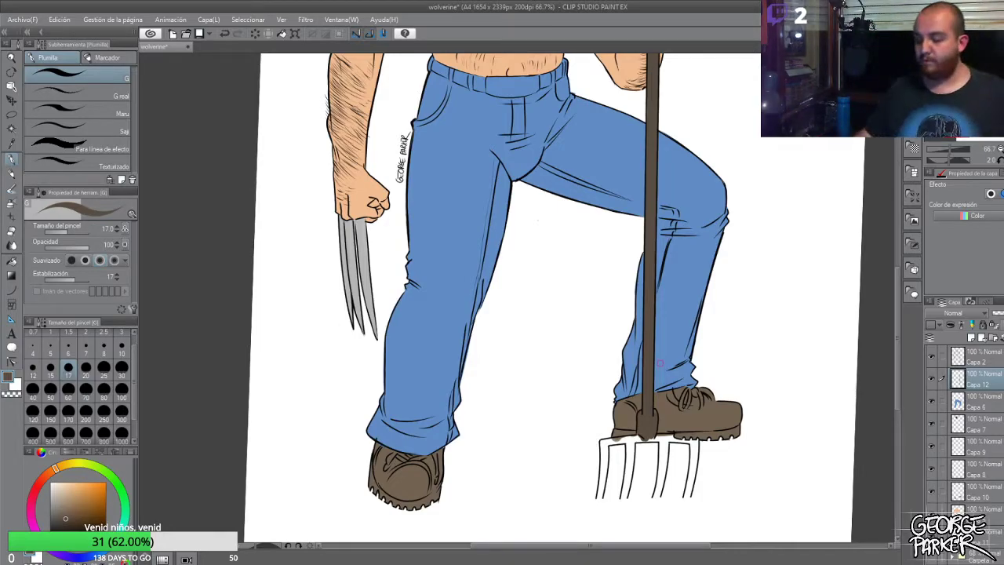
Paint the fork's crossbar and its first three tines dark brown with the G pen at size 17
scroll(672, 368, up, 1)
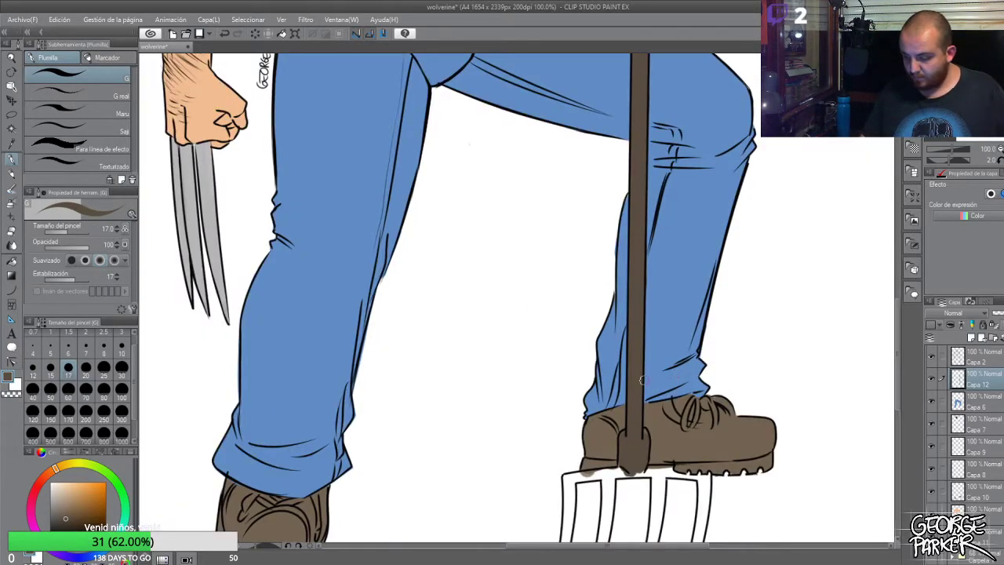
drag(898, 300, 894, 339)
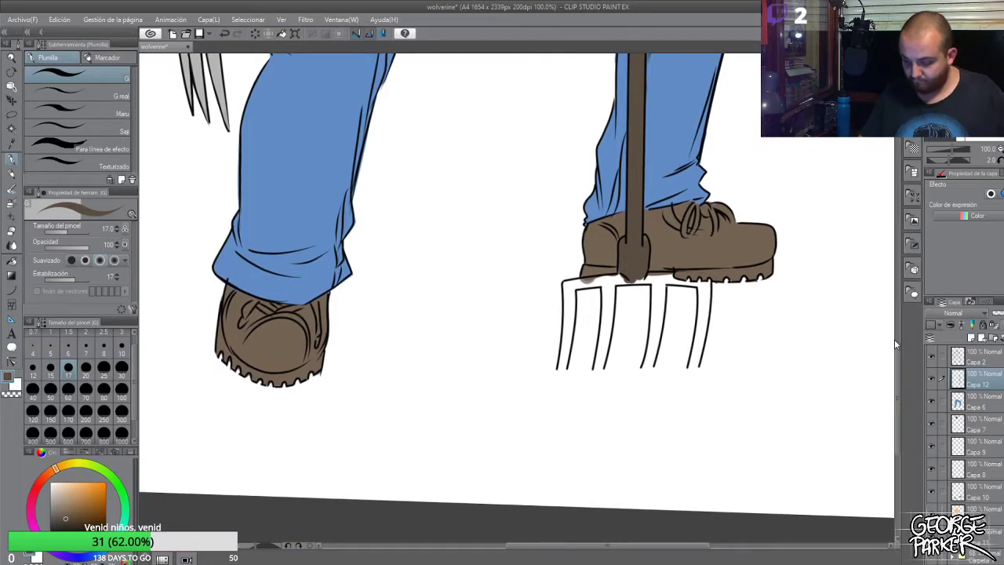
mouse_move(625, 278)
mouse_down()
mouse_move(575, 283)
mouse_move(570, 314)
mouse_move(566, 284)
mouse_move(560, 370)
mouse_move(579, 285)
mouse_move(608, 296)
mouse_move(607, 286)
mouse_move(597, 369)
mouse_move(609, 316)
mouse_move(603, 349)
mouse_up()
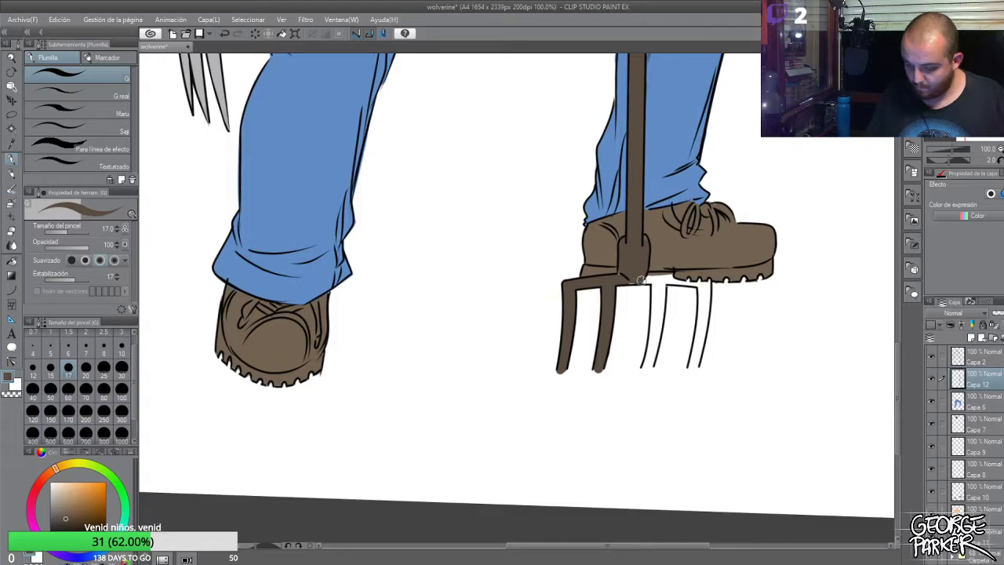
mouse_move(666, 279)
mouse_down()
mouse_move(657, 278)
mouse_move(675, 278)
mouse_move(627, 275)
mouse_move(640, 274)
mouse_move(657, 329)
mouse_move(657, 298)
mouse_move(661, 339)
mouse_move(652, 355)
mouse_move(654, 321)
mouse_move(647, 364)
mouse_move(636, 288)
mouse_up()
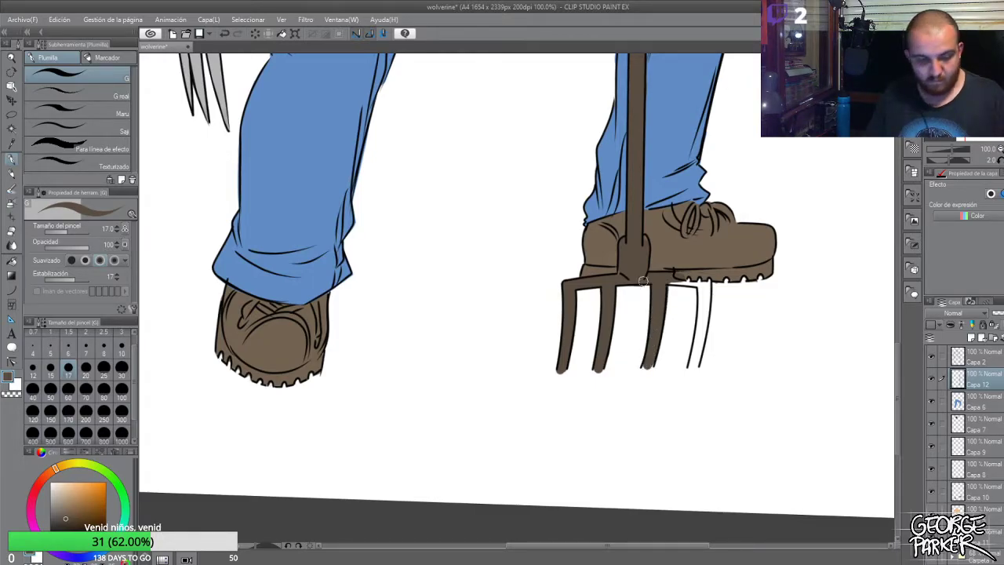
Clean up the spill under the fork's crossbar and paint the last tine dark brown with the G pen
key(e)
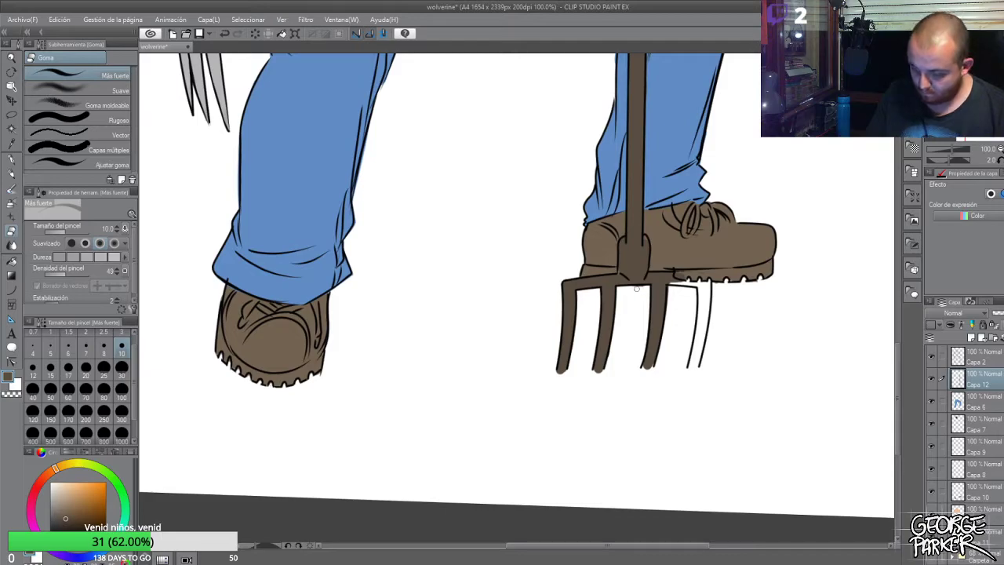
key(b)
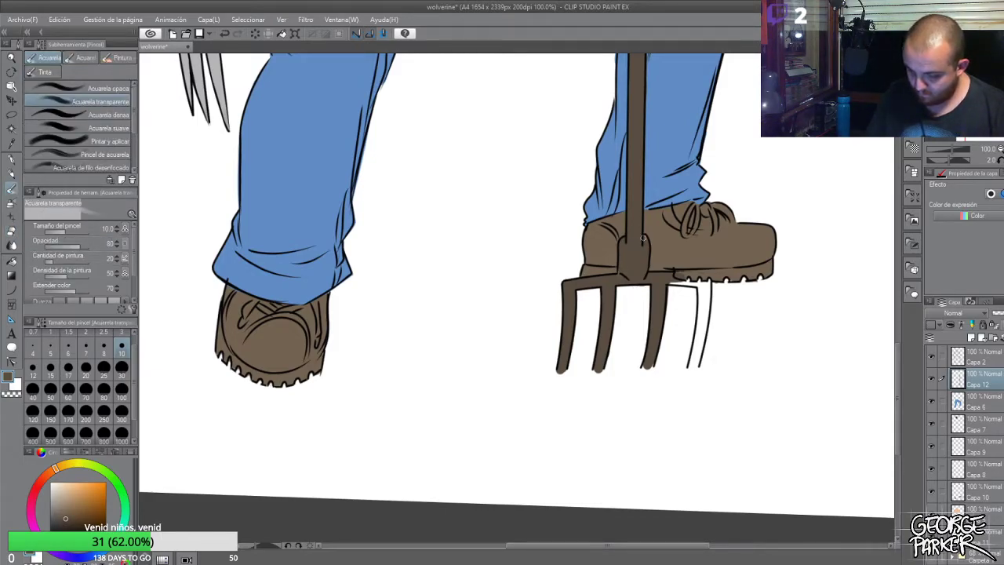
drag(679, 278, 690, 281)
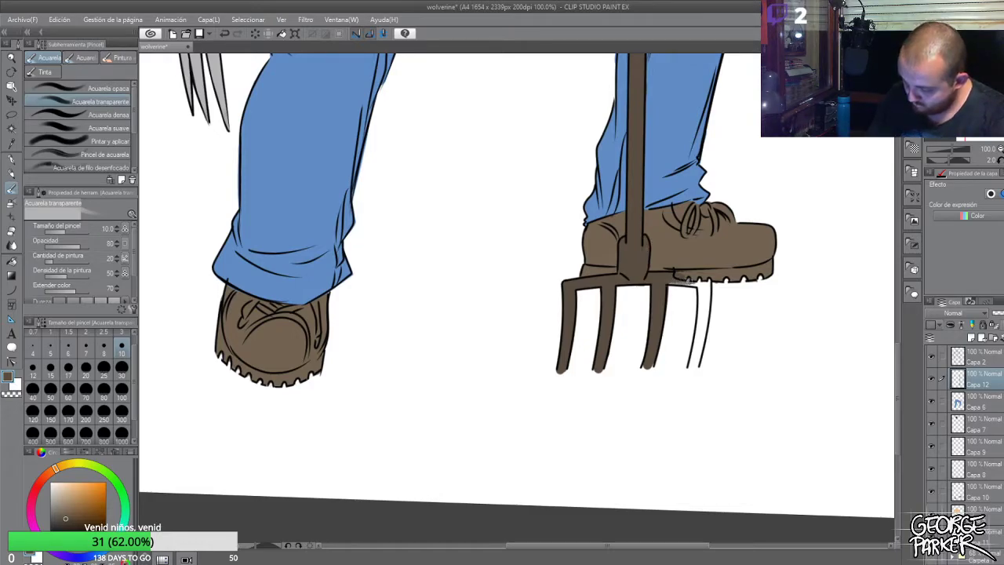
key(p)
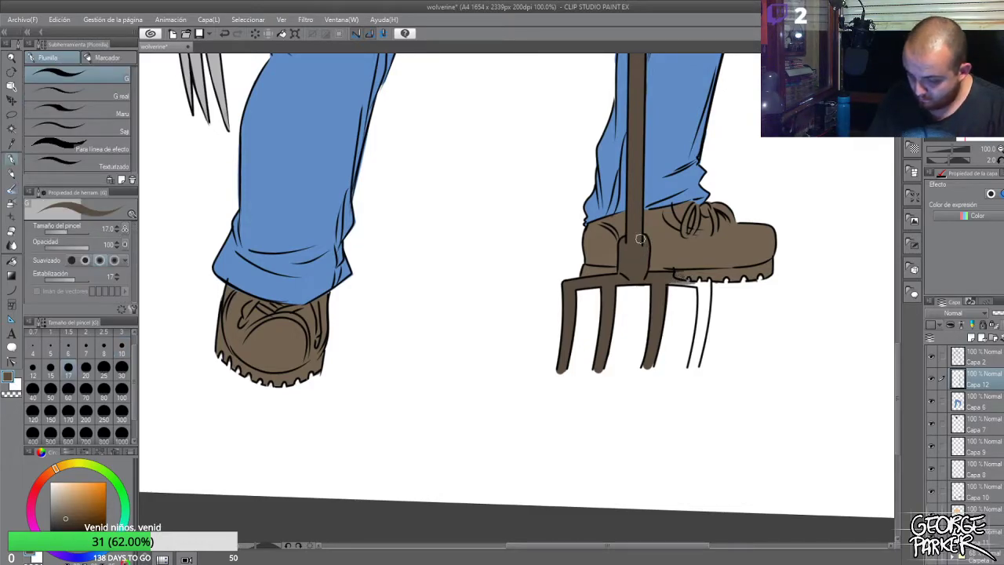
mouse_move(675, 281)
mouse_down()
mouse_move(701, 303)
mouse_move(704, 282)
mouse_move(705, 306)
mouse_move(706, 280)
mouse_move(692, 363)
mouse_up()
key(e)
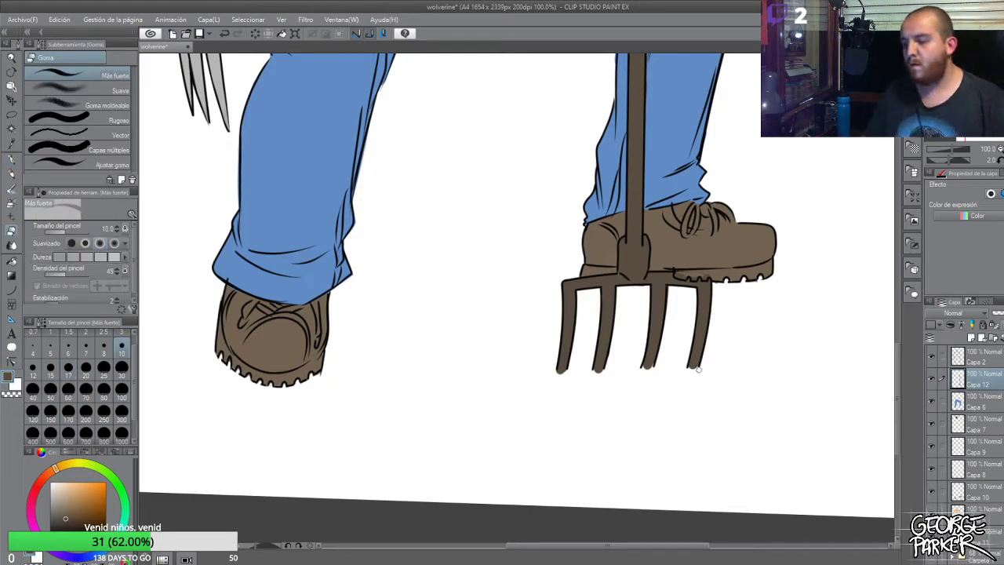
Paint the necklace cord grey on the side nearest the raised arm with the G pen at size 5, trimming the spill above the tag
scroll(723, 336, down, 2)
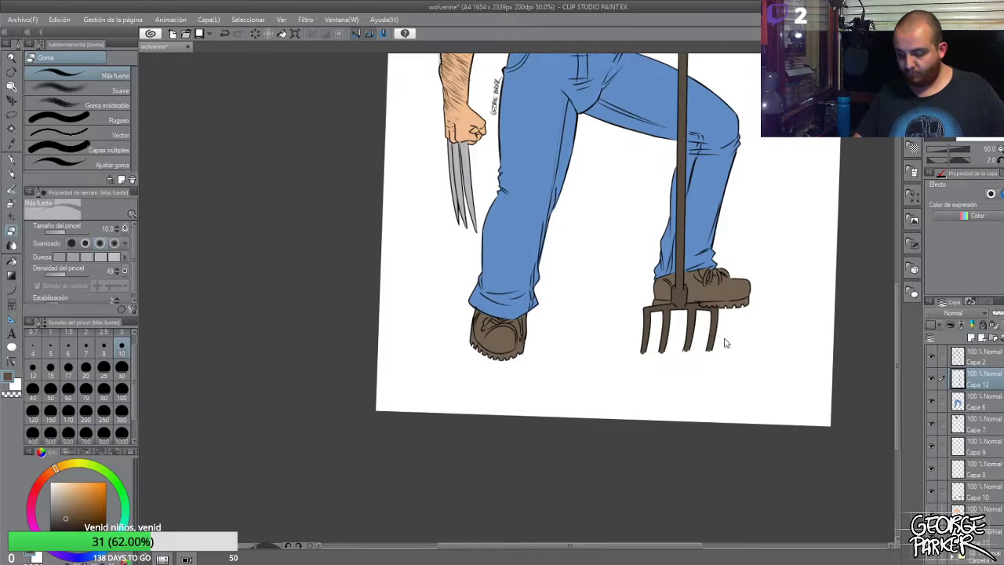
scroll(724, 359, down, 1)
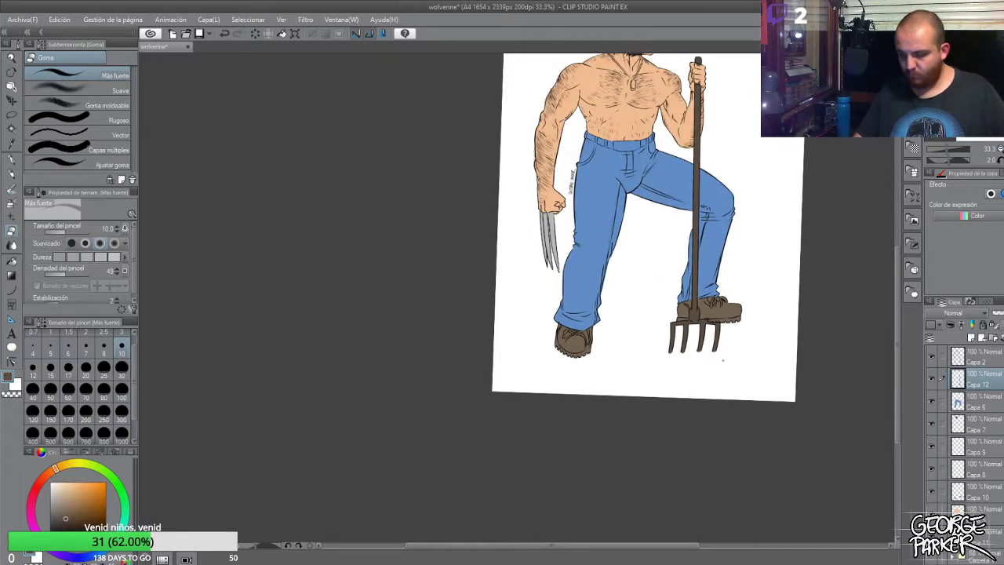
scroll(734, 314, up, 1)
drag(898, 348, 894, 276)
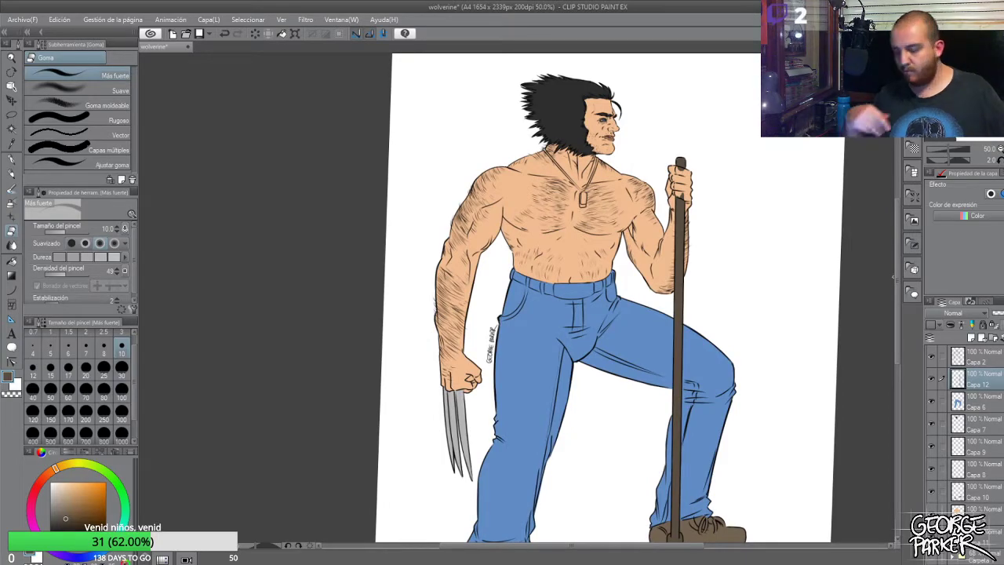
scroll(694, 350, down, 1)
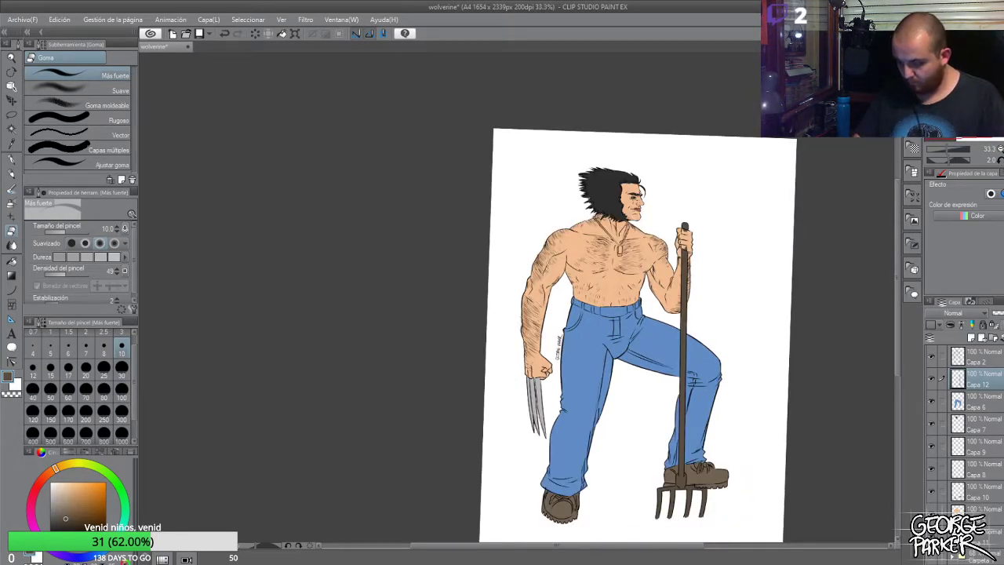
scroll(637, 221, up, 3)
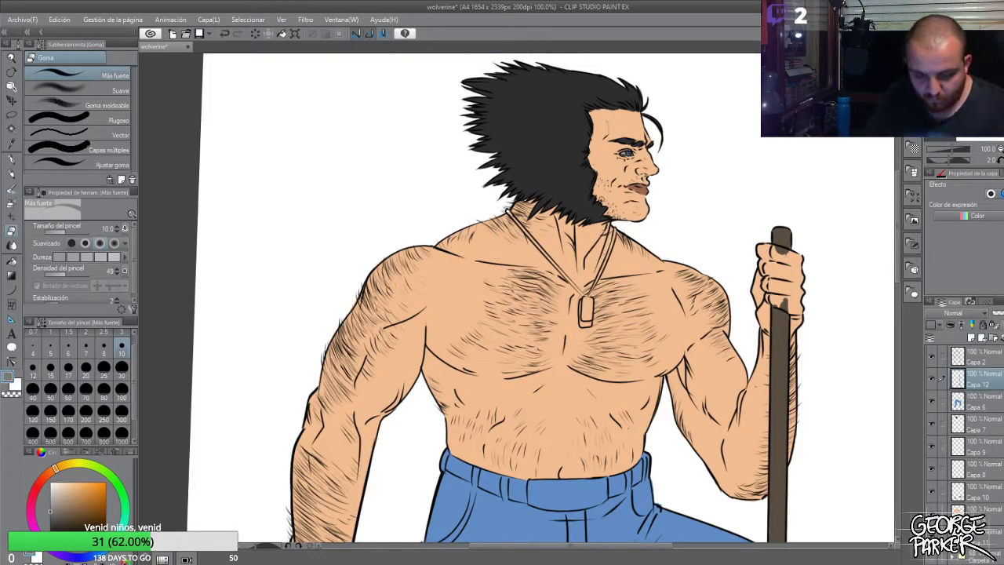
key(p)
click(50, 350)
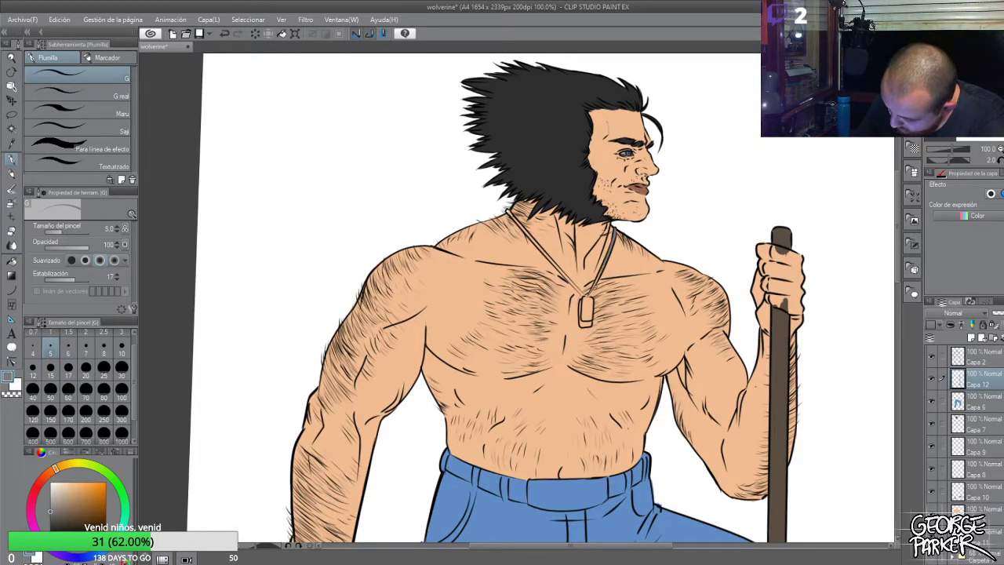
drag(602, 265, 589, 294)
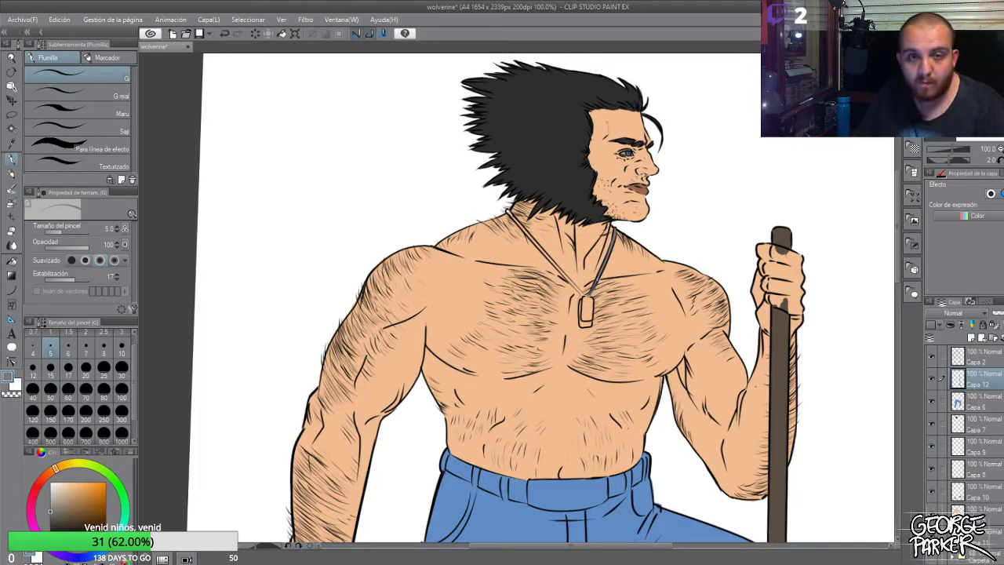
key(e)
drag(599, 283, 592, 292)
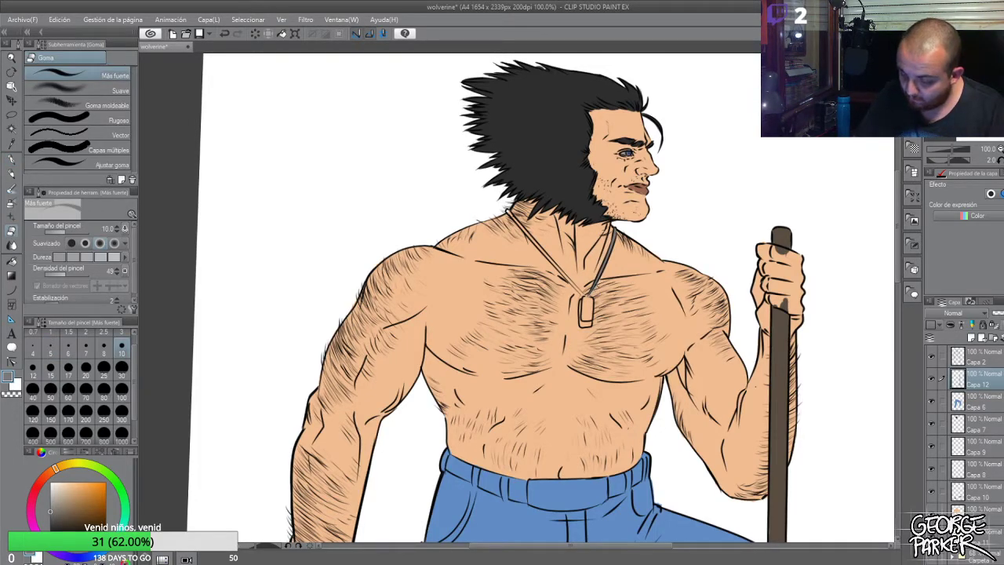
Paint the necklace's other cord grey from the back of the neck down to the dog tag with the G pen
key(p)
scroll(608, 243, up, 2)
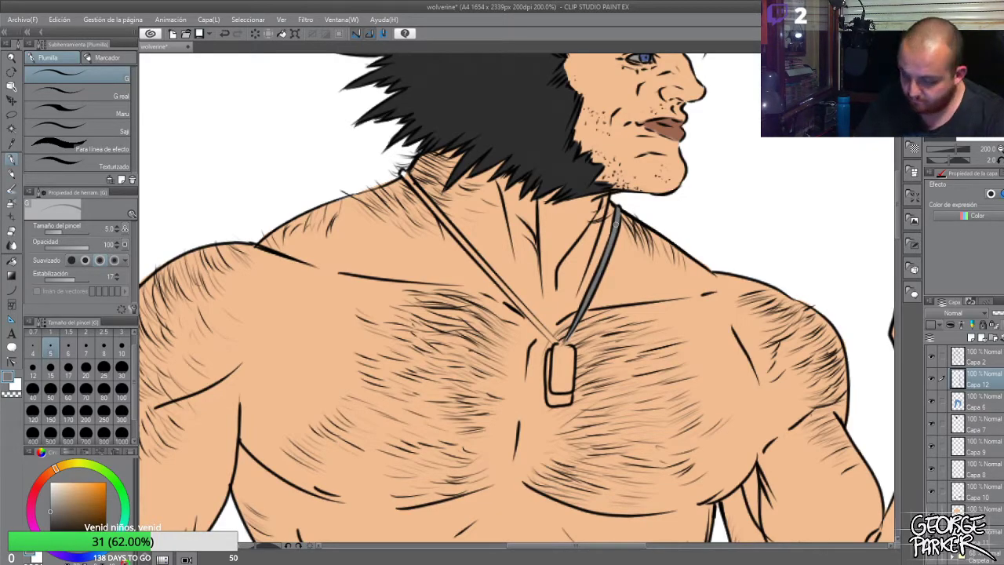
drag(403, 172, 558, 345)
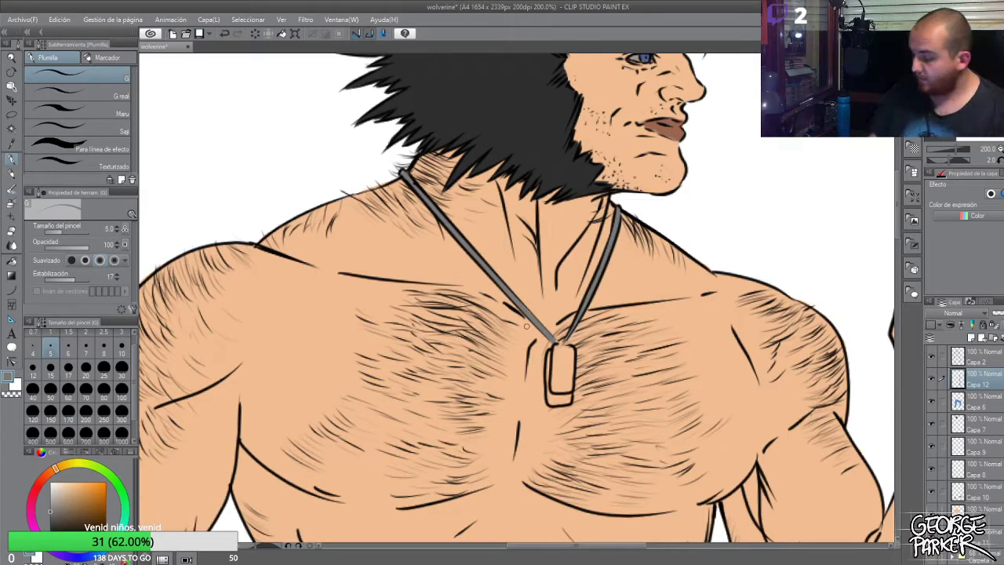
click(987, 512)
key(e)
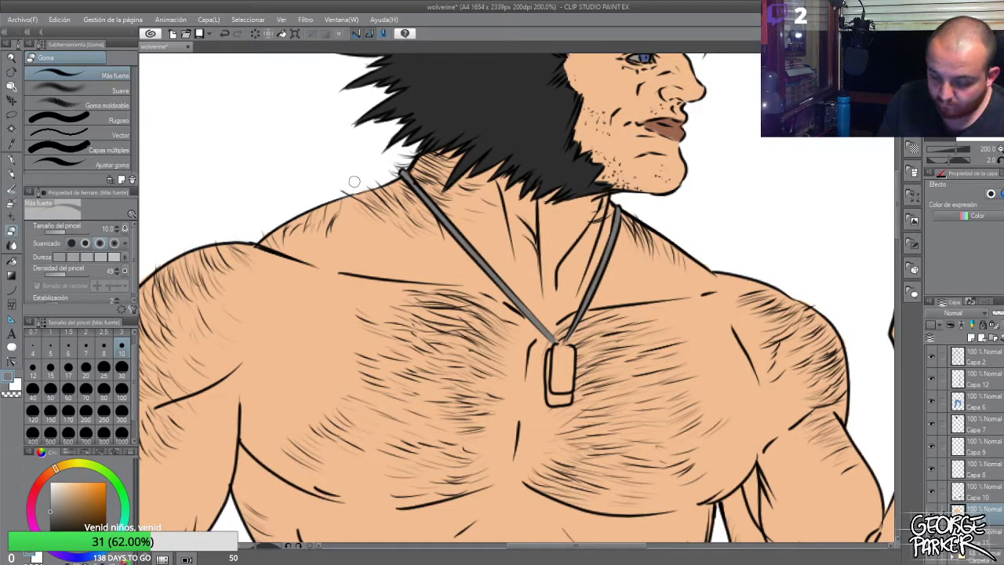
scroll(359, 215, down, 1)
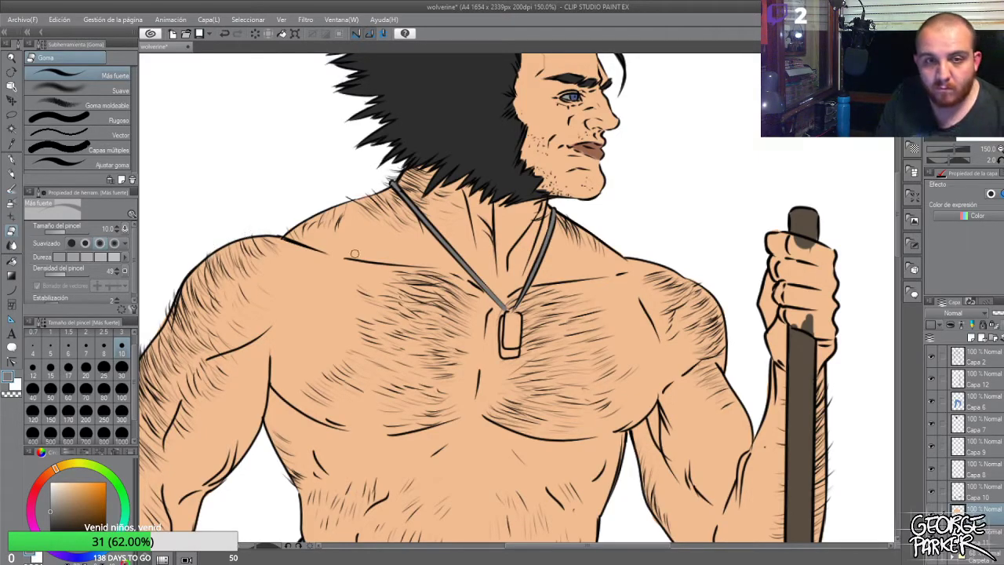
key(p)
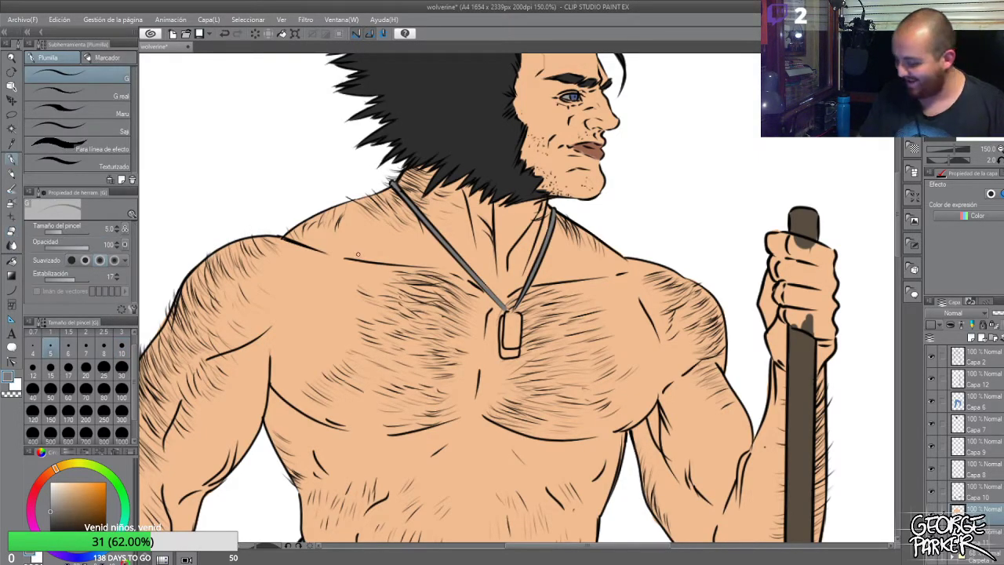
key(o)
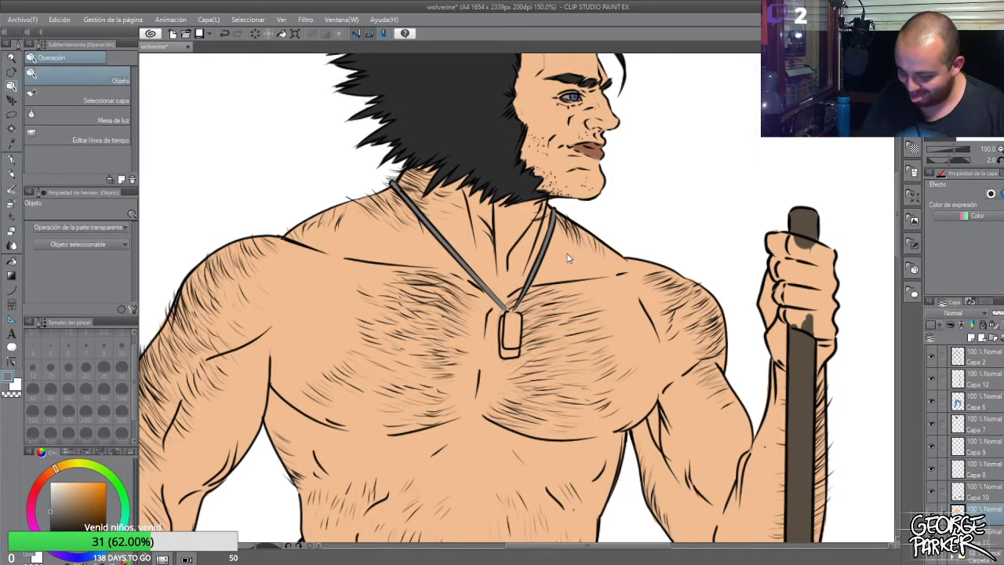
Fill the dog tags grey on the fork's colour layer, using the G pen at sizes 5 and 10
click(806, 369)
key(p)
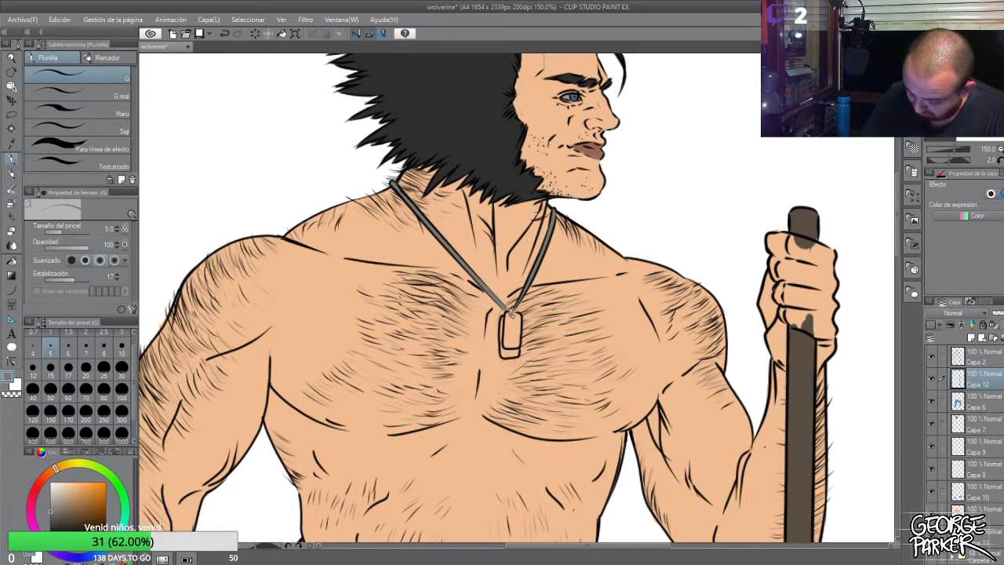
drag(514, 315, 509, 343)
click(122, 346)
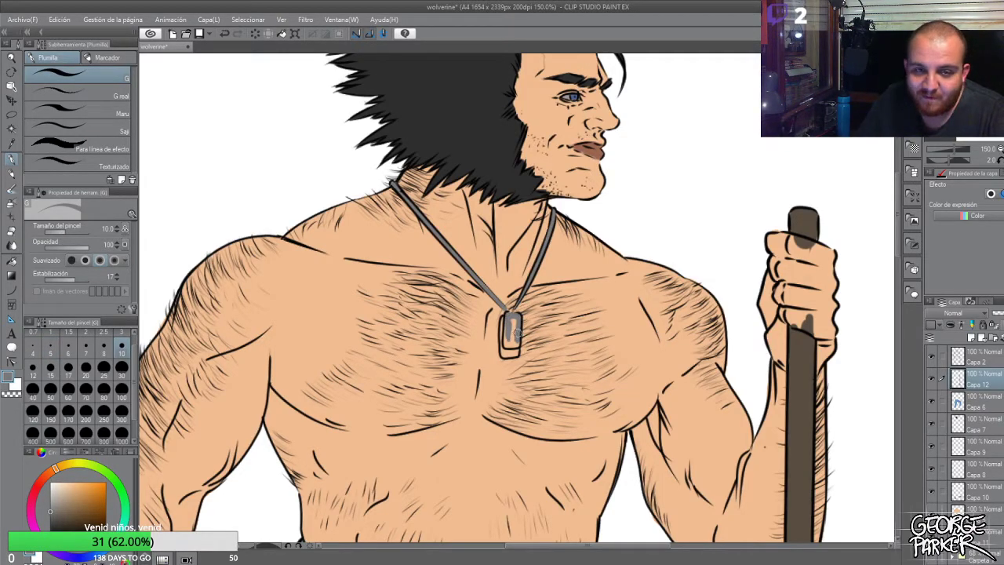
mouse_move(515, 329)
mouse_down()
mouse_move(514, 320)
mouse_move(509, 342)
mouse_move(502, 322)
mouse_move(504, 353)
mouse_move(512, 351)
mouse_up()
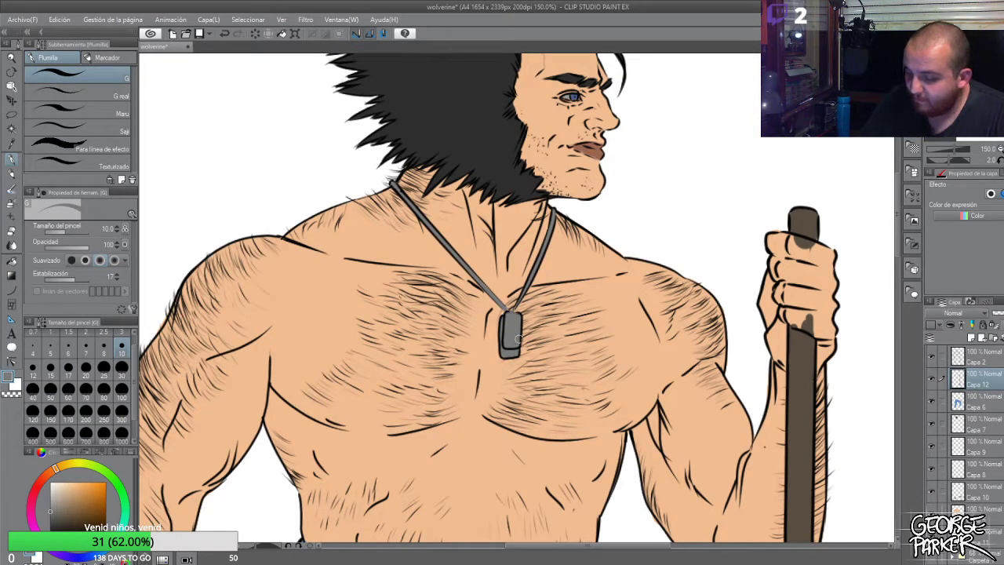
Make the hair's colour layer active and sample the dark hair colour
scroll(513, 325, down, 2)
scroll(515, 326, down, 1)
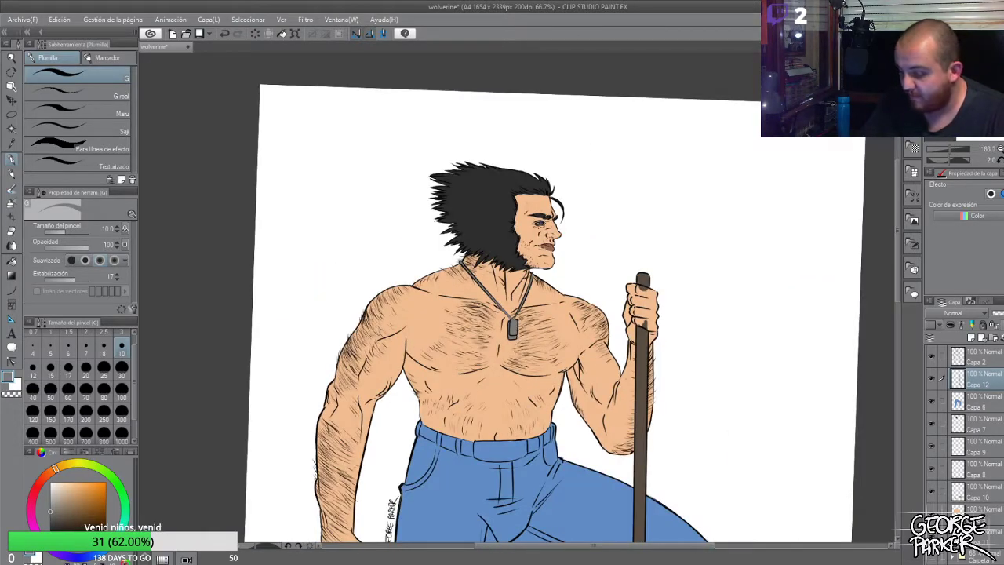
key(o)
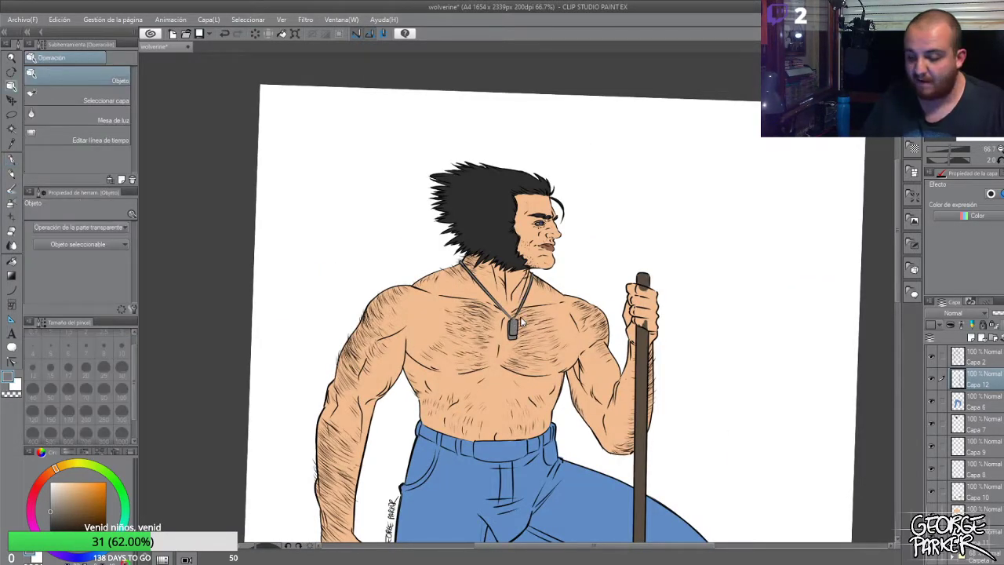
click(502, 212)
scroll(501, 211, up, 2)
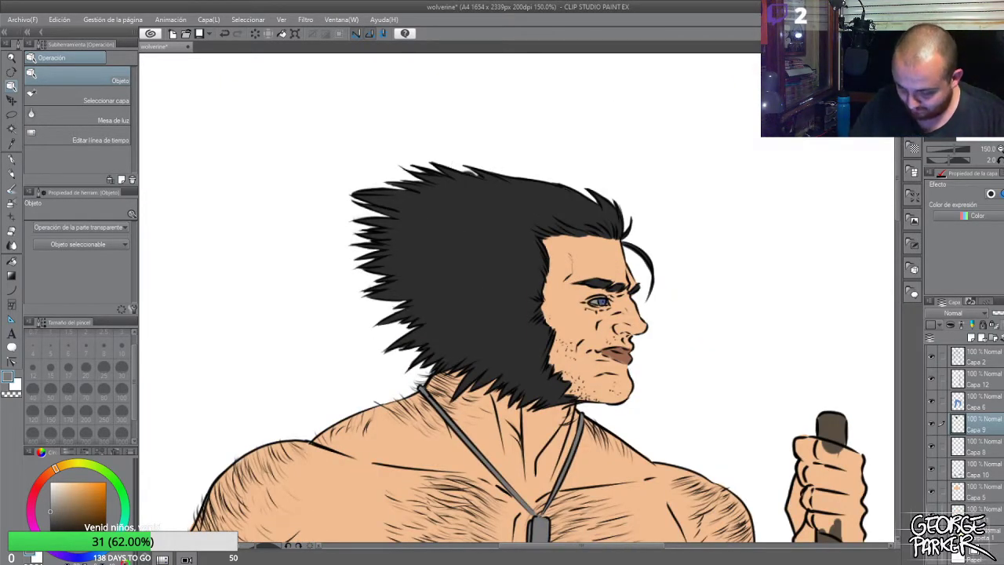
key(e)
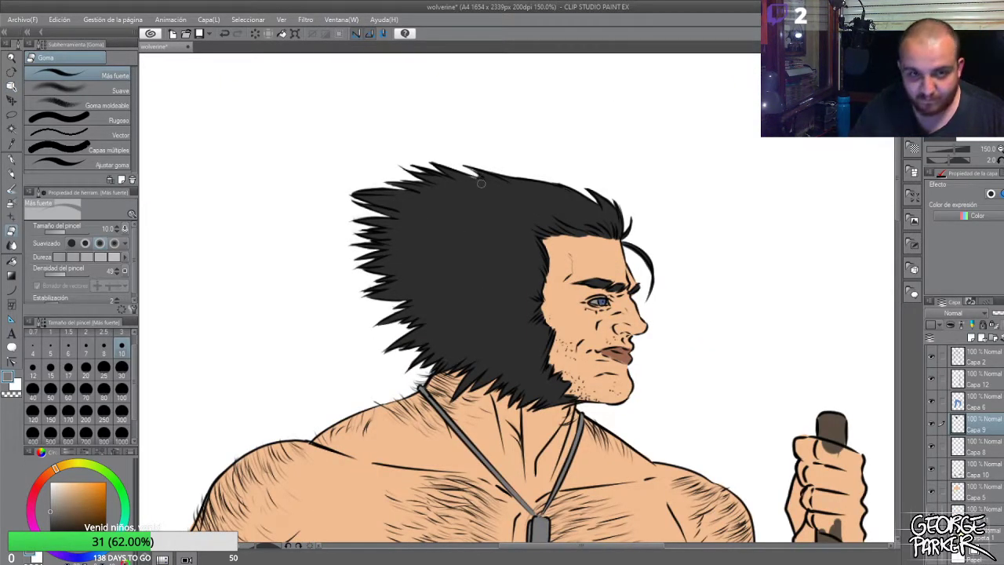
key(b)
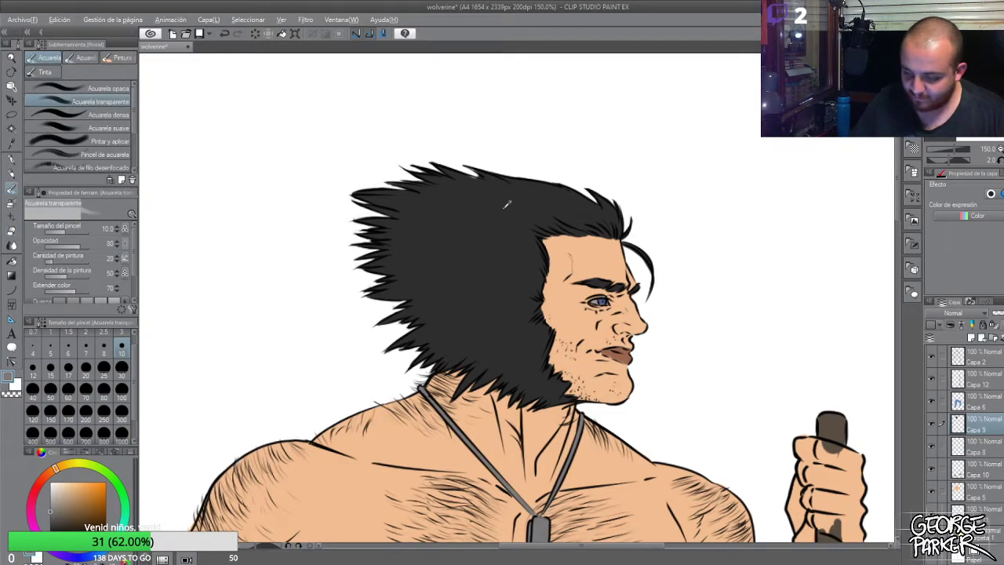
alt+click(502, 201)
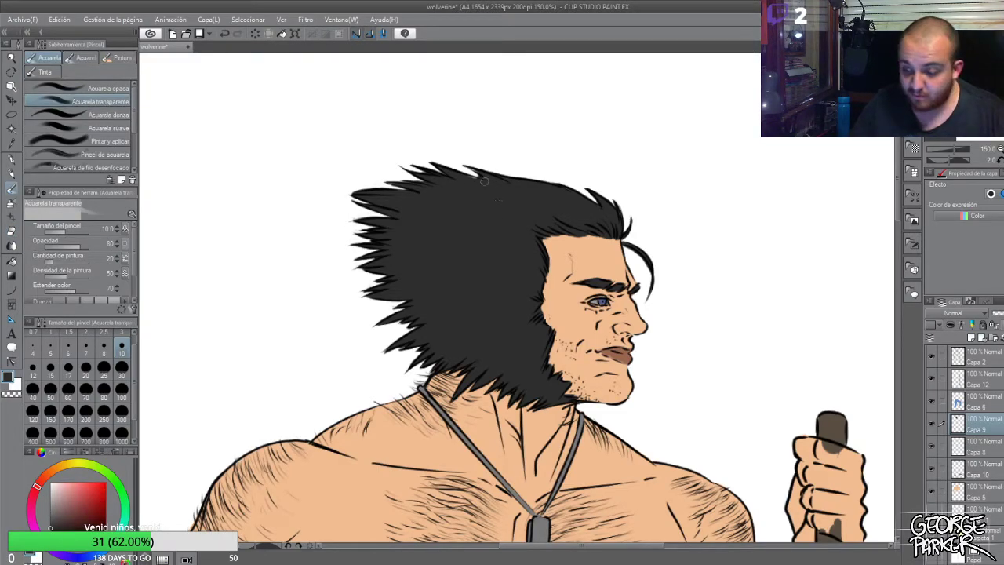
Try to touch up the top edge of the hair with the Brillo A decoration brush at size 10
key(b)
key(b)
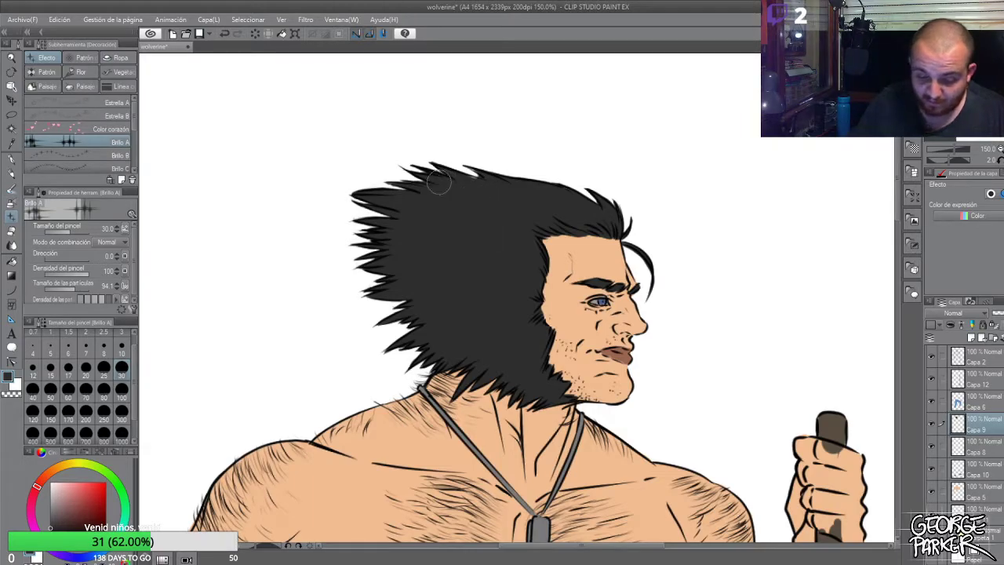
click(122, 349)
drag(465, 180, 484, 185)
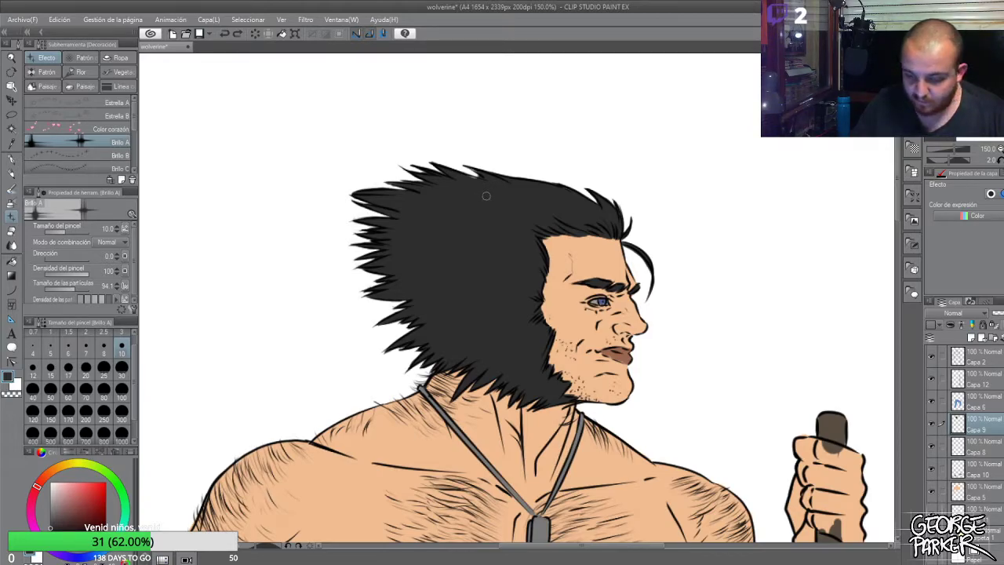
Touch up the dark fill along the top edge of the hair with the G pen at size 10 and save the illustration
key(p)
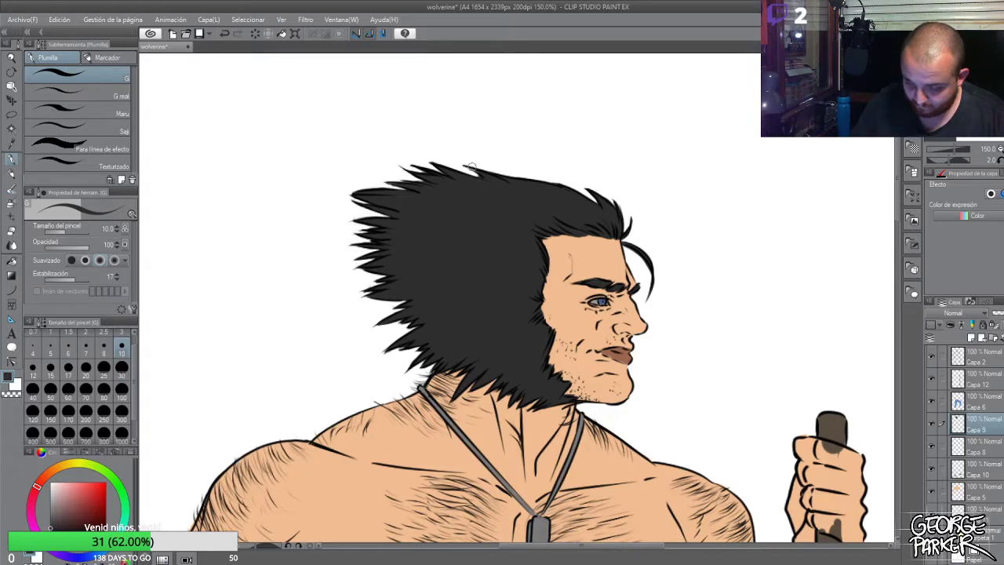
scroll(492, 184, down, 5)
scroll(492, 184, up, 2)
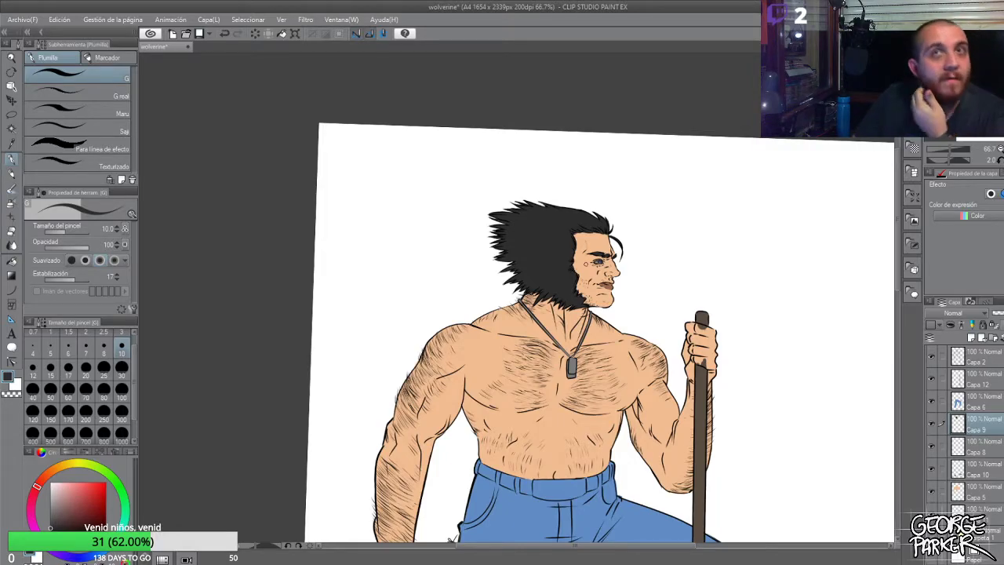
key(ctrl+s)
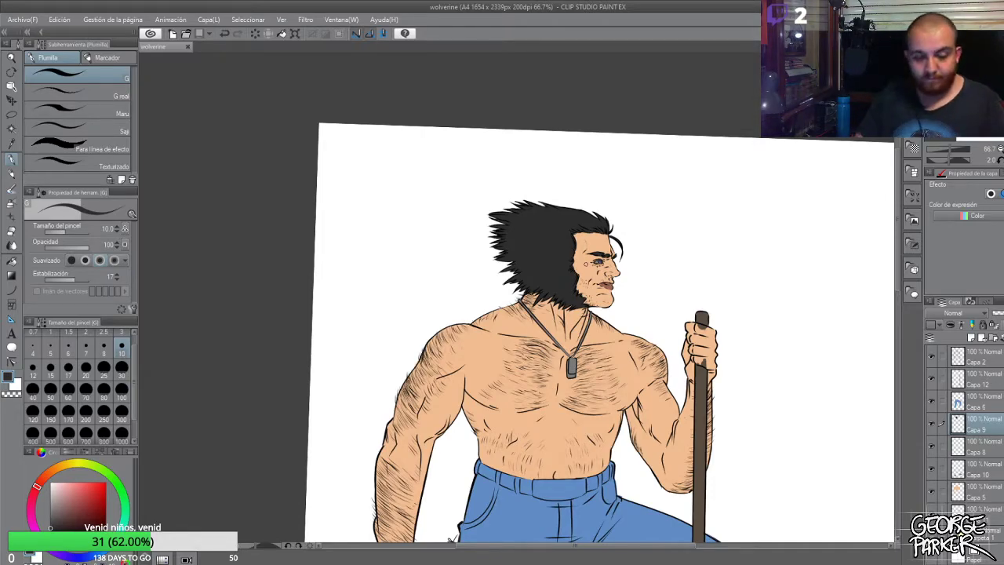
Erase the dark brown handle colour that overlaps the upper and lower fingers of the gripping hand, on the fork's colour layer
ctrl+shift+click(701, 391)
key(e)
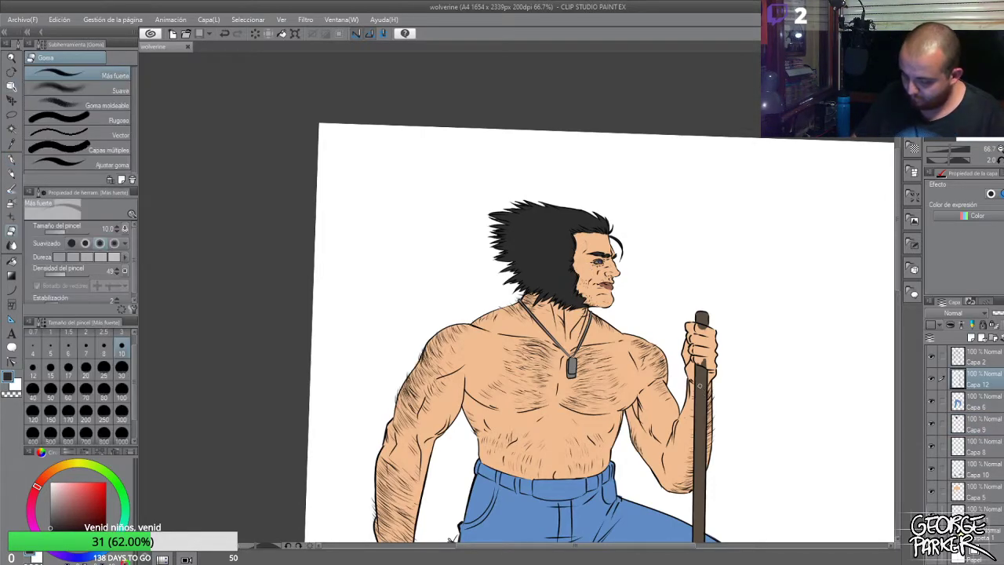
scroll(706, 312, up, 2)
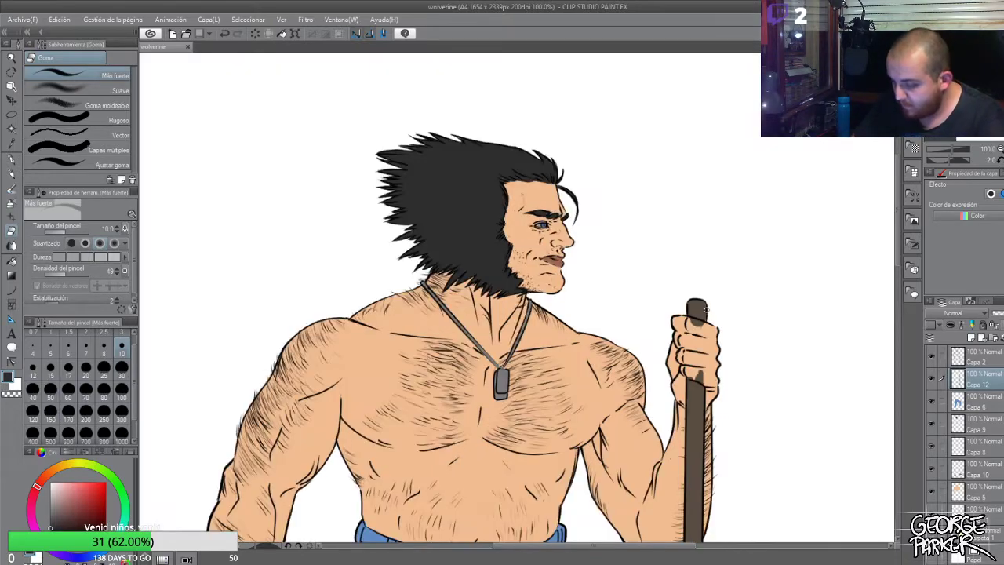
mouse_move(700, 333)
mouse_down()
mouse_move(690, 320)
mouse_move(706, 327)
mouse_up()
drag(693, 368, 706, 382)
scroll(698, 357, up, 1)
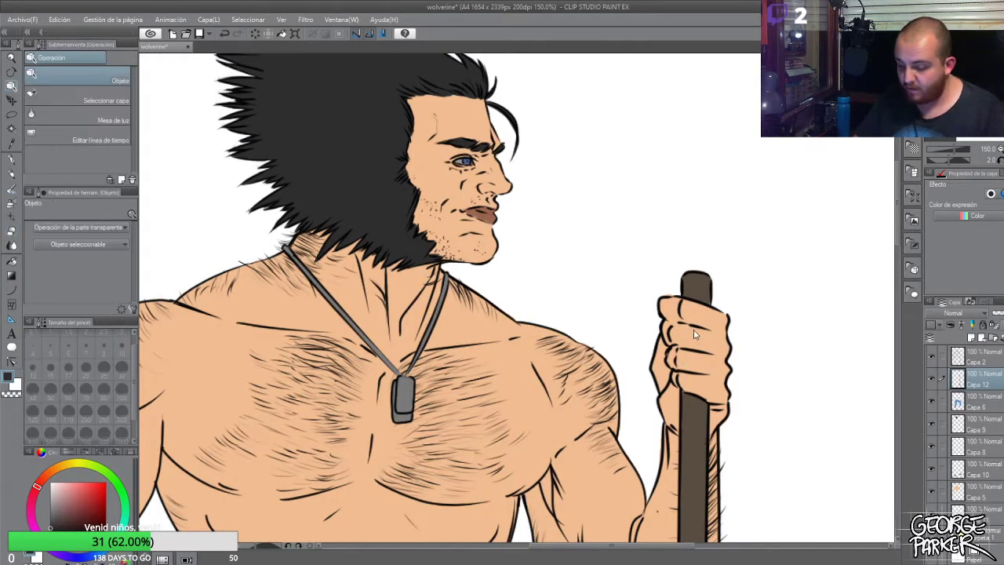
Make the skin colour layer active and inspect the gripping hand, torso and full figure for remaining flat-colour errors
ctrl+shift+click(692, 330)
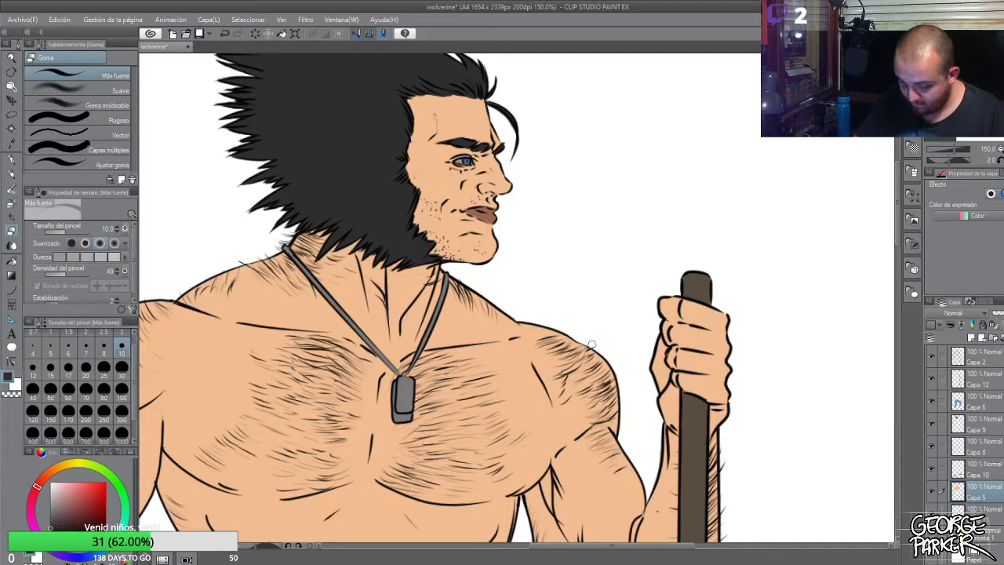
scroll(620, 316, down, 1)
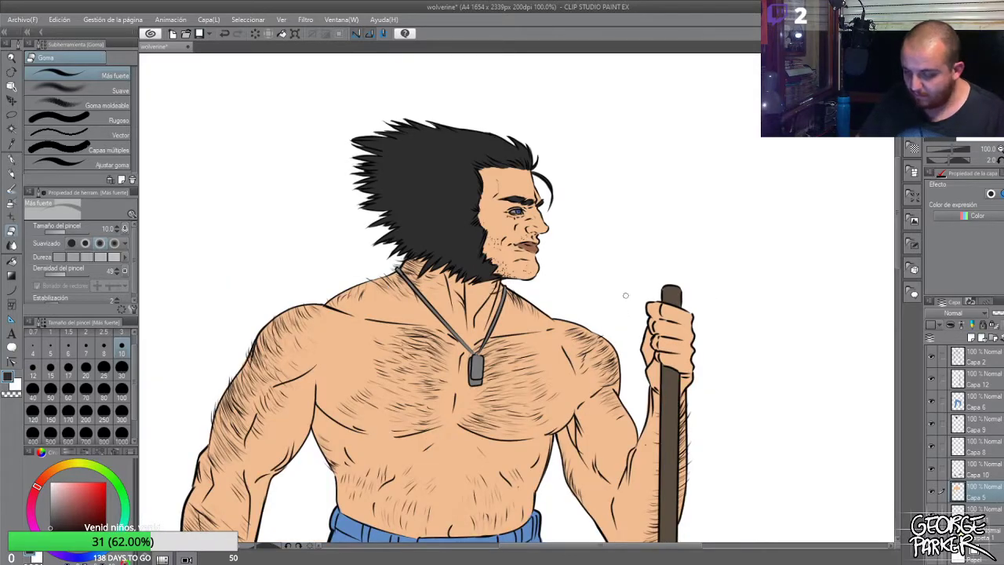
scroll(615, 316, down, 1)
scroll(624, 337, up, 1)
scroll(627, 349, up, 1)
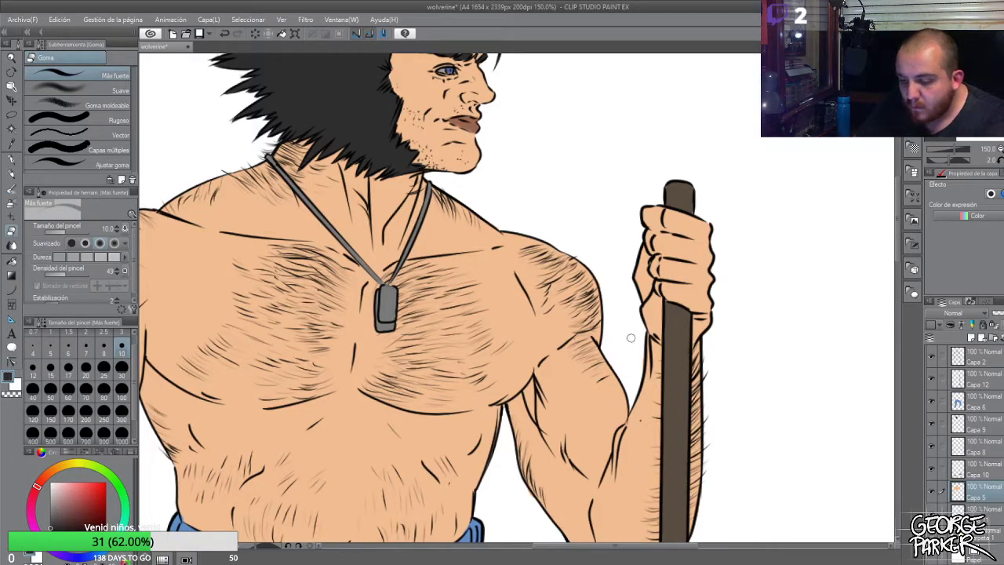
scroll(632, 348, down, 1)
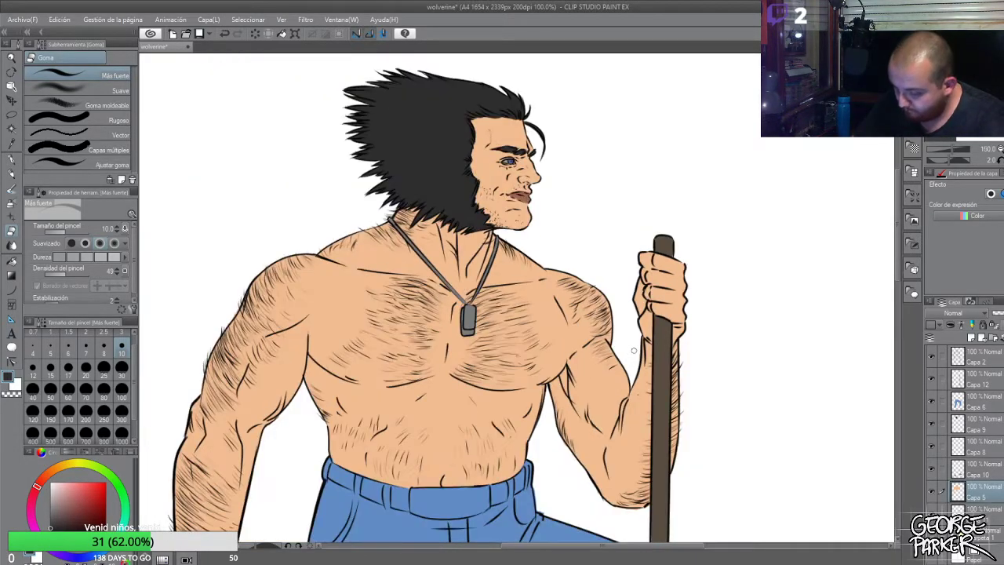
scroll(687, 296, up, 2)
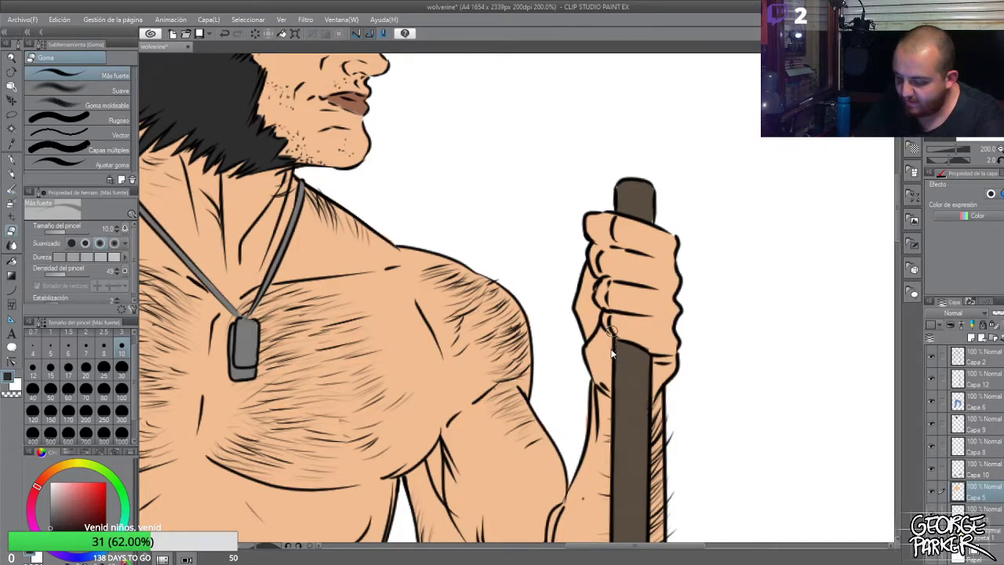
scroll(608, 329, down, 1)
scroll(615, 336, down, 4)
scroll(527, 385, down, 2)
scroll(554, 380, down, 1)
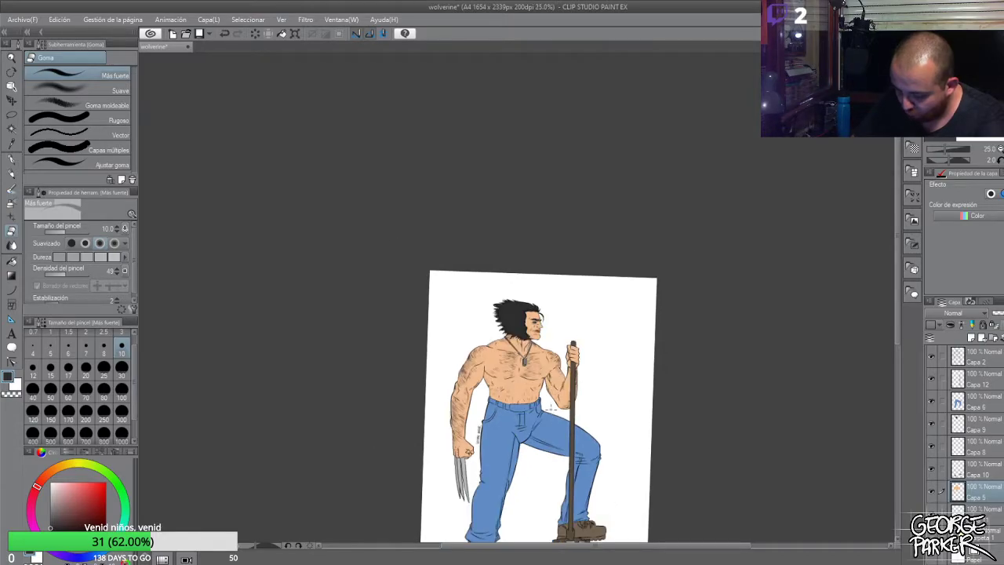
scroll(542, 380, up, 2)
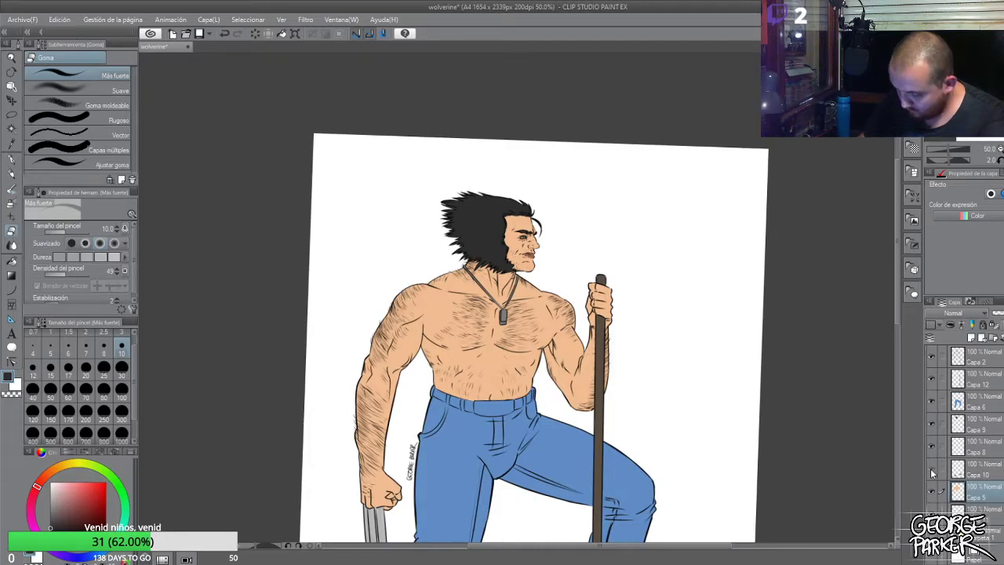
click(931, 424)
click(930, 425)
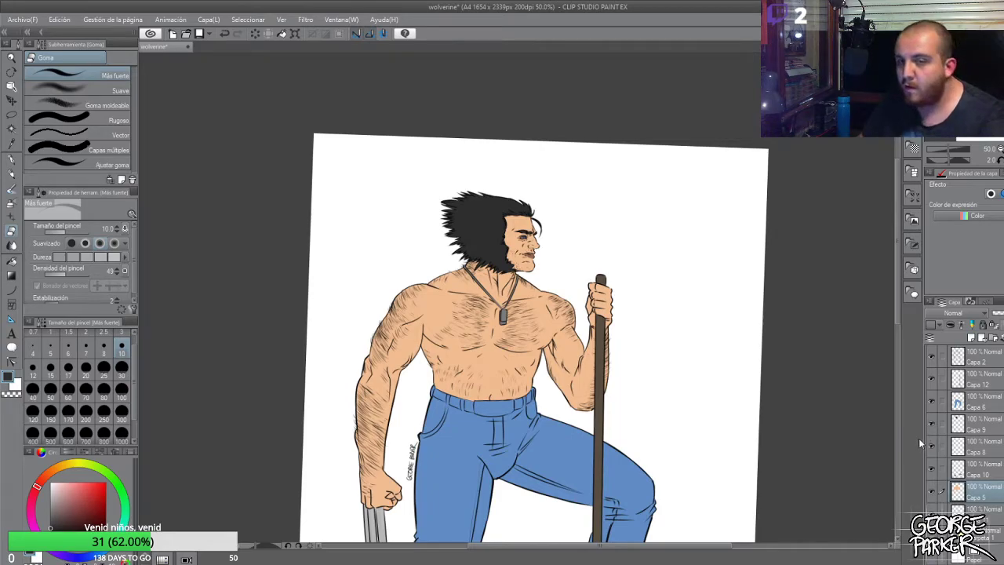
Choose a reddish brown drawing colour and the G pen for painting the belt
key(b)
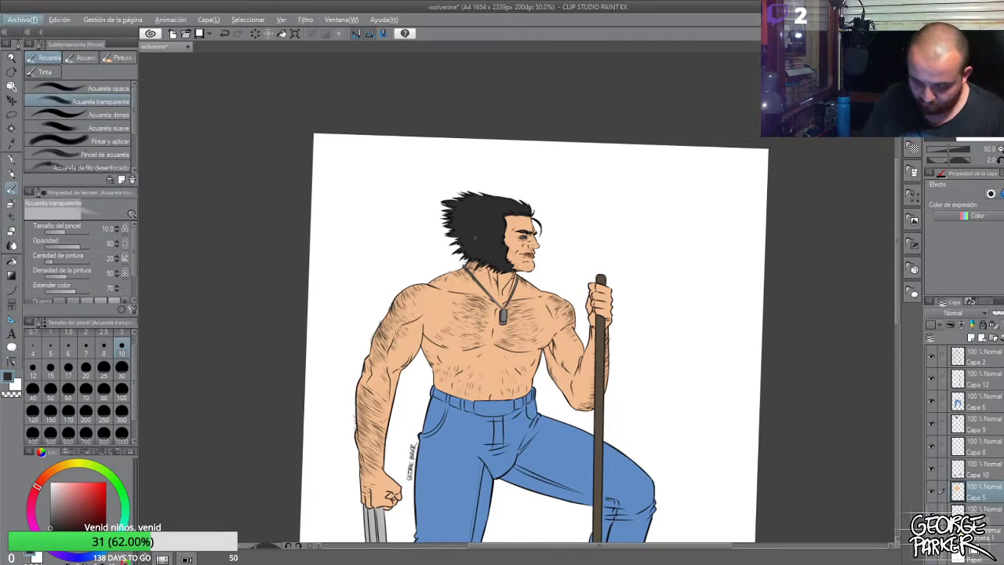
click(48, 473)
drag(85, 503, 77, 505)
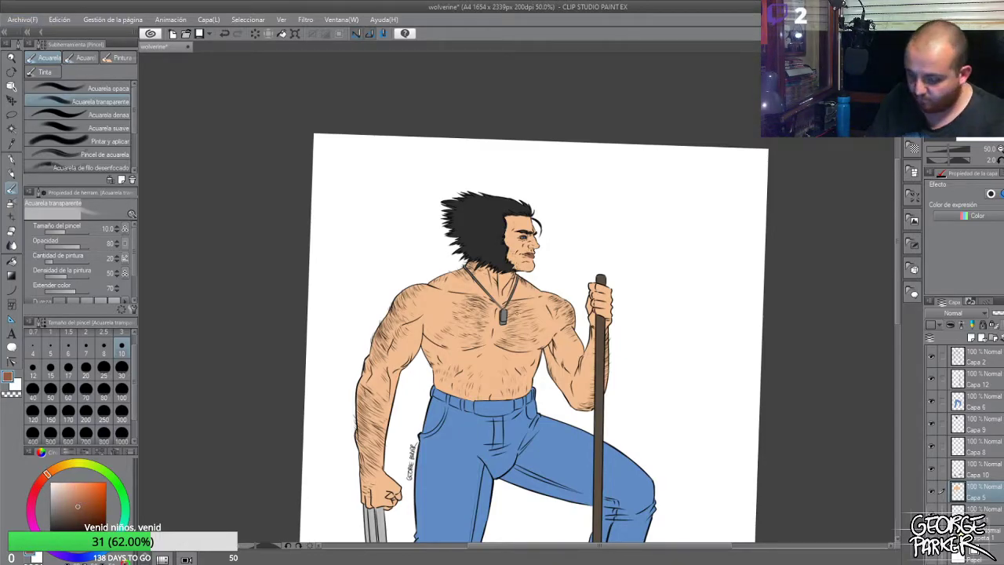
scroll(528, 312, down, 1)
scroll(527, 380, up, 2)
scroll(531, 345, up, 1)
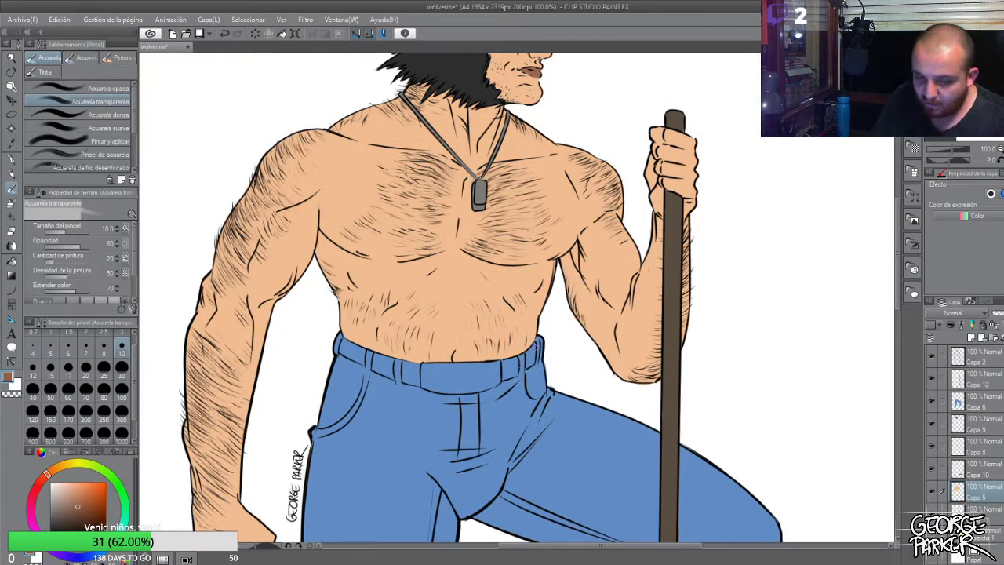
key(p)
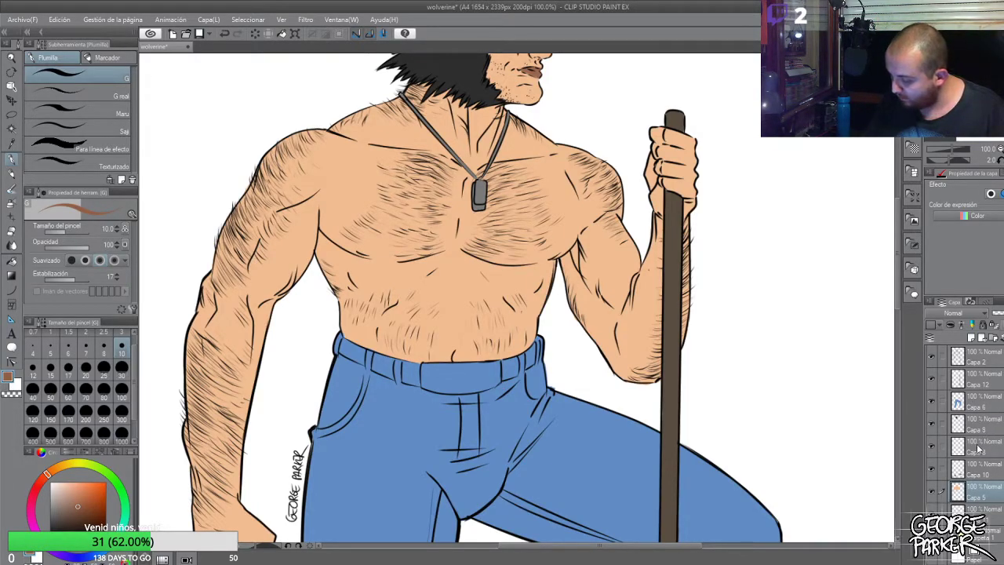
Identify the colour layers by toggling their visibility and make Capa 12 the active layer
click(932, 493)
click(932, 493)
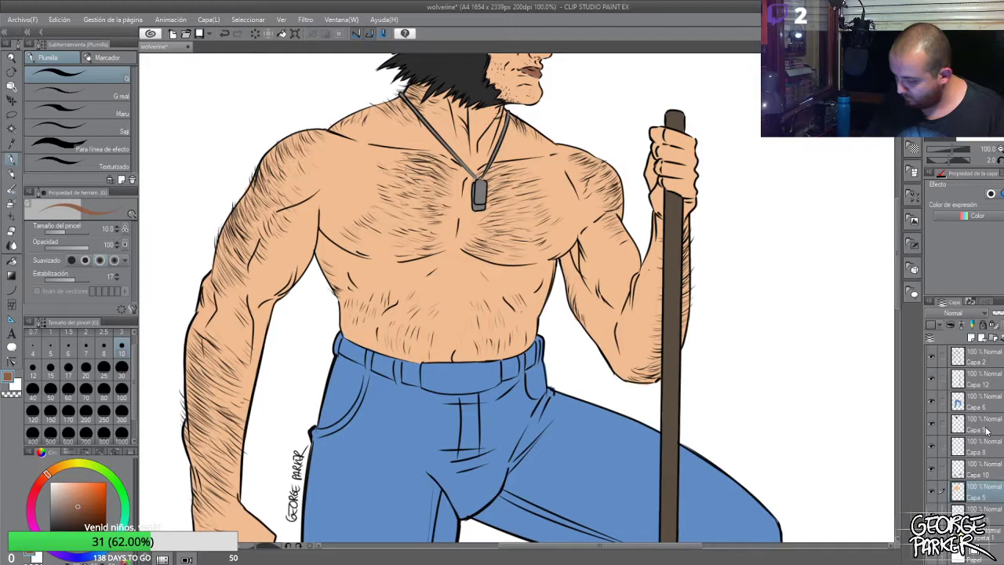
click(984, 383)
click(932, 379)
click(932, 380)
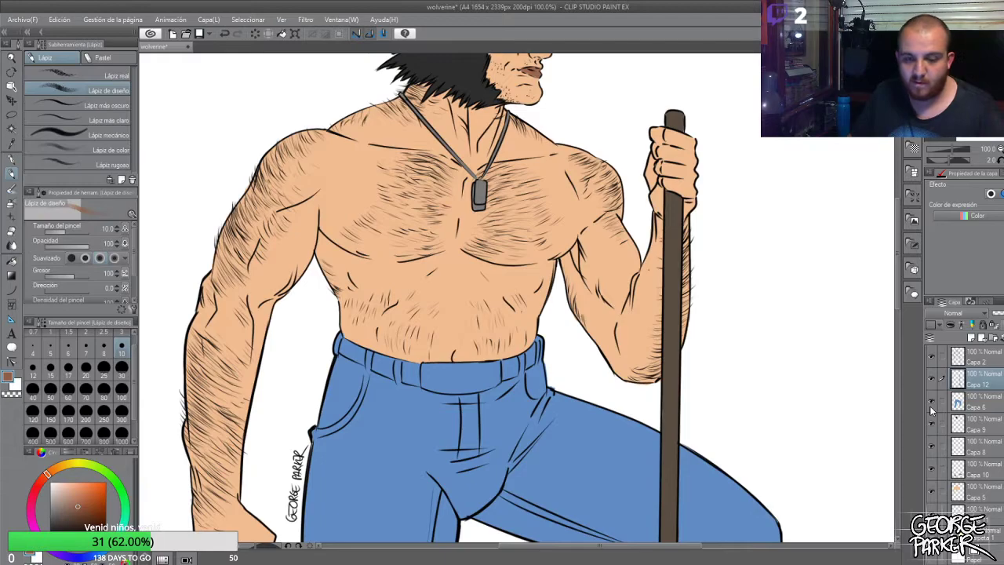
Paint both side sections of the belt reddish brown with the G pen at size 10 on Capa 12
mouse_move(530, 350)
mouse_down()
mouse_move(526, 356)
mouse_move(539, 343)
mouse_move(523, 368)
mouse_move(537, 357)
mouse_move(537, 339)
mouse_move(500, 365)
mouse_up()
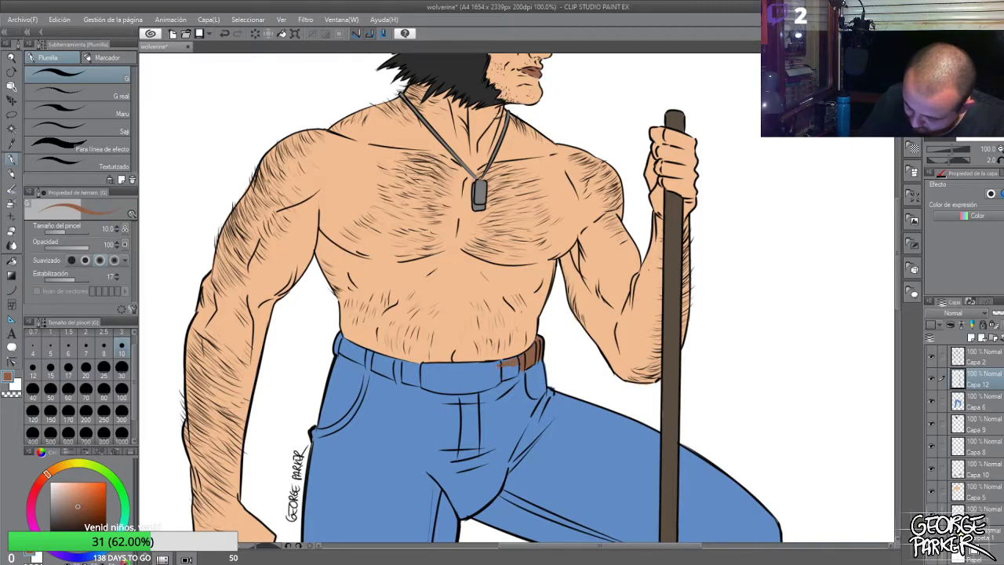
drag(501, 365, 513, 375)
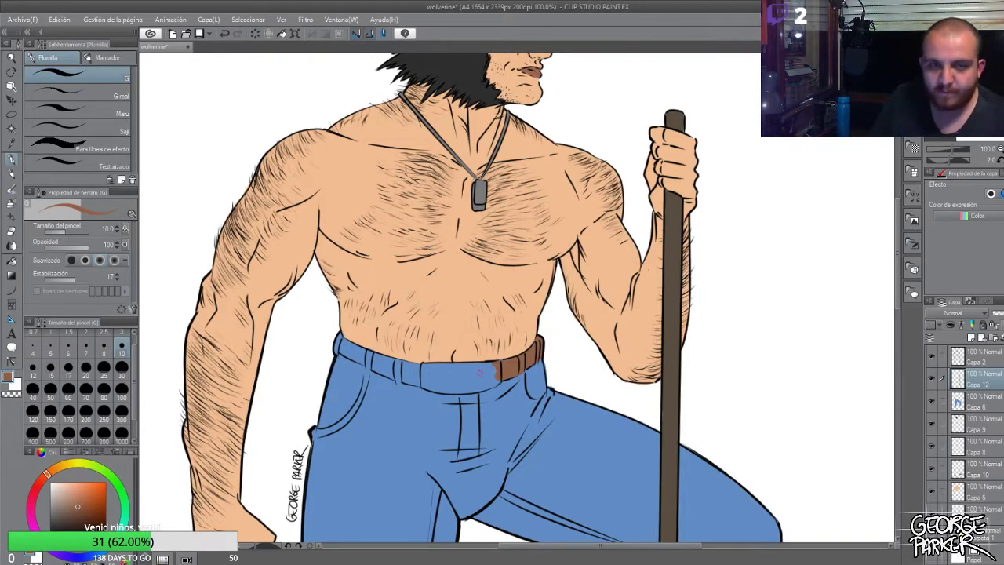
mouse_move(342, 351)
mouse_down()
mouse_move(370, 361)
mouse_move(342, 353)
mouse_up()
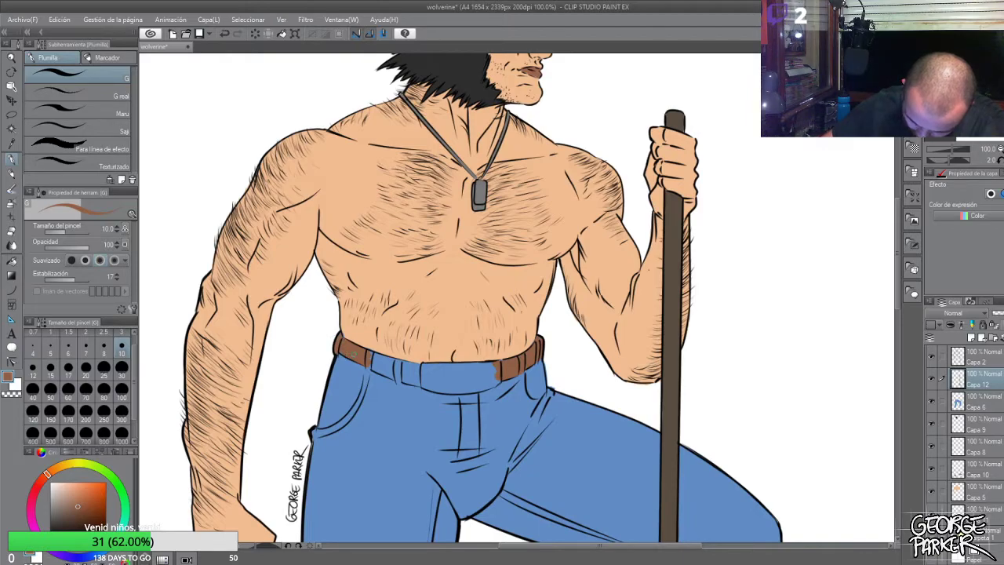
drag(373, 358, 404, 379)
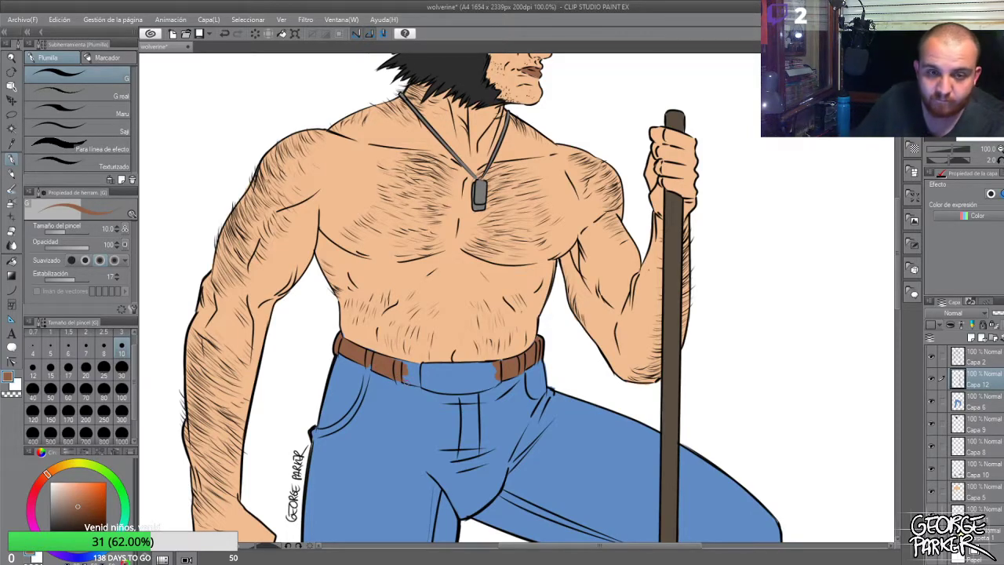
Extend the brown along the upper edge of the belt's front piece and fill the gap beside it
scroll(508, 362, up, 1)
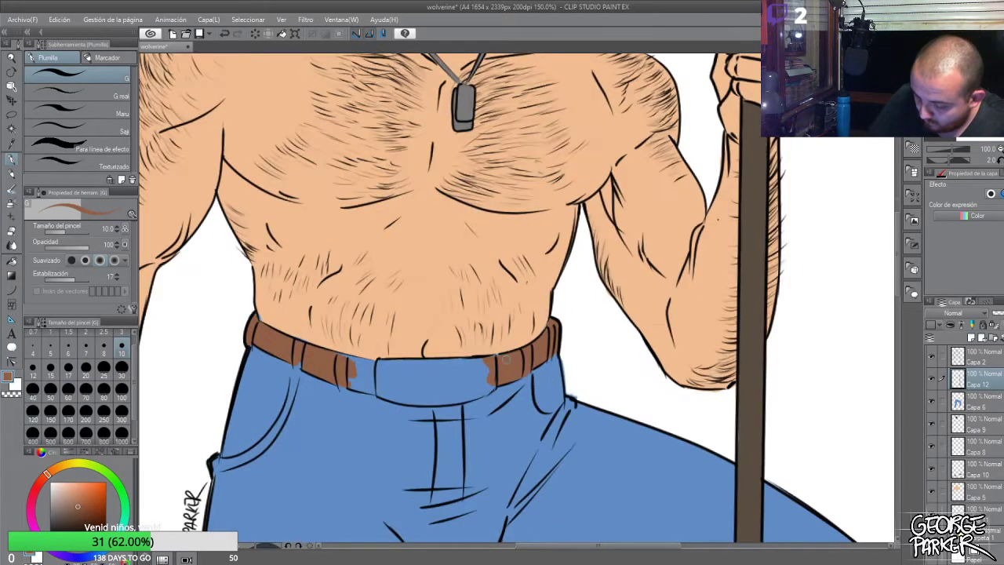
mouse_move(489, 363)
mouse_down()
mouse_move(423, 368)
mouse_move(482, 359)
mouse_move(385, 366)
mouse_move(331, 354)
mouse_up()
mouse_move(385, 372)
mouse_down()
mouse_move(352, 374)
mouse_move(372, 390)
mouse_move(352, 380)
mouse_up()
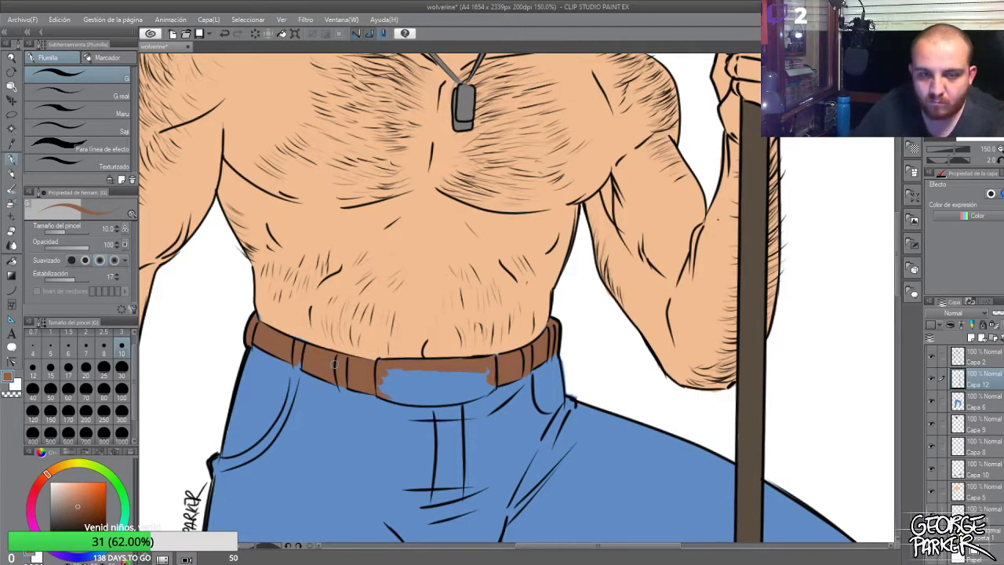
click(994, 406)
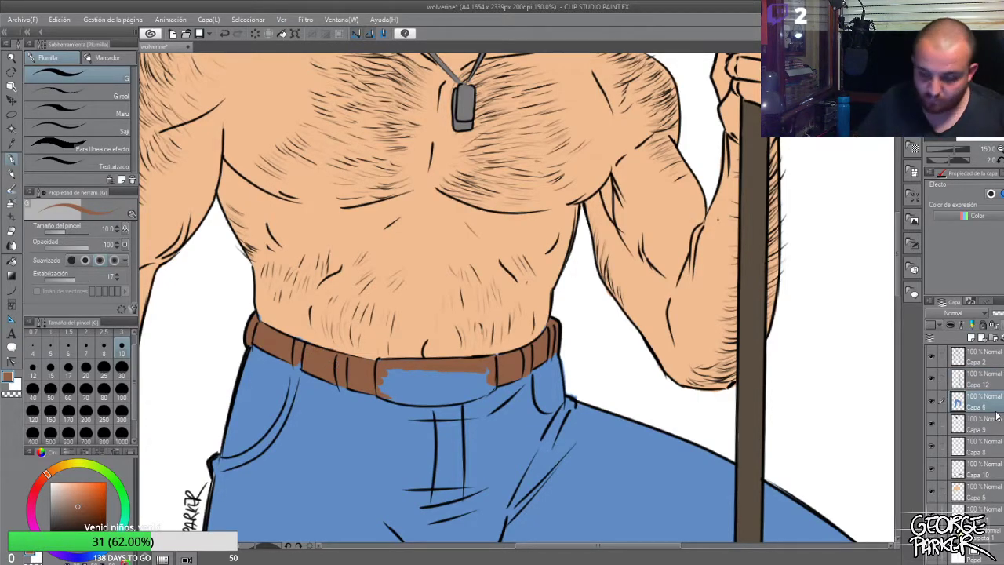
key(e)
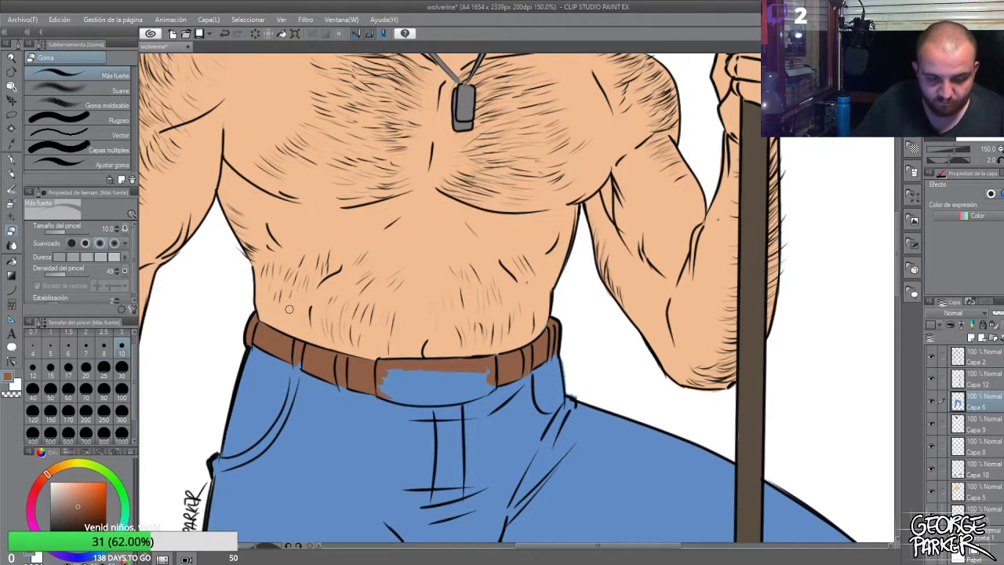
key(o)
click(329, 368)
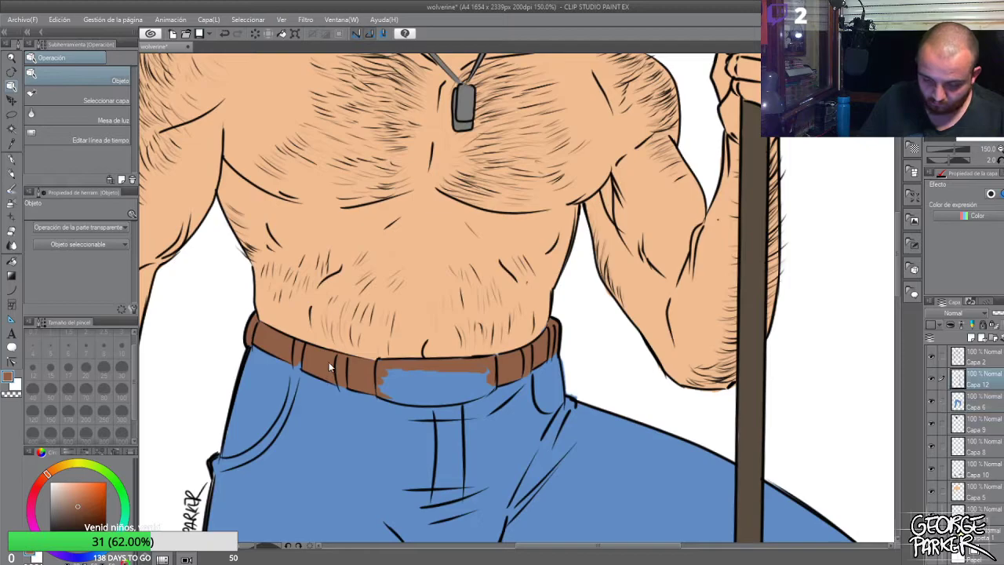
Fill the rest of the belt's wide front piece with brown using the G pen, raising its size to 30
key(p)
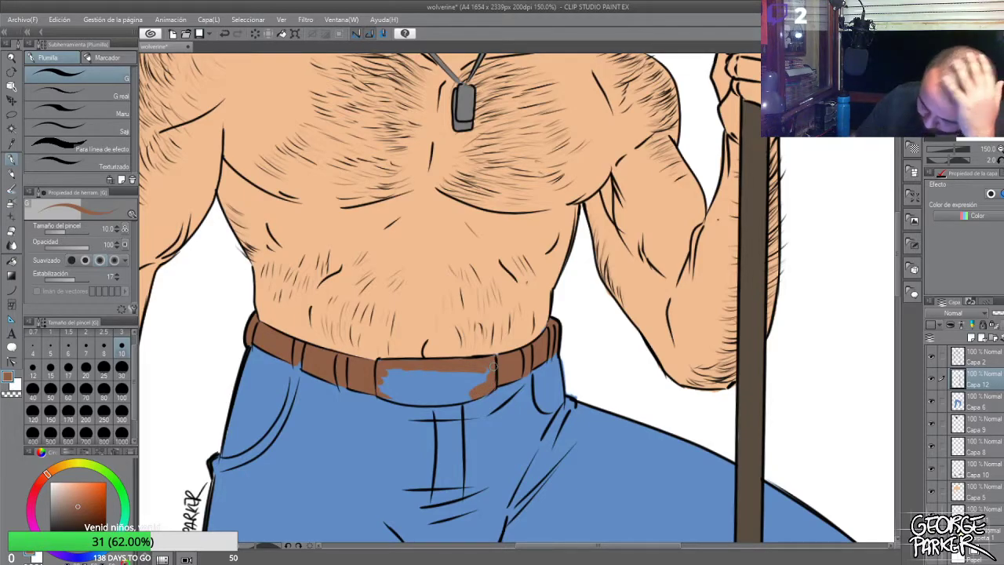
mouse_move(380, 364)
mouse_down()
mouse_move(399, 398)
mouse_move(376, 378)
mouse_move(379, 364)
mouse_up()
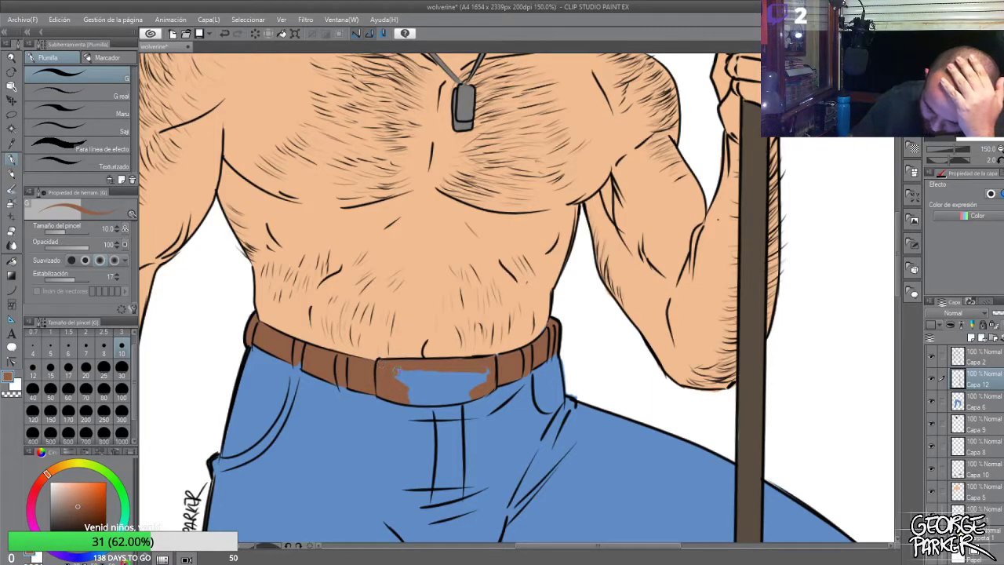
mouse_move(495, 374)
mouse_down()
mouse_move(417, 400)
mouse_move(457, 397)
mouse_move(469, 378)
mouse_move(404, 378)
mouse_move(468, 366)
mouse_up()
click(123, 371)
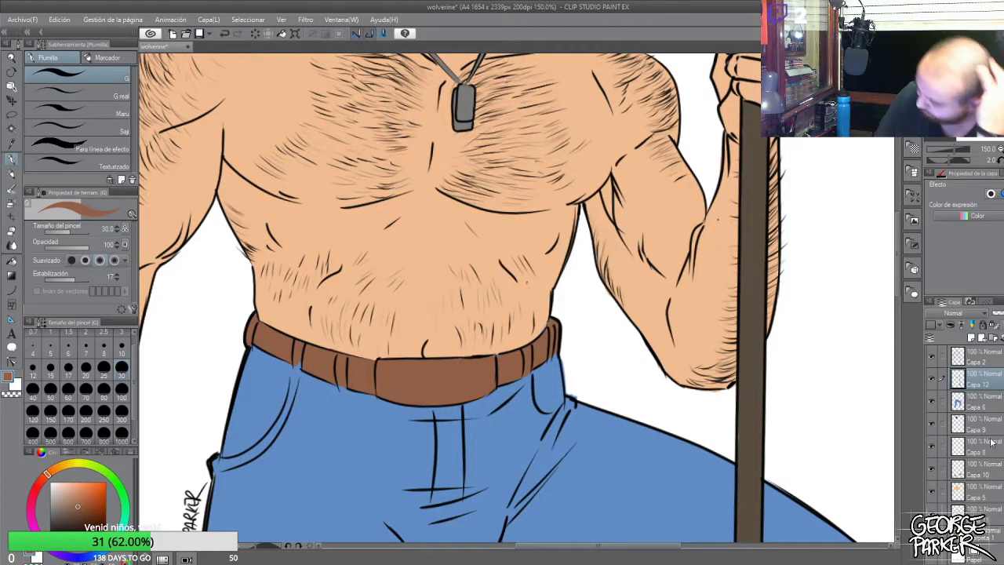
Erase the brown from the belt loops on Capa 12, exposing the blue of the jeans
click(980, 409)
key(e)
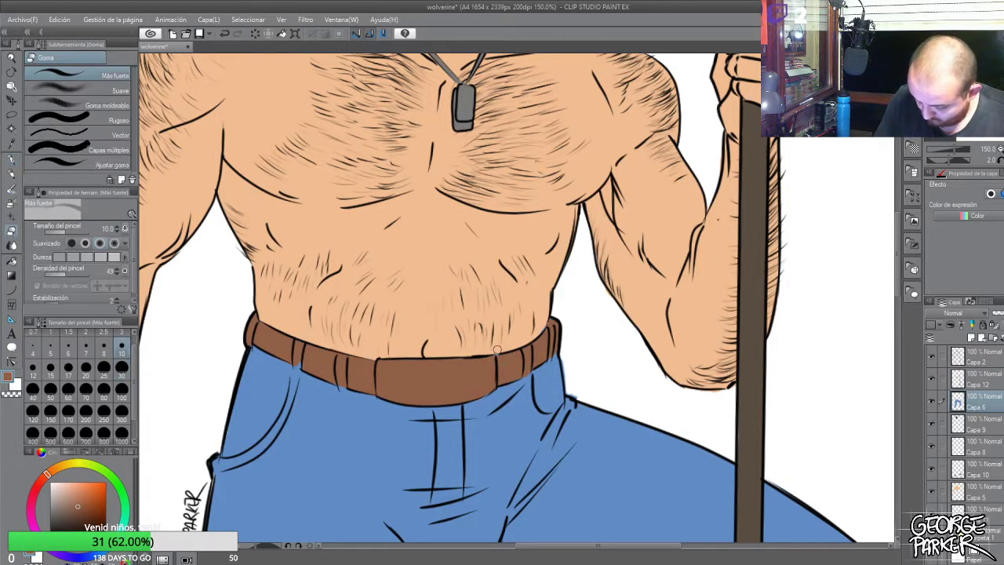
key(ctrl+minus)
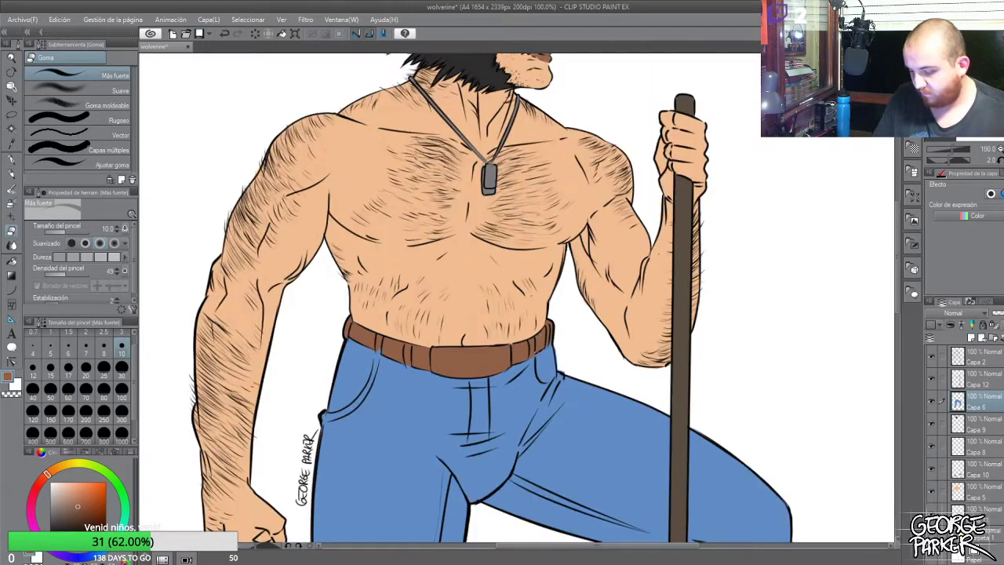
click(994, 426)
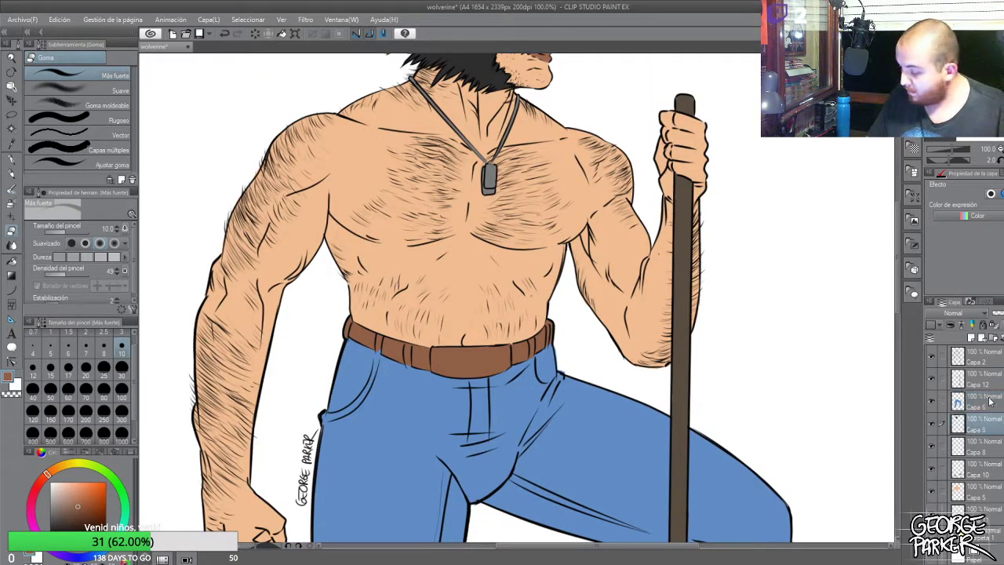
click(997, 385)
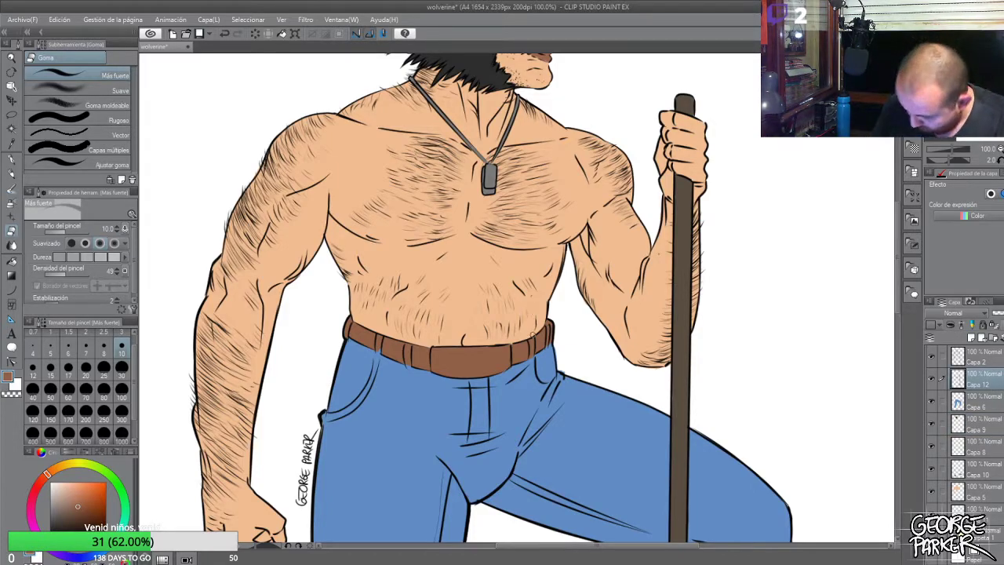
scroll(533, 332, up, 1)
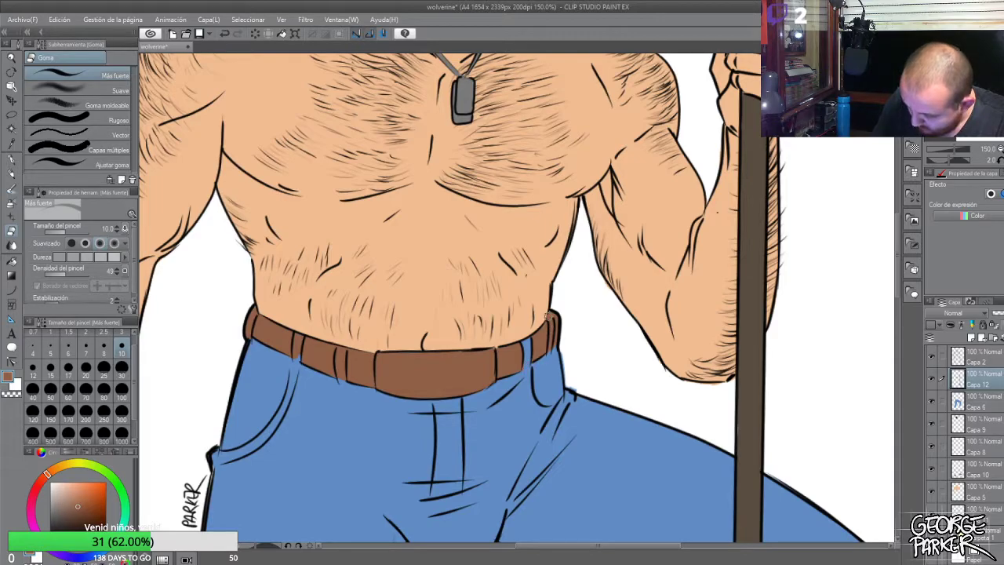
mouse_move(345, 367)
mouse_down()
mouse_move(343, 392)
mouse_move(339, 350)
mouse_up()
mouse_move(298, 375)
mouse_down()
mouse_move(301, 337)
mouse_move(255, 310)
mouse_move(248, 337)
mouse_up()
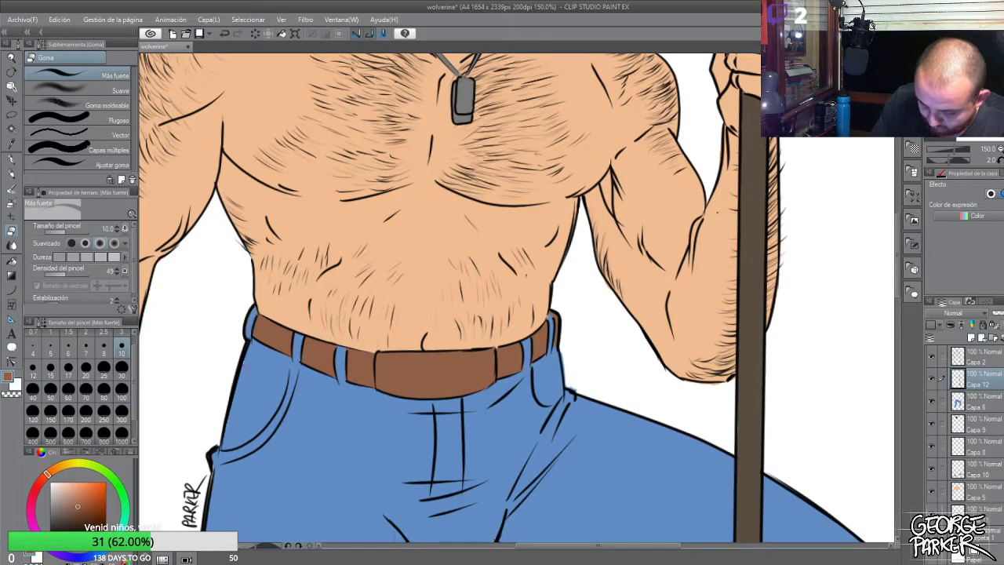
Touch up the belt's brown next to the belt loops with the G pen at size 6 and save the illustration
key(p)
key(p)
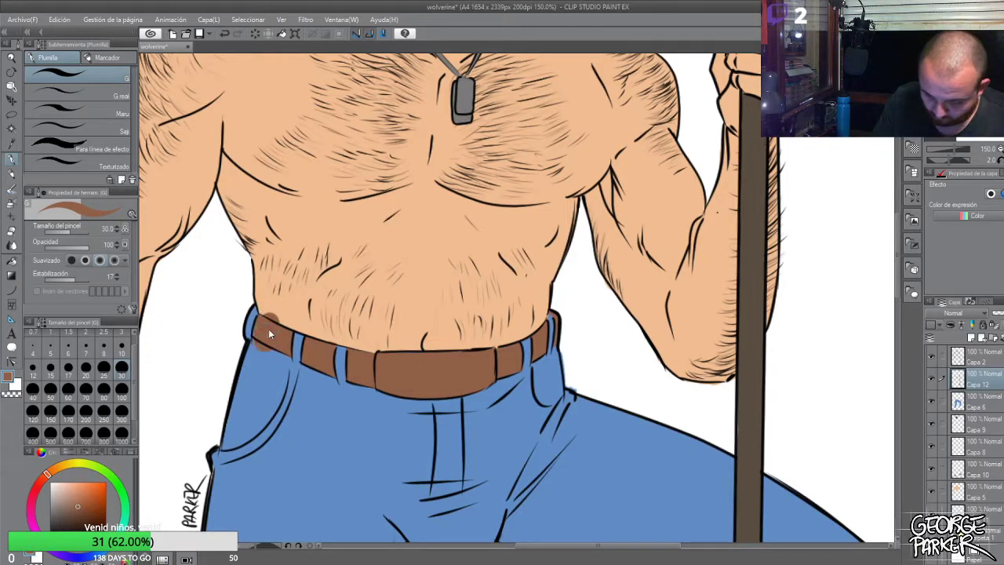
click(69, 350)
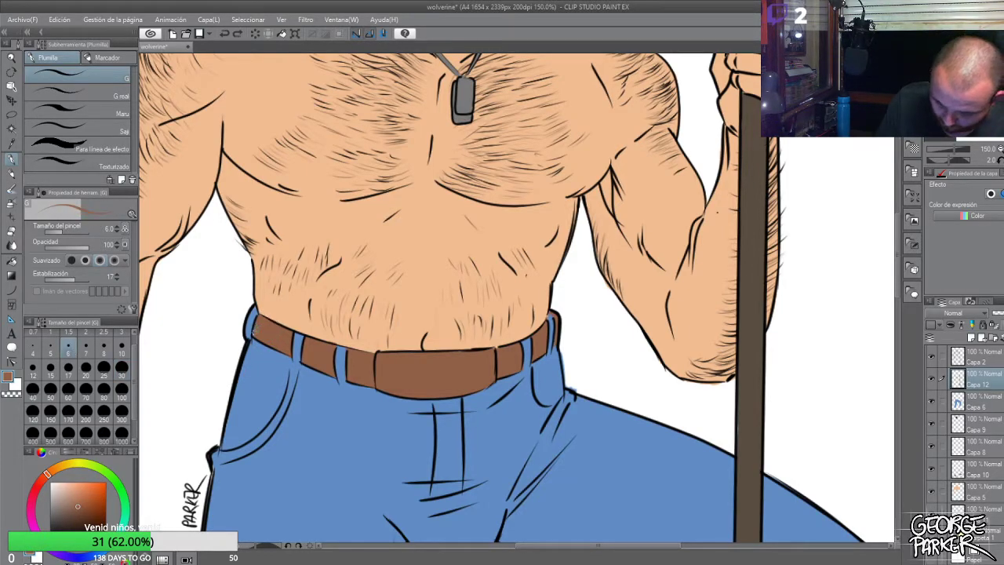
scroll(435, 310, down, 4)
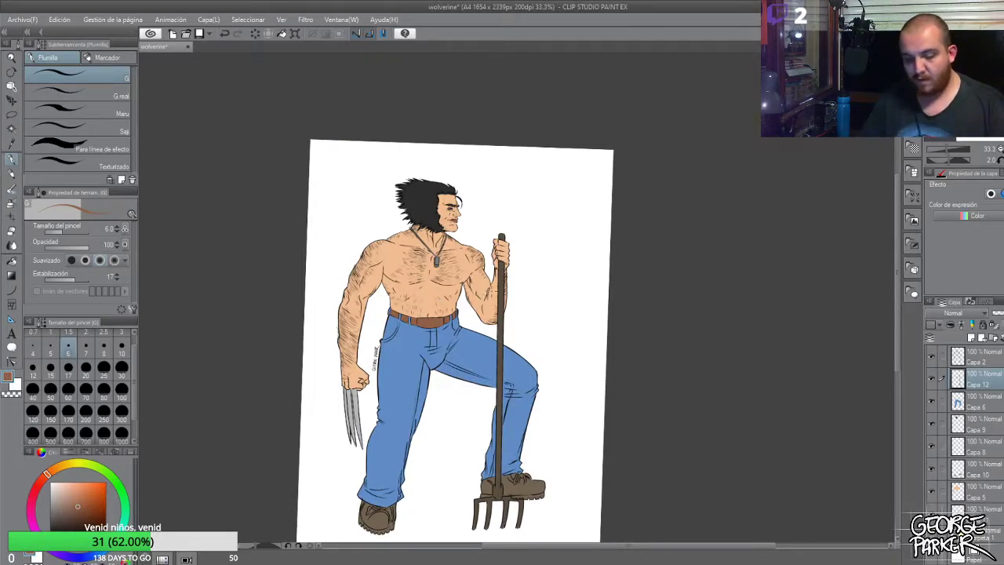
key(ctrl+s)
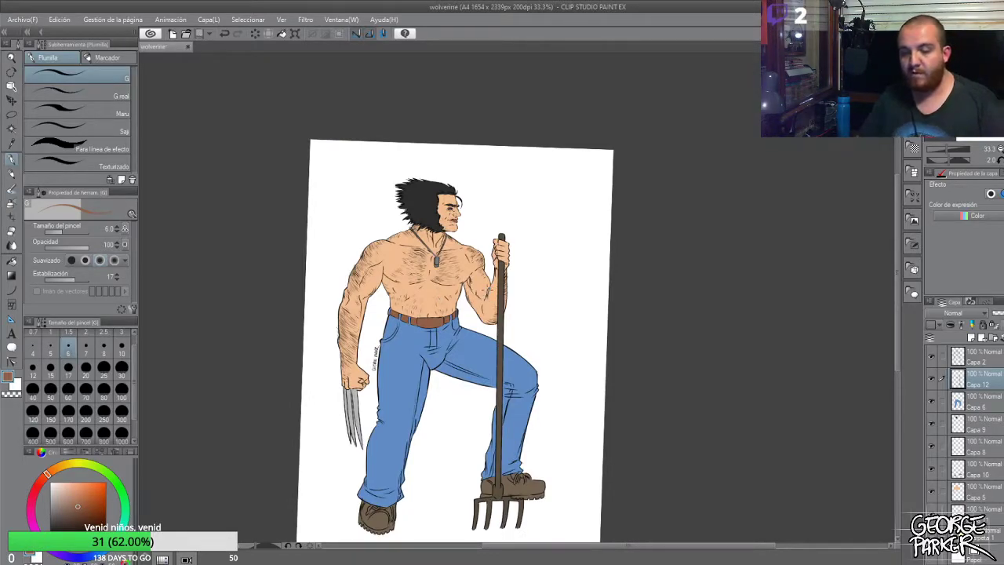